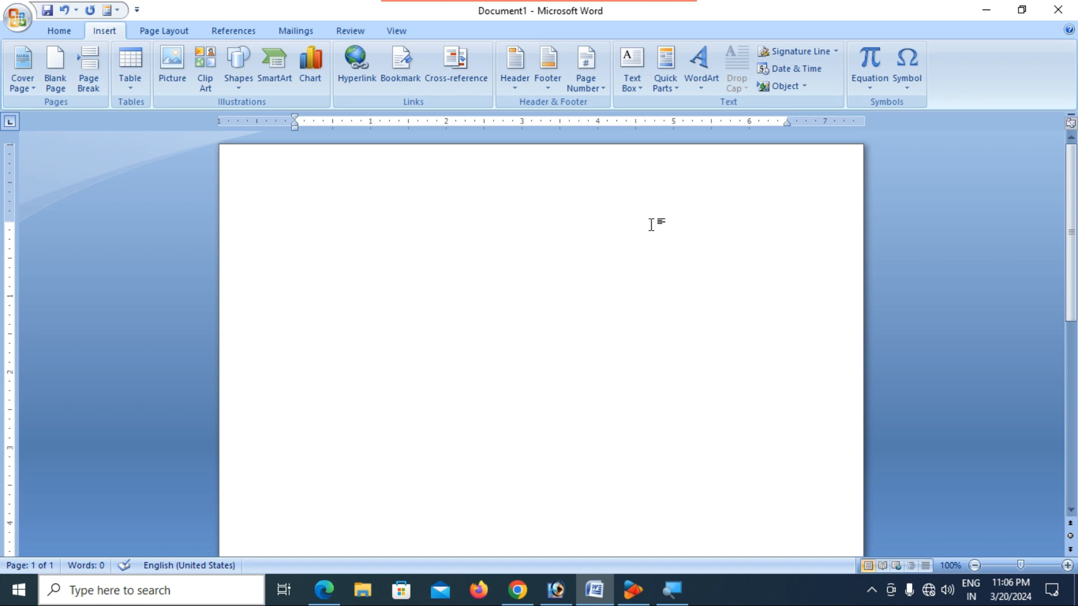
- Generate three paragraphs of sample text with =rand()
type("=")
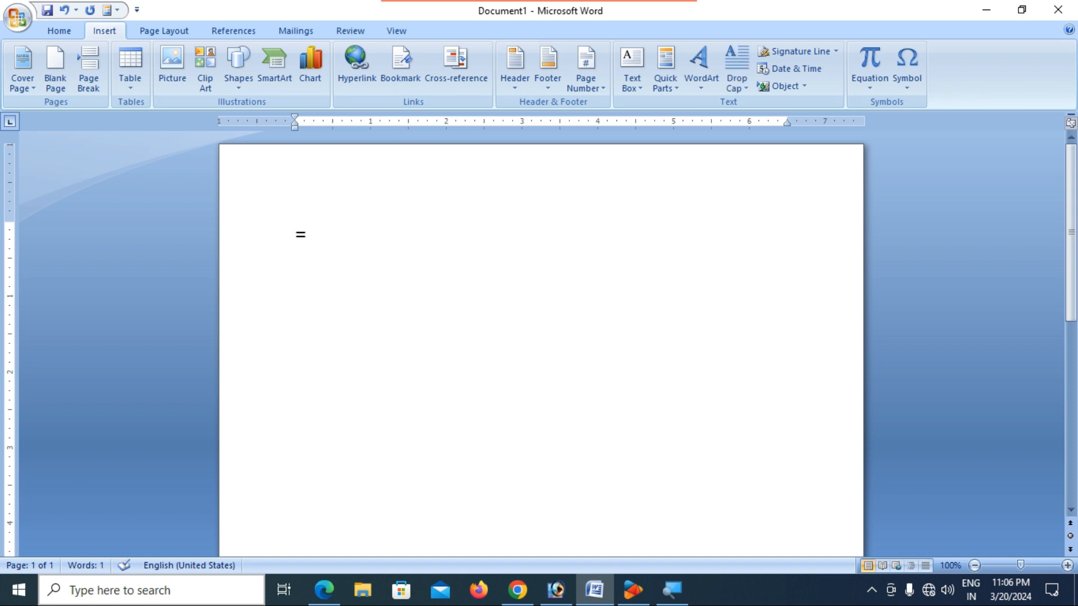
type("rand()")
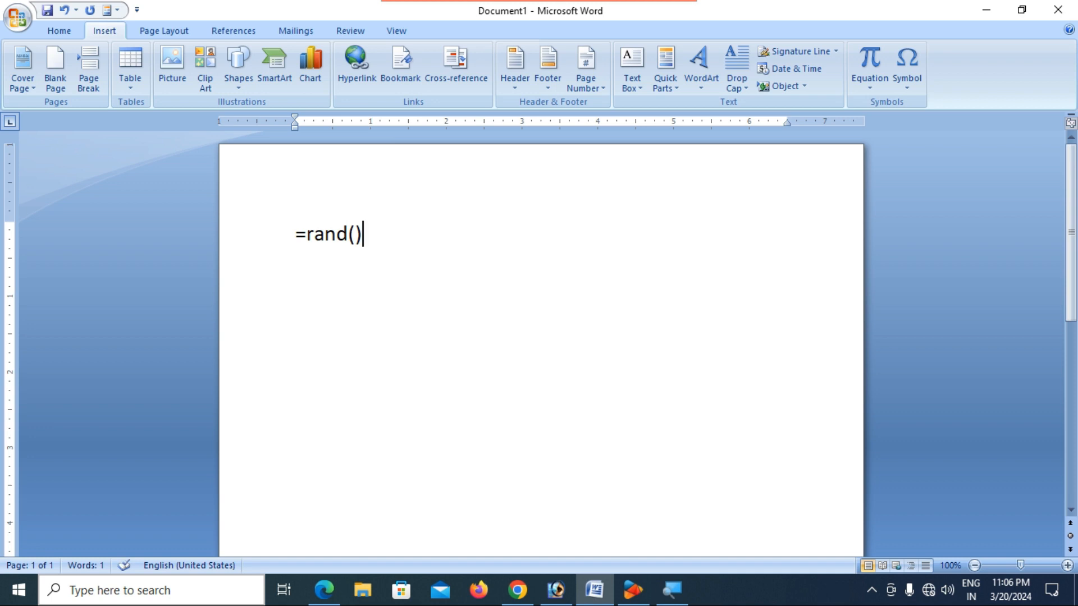
key("Return")
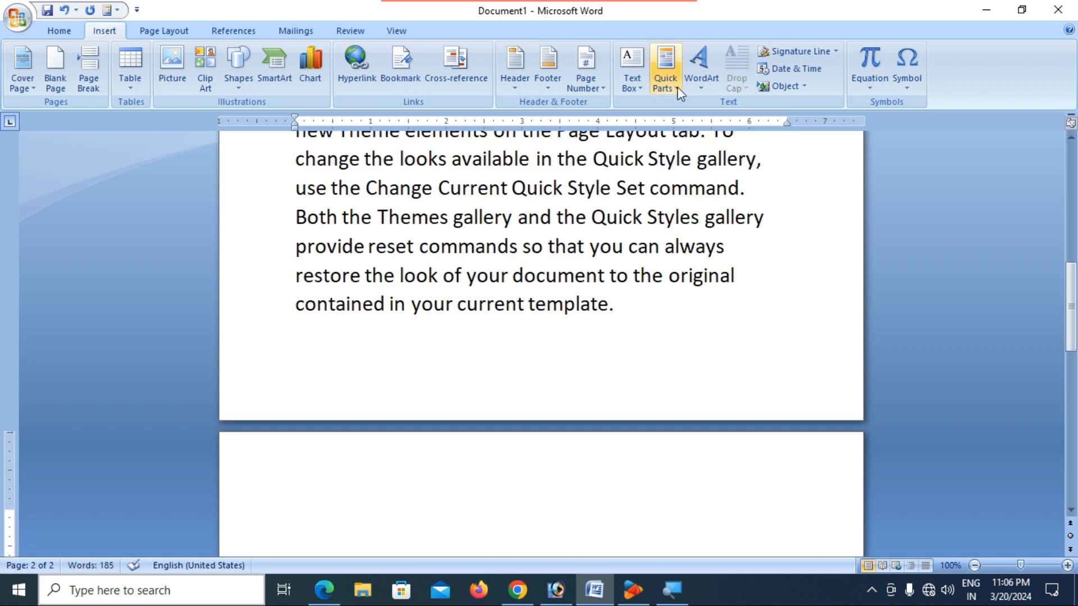
scroll(499, 325, "up", 3)
scroll(489, 317, "up", 4)
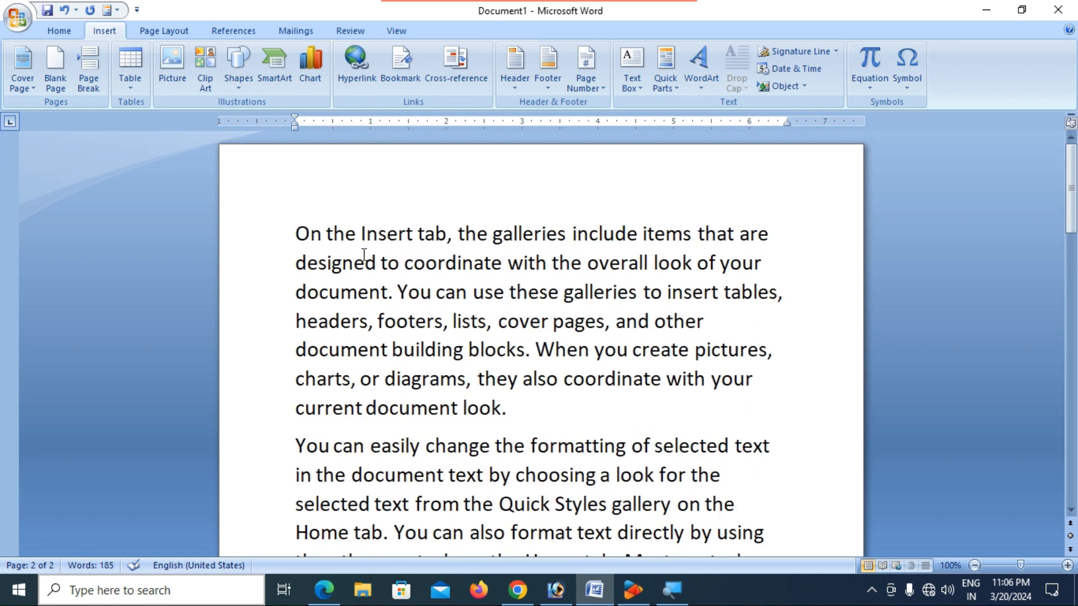
- Select all three paragraphs and justify them to both margins
left_click(300, 233)
left_click_drag(301, 234, 638, 452)
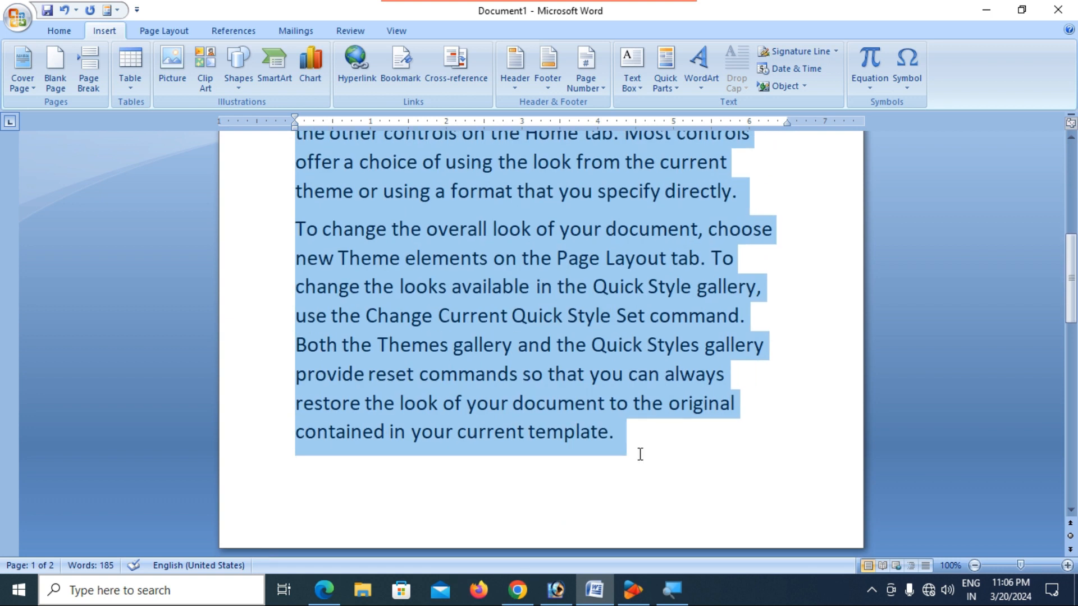
left_click(59, 31)
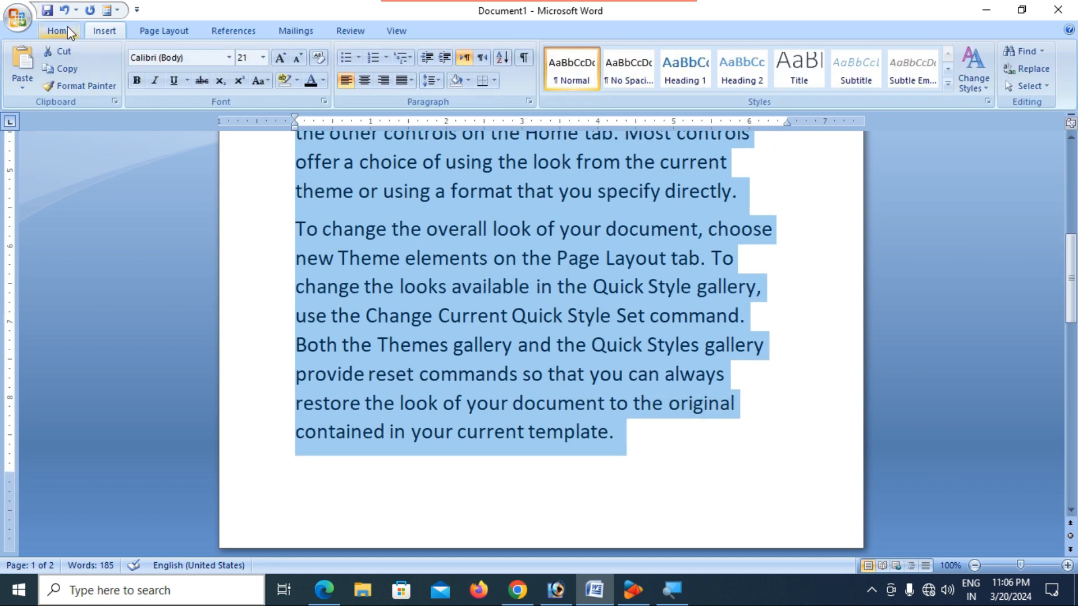
left_click(403, 83)
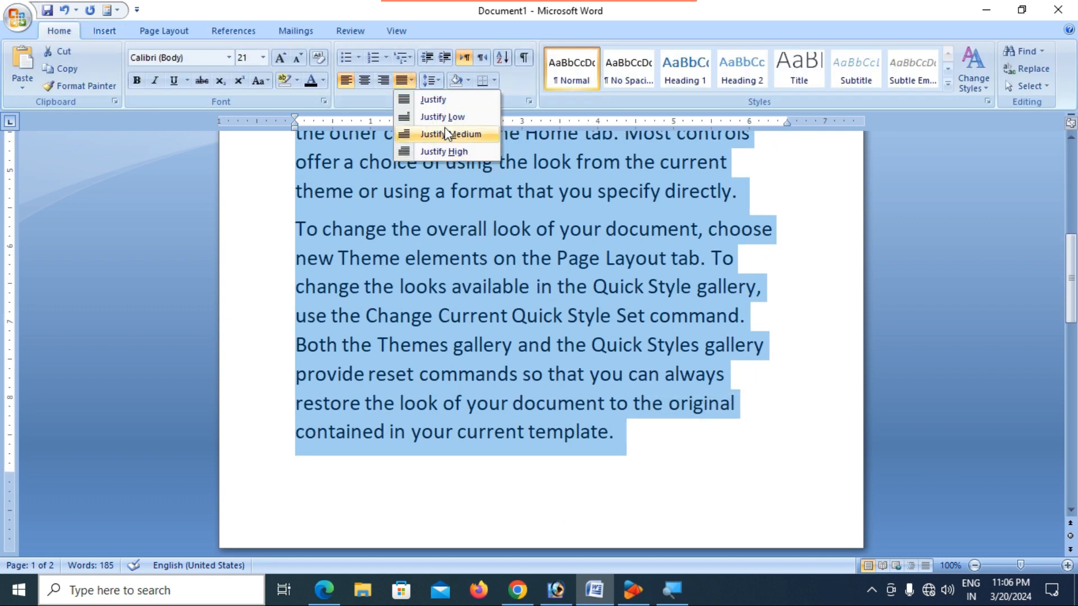
left_click(449, 98)
scroll(617, 312, "up", 5)
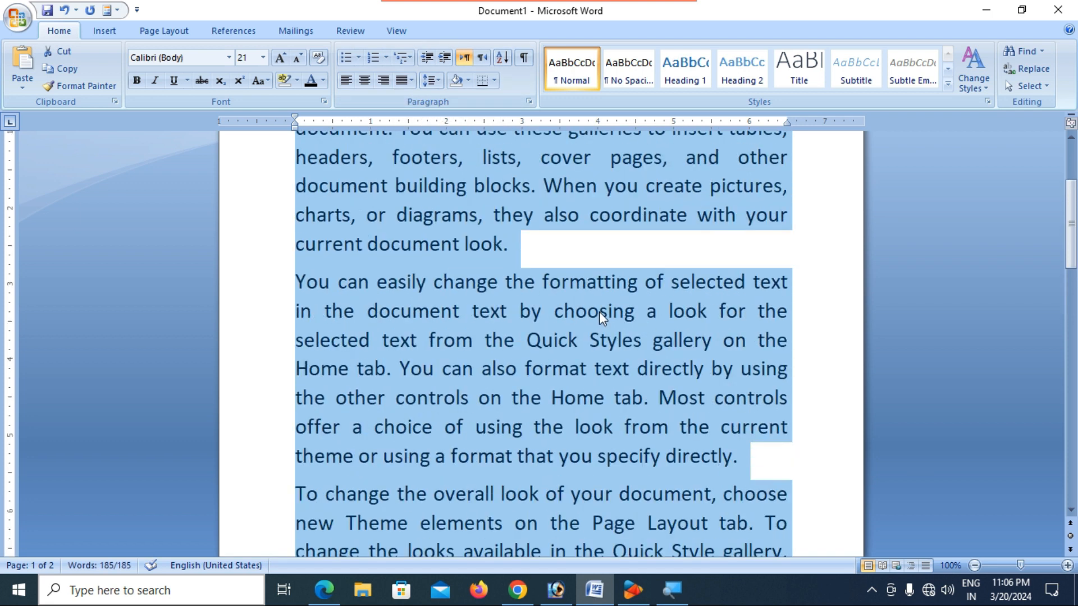
left_click(581, 325)
scroll(489, 242, "up", 1)
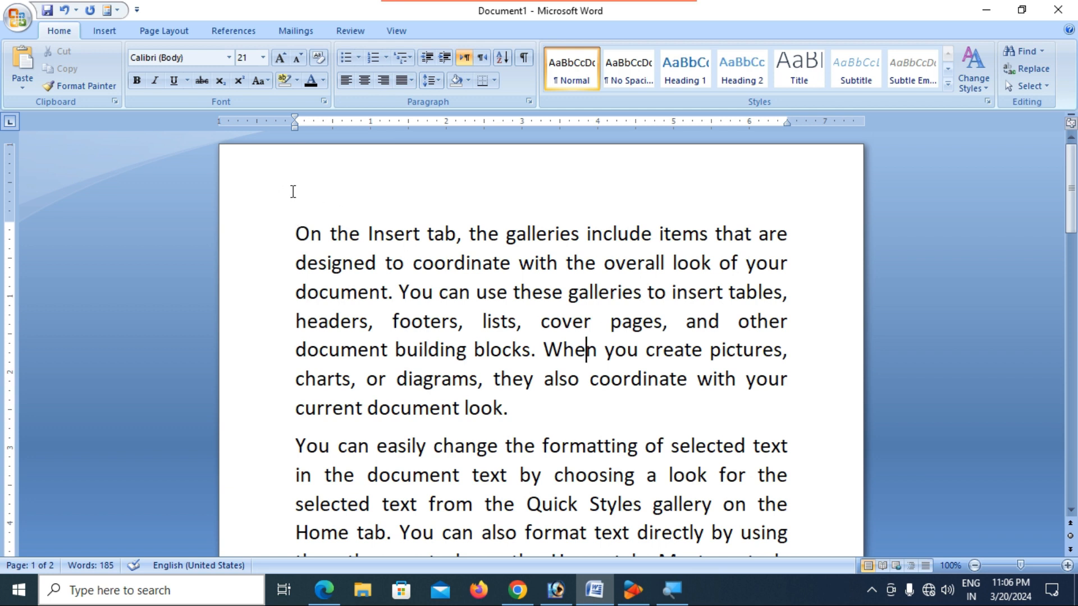
- Drag the top and bottom margins inward on the vertical ruler so all paragraphs fit on one page
left_click_drag(6, 220, 5, 221)
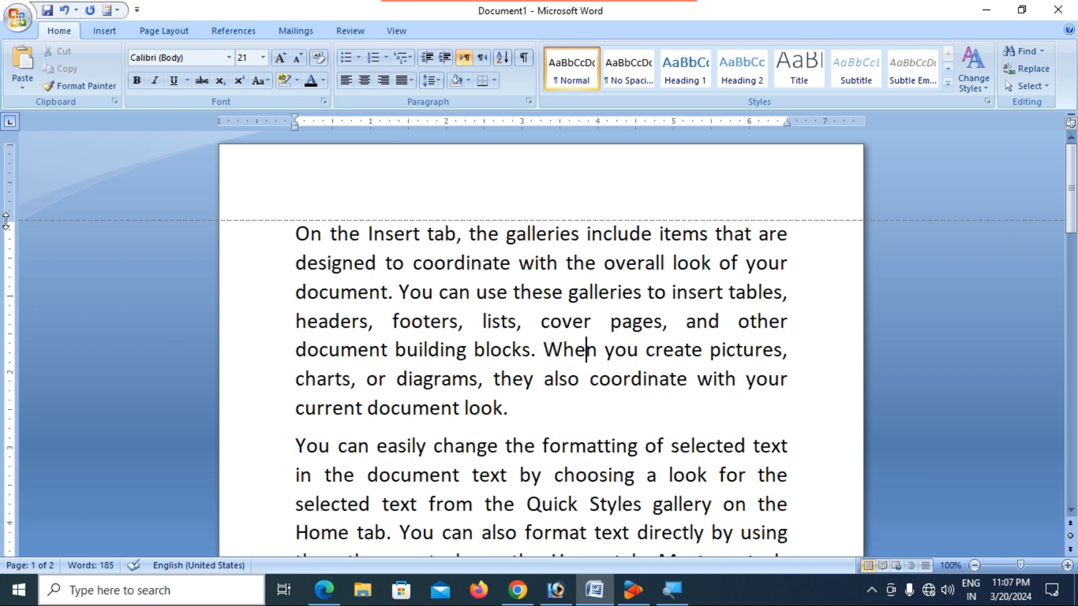
left_click_drag(6, 221, 5, 220)
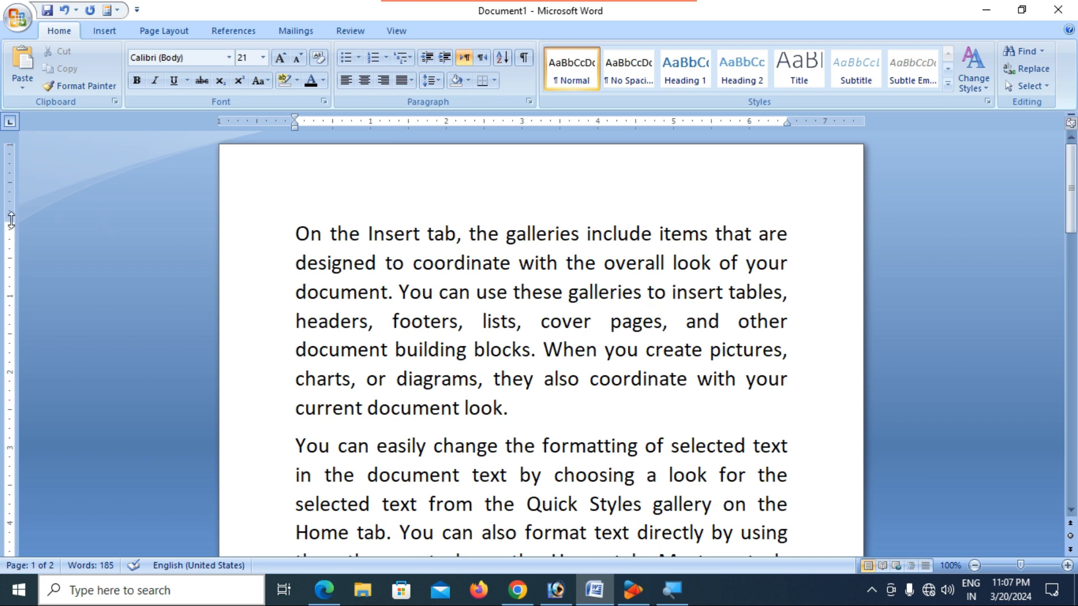
left_click_drag(11, 220, 8, 168)
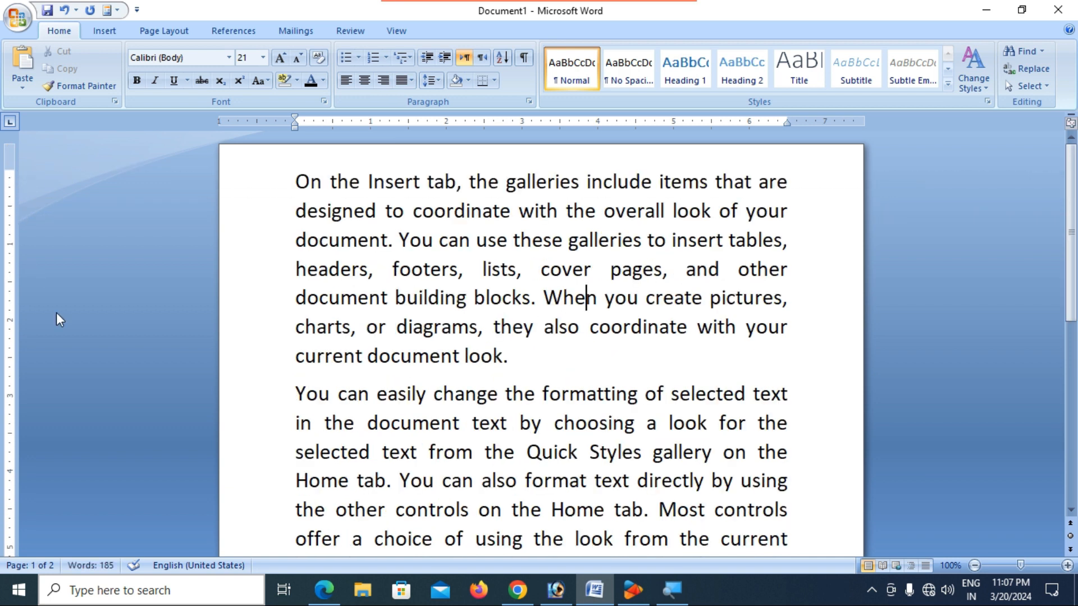
scroll(71, 360, "down", 3)
scroll(76, 376, "down", 2)
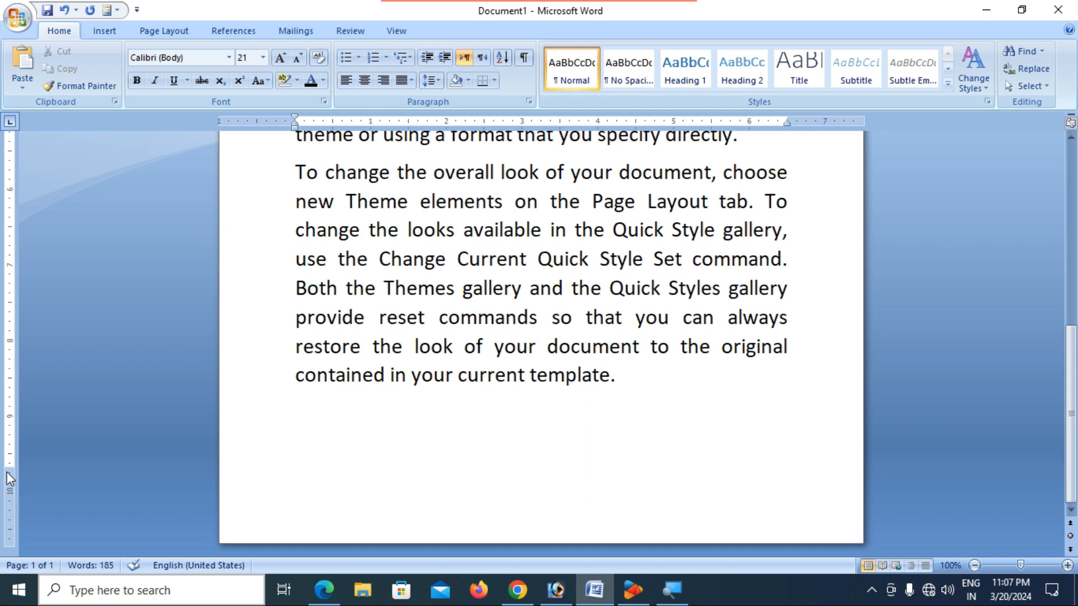
left_click_drag(9, 465, 17, 493)
scroll(23, 466, "up", 2)
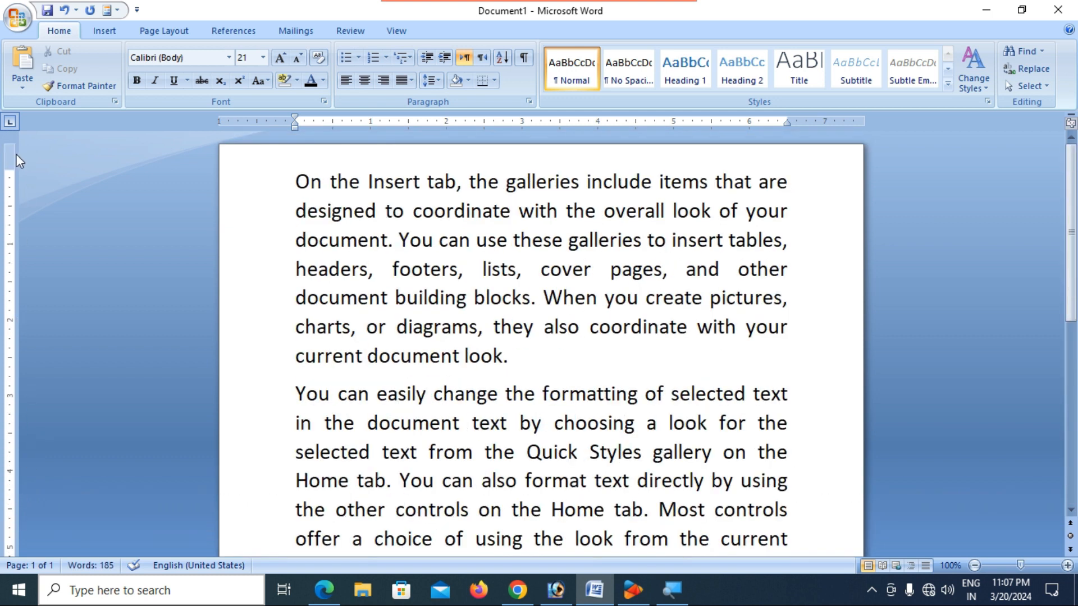
left_click_drag(9, 167, 9, 186)
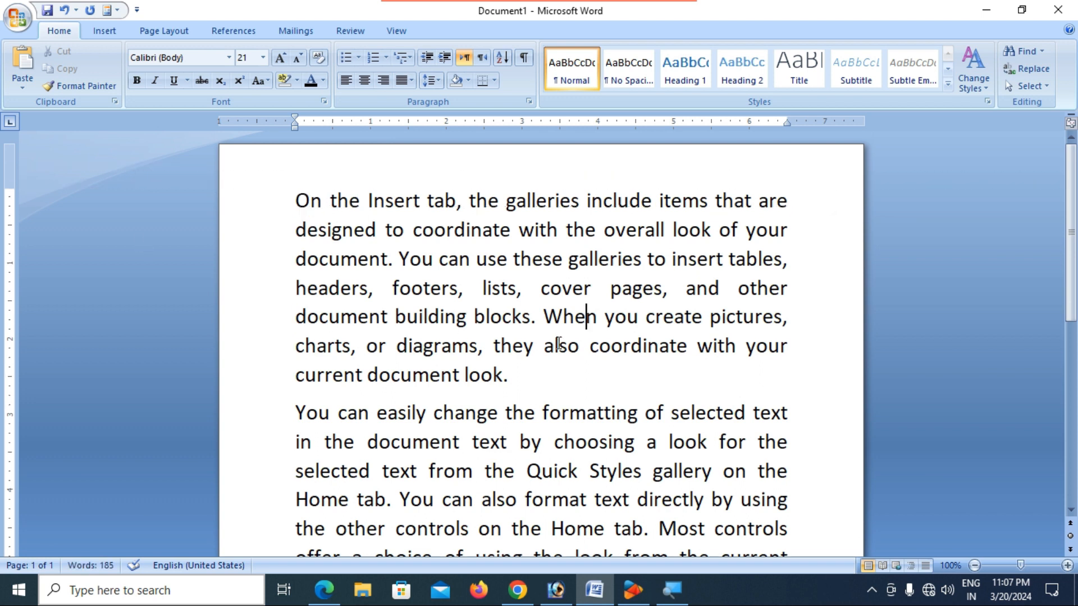
left_click(589, 380)
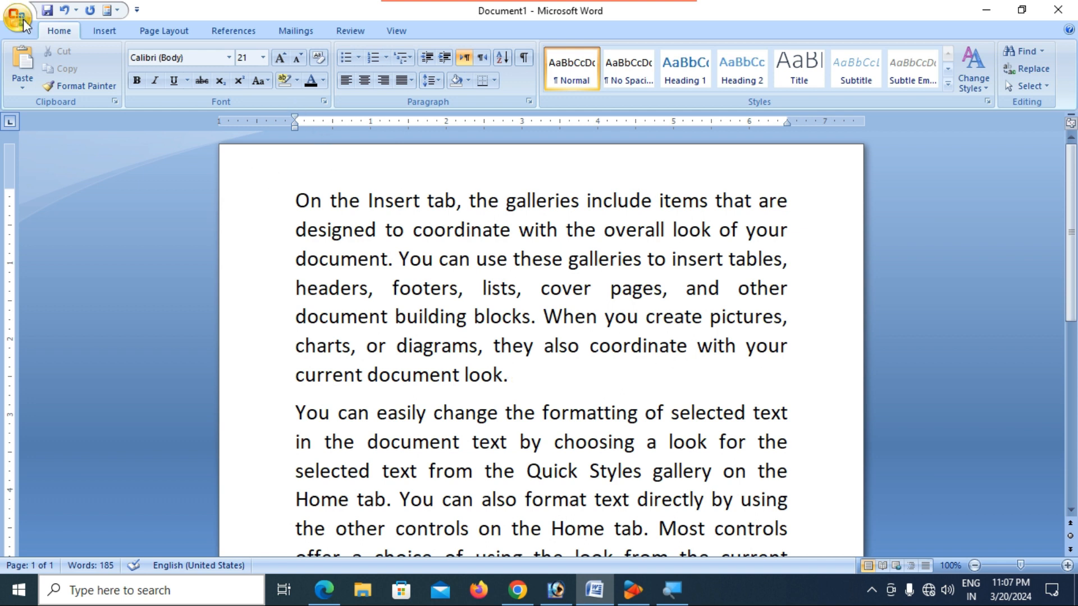
left_click(107, 33)
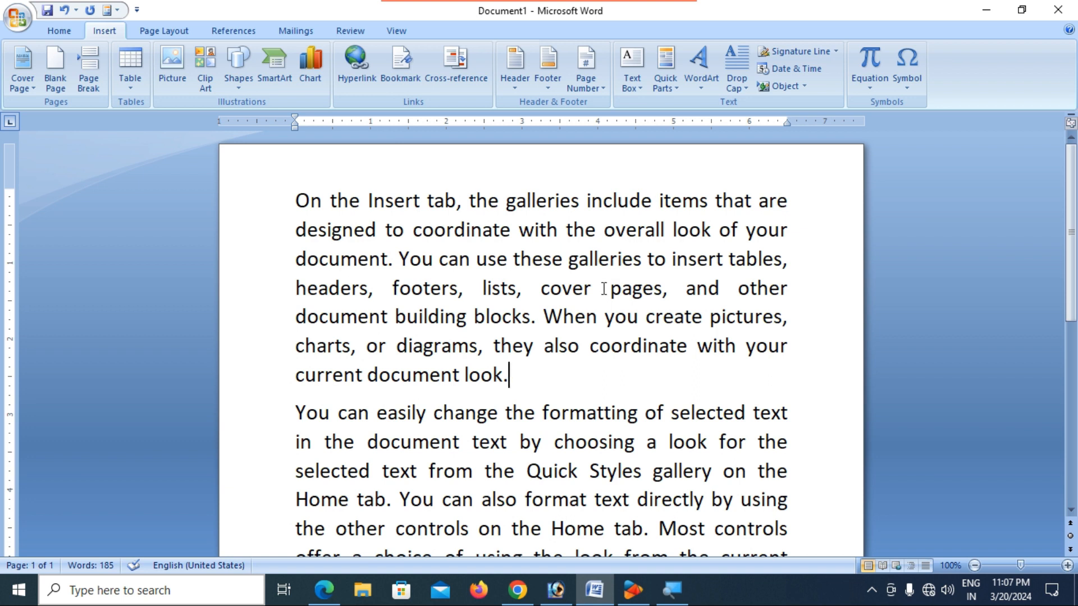
- Highlight the first and second lines of the opening paragraph in turquoise
scroll(603, 289, "up", 4)
scroll(604, 288, "up", 1)
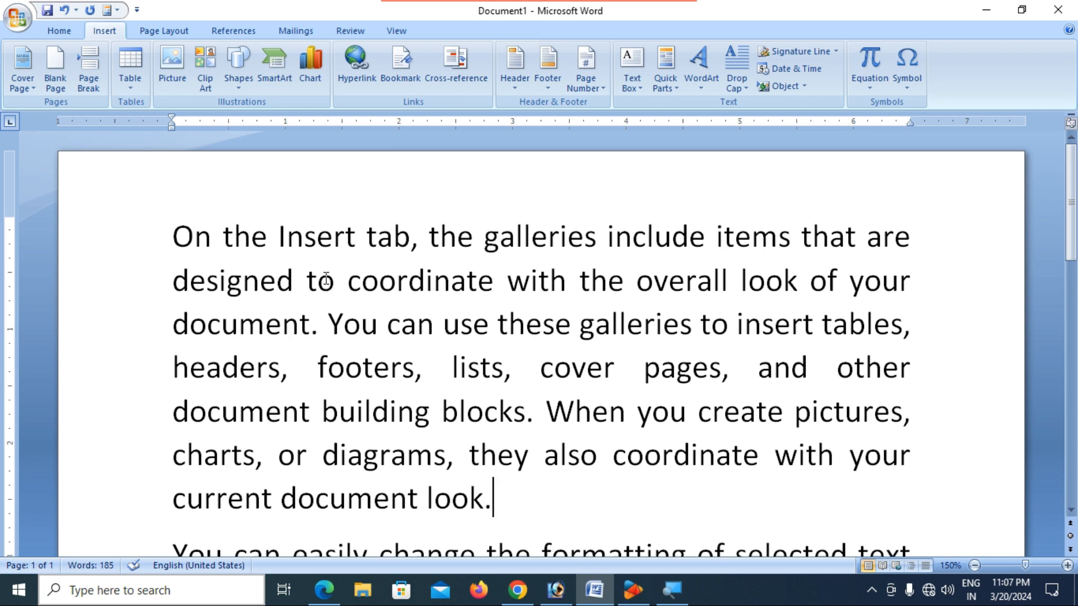
left_click_drag(174, 236, 915, 240)
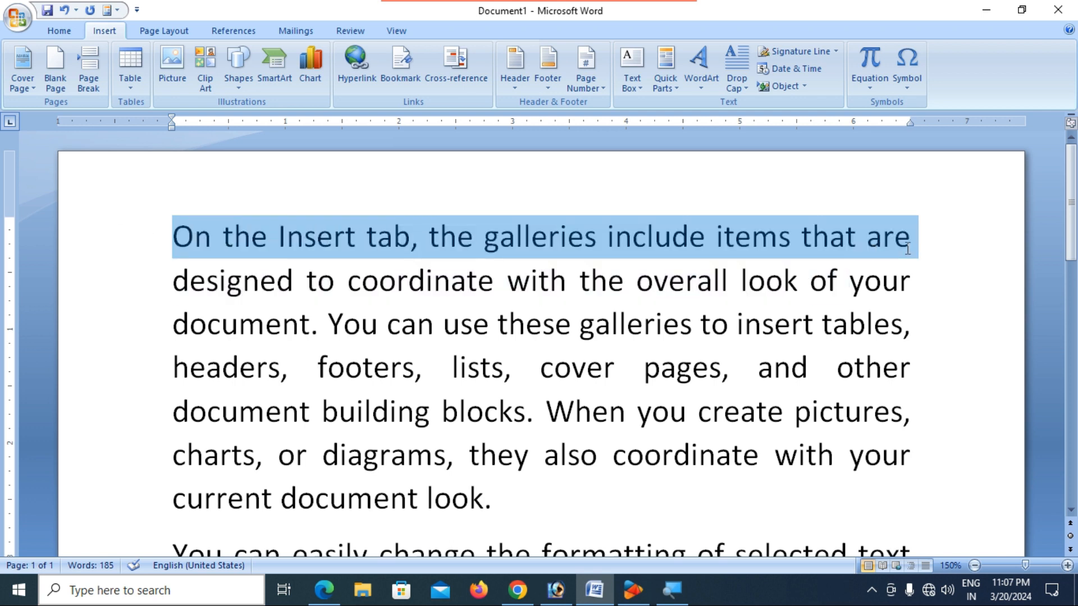
left_click(58, 30)
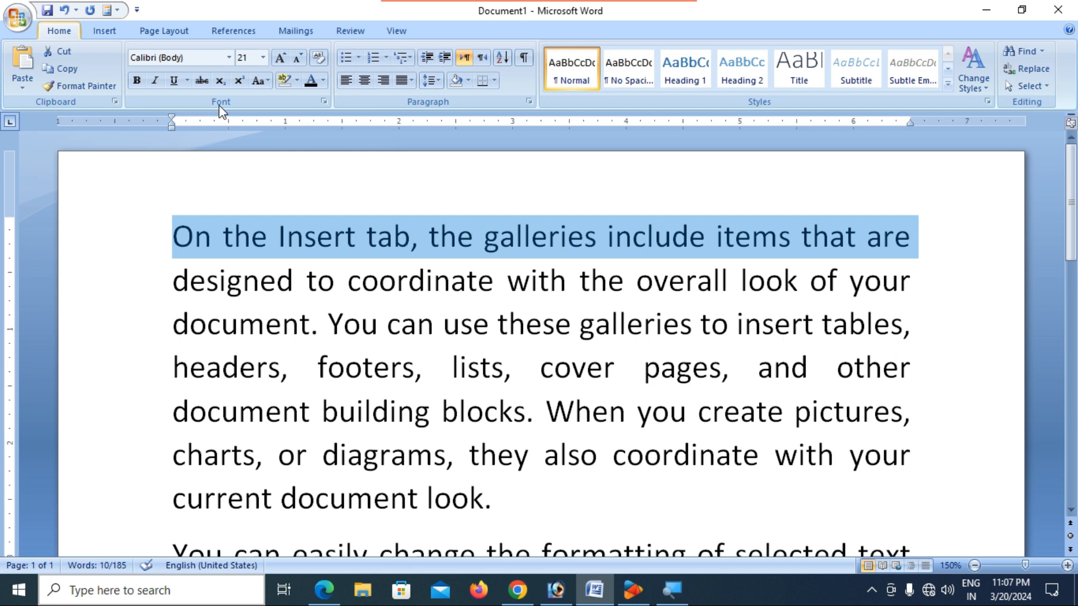
left_click(297, 81)
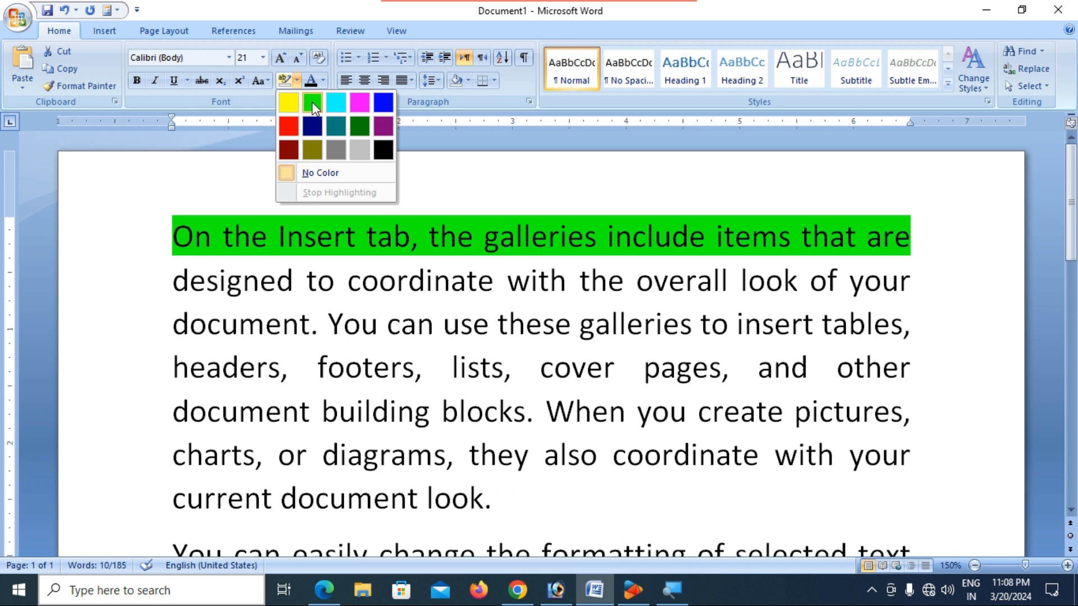
left_click(332, 107)
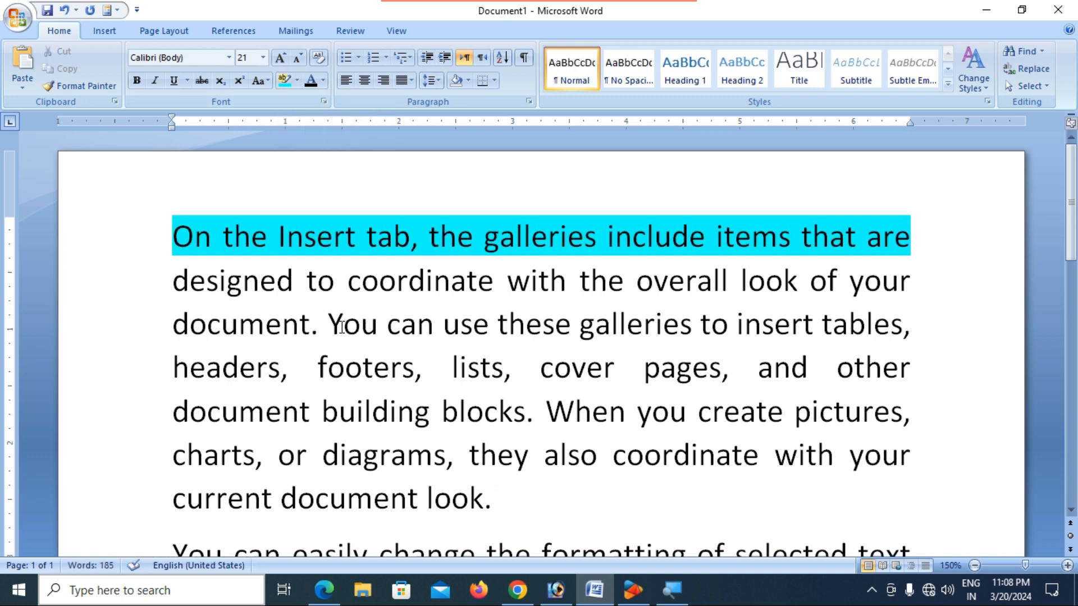
left_click_drag(172, 283, 880, 289)
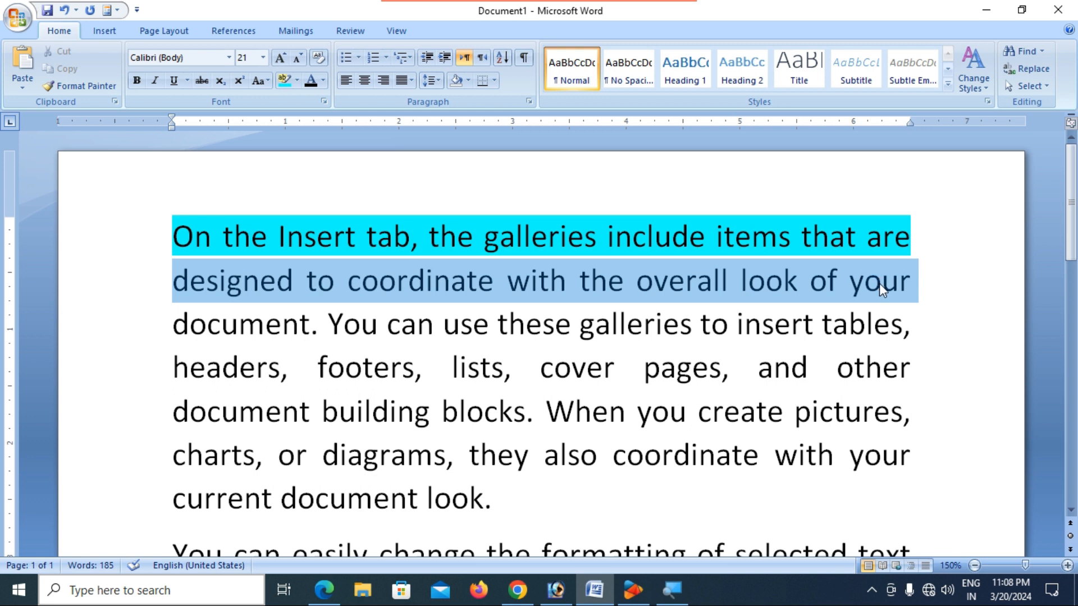
left_click(285, 84)
- Place the insertion point between 'You' and 'can' in the first paragraph
left_click(466, 368)
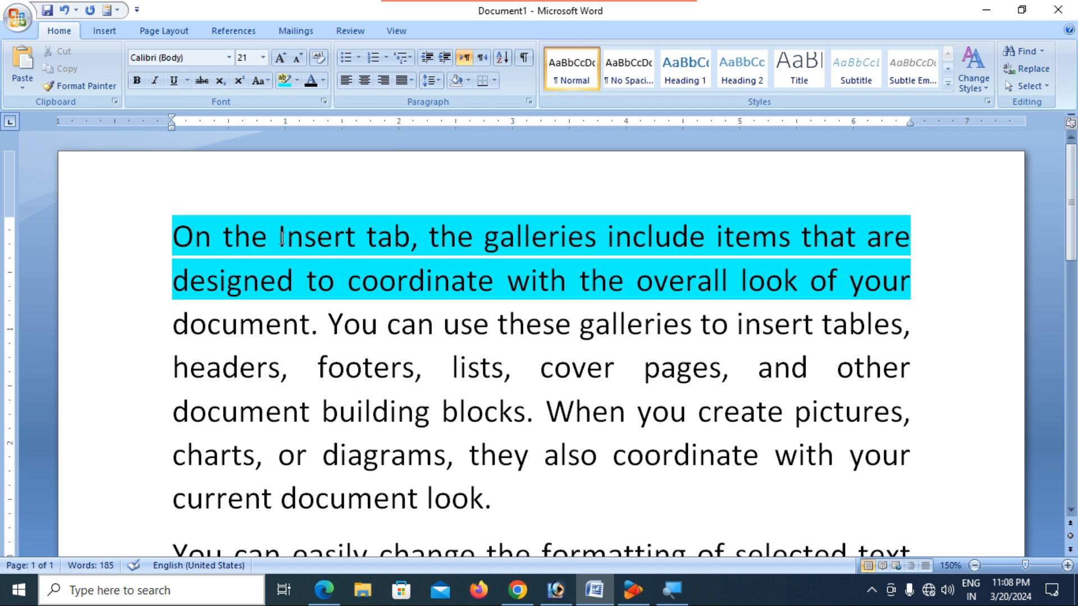
left_click(176, 238)
left_click_drag(184, 240, 189, 241)
left_click(182, 287)
left_click(486, 247)
left_click(379, 339)
left_click(104, 32)
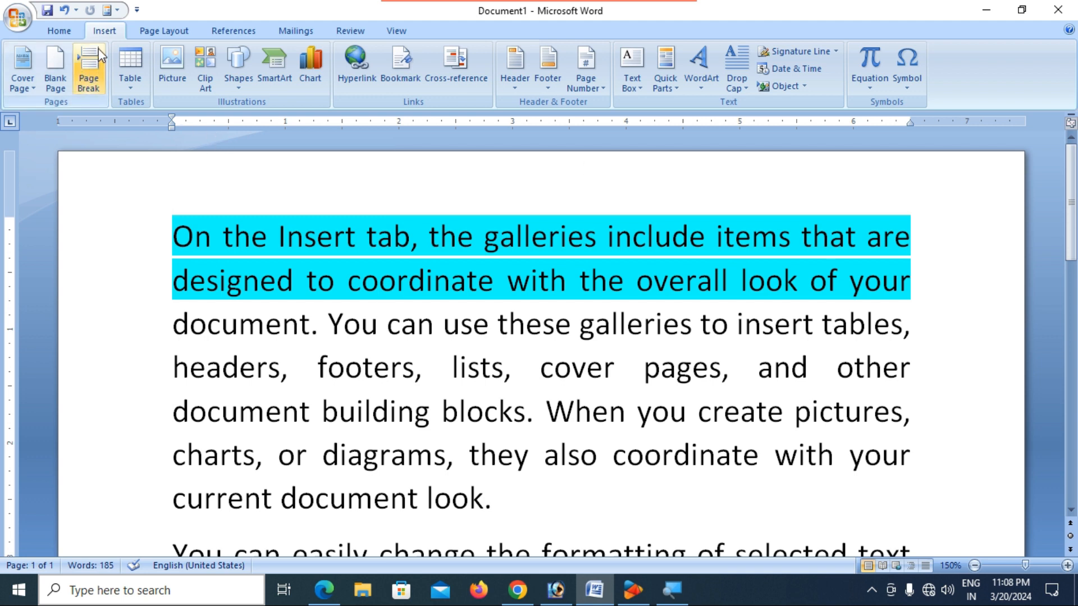
- Close the Shapes gallery unused and open the Text Box gallery instead
left_click(247, 86)
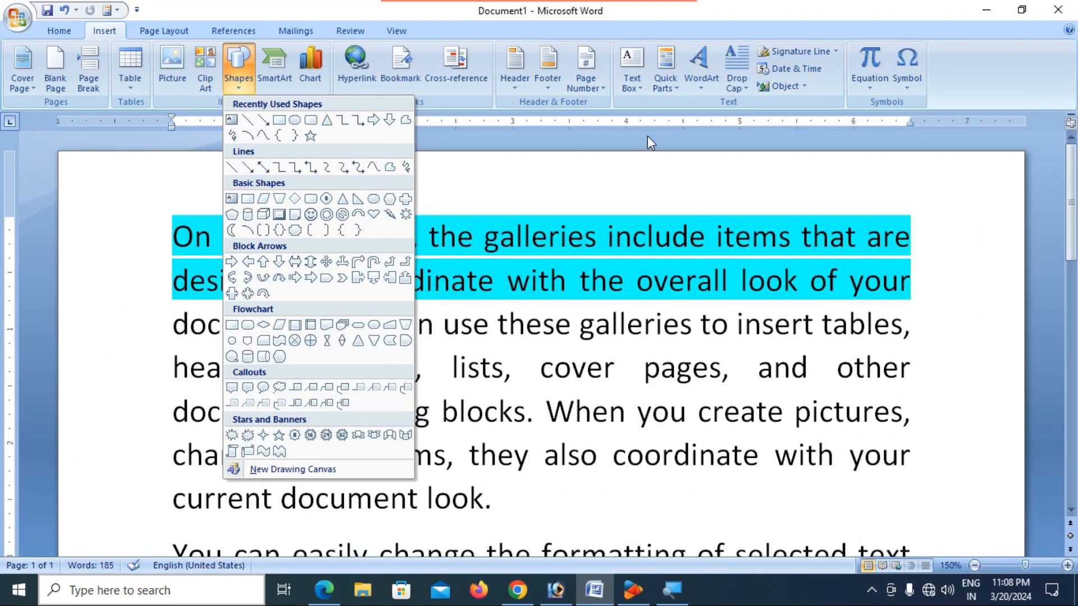
left_click(644, 105)
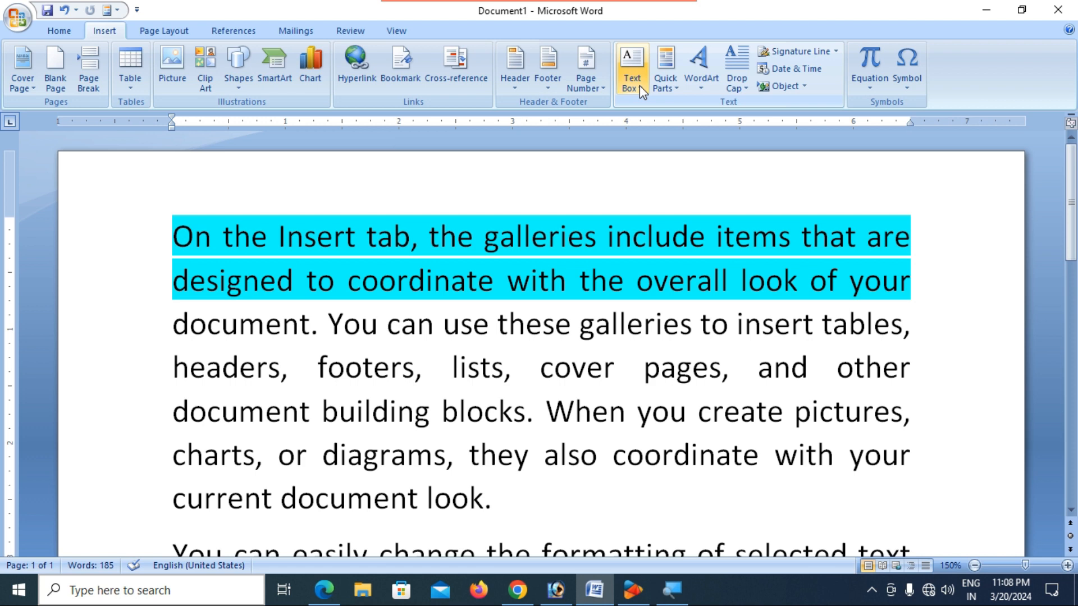
left_click(638, 86)
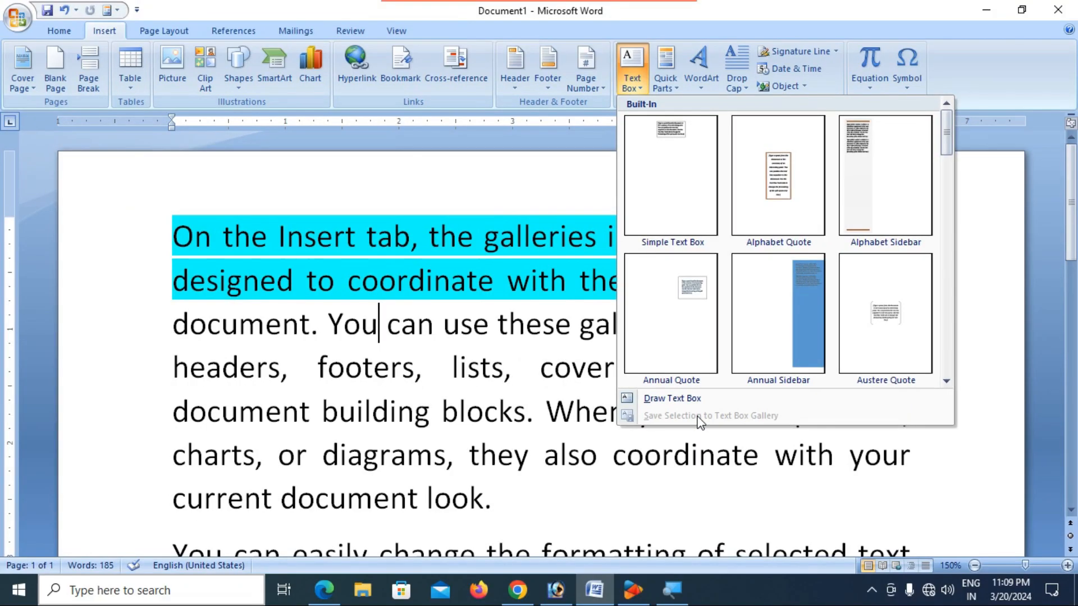
- Draw a text box over the opening lines, make it taller, and type 'Office No Problem'
left_click(651, 398)
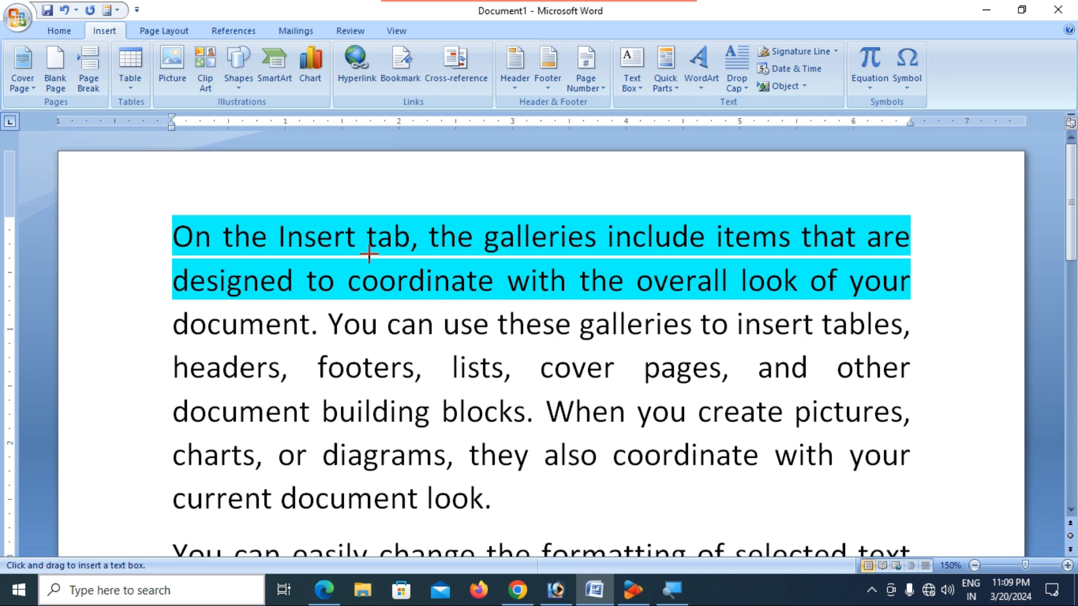
left_click_drag(363, 251, 571, 268)
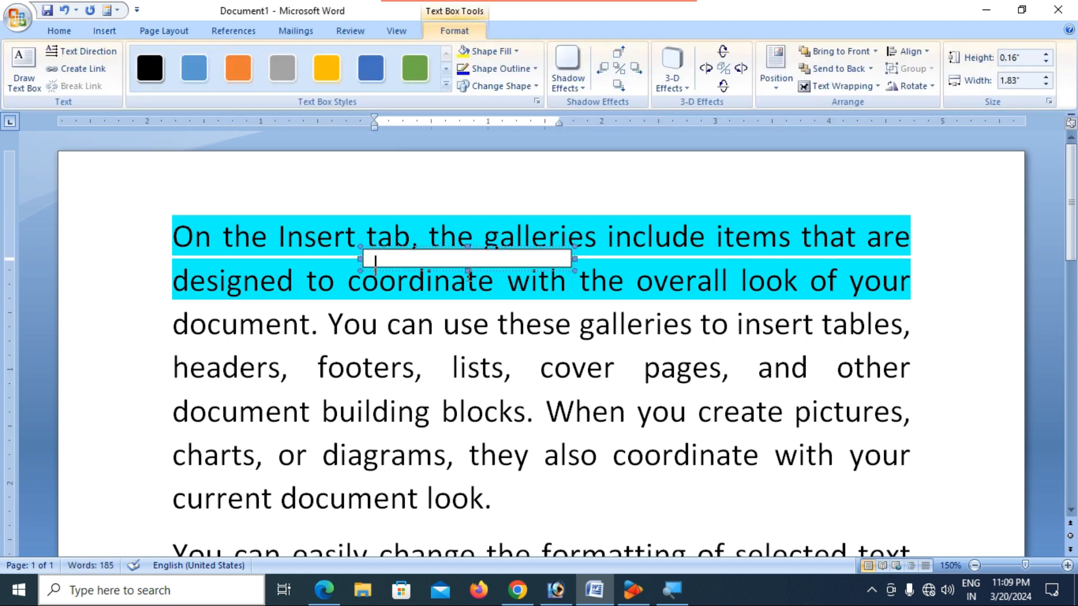
left_click_drag(468, 269, 467, 281)
left_click(401, 267)
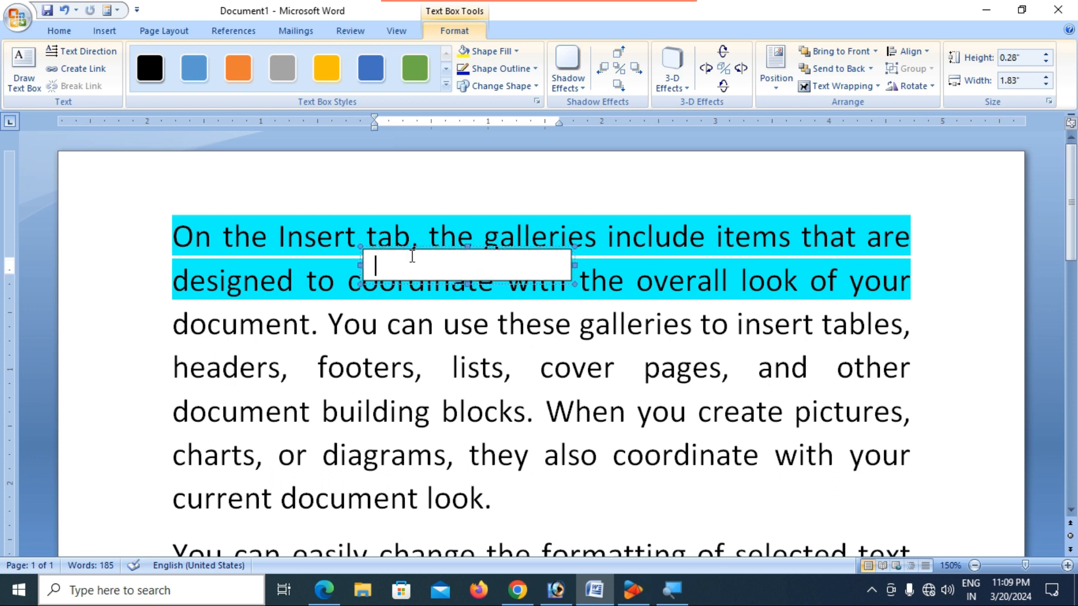
type("Offic")
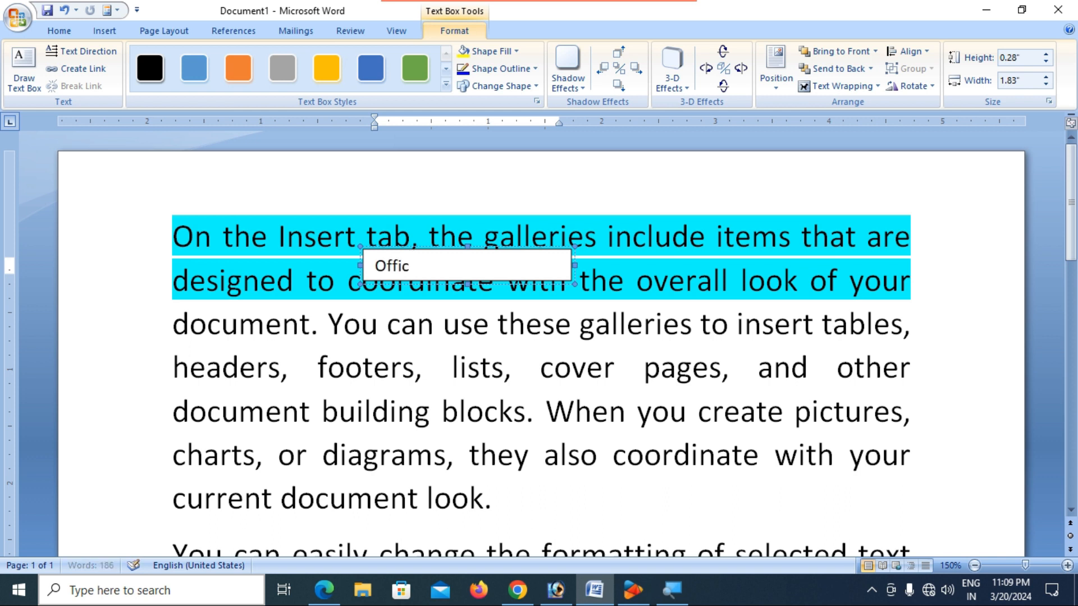
type("e No Proble")
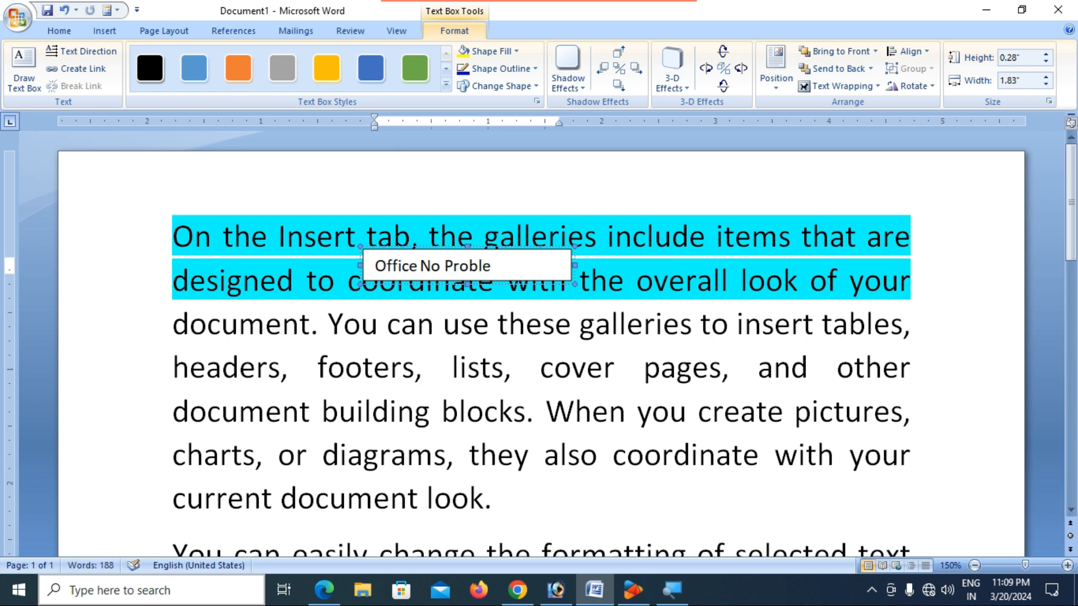
type("m")
left_click(547, 378)
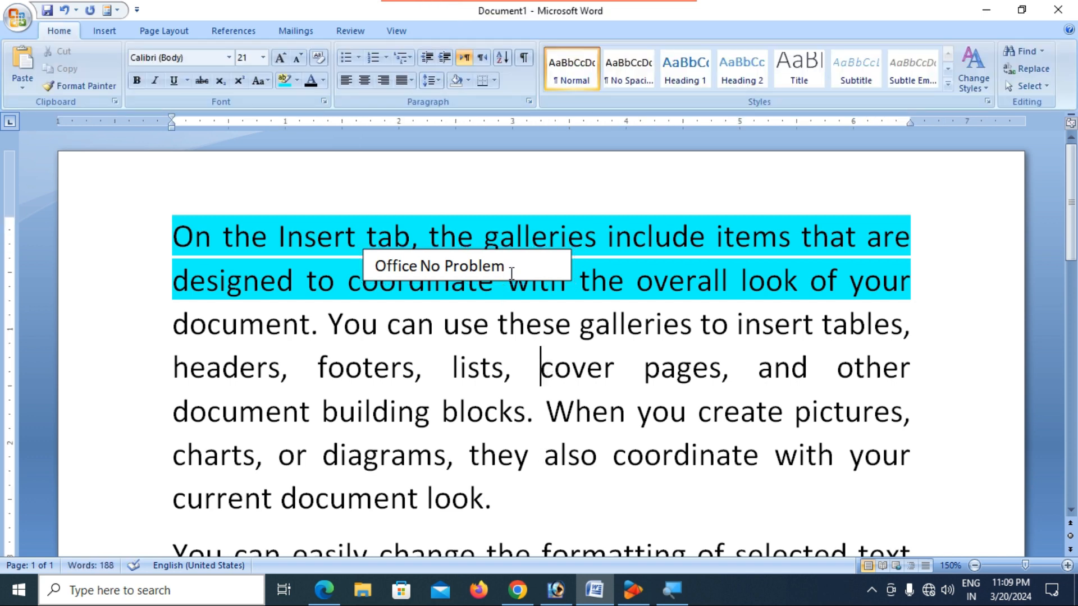
left_click(503, 279)
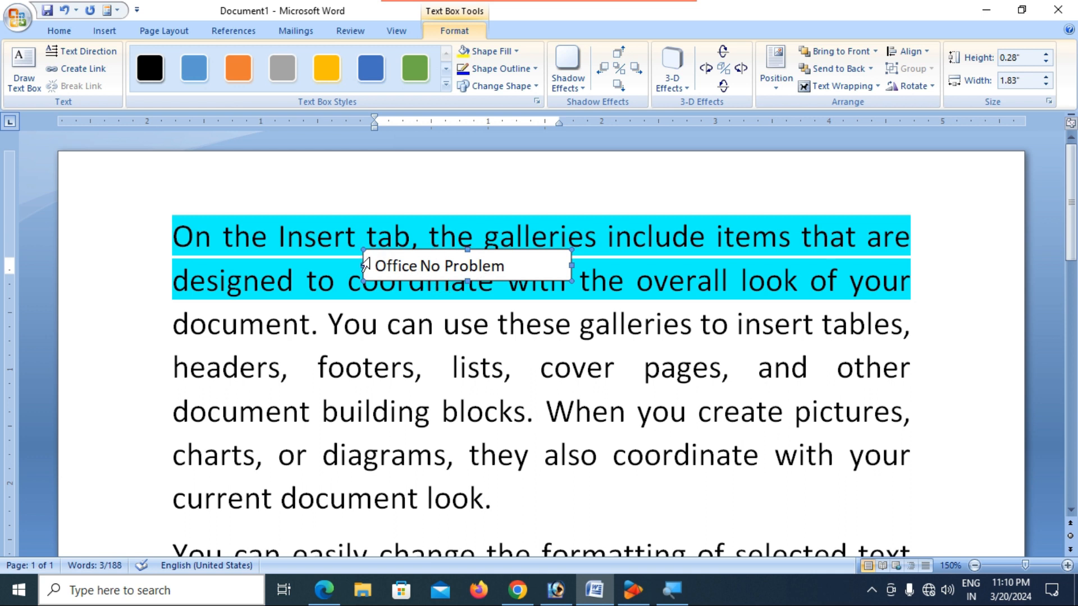
- Set the Office No Problem text box to No Fill and nudge it slightly upward
scroll(396, 274, "up", 3)
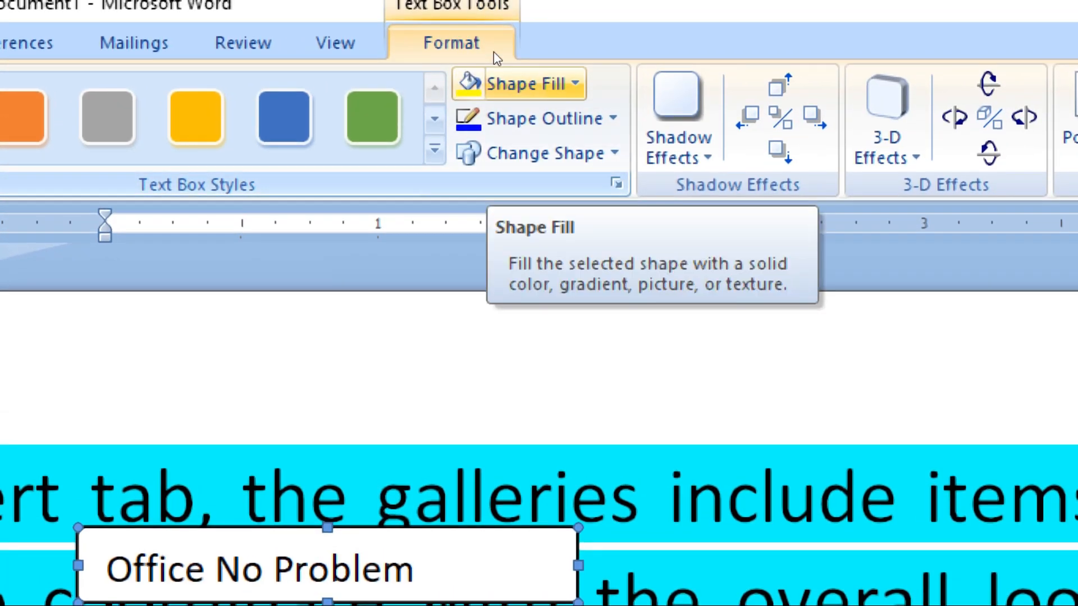
left_click(494, 72)
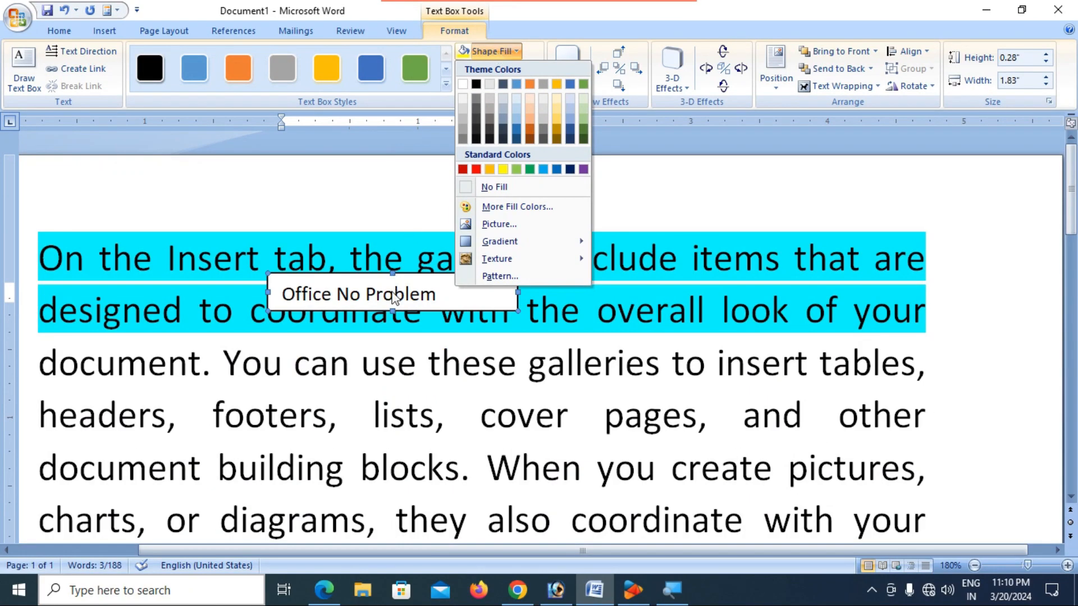
left_click(381, 292)
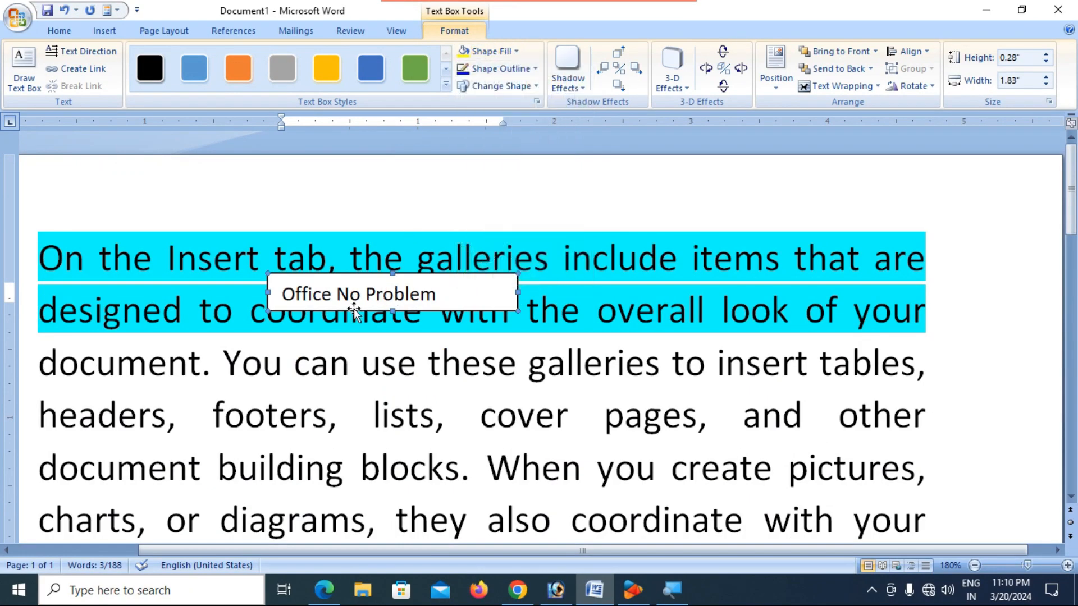
left_click(510, 52)
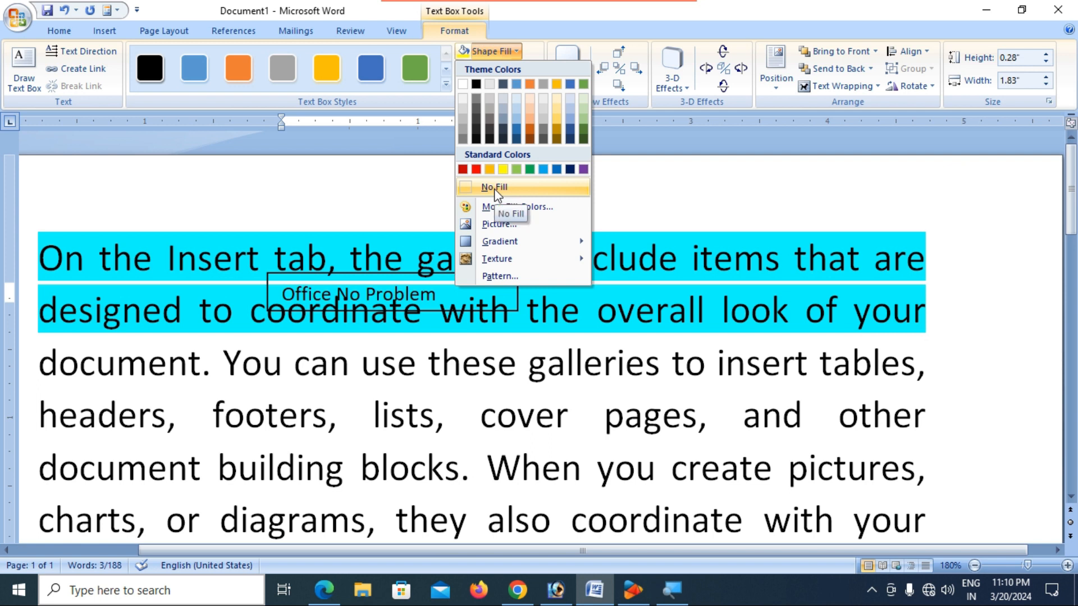
left_click(495, 188)
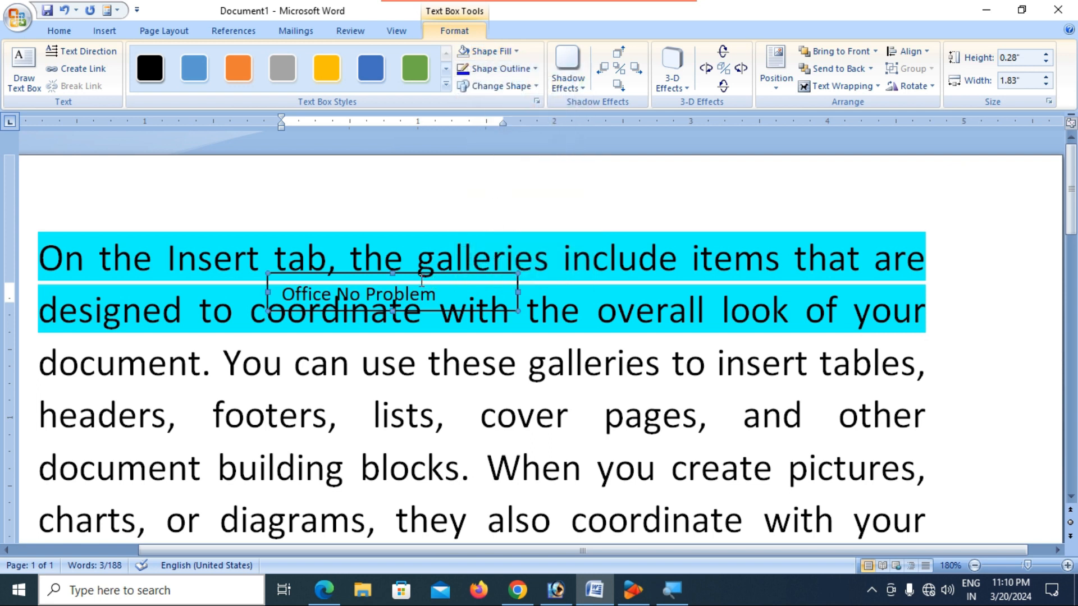
left_click_drag(418, 276, 414, 262)
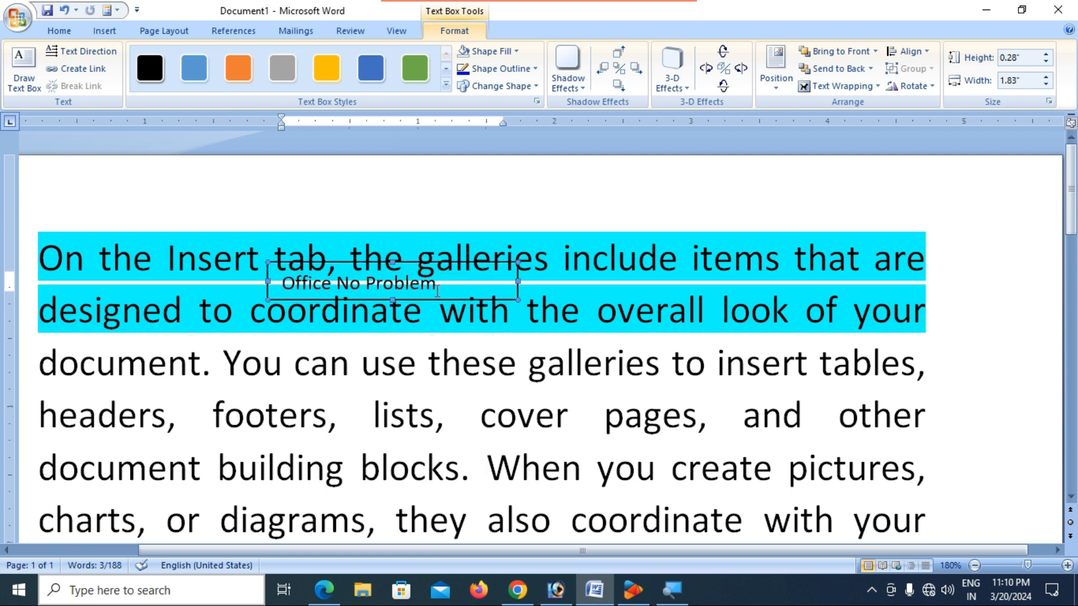
left_click_drag(286, 288, 447, 285)
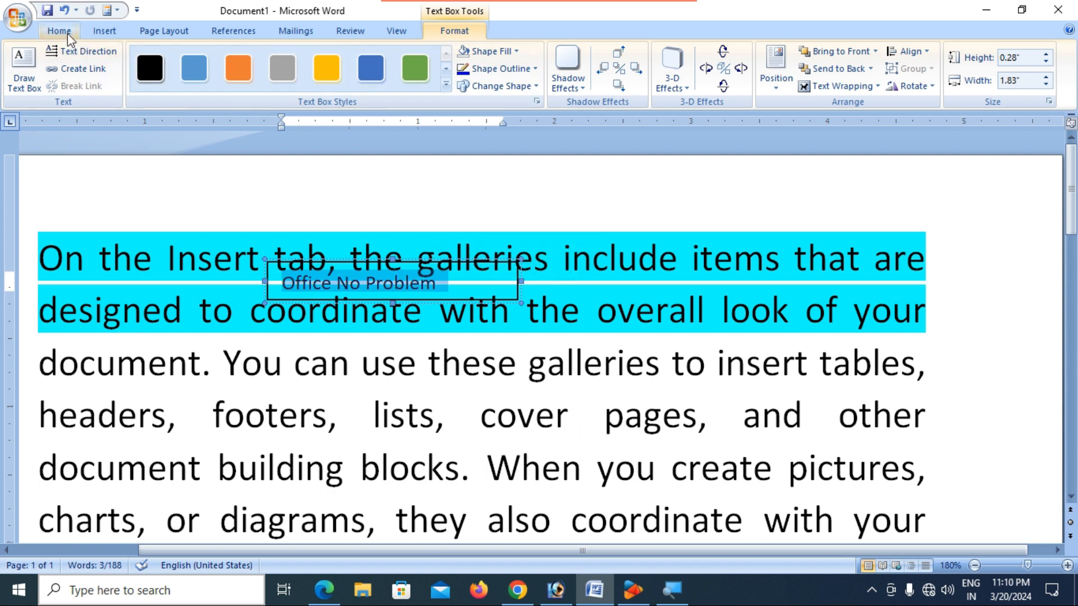
- Color the words 'Office No Problem' red
left_click(59, 31)
left_click(324, 81)
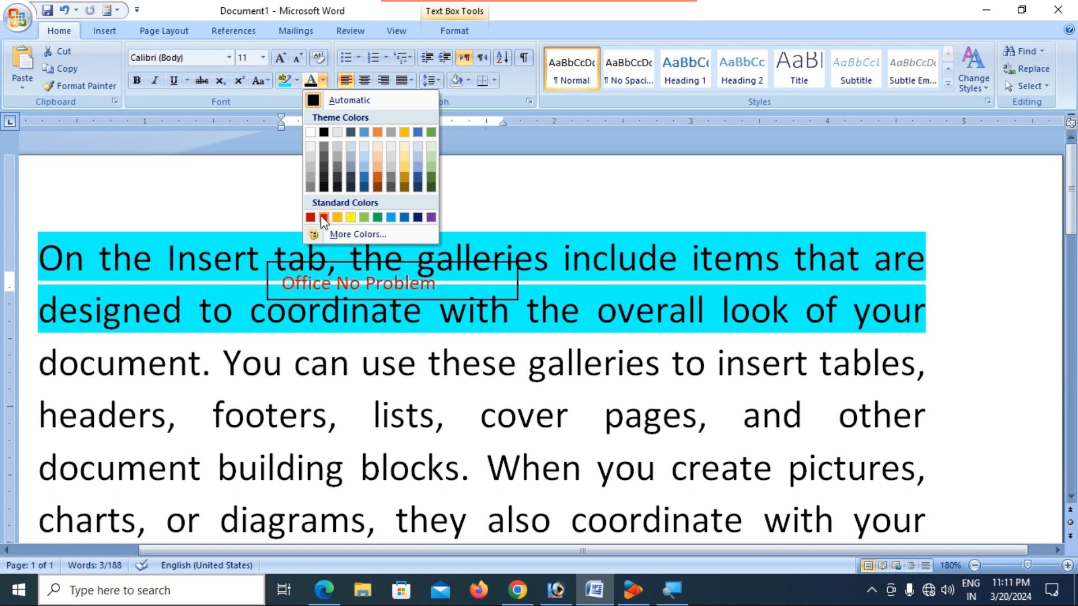
left_click(324, 219)
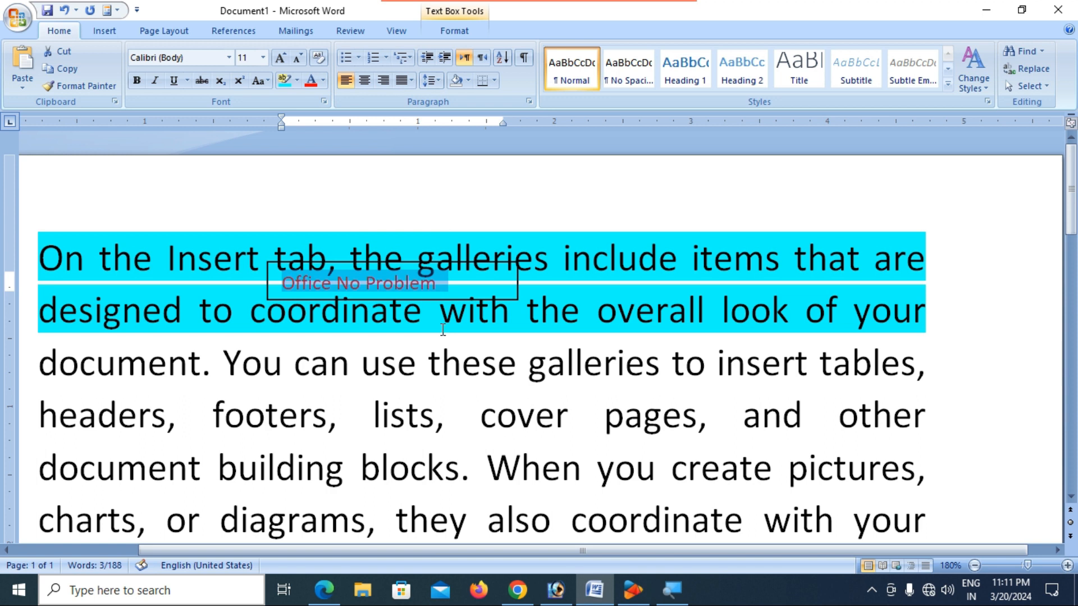
left_click(441, 310)
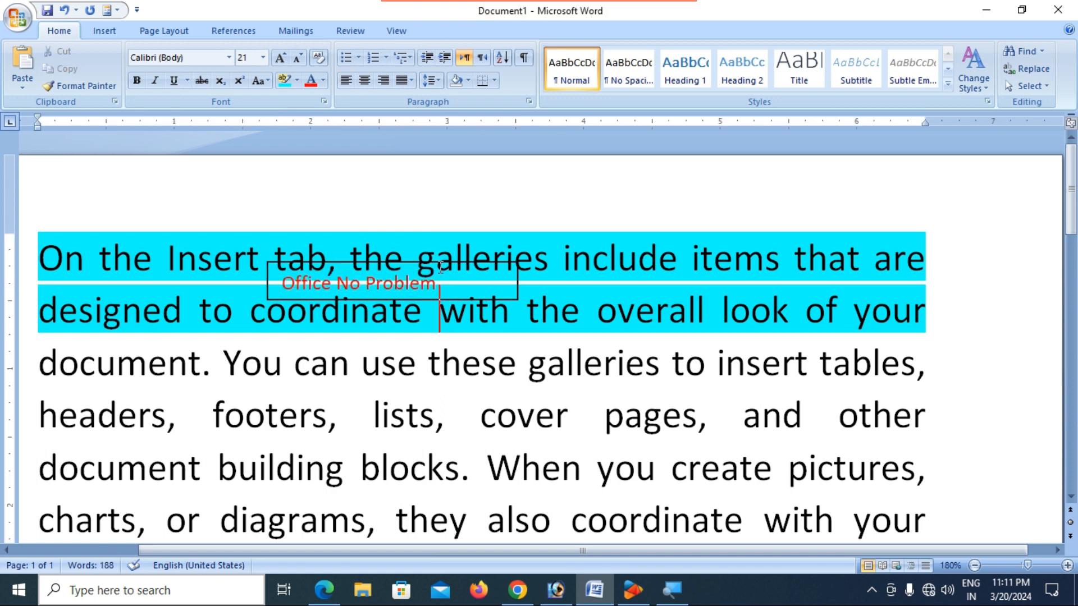
- Narrow the text box to about 1.42 inches wide to fit its text
left_click(410, 262)
left_click_drag(518, 281, 461, 289)
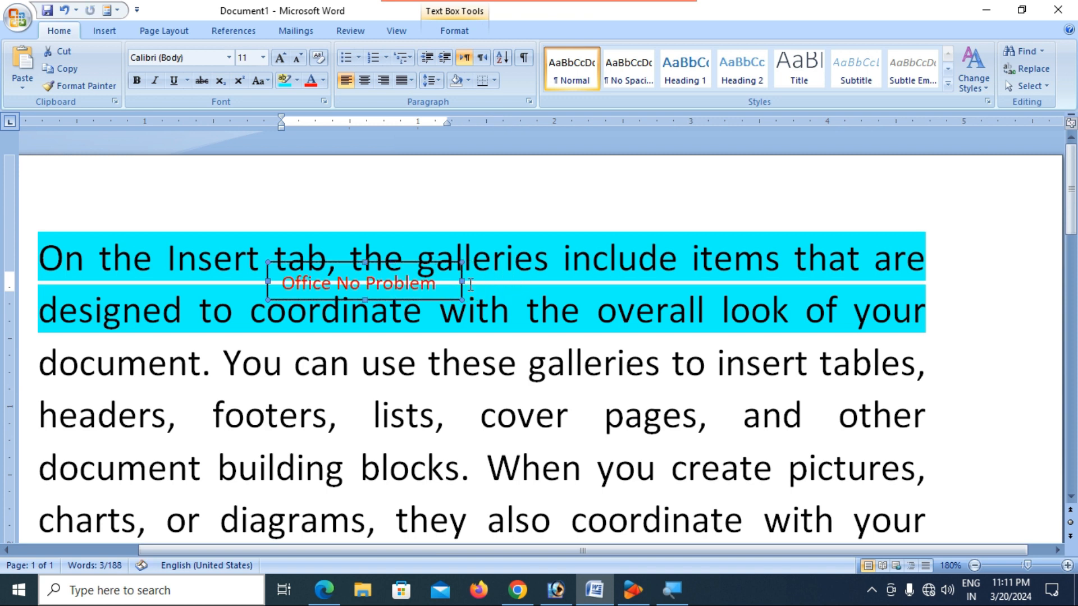
left_click(460, 32)
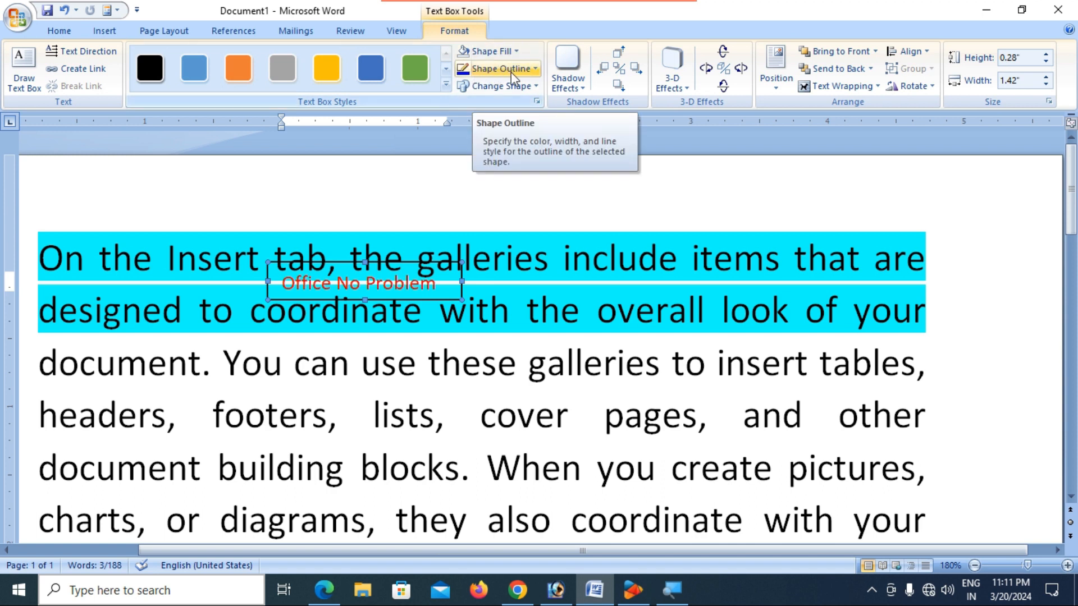
- Remove the Office No Problem text box's outline
left_click(511, 68)
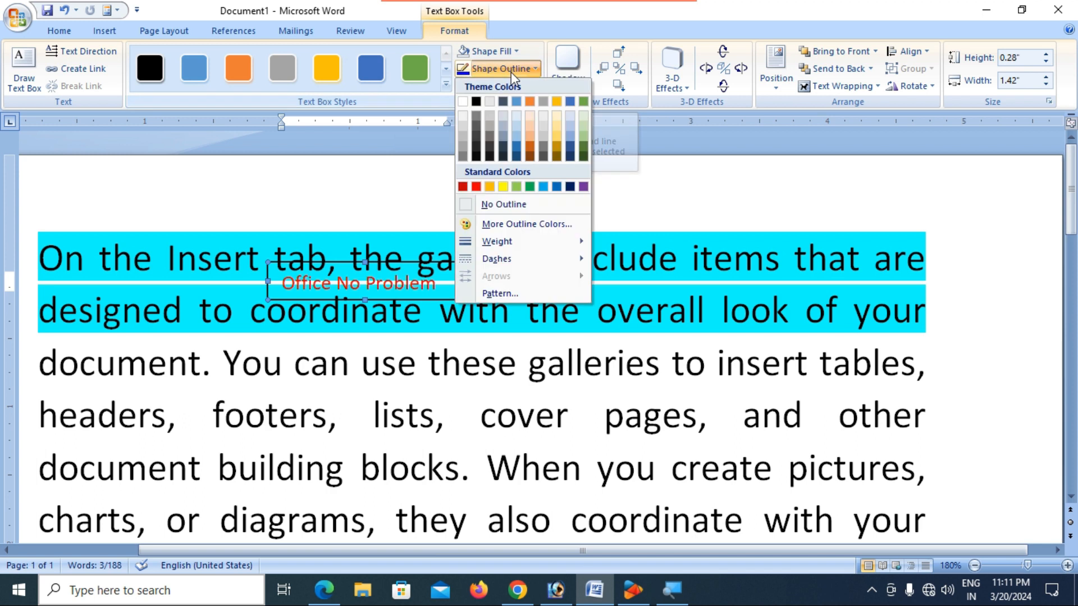
left_click(499, 205)
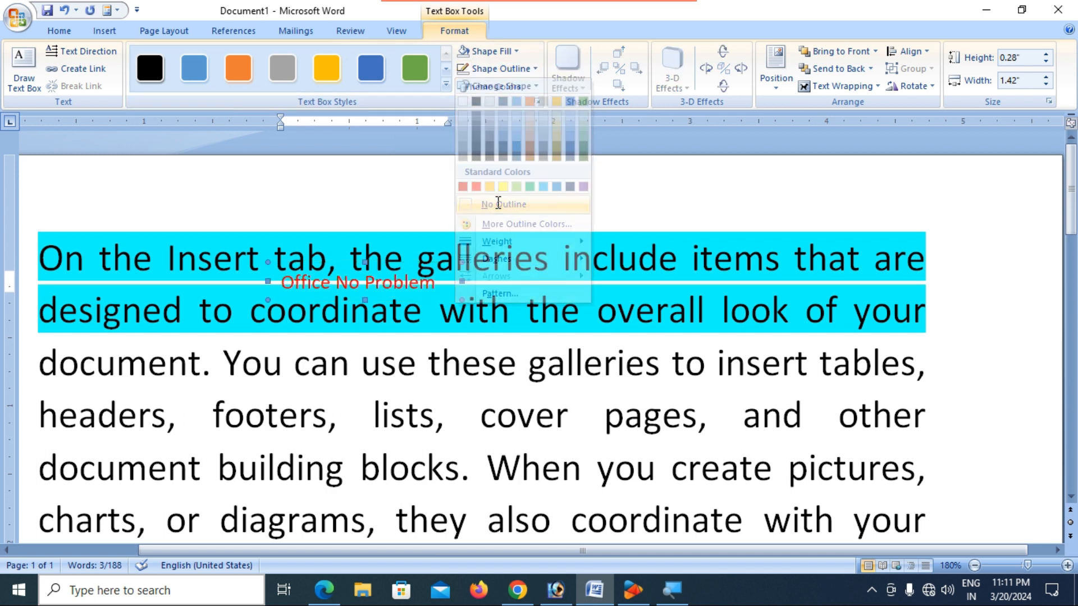
left_click(442, 429)
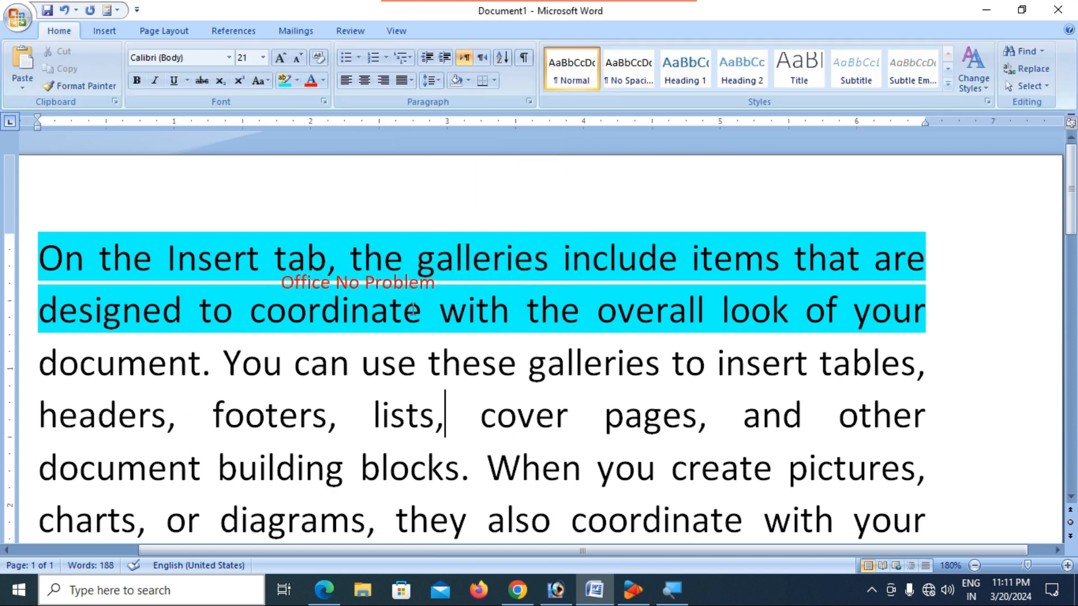
- Select the two teal-highlighted opening lines of the paragraph
scroll(397, 275, "up", 1)
scroll(396, 275, "down", 7)
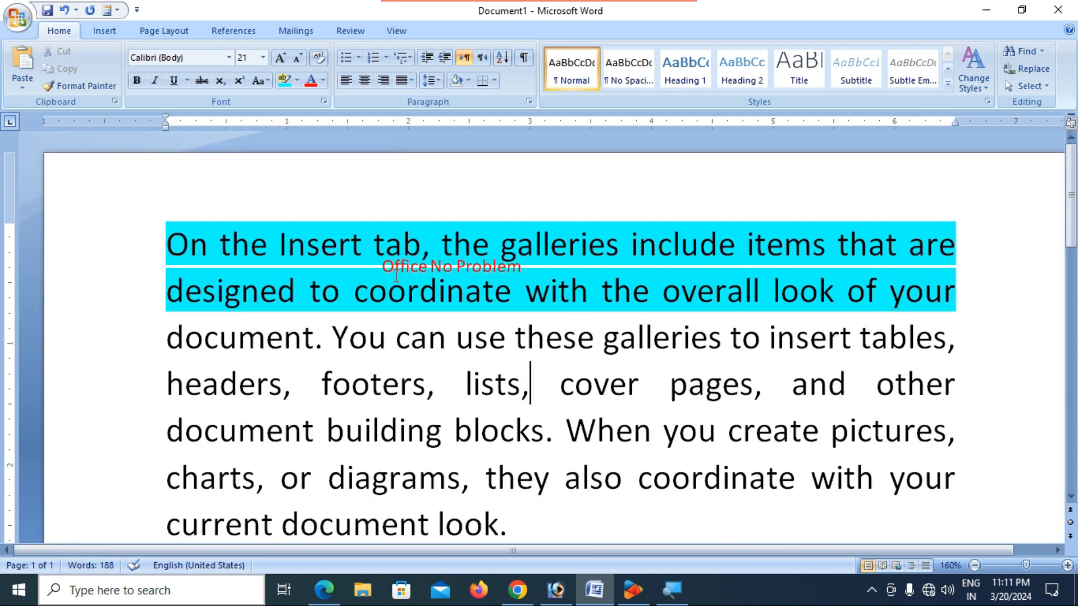
left_click(465, 343)
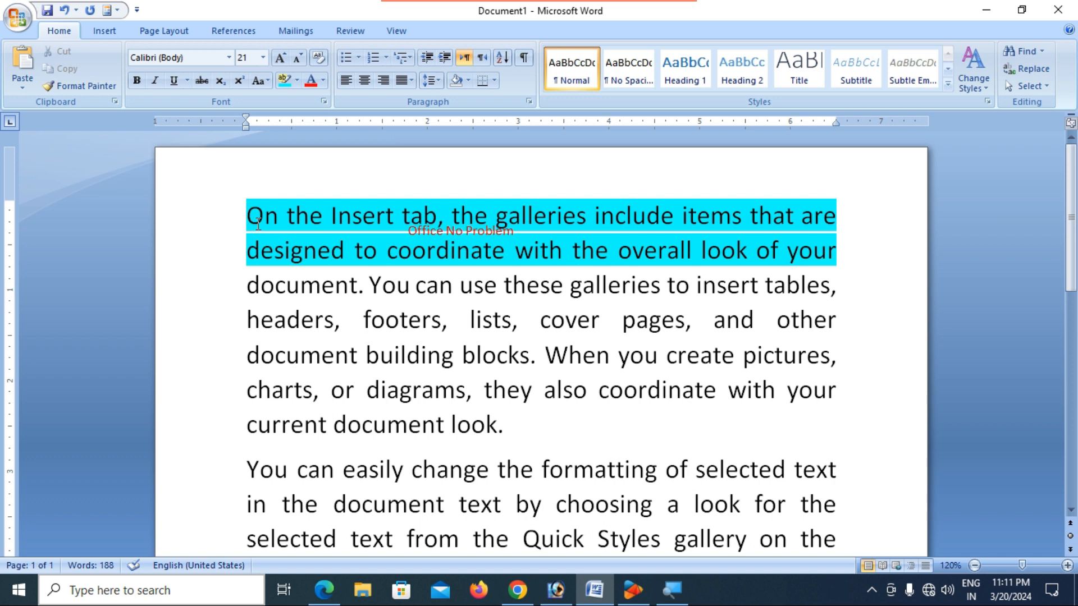
left_click_drag(250, 216, 851, 257)
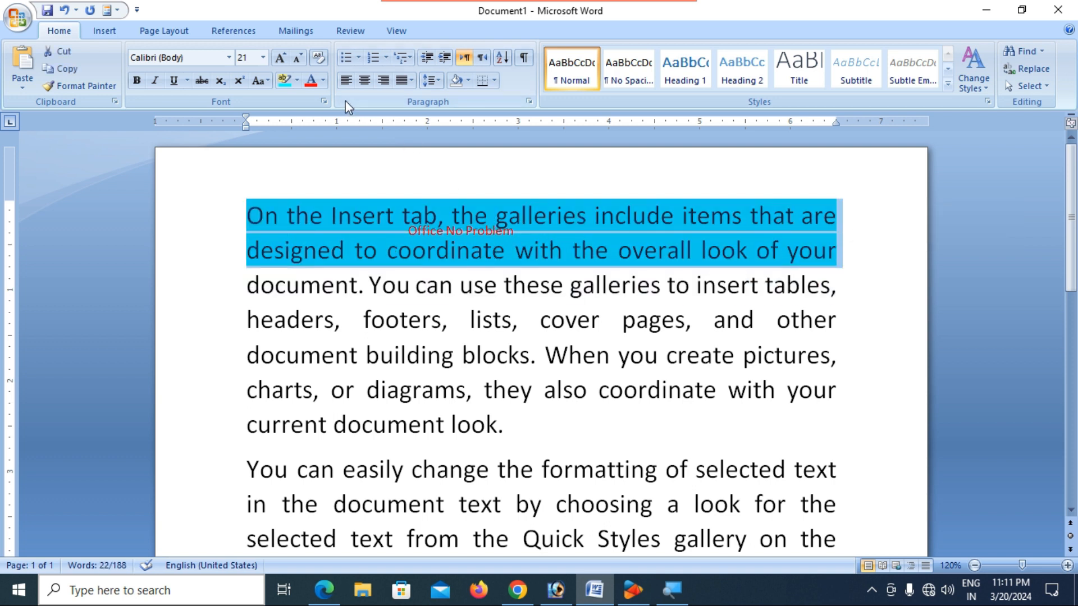
- Set the first two lines' highlight to No Color and nudge the text box down
left_click(312, 173)
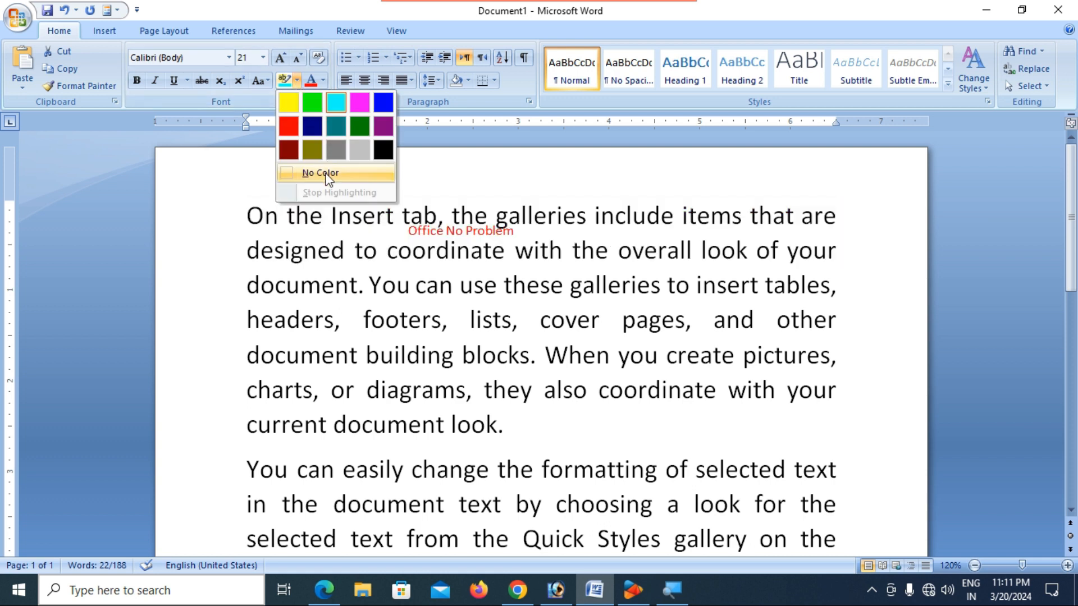
left_click(504, 287)
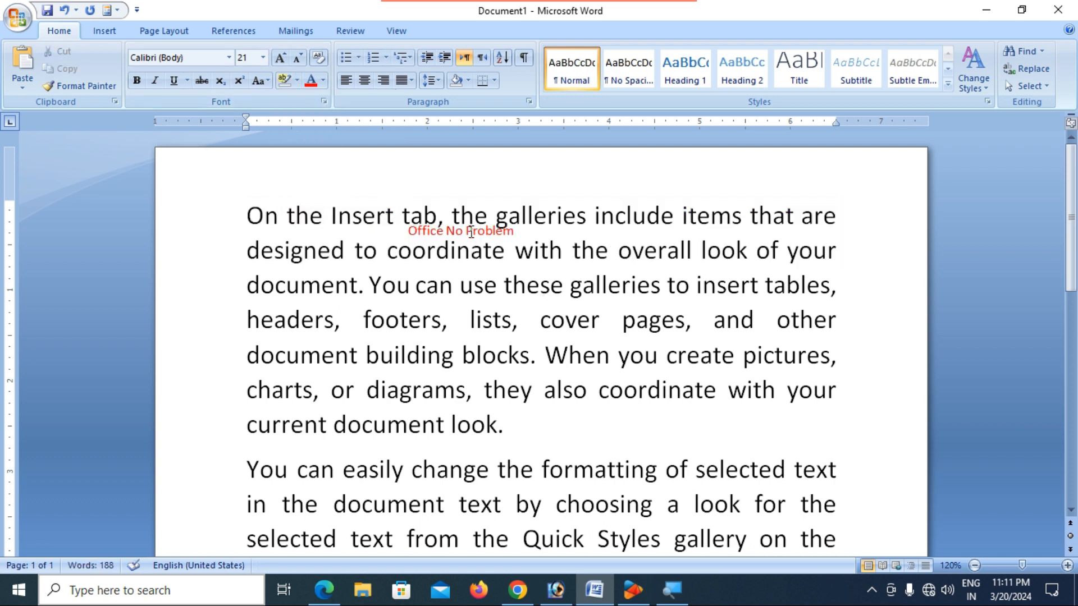
left_click(471, 230)
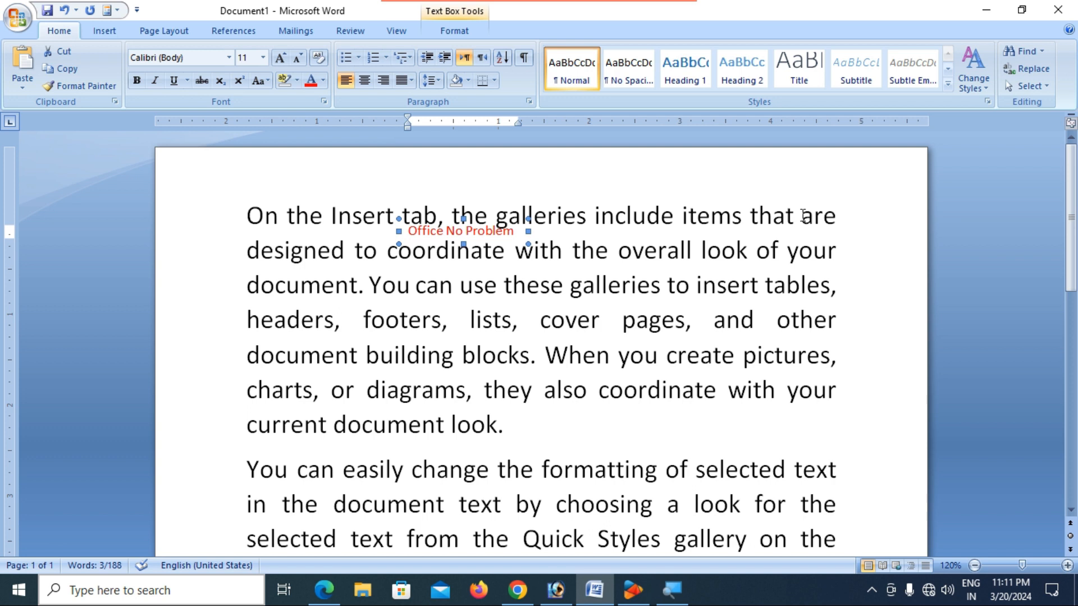
key("Down")
key("Down")
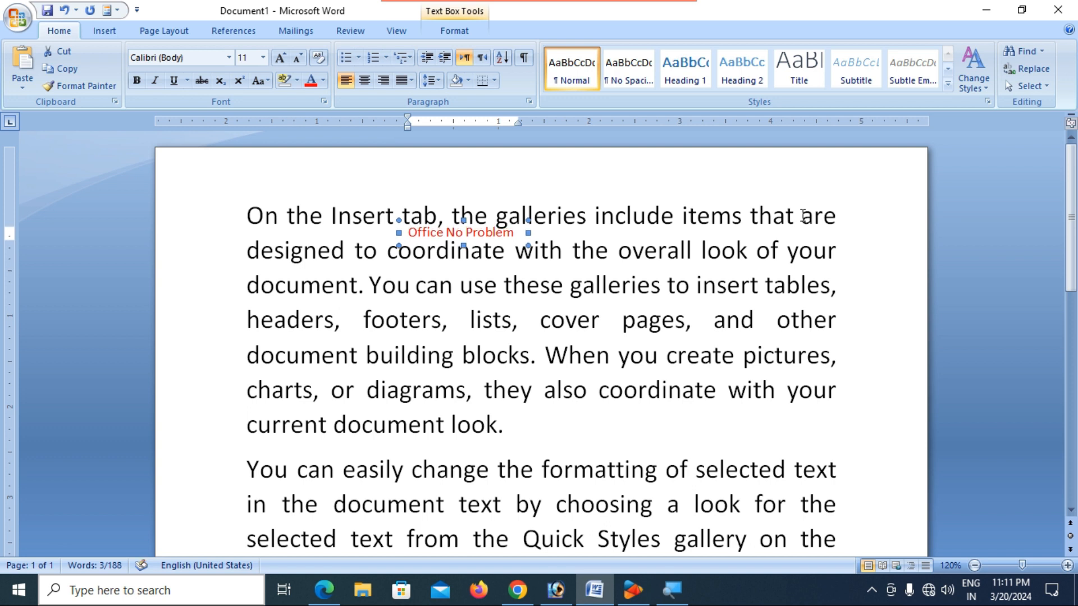
left_click(651, 321)
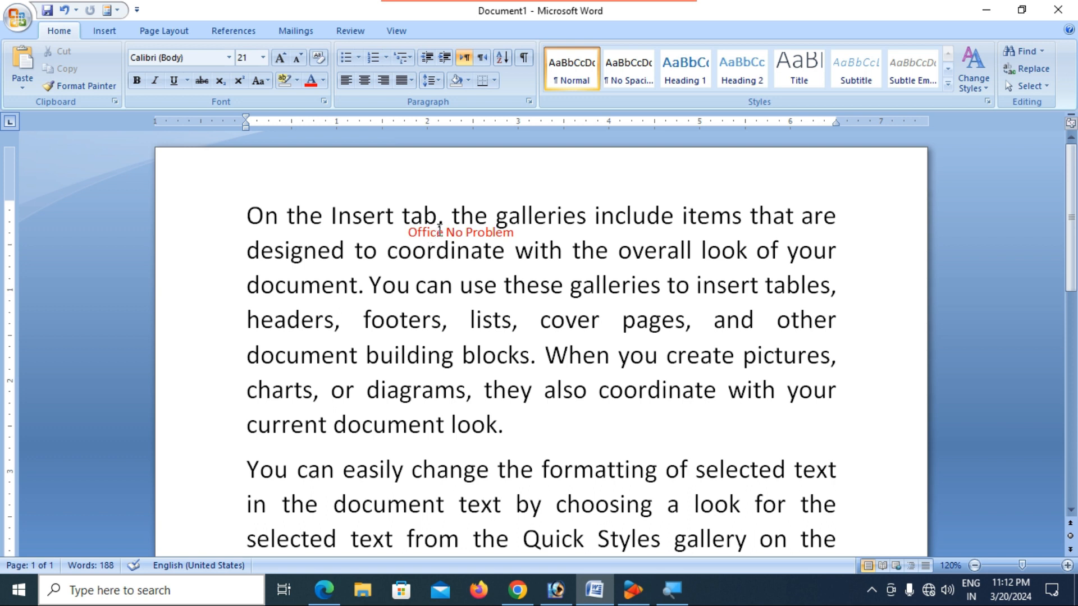
- Delete the Office No Problem text box
left_click(440, 227)
left_click(451, 217)
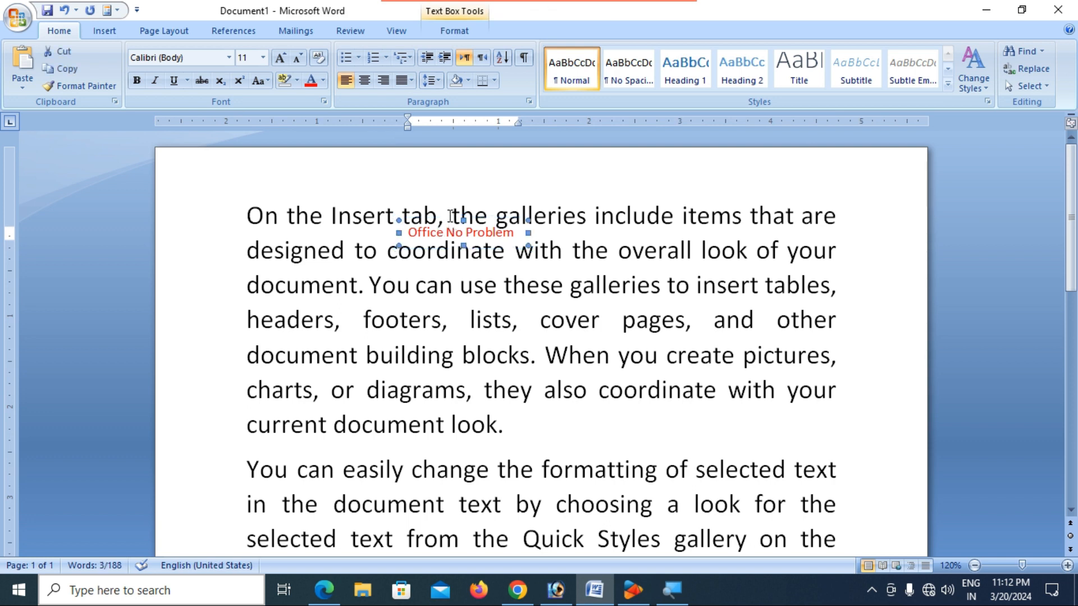
key("Delete")
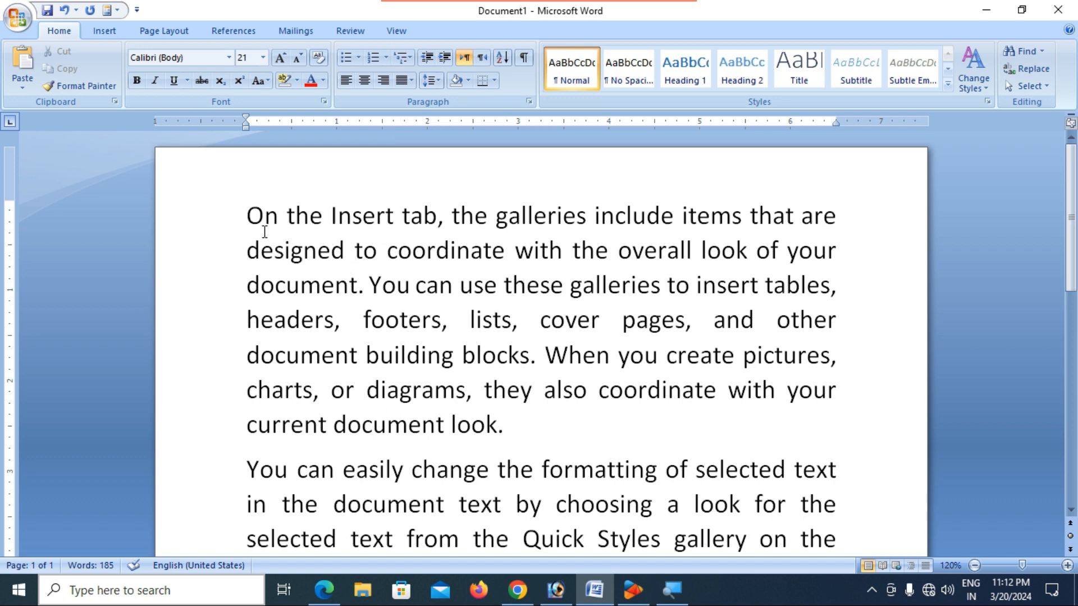
- Select and delete all the text in the document
key("ctrl+a")
key("Delete")
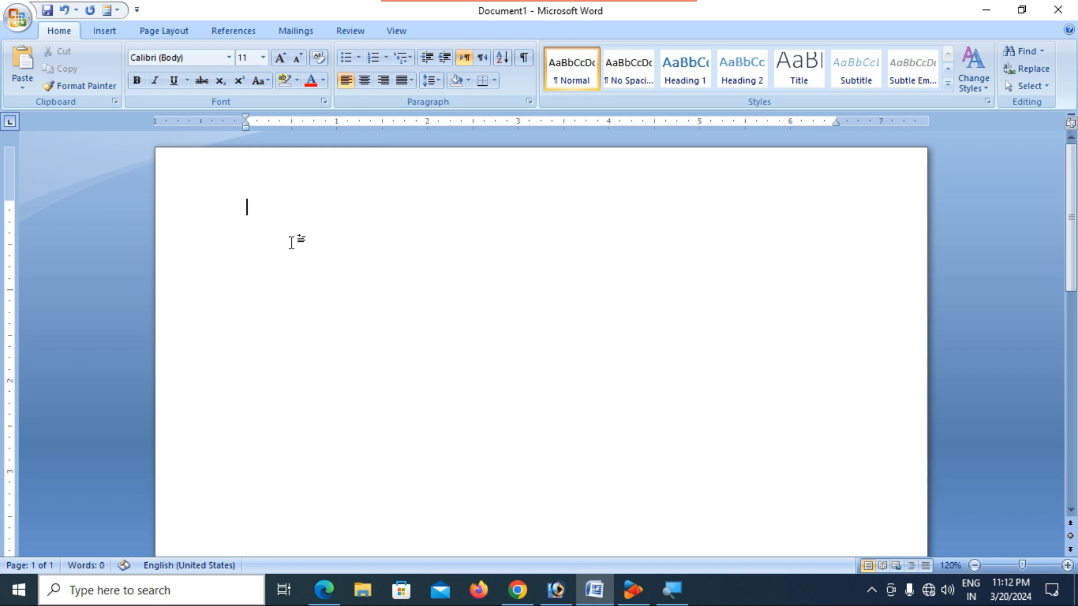
left_click(101, 32)
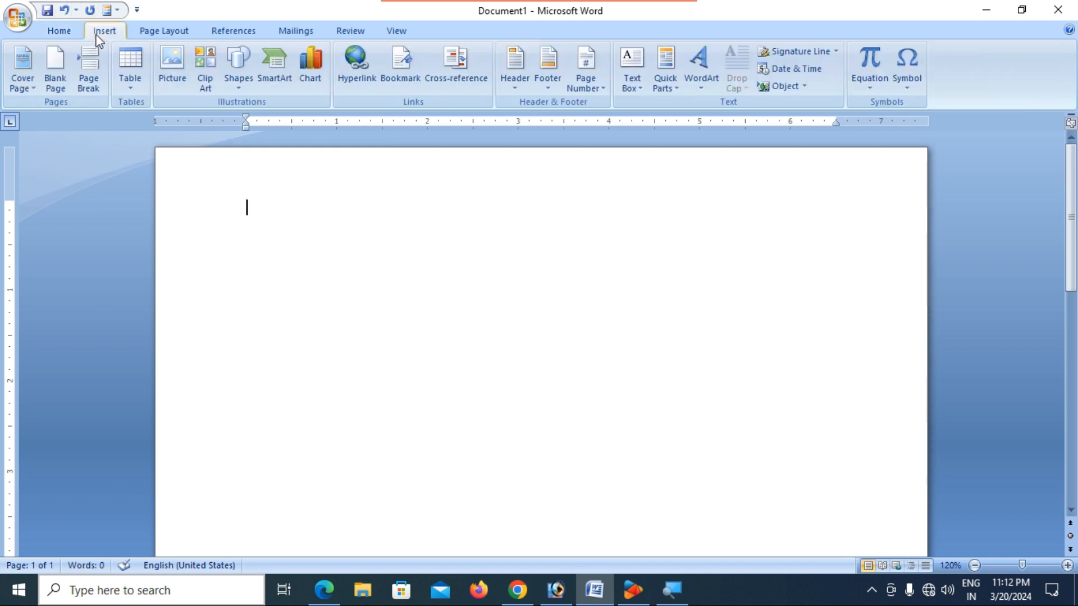
- Insert a ready-made orange sidebar text box from the gallery, then undo it
left_click(642, 90)
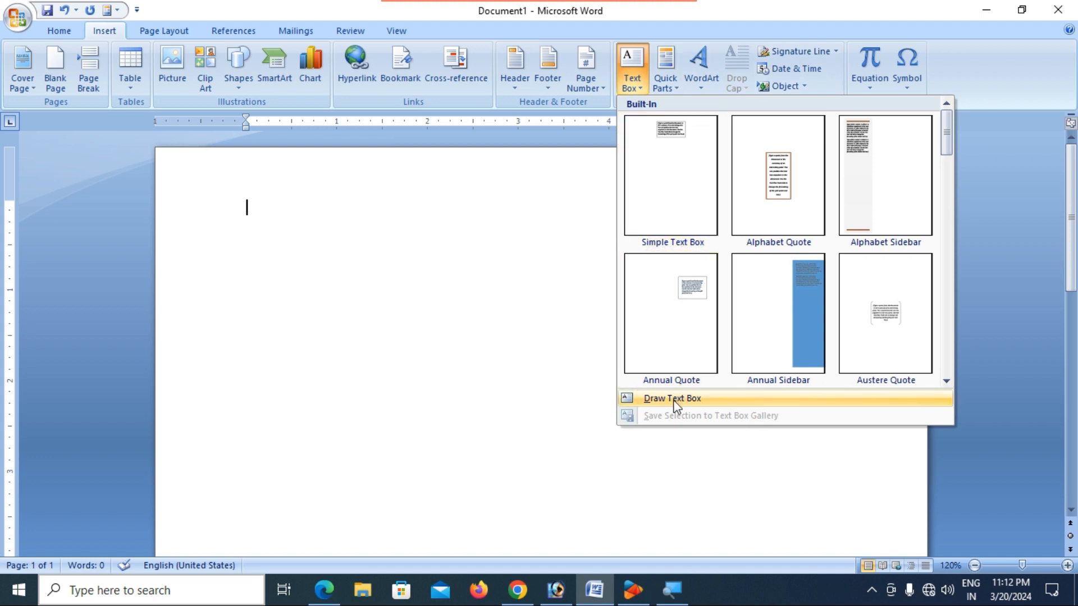
scroll(867, 187, "down", 5)
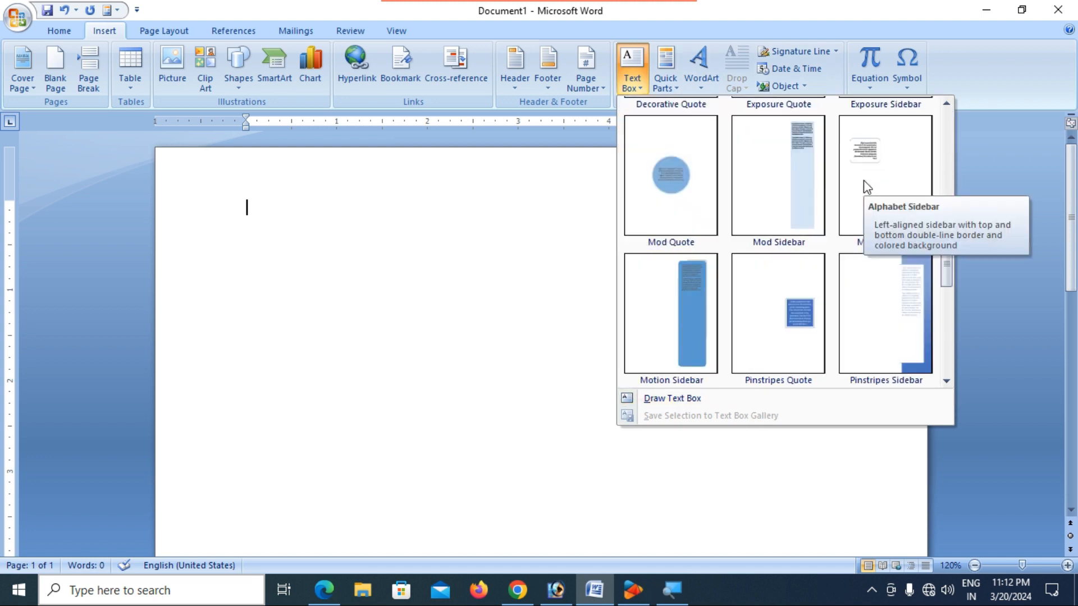
scroll(746, 206, "down", 3)
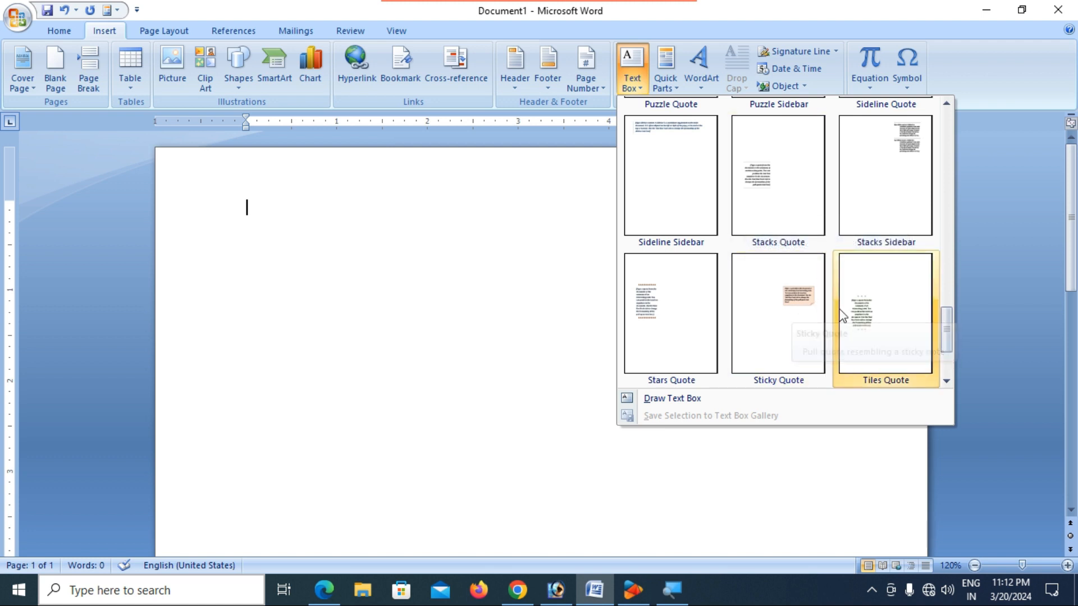
scroll(839, 309, "down", 1)
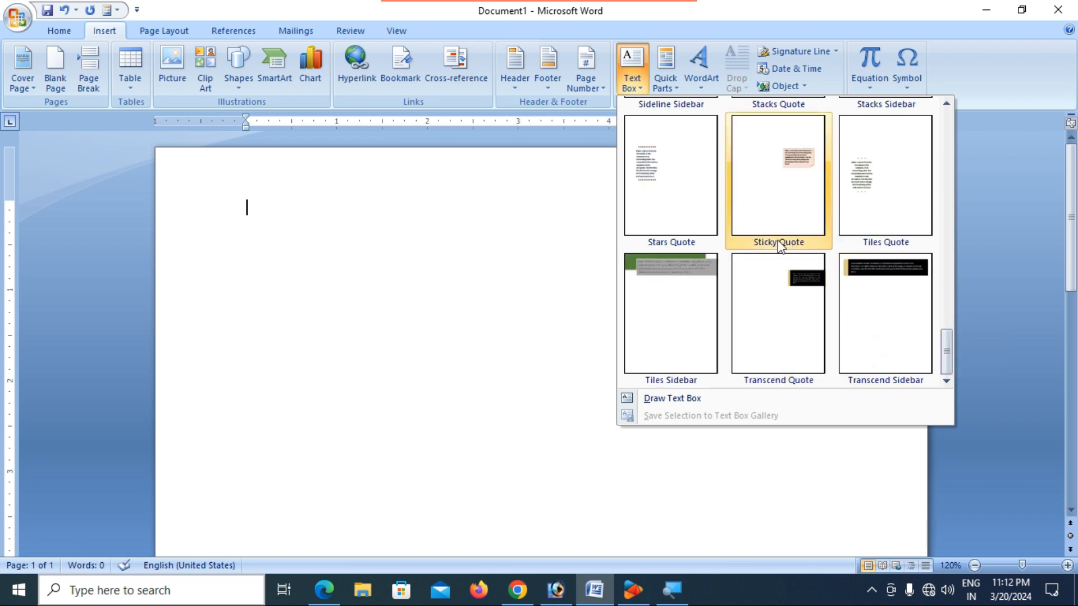
scroll(777, 240, "up", 8)
left_click(699, 283)
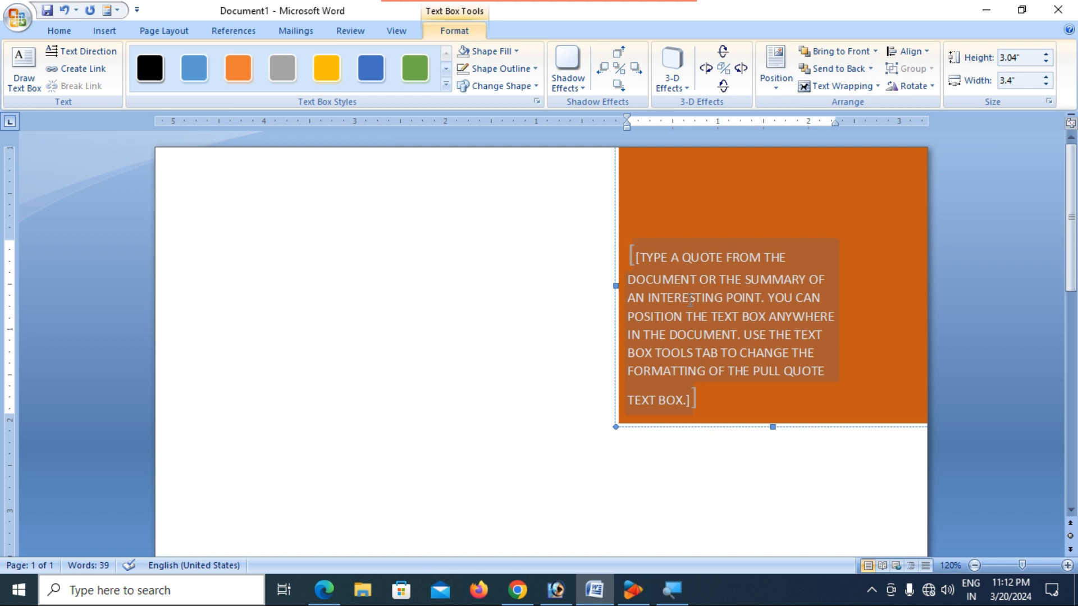
key("ctrl+z")
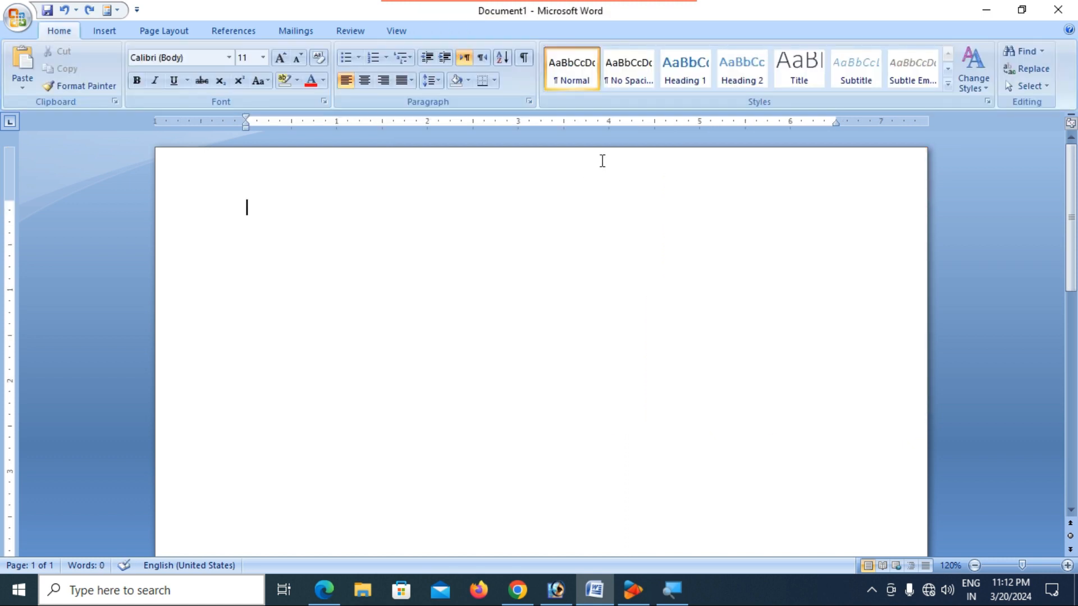
left_click(106, 31)
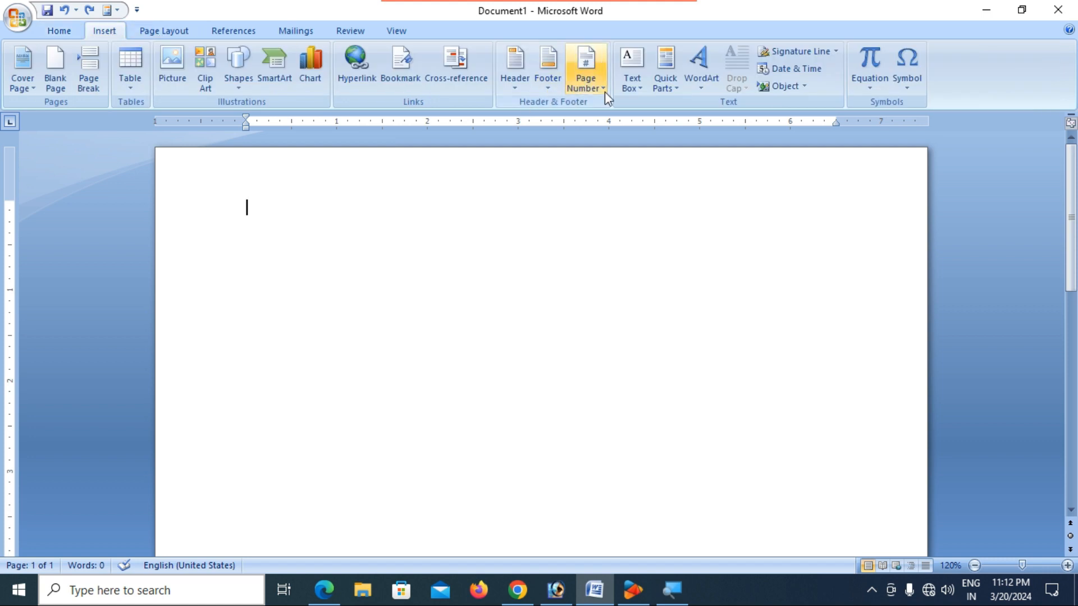
- Draw two side-by-side text boxes near the top, the right one about 2.02" by 2.39"
left_click(634, 90)
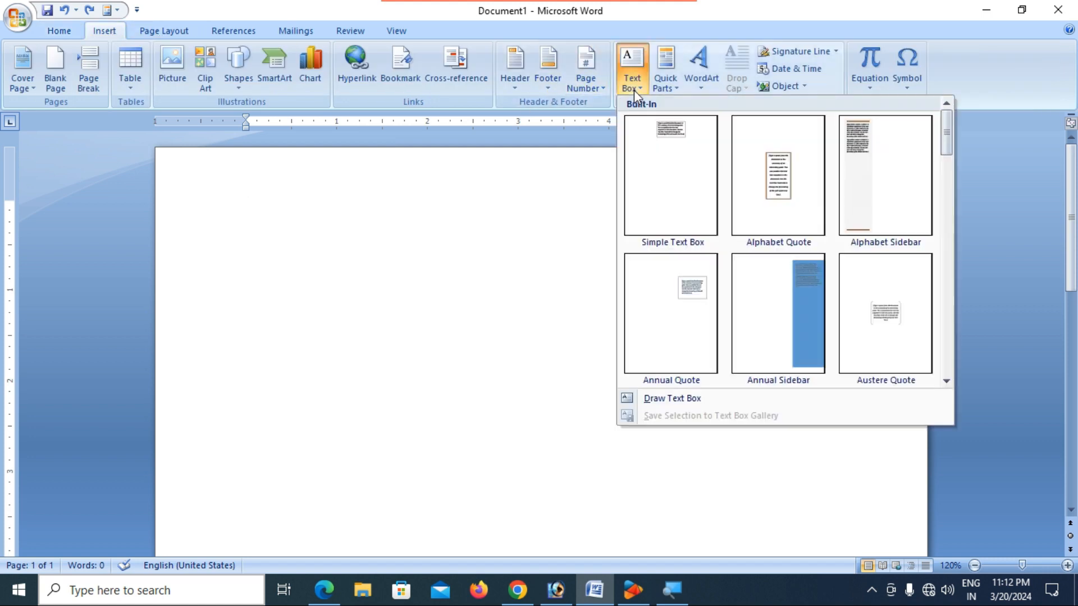
left_click(667, 399)
left_click_drag(281, 229, 486, 406)
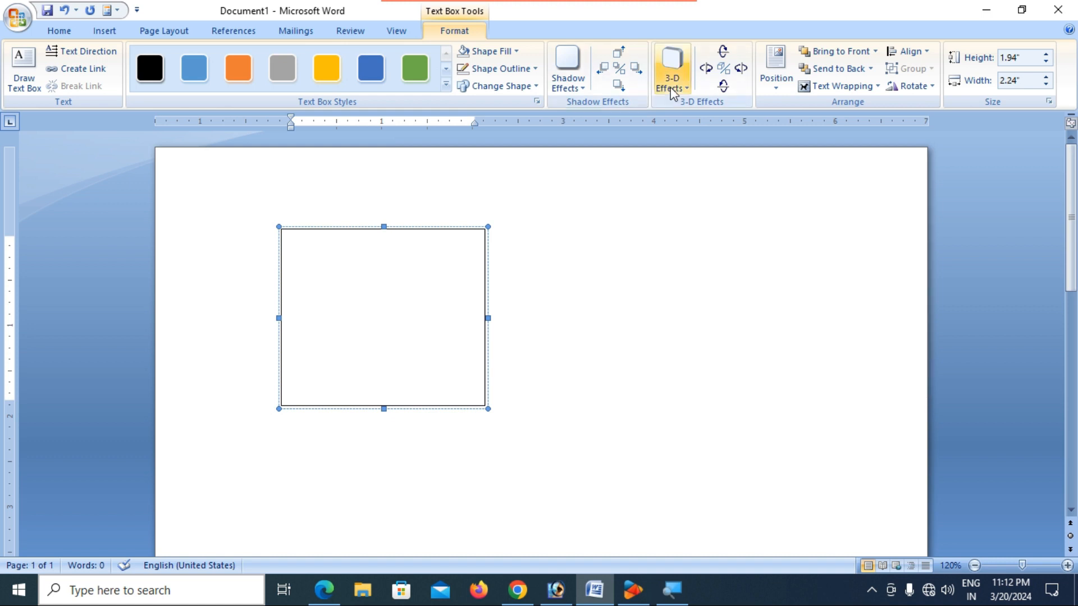
left_click(104, 31)
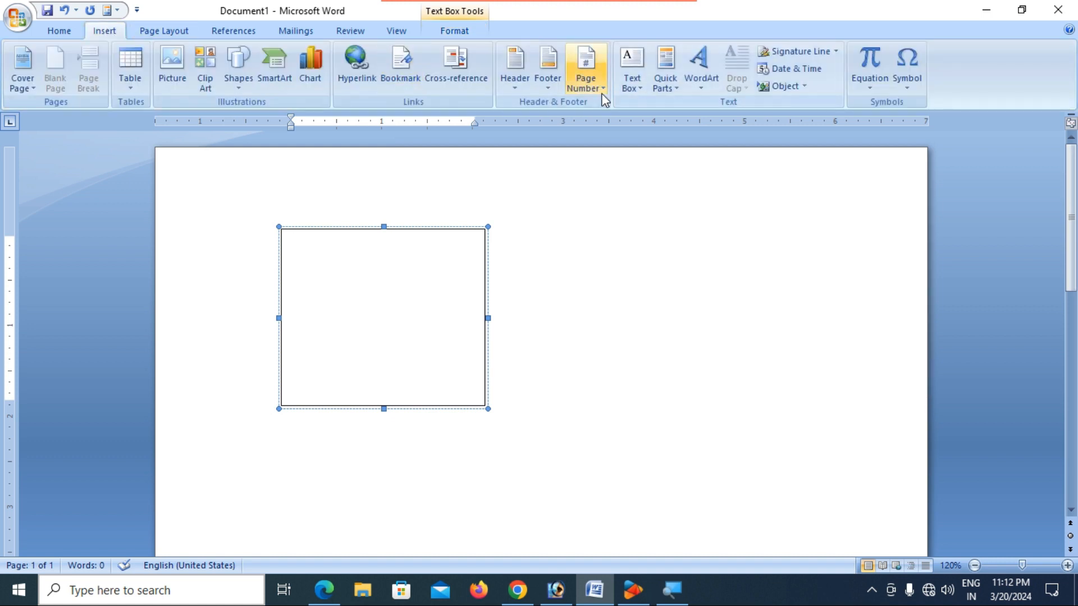
left_click(635, 87)
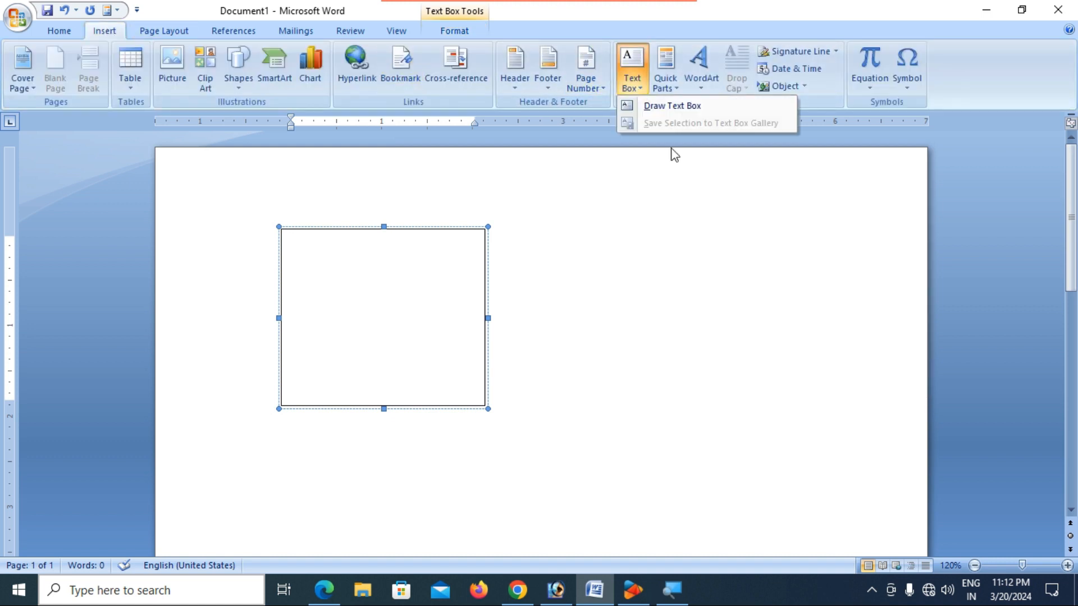
left_click(665, 109)
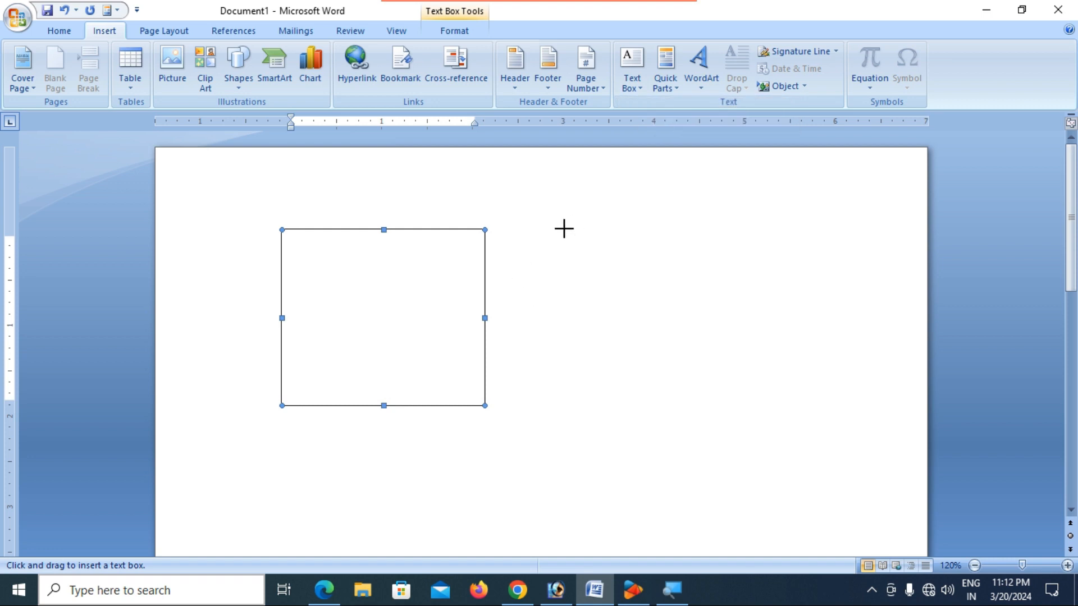
left_click_drag(561, 229, 777, 422)
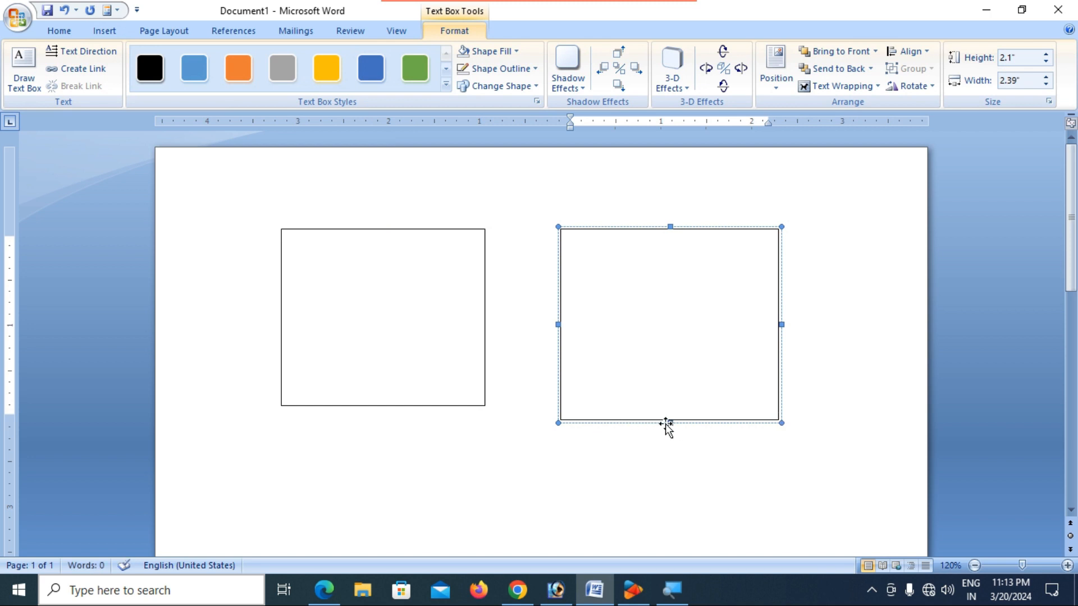
left_click_drag(670, 423, 669, 411)
- Move the left text box toward the margin and the right box closer beside it
left_click(598, 444)
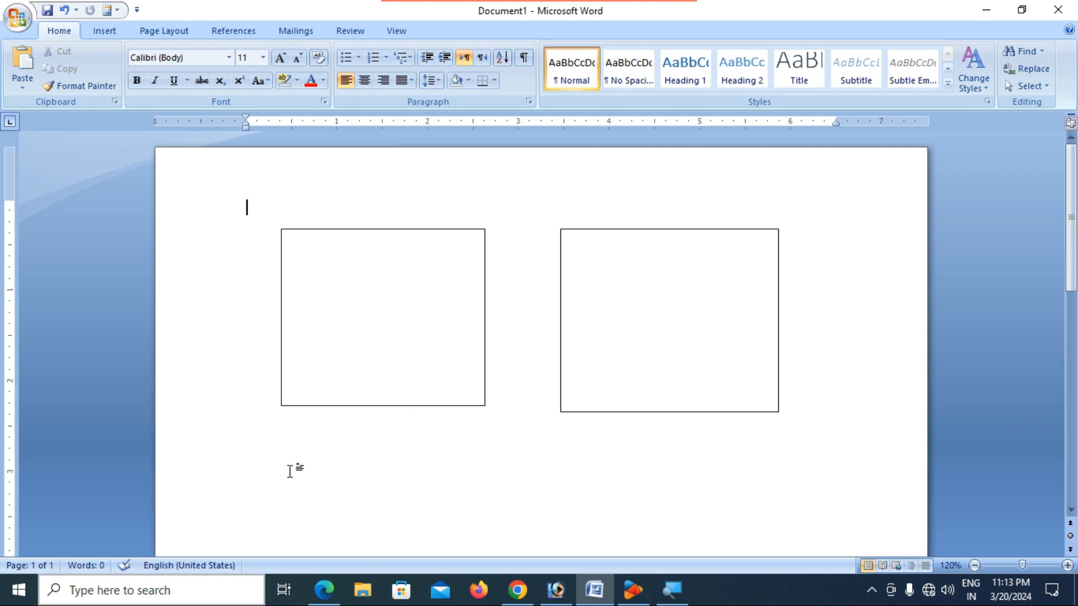
left_click(327, 404)
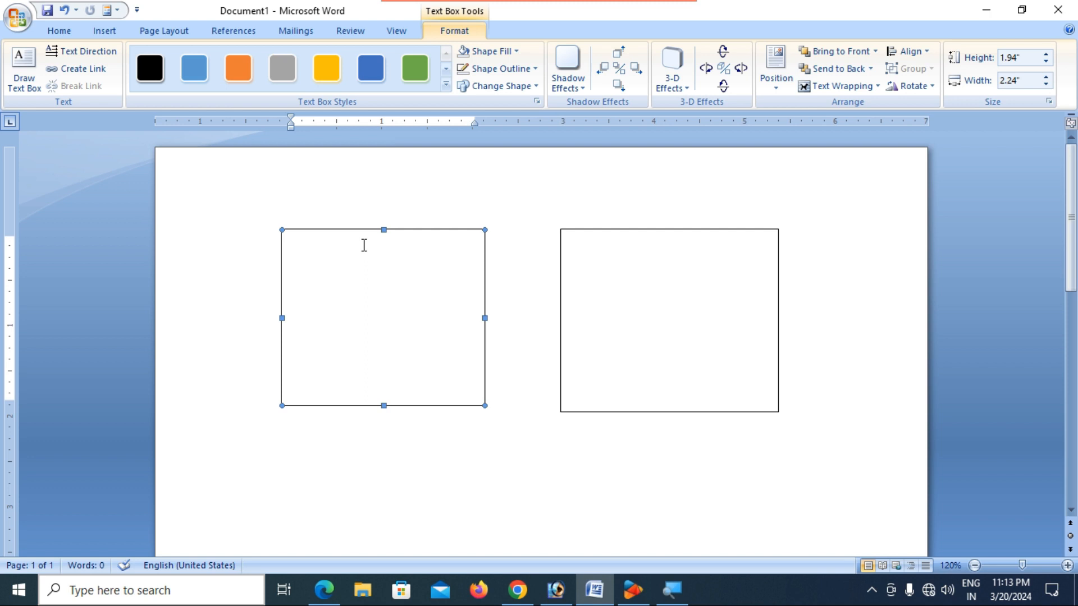
left_click_drag(363, 231, 331, 225)
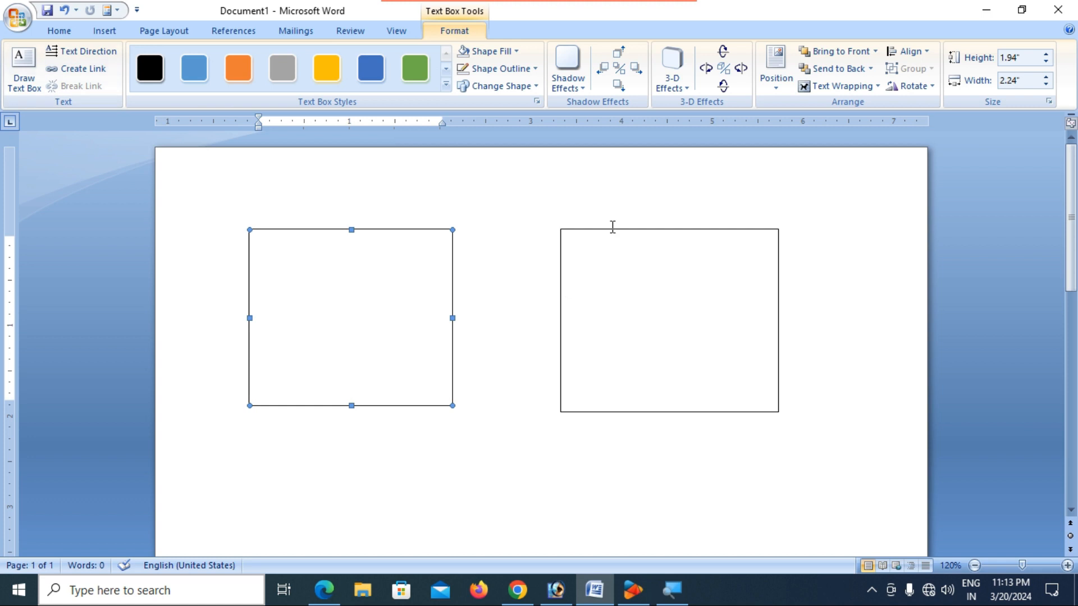
left_click_drag(610, 230, 547, 233)
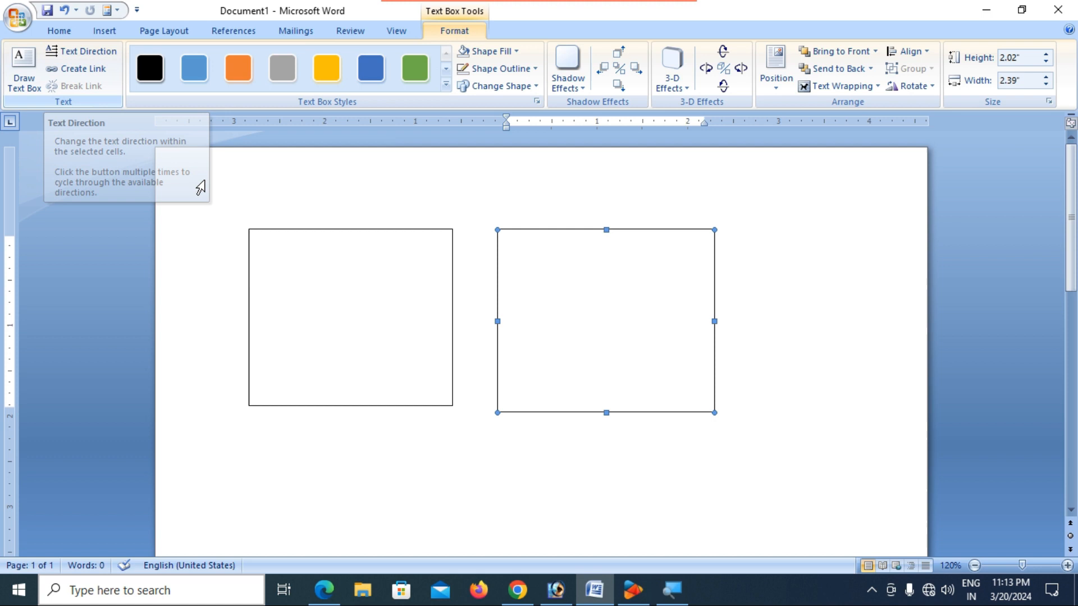
left_click(301, 253)
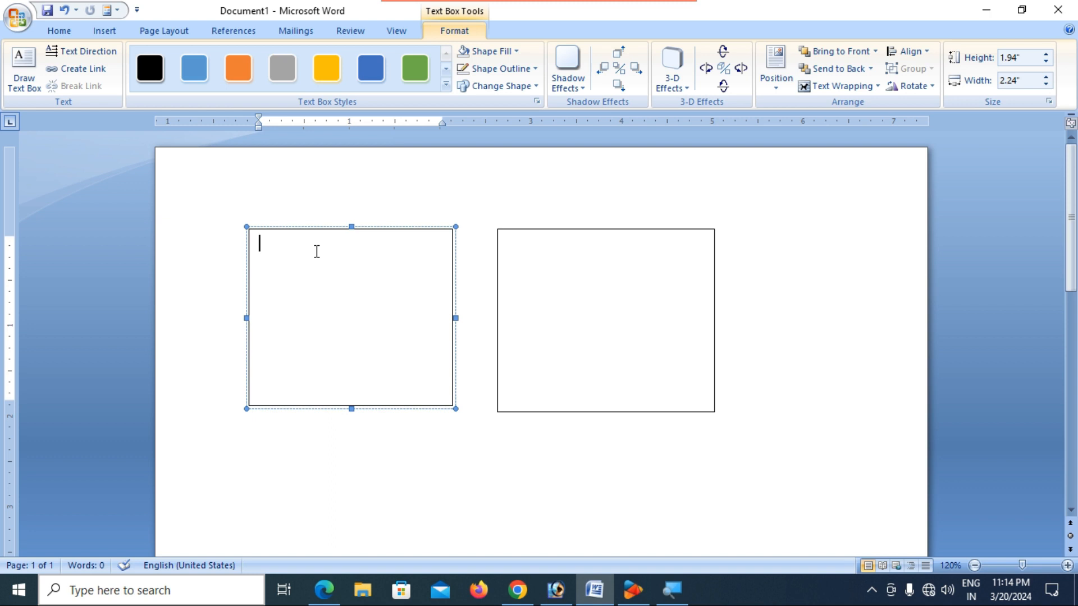
- Type "Hello Guys..." and "How are You...?" on two lines in the left text box
type("Hello Guys...")
key("Return")
type("How are You...?")
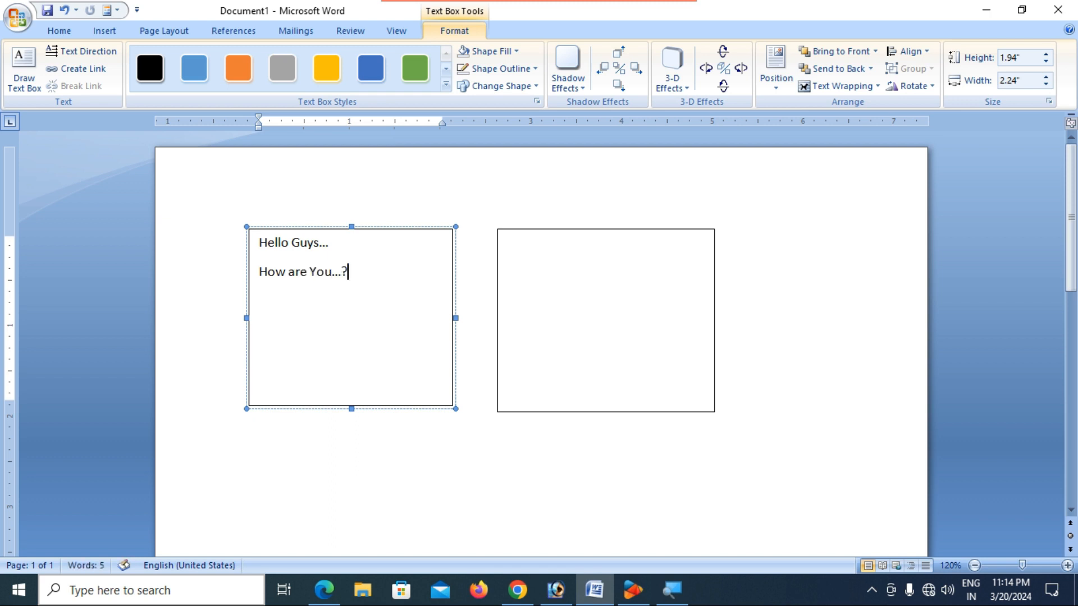
left_click(315, 230)
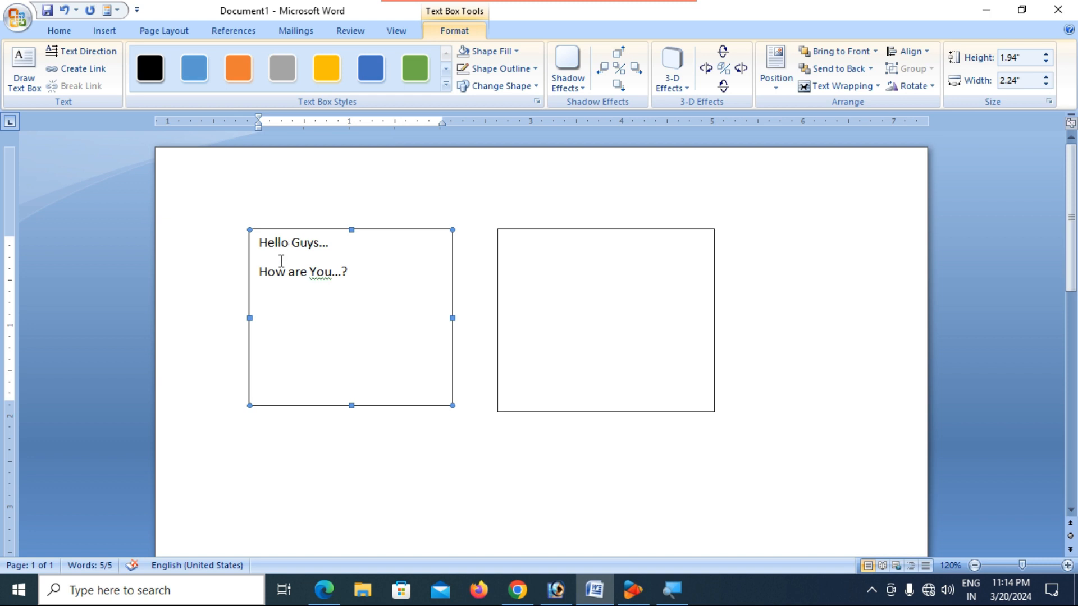
- Select the left box's two lines and grow their font size to 20
left_click(68, 50)
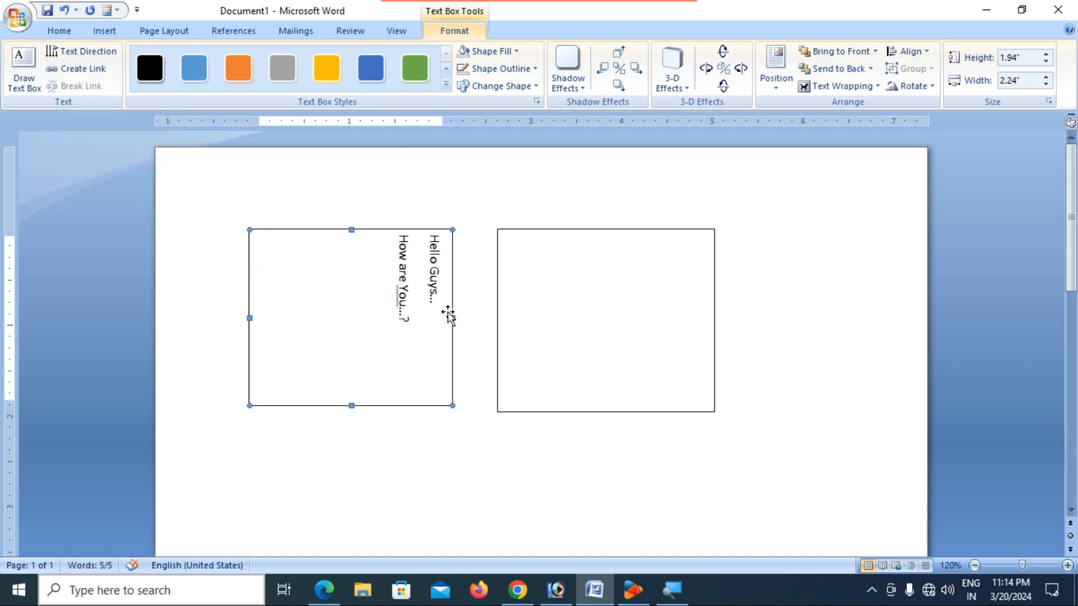
left_click(435, 242)
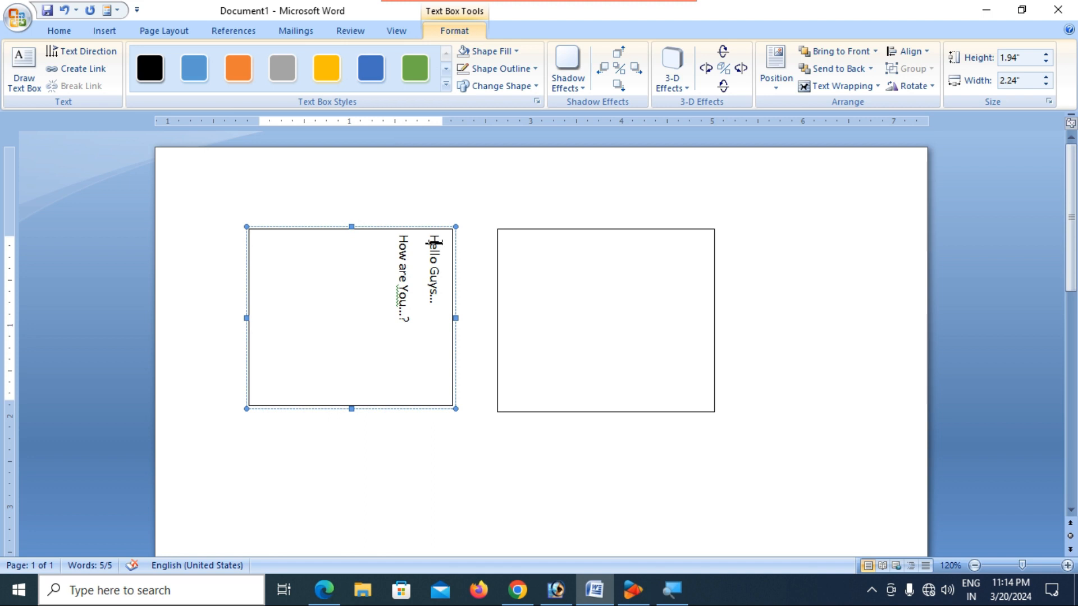
left_click(436, 293)
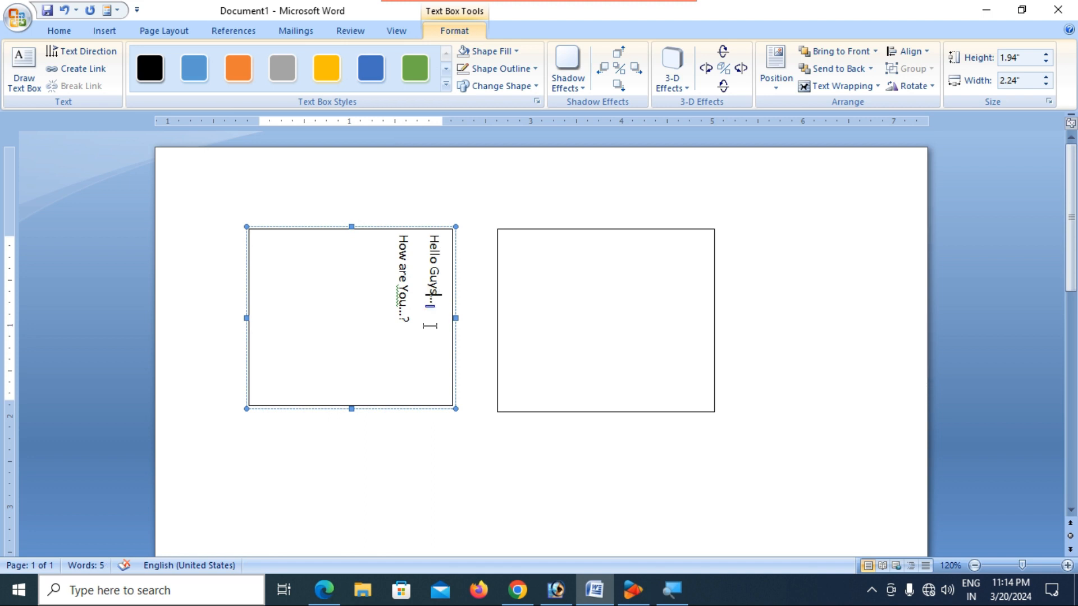
left_click_drag(421, 234, 183, 123)
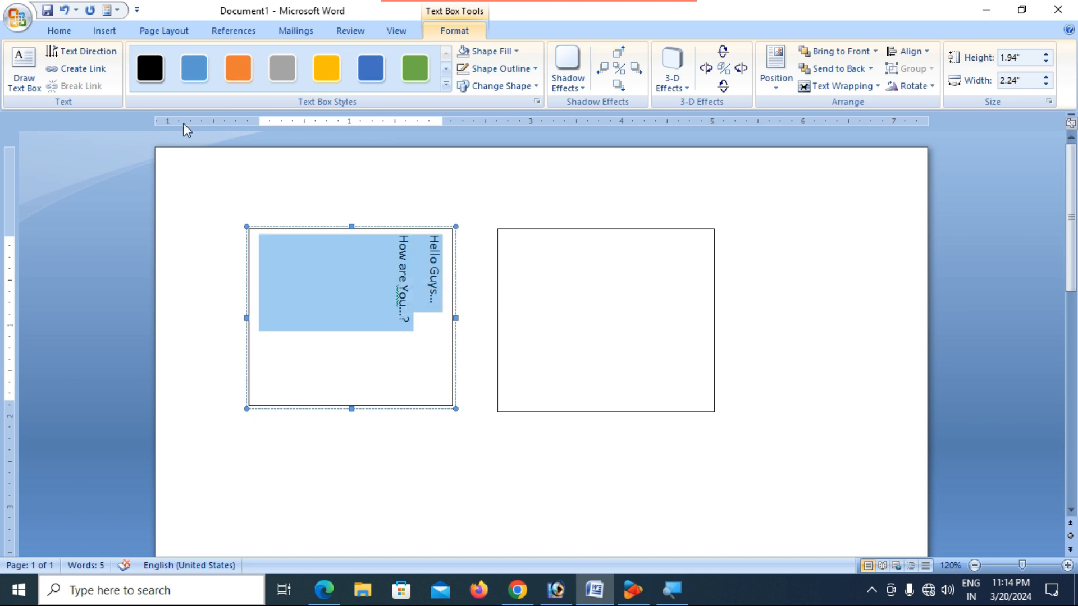
left_click(75, 32)
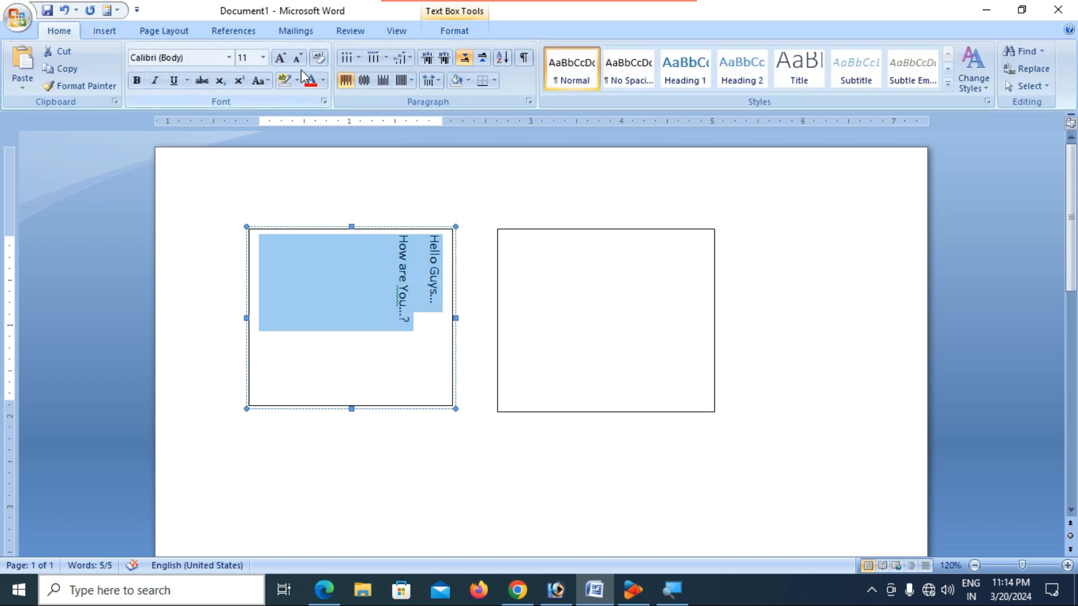
left_click(280, 58)
left_click(281, 58)
left_click(280, 59)
left_click(280, 59)
left_click(280, 59)
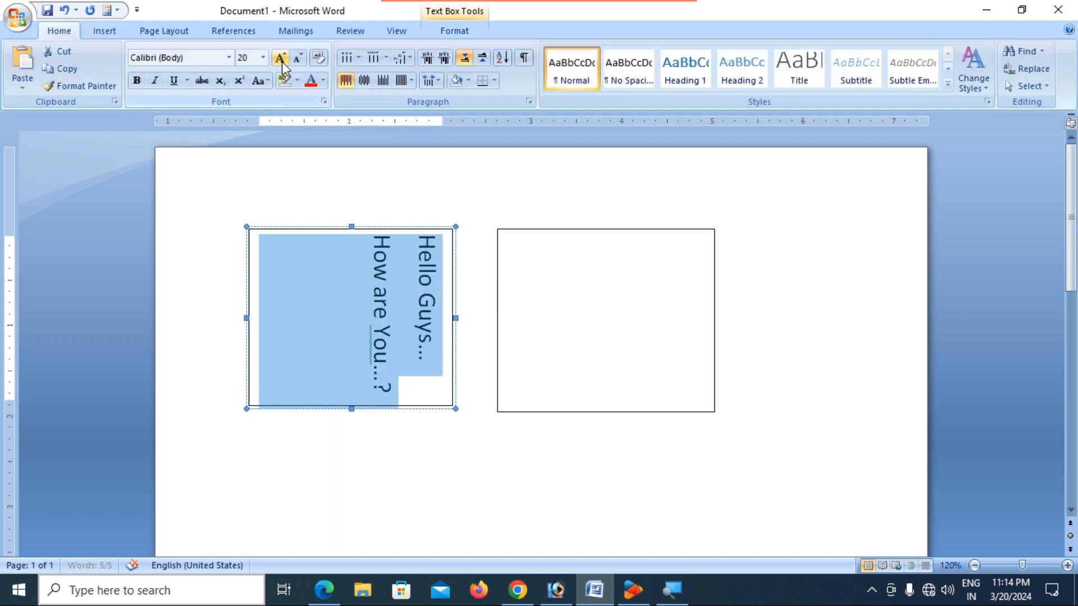
- Cycle the left box's text direction back to horizontal, then select its text
left_click(404, 301)
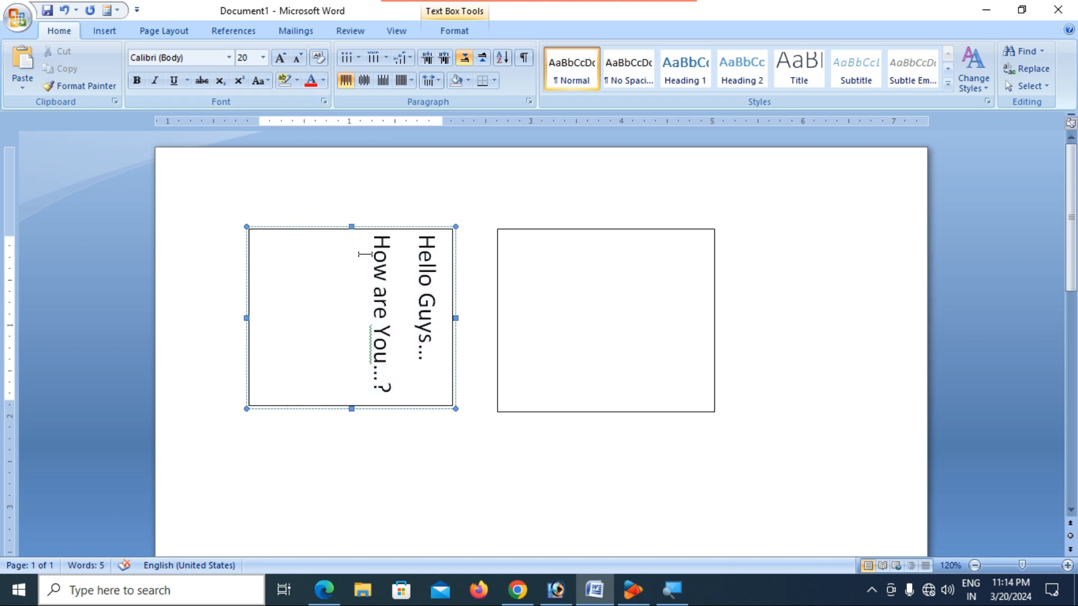
left_click(355, 229)
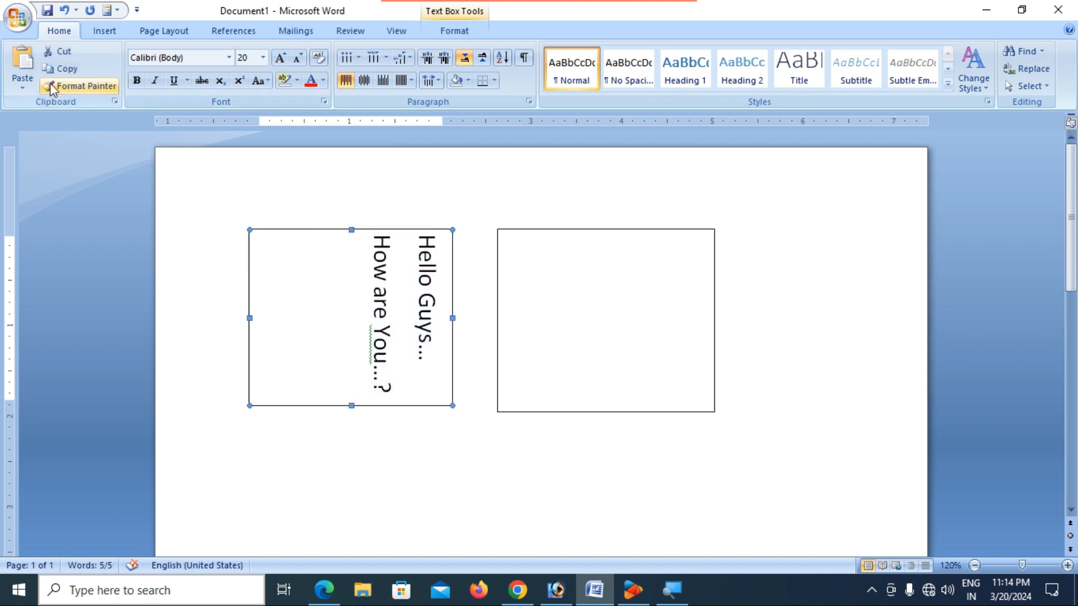
left_click(454, 31)
left_click(79, 53)
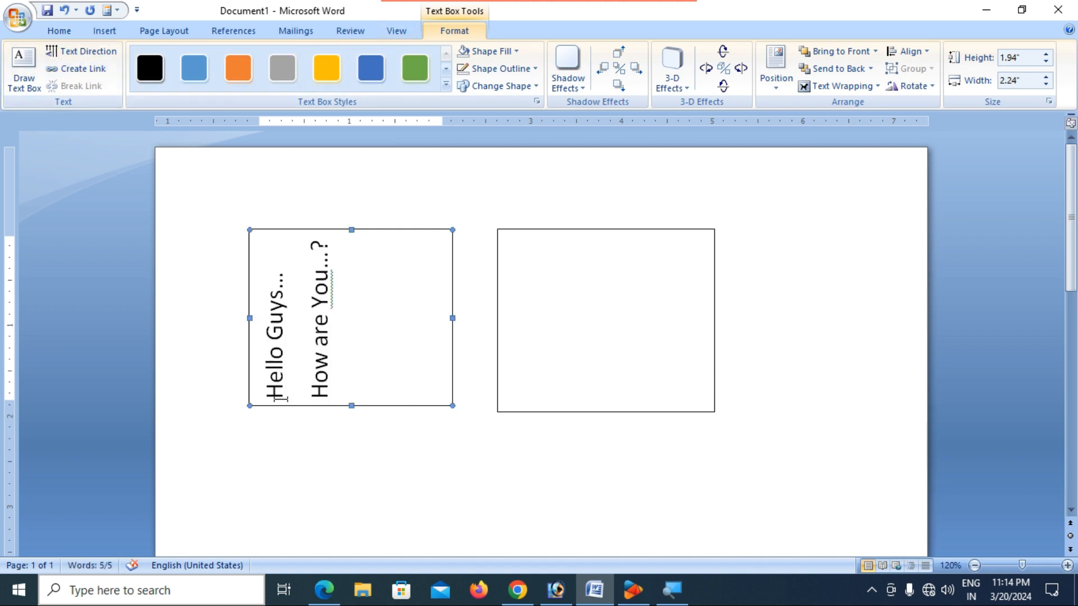
left_click(100, 56)
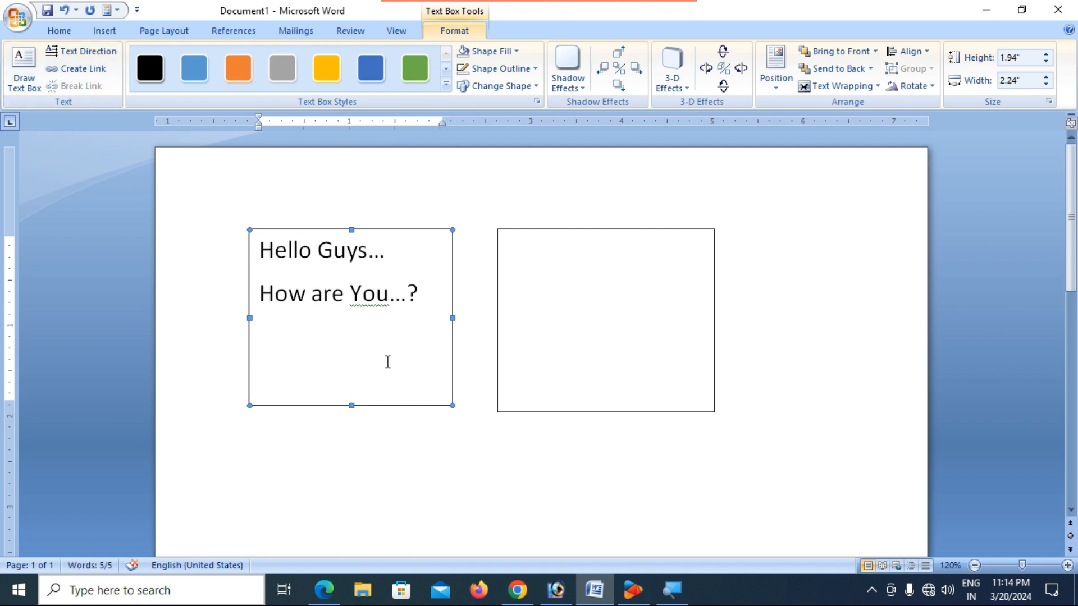
left_click_drag(423, 296, 255, 258)
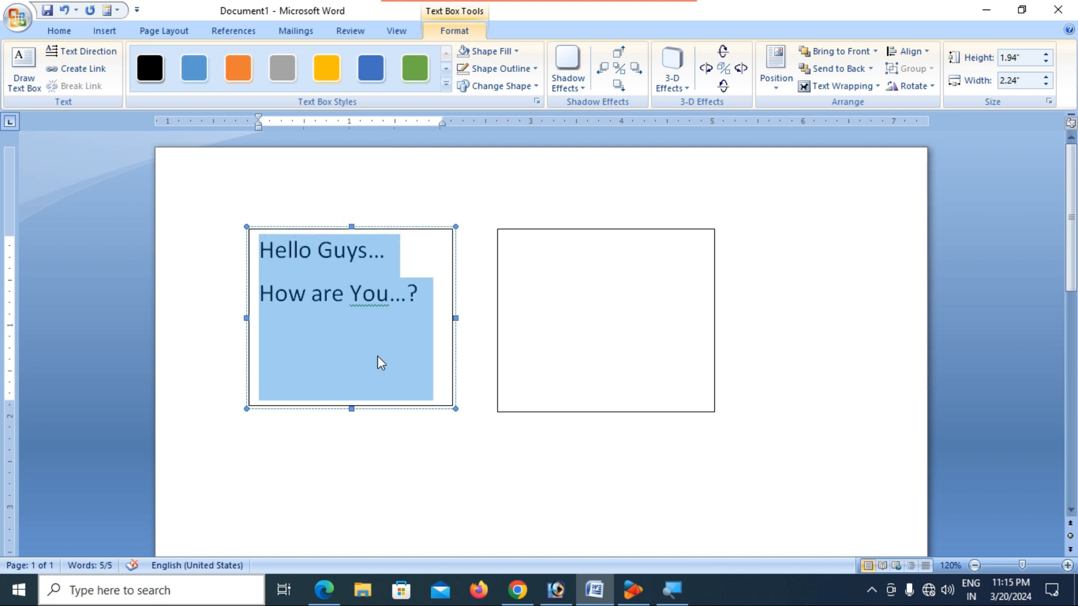
- Delete the two greeting lines from the left text box
key("Delete")
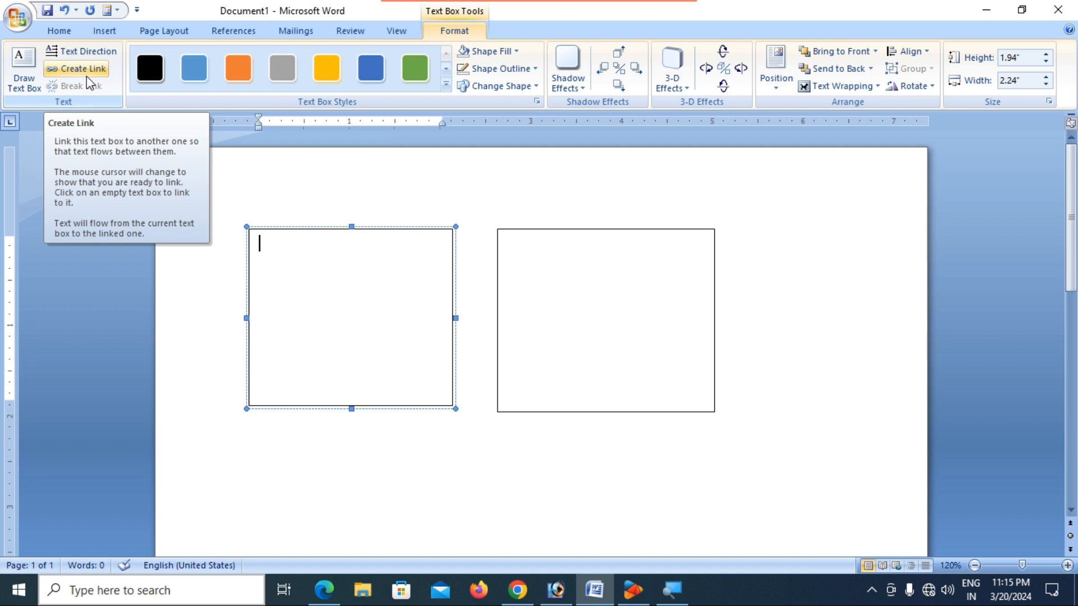
left_click(333, 474)
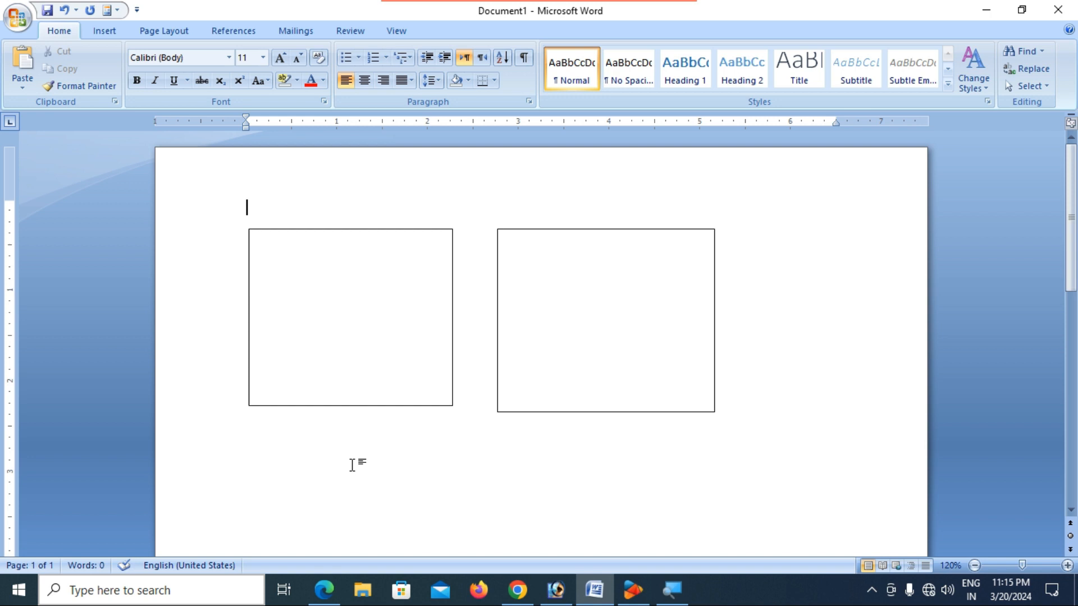
- Paste the Copyright Act paragraph below the boxes, ending it with a period instead of a colon
double_click(270, 454)
key("ctrl+v")
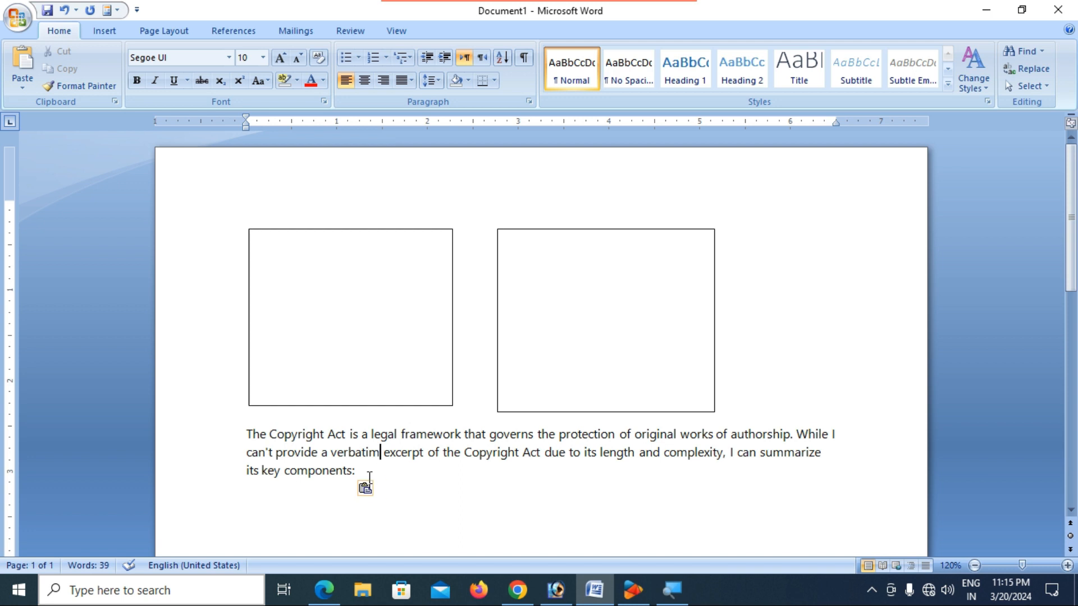
key("BackSpace")
type(".")
left_click(342, 406)
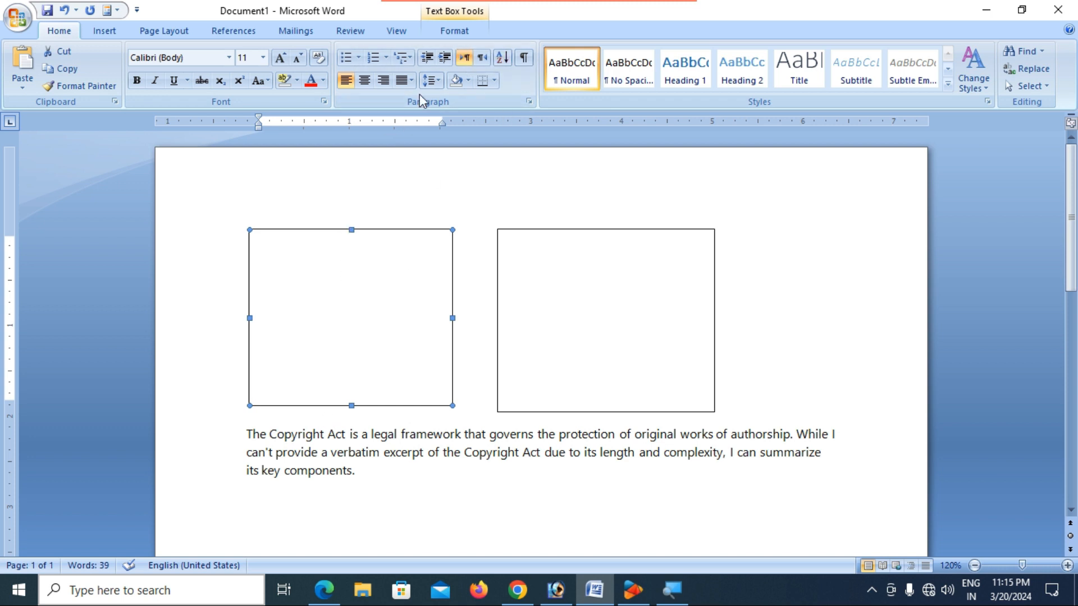
- Link the left text box forward to the right box with Create Link
left_click(451, 31)
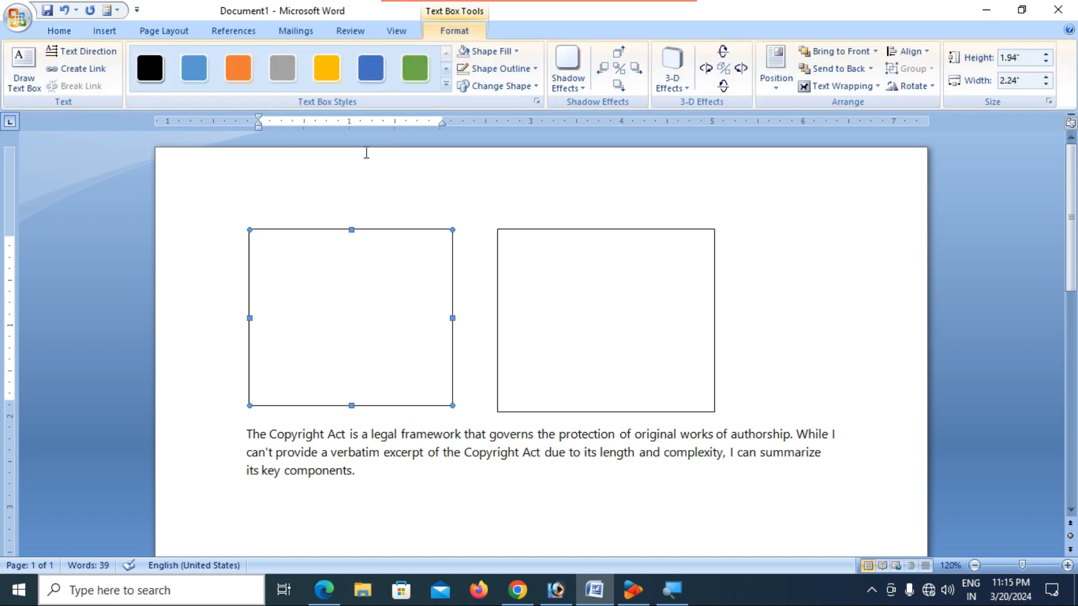
left_click(73, 71)
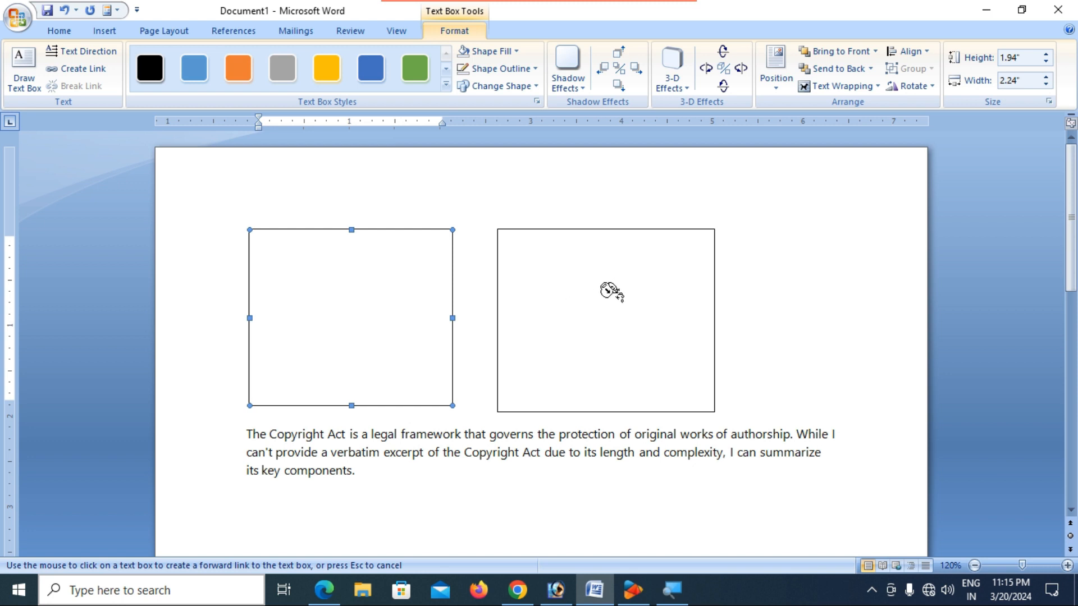
left_click(609, 291)
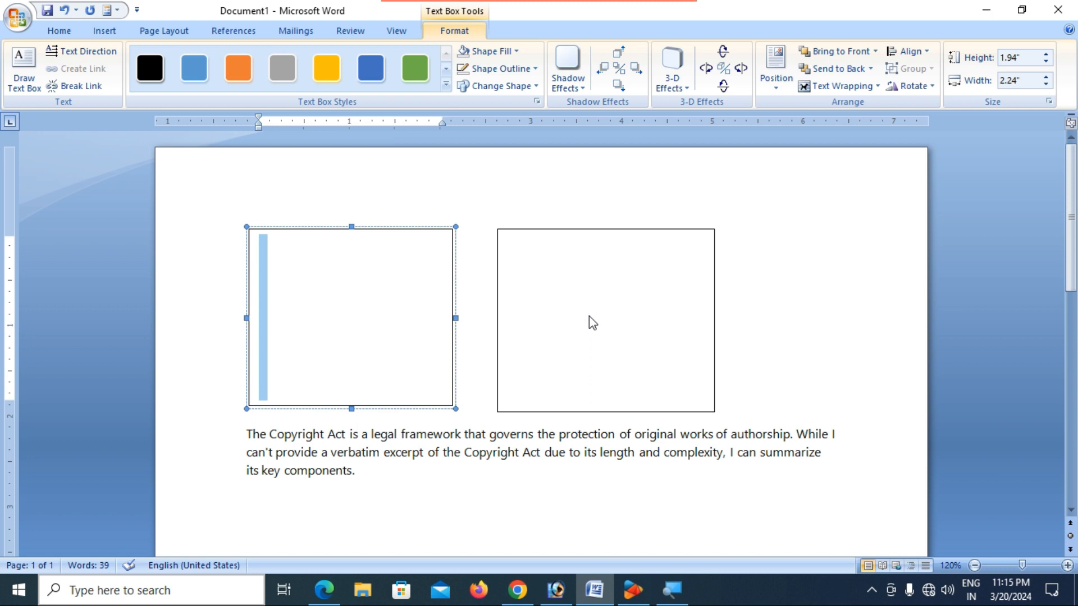
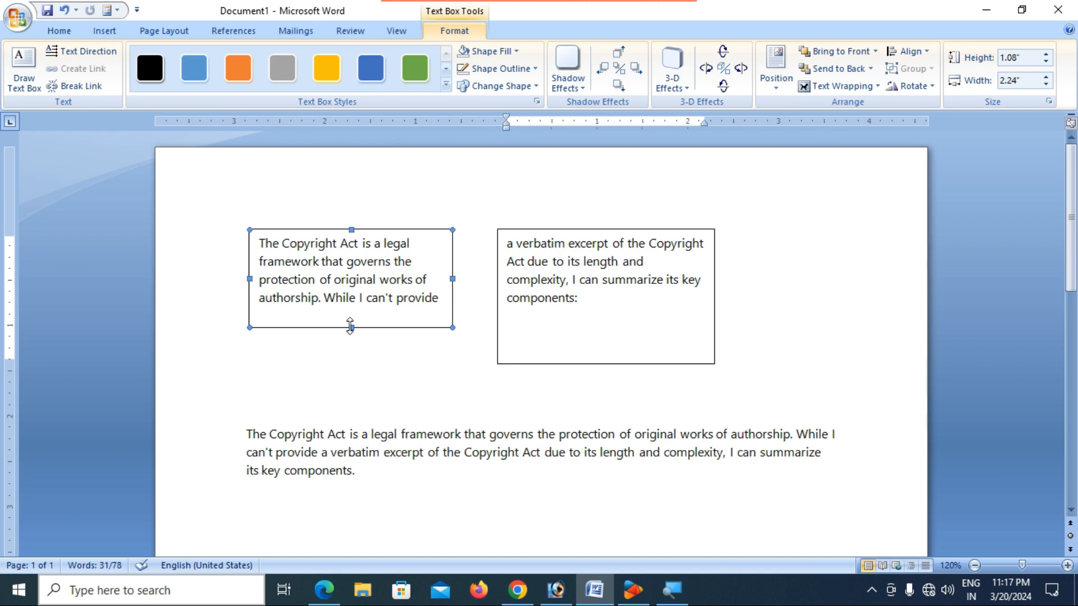
- Shorten the right text box to a 1.08" height and break the link between the boxes
left_click(604, 363)
left_click_drag(606, 363, 599, 328)
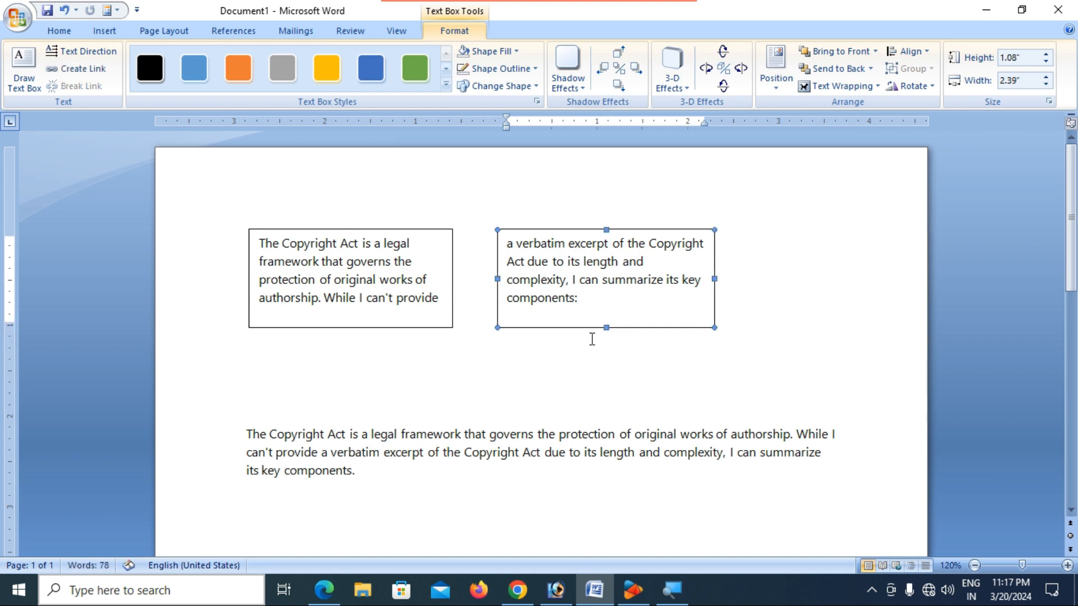
left_click(403, 323)
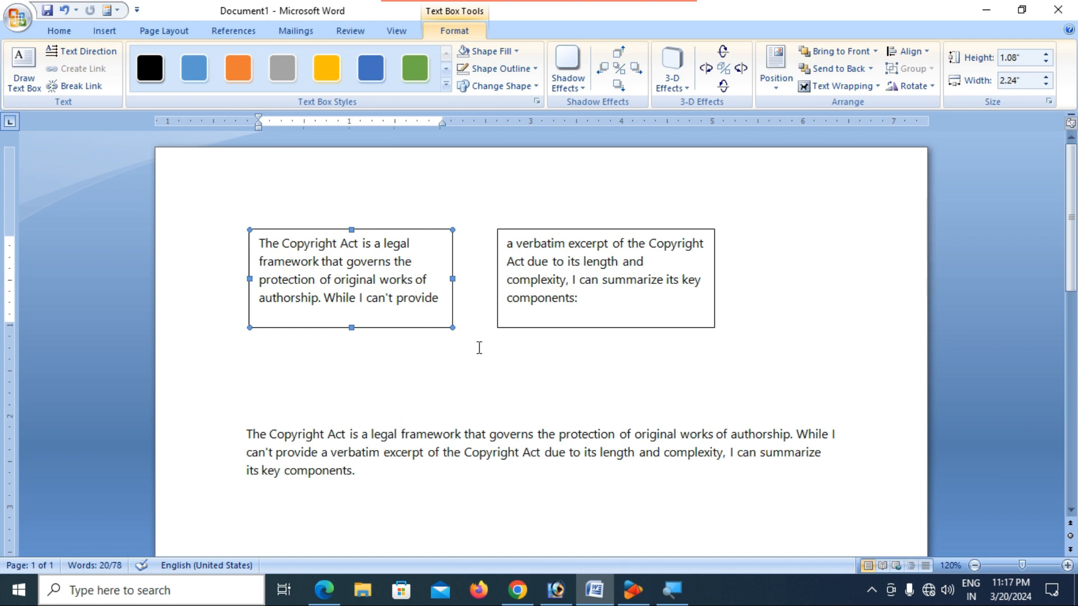
left_click(85, 87)
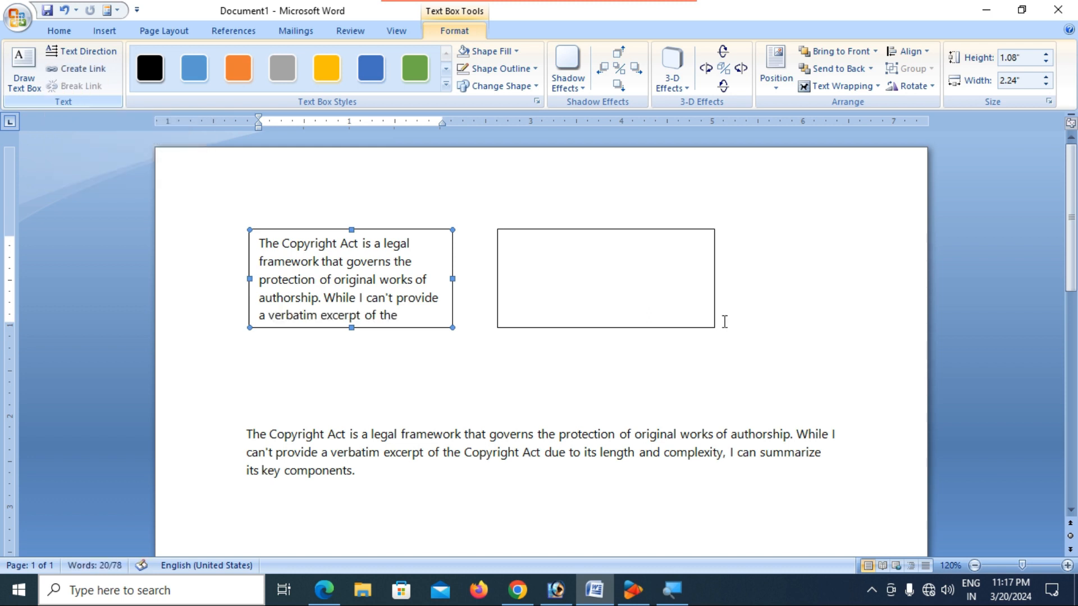
- Relink the left box to the right box so the text flows from "a verbatim excerpt" onward
left_click(624, 252)
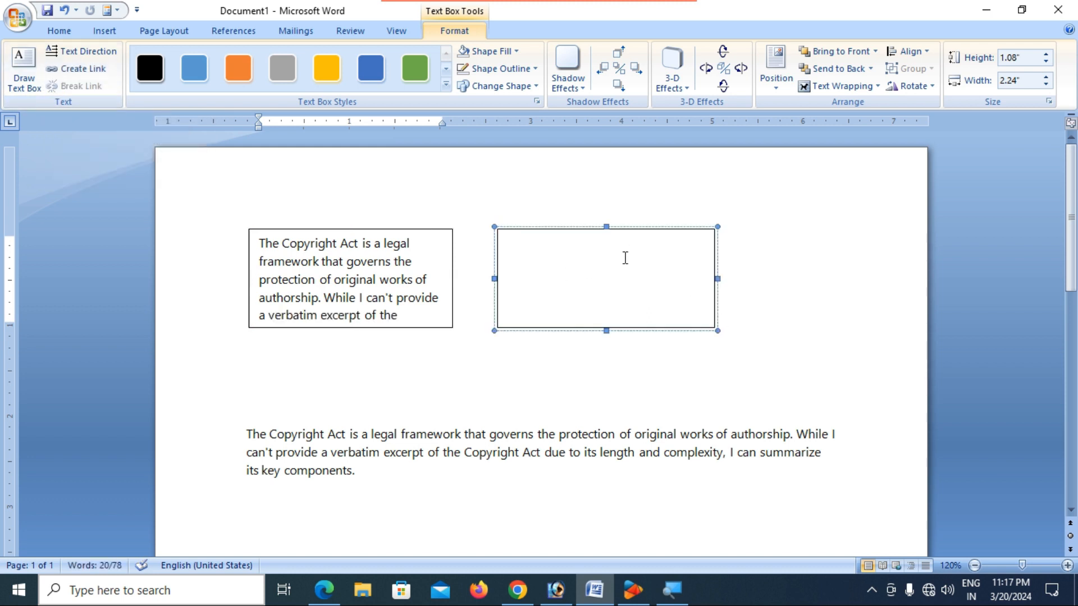
left_click(344, 328)
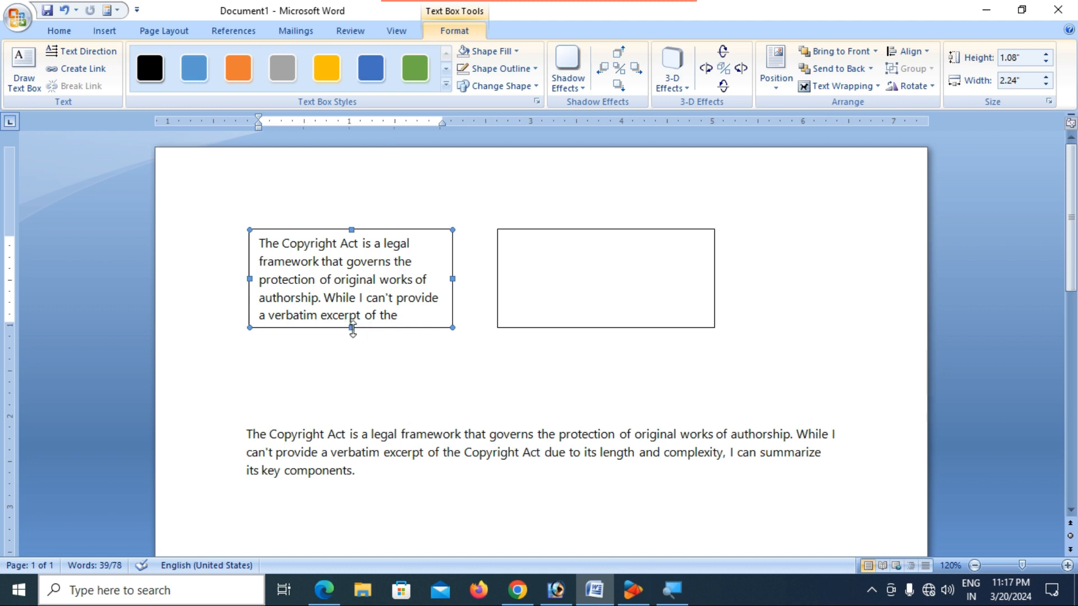
mouse_move(351, 327)
left_mouse_down()
mouse_move(351, 386)
mouse_move(351, 328)
left_mouse_up()
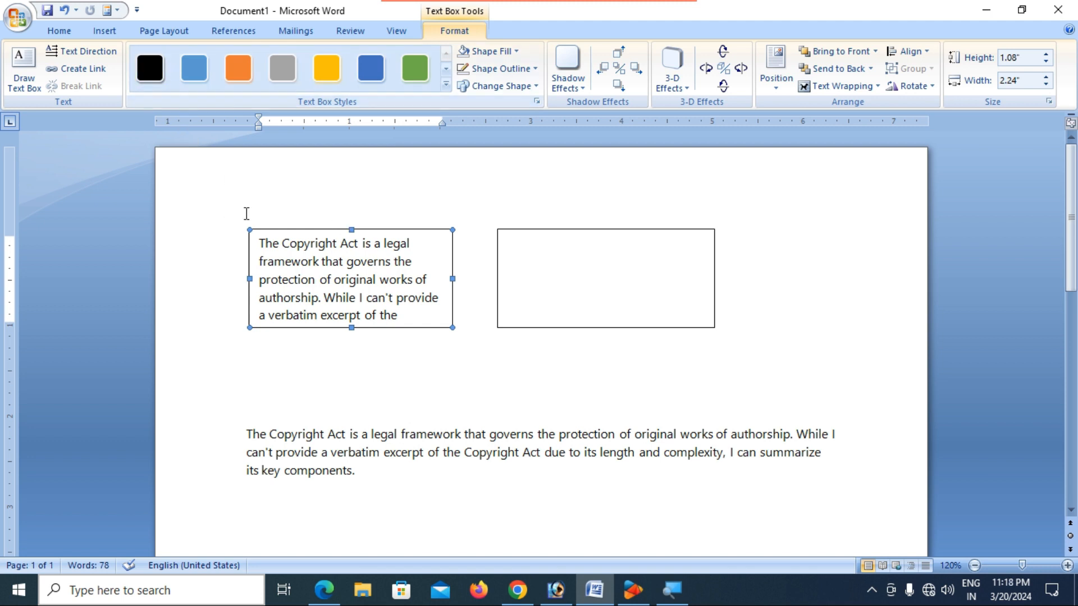
left_click(76, 68)
left_click(584, 267)
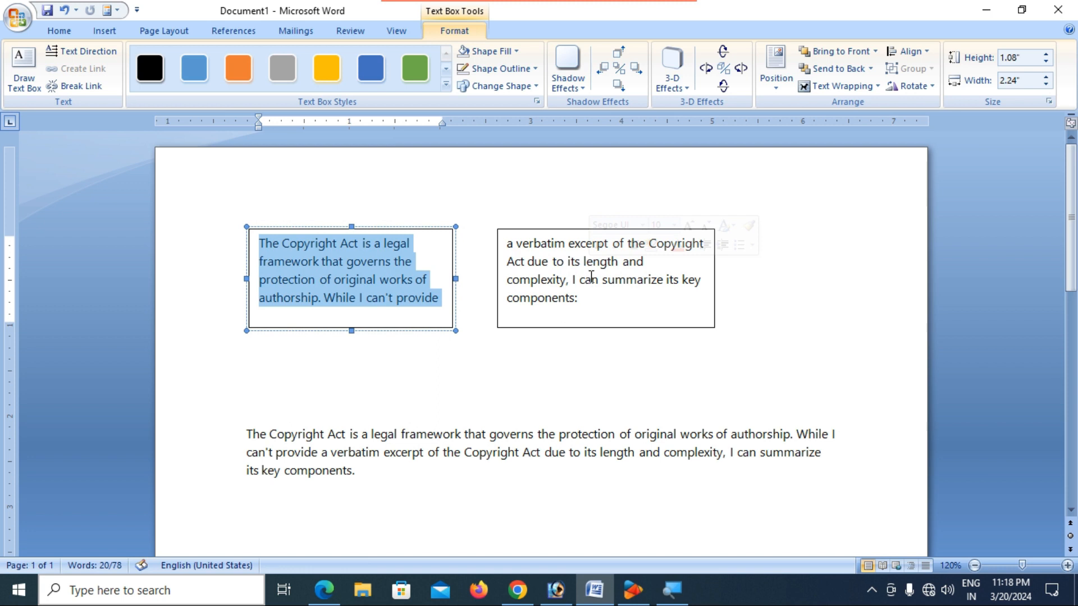
left_click(601, 306)
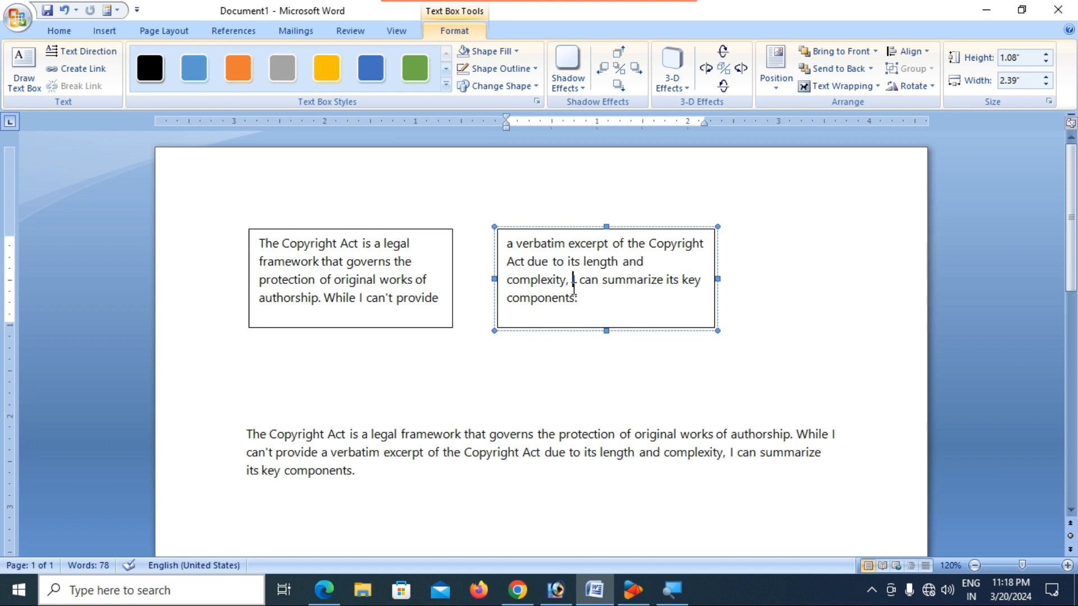
left_click(571, 227)
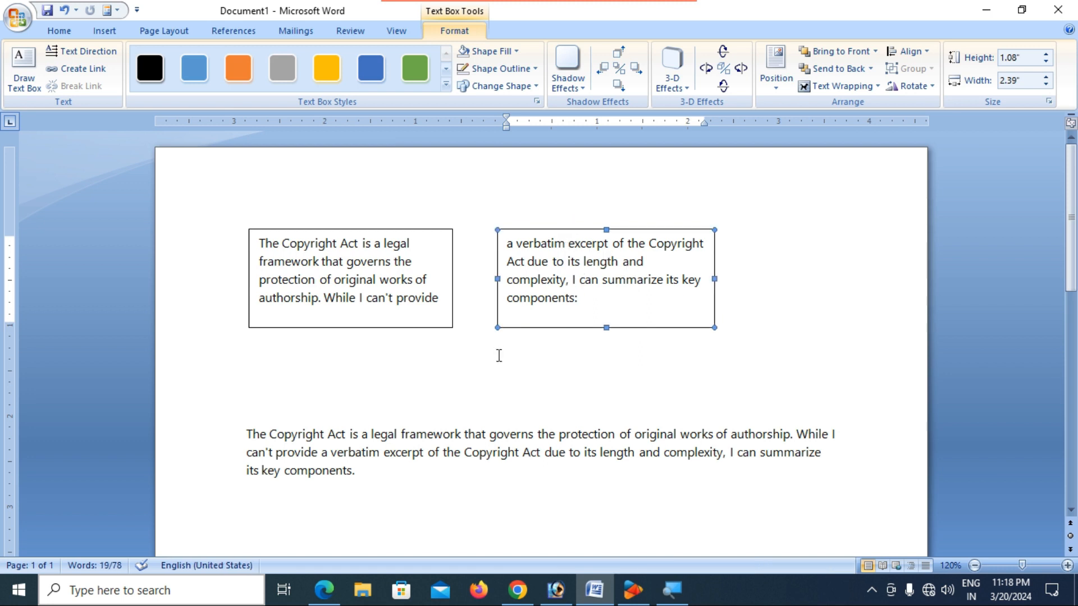
left_click(498, 356)
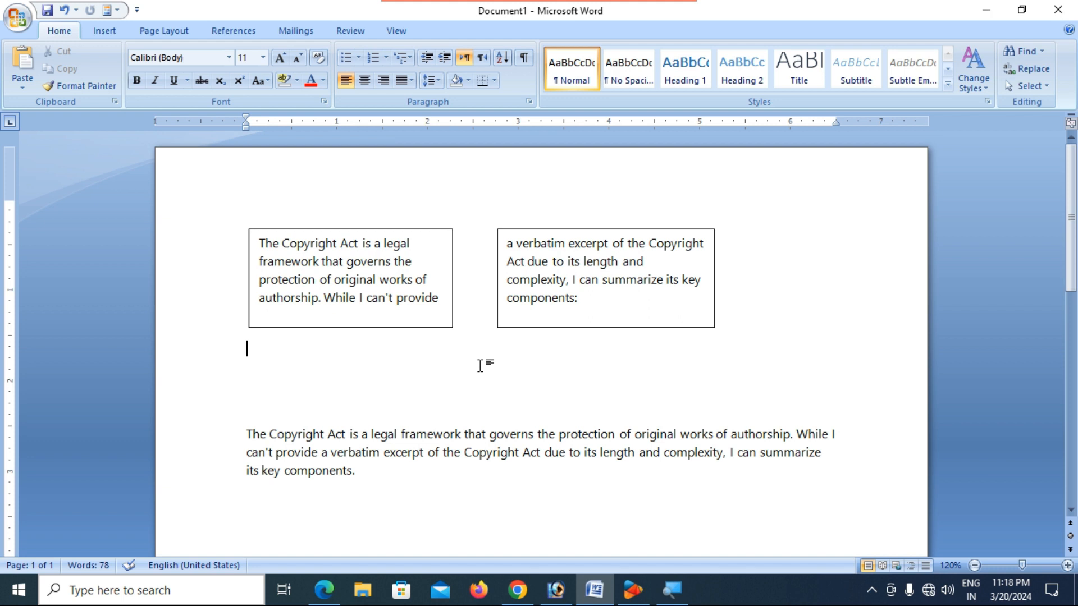
- Move the left text box below and to the right of the other box
left_click(444, 326)
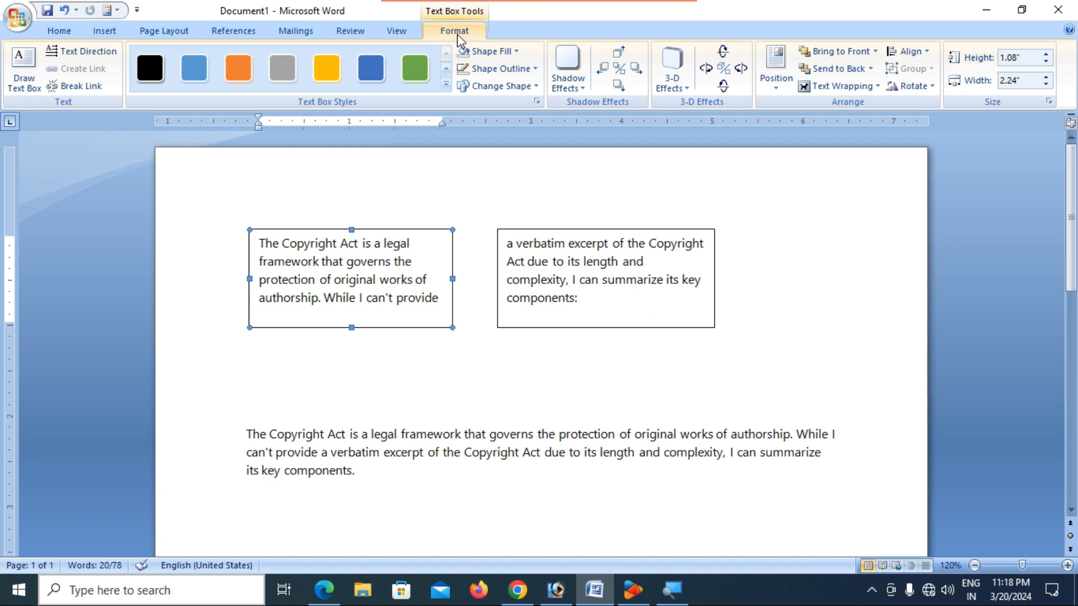
left_click(447, 87)
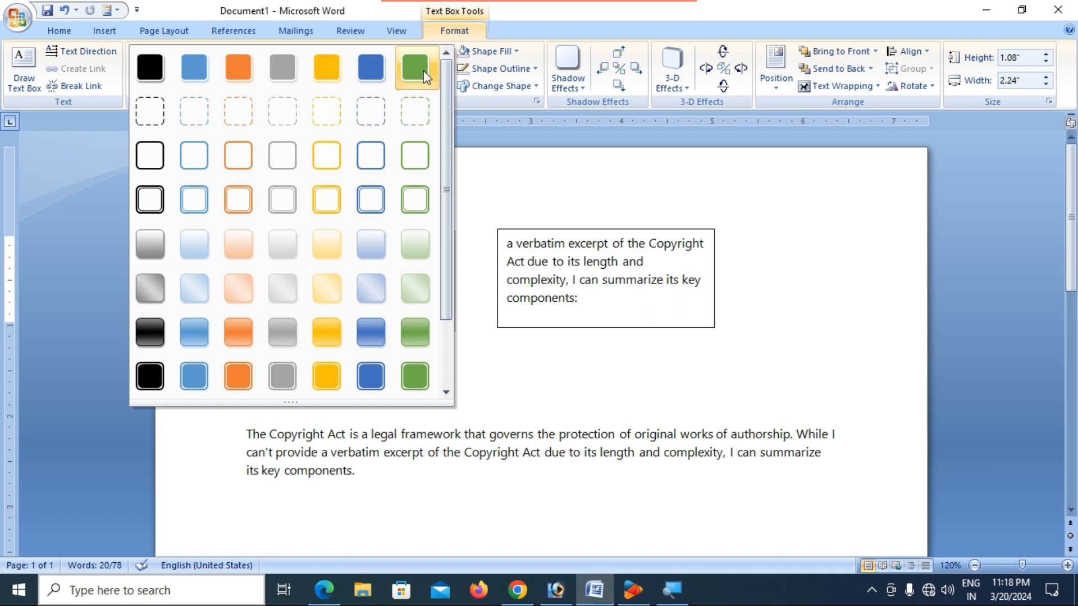
left_click(594, 203)
left_click_drag(430, 234, 848, 345)
- Apply the thick double black outline text box style to the moved box
left_click(447, 86)
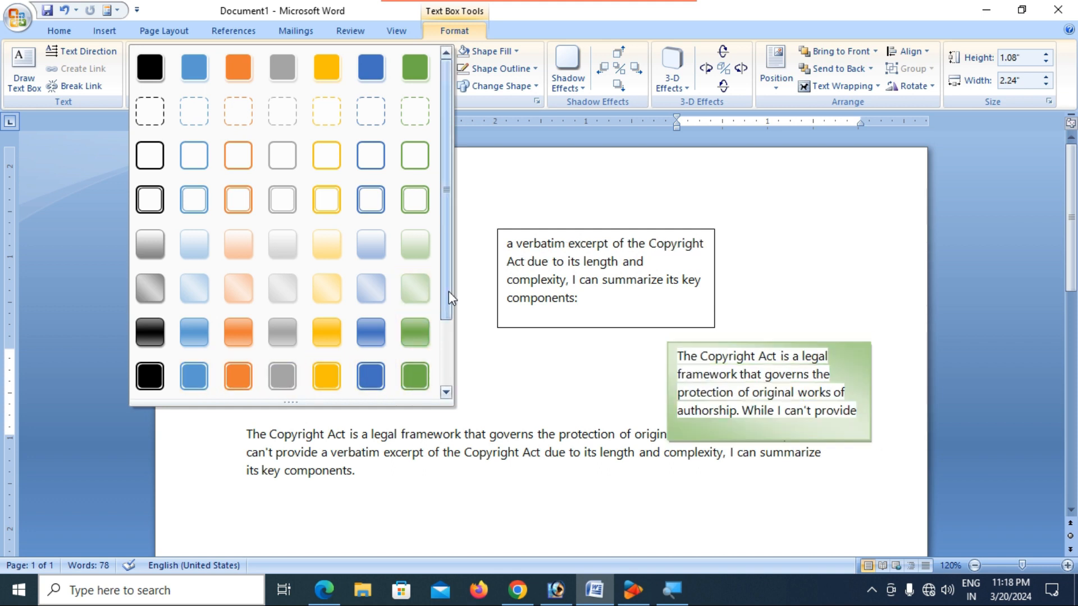
scroll(449, 291, "down", 2)
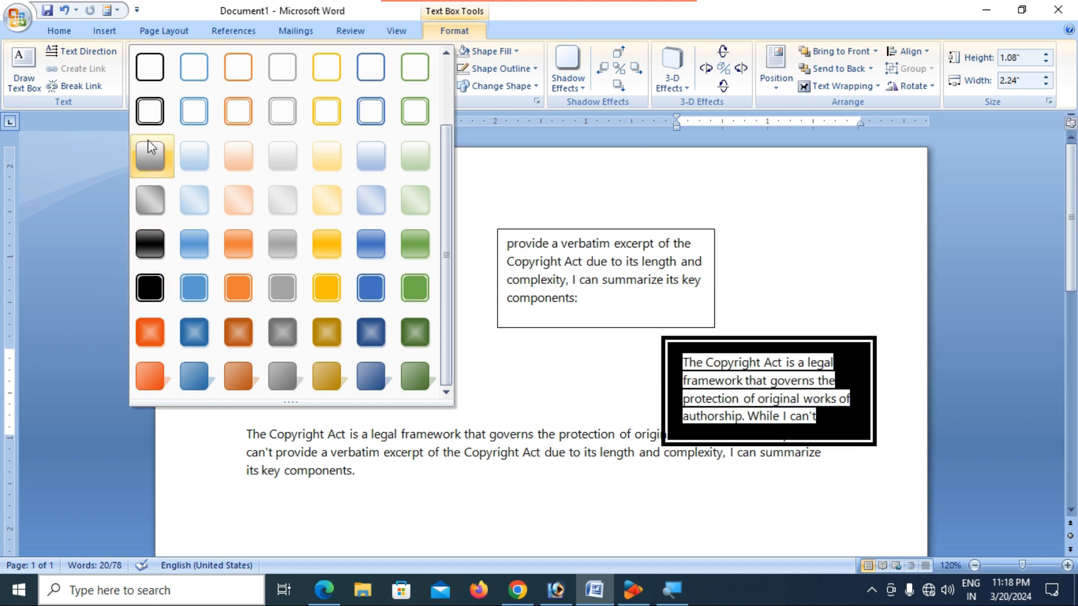
left_click(149, 111)
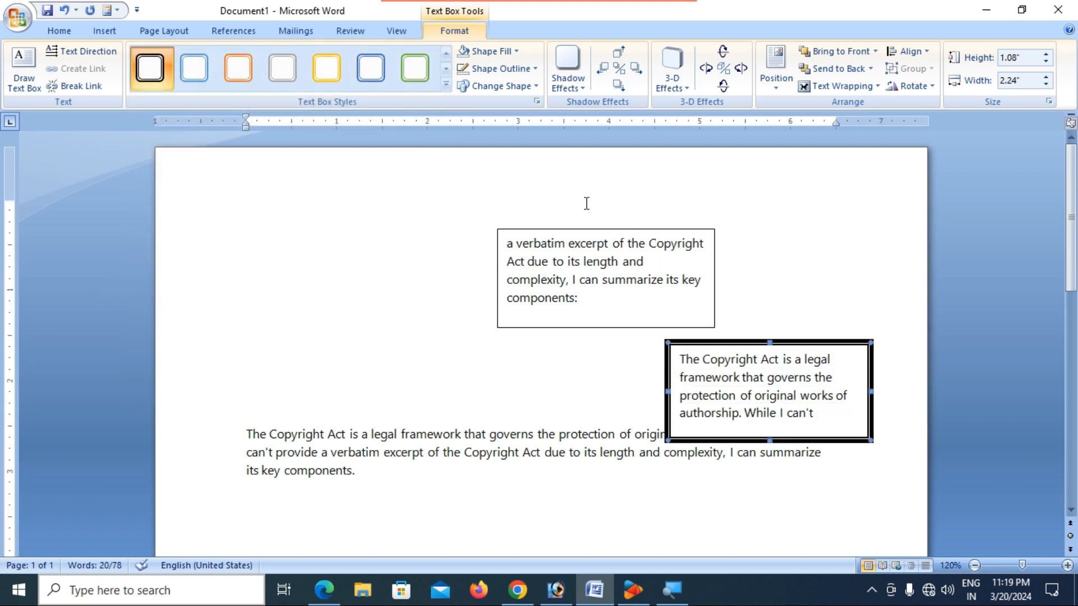
- Fill the moved text box with gold and set its outline to Dark Blue
left_click(517, 51)
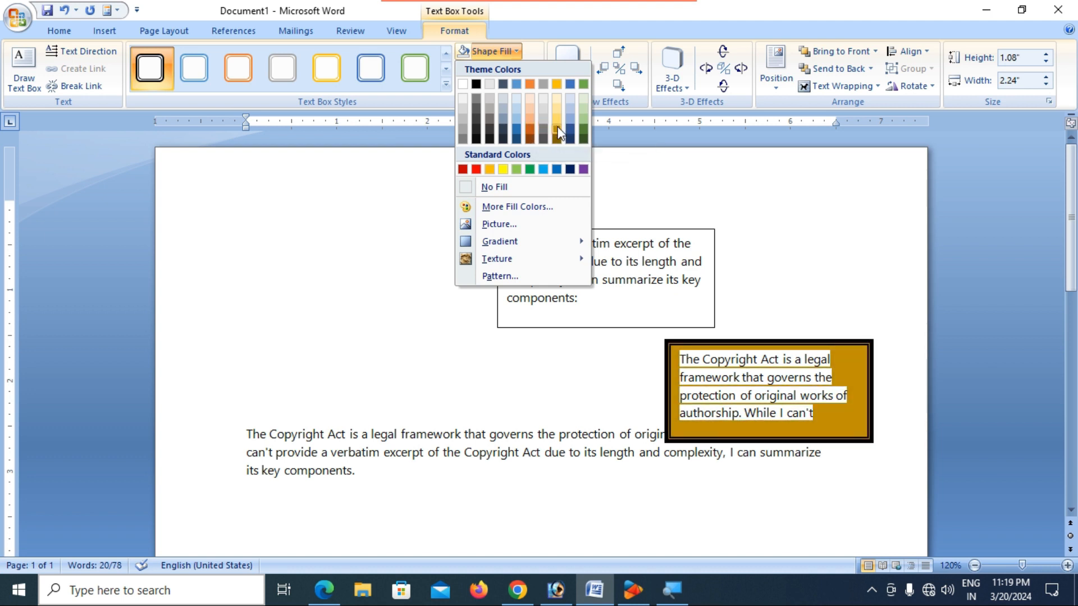
left_click(557, 127)
left_click(536, 66)
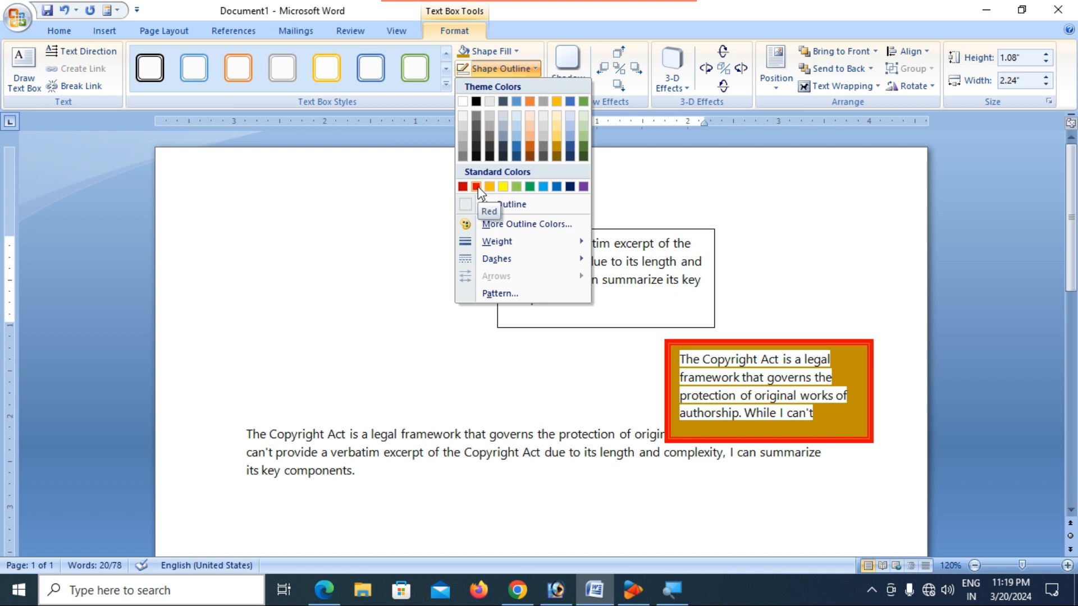
left_click(569, 186)
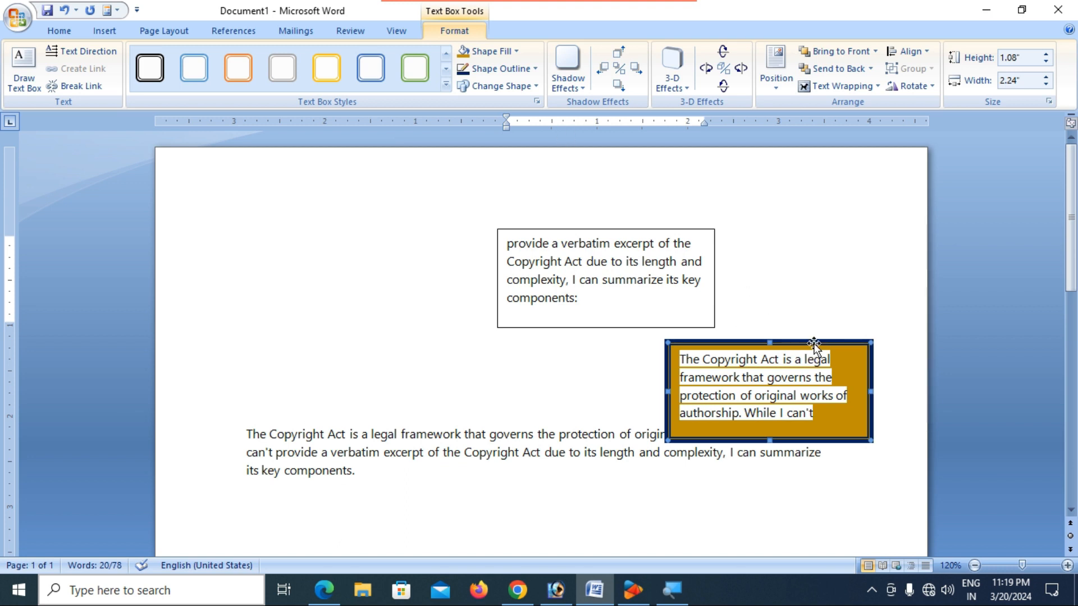
- Enlarge the gold text box and move it down into the body paragraph
left_click_drag(814, 343, 743, 310)
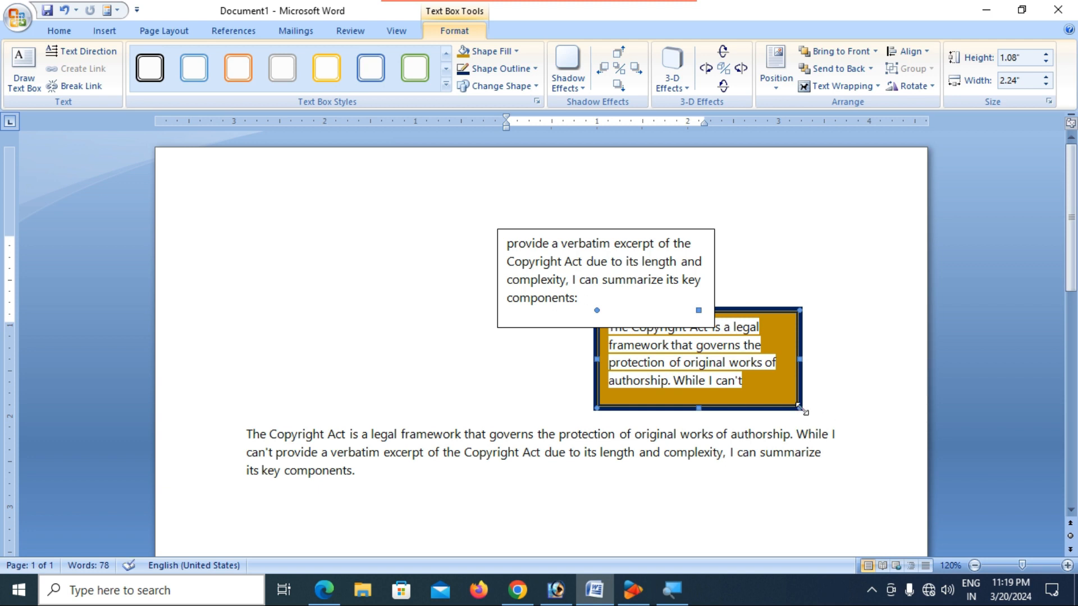
left_click_drag(853, 486, 853, 486)
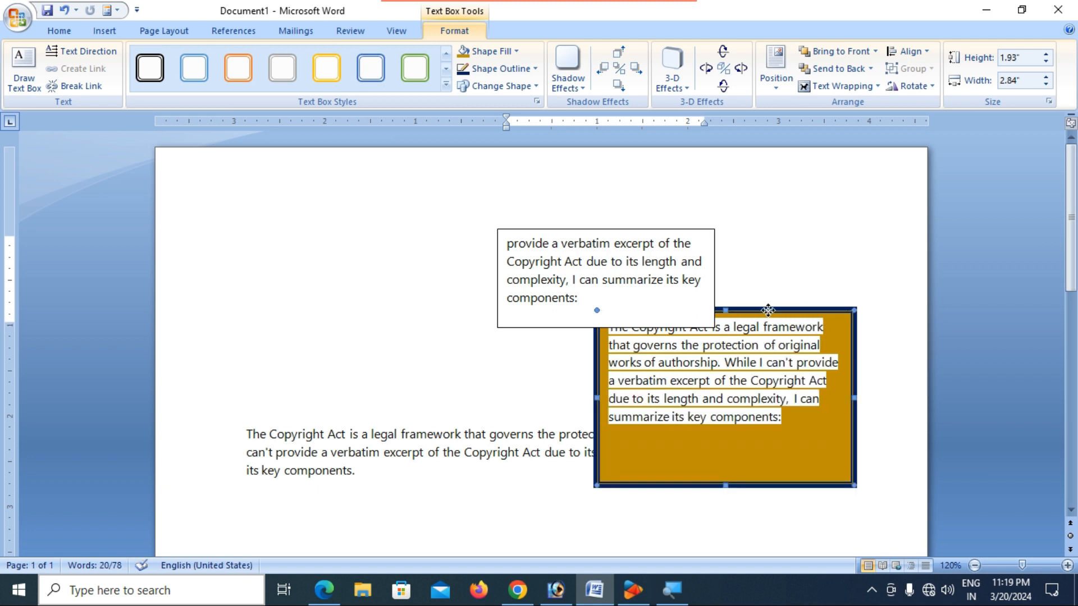
left_click_drag(638, 376, 622, 361)
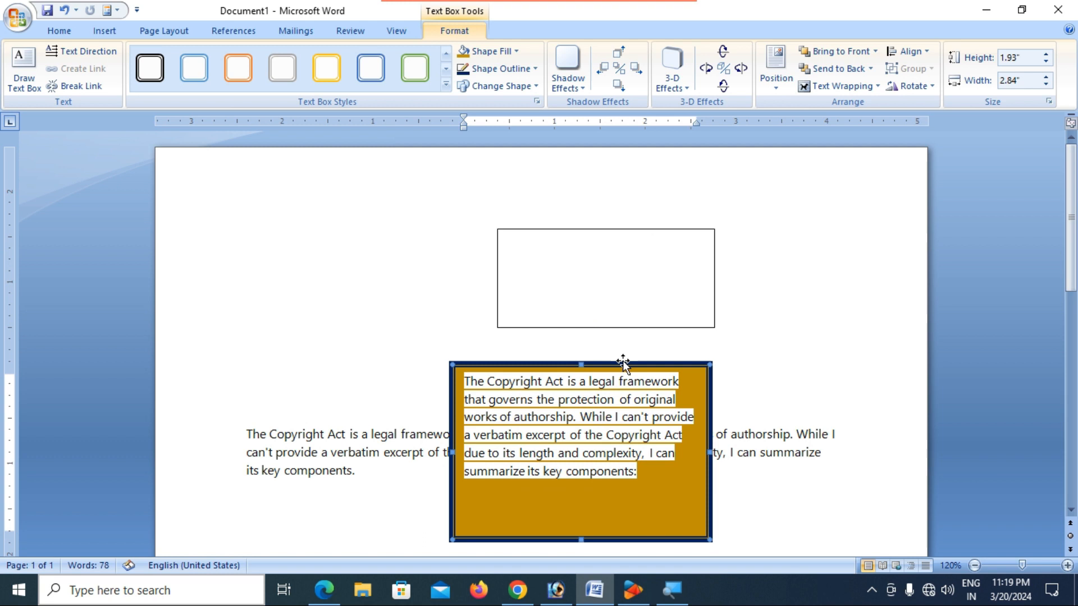
- Change the gold box's shape, trying Trapezoid and Can before settling on Regular Pentagon
left_click(520, 93)
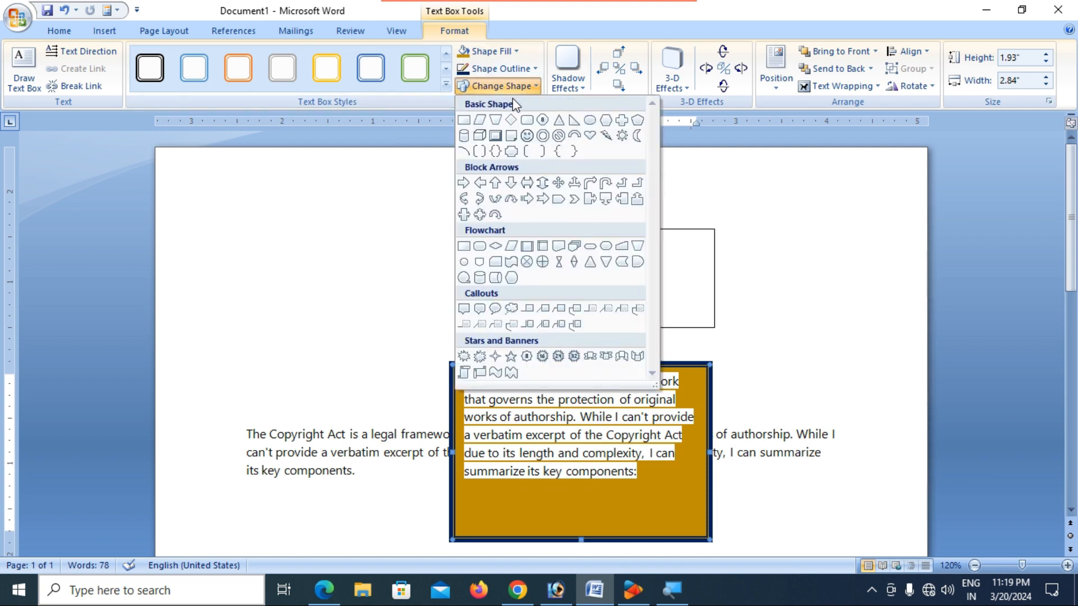
left_click(496, 120)
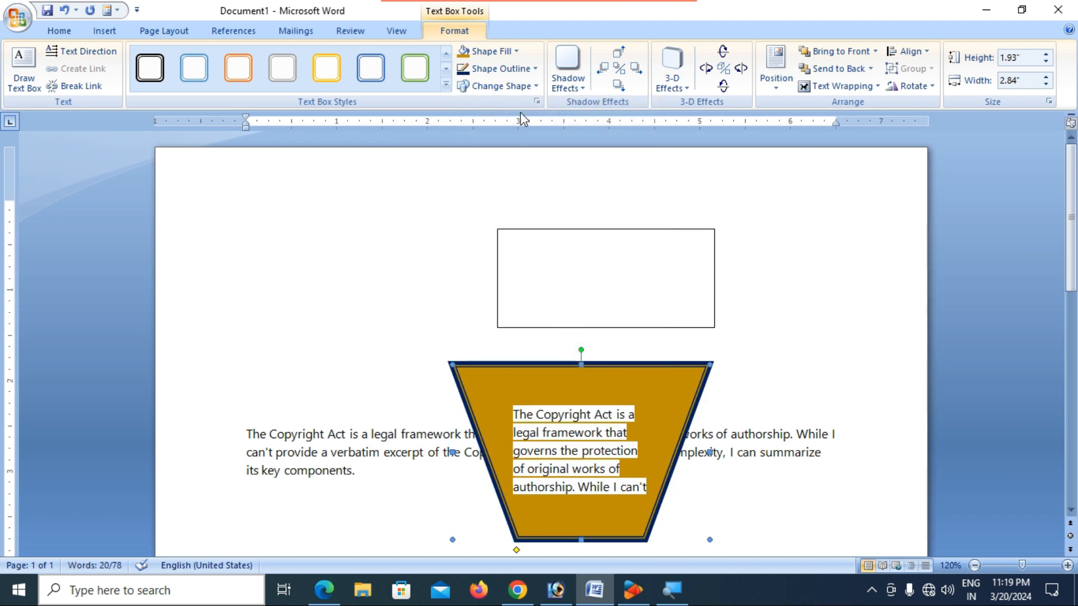
left_click(518, 89)
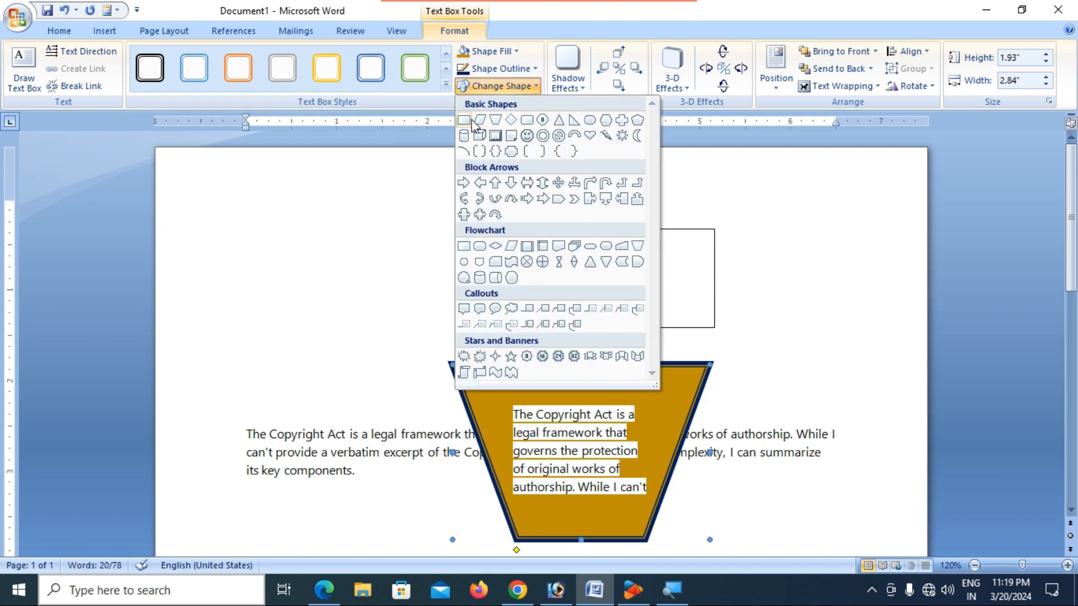
left_click(464, 135)
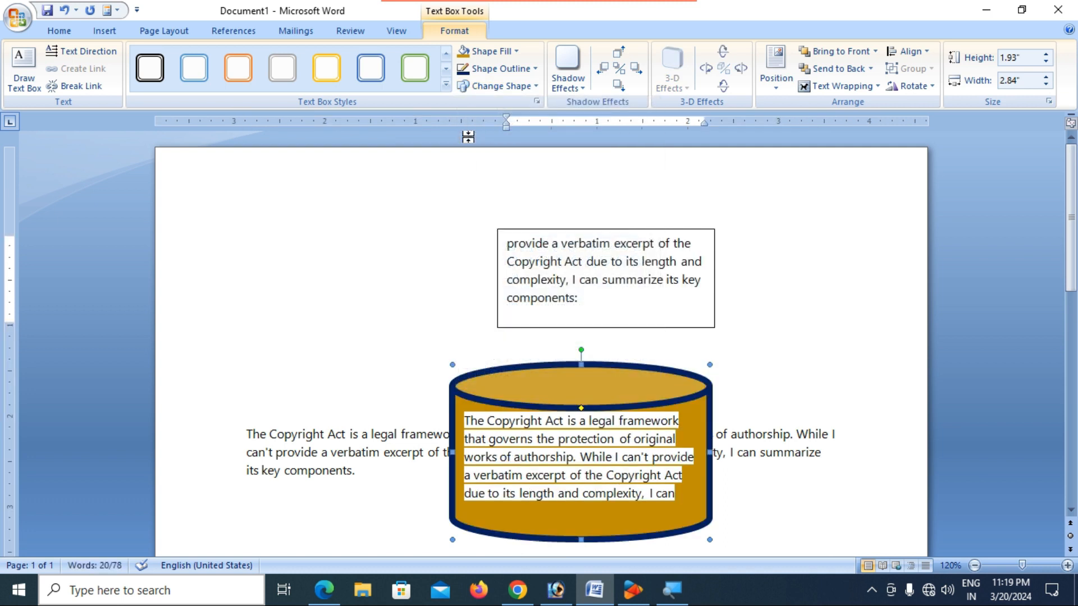
left_click(523, 89)
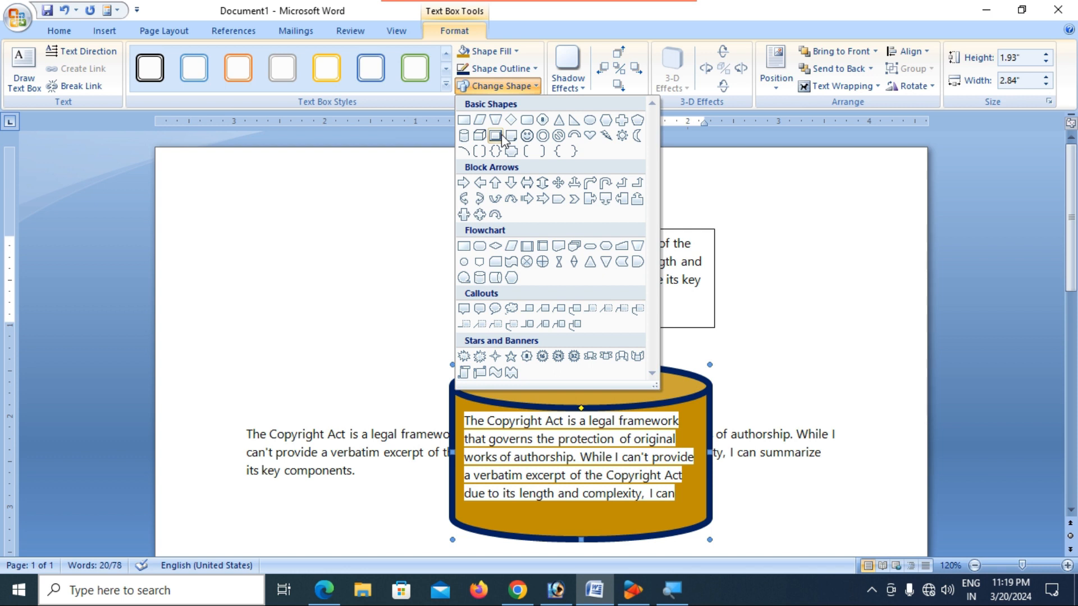
left_click(637, 120)
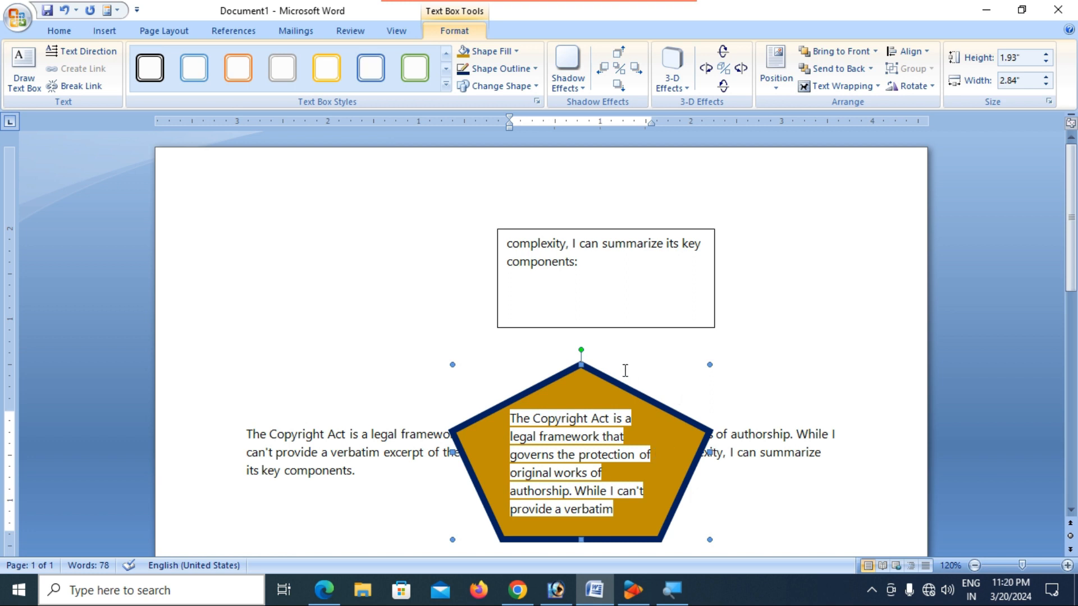
- Add a drop shadow to the pentagon and move it up-left beside the other box
left_click(577, 90)
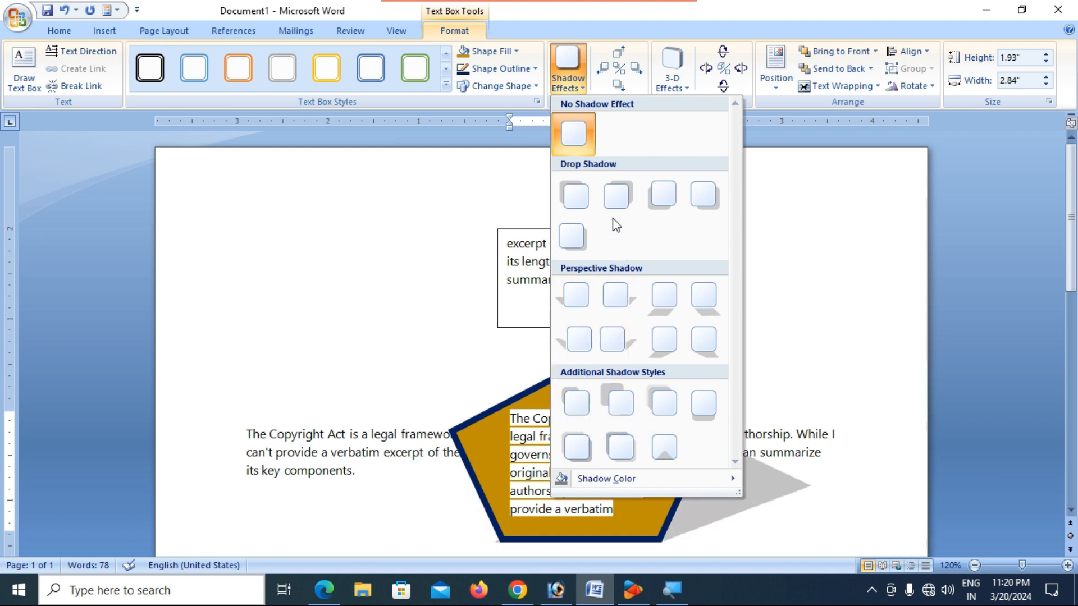
left_click(663, 200)
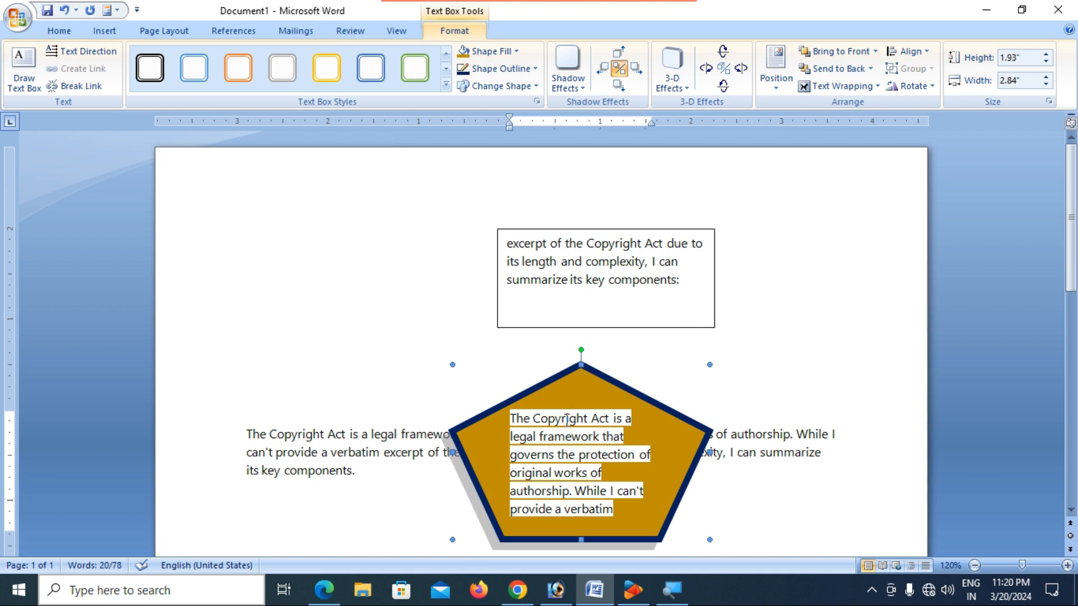
left_click_drag(584, 383, 352, 214)
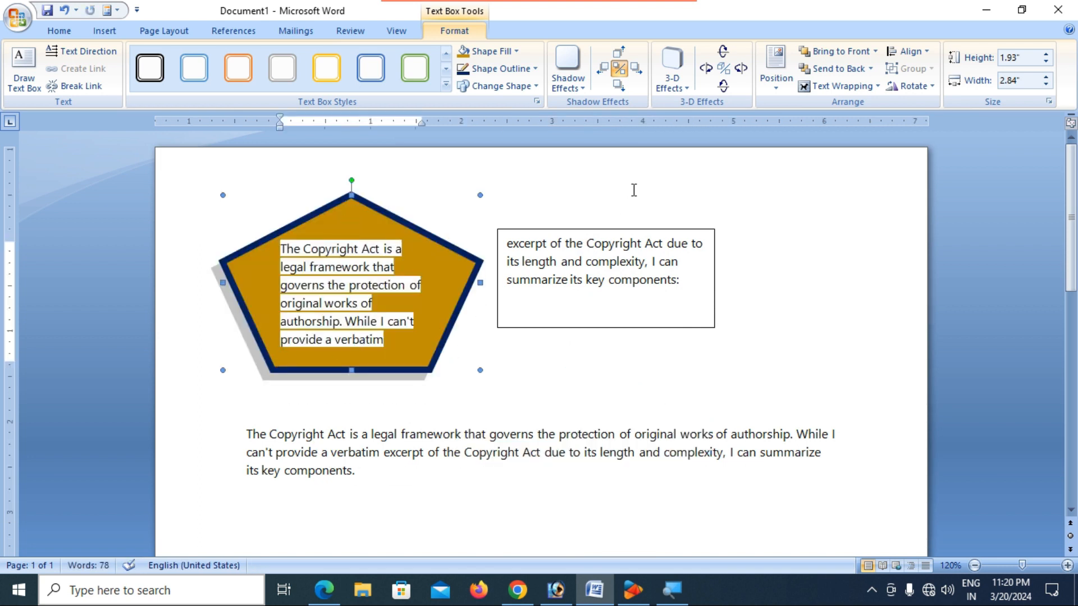
- Change the pentagon's shadow colour to pink
left_click(574, 85)
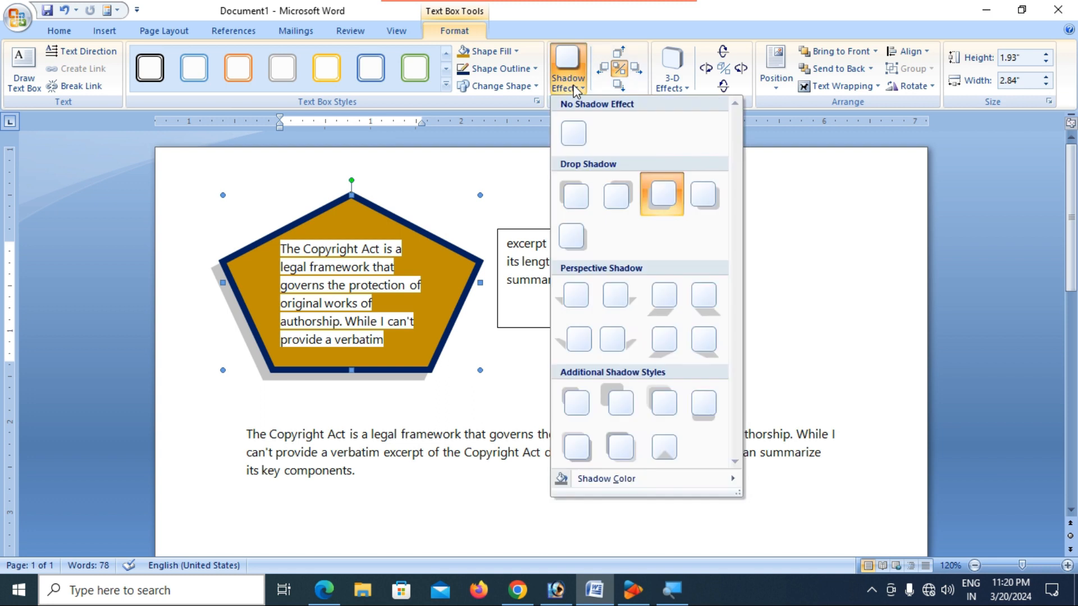
mouse_move(652, 487)
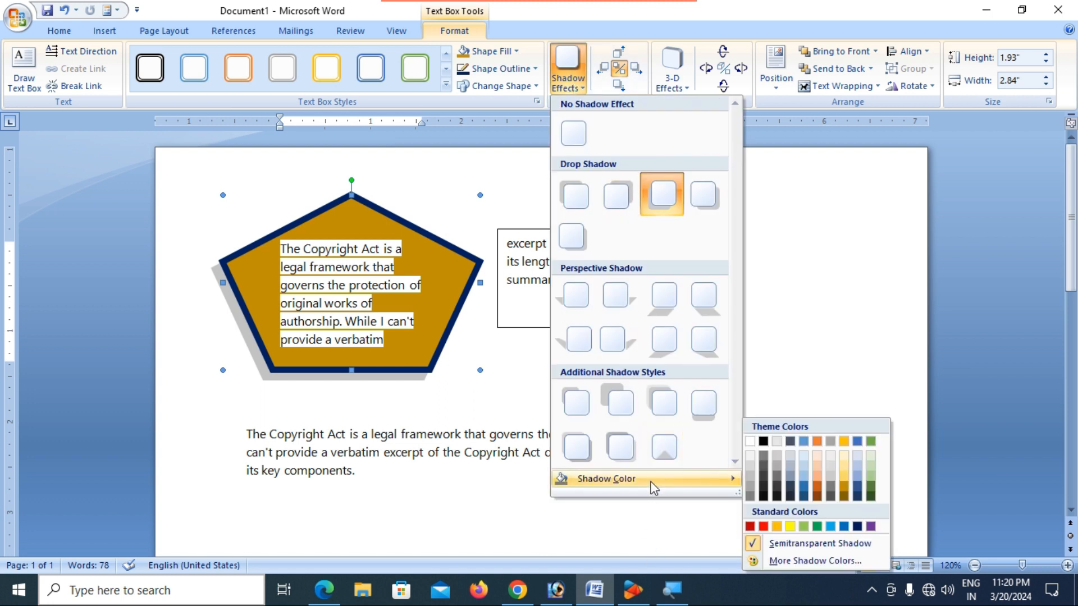
left_click(763, 526)
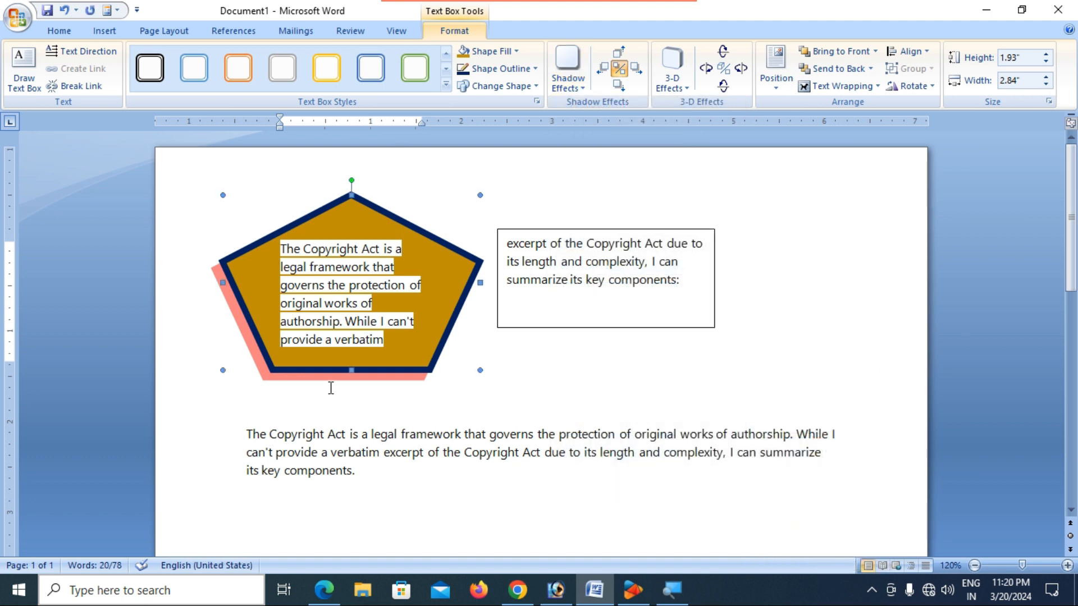
left_click(278, 403)
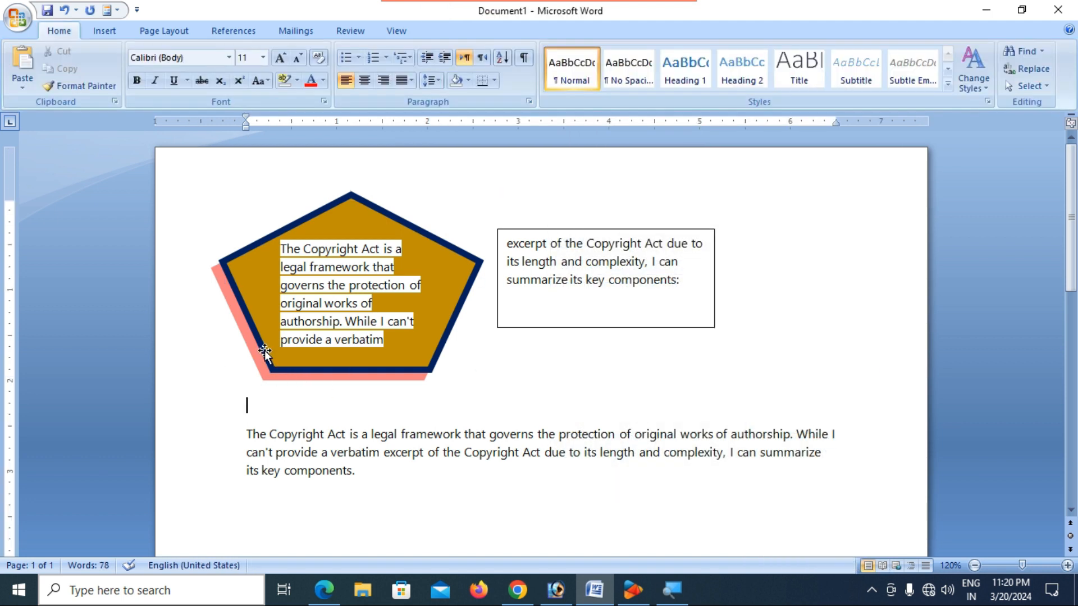
- Shift the pentagon right so it partly overlaps the second text box, then bring up 3-D Effects
left_click(265, 356)
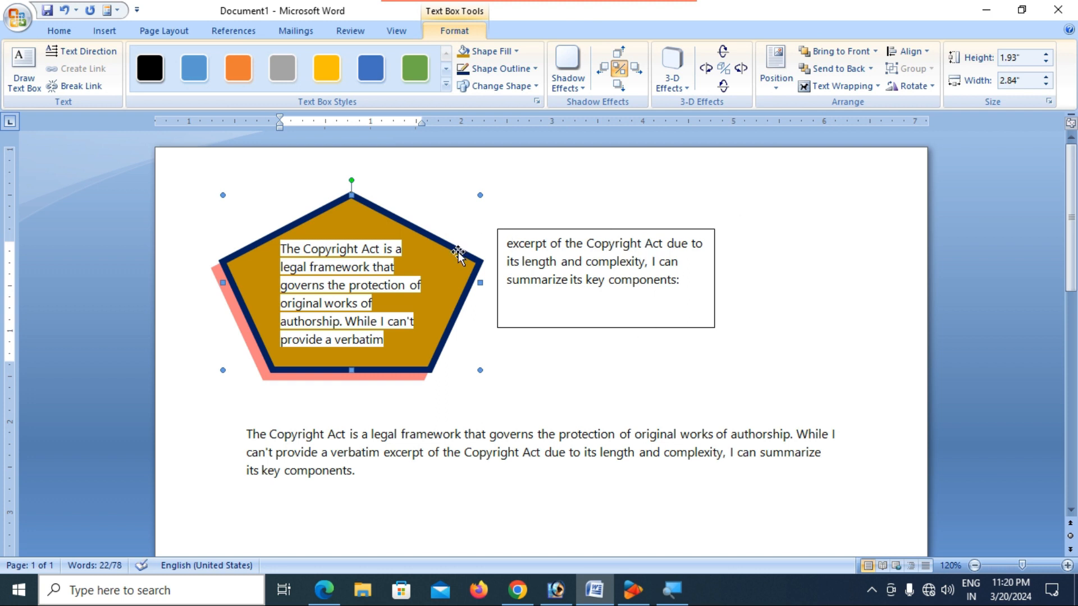
left_click_drag(469, 258, 537, 248)
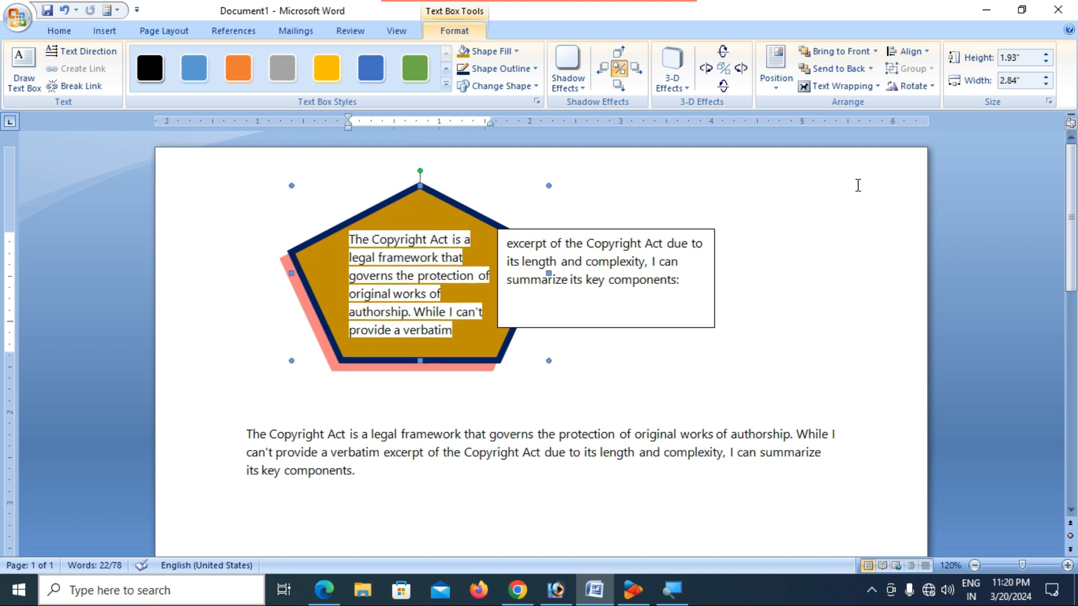
left_click(677, 86)
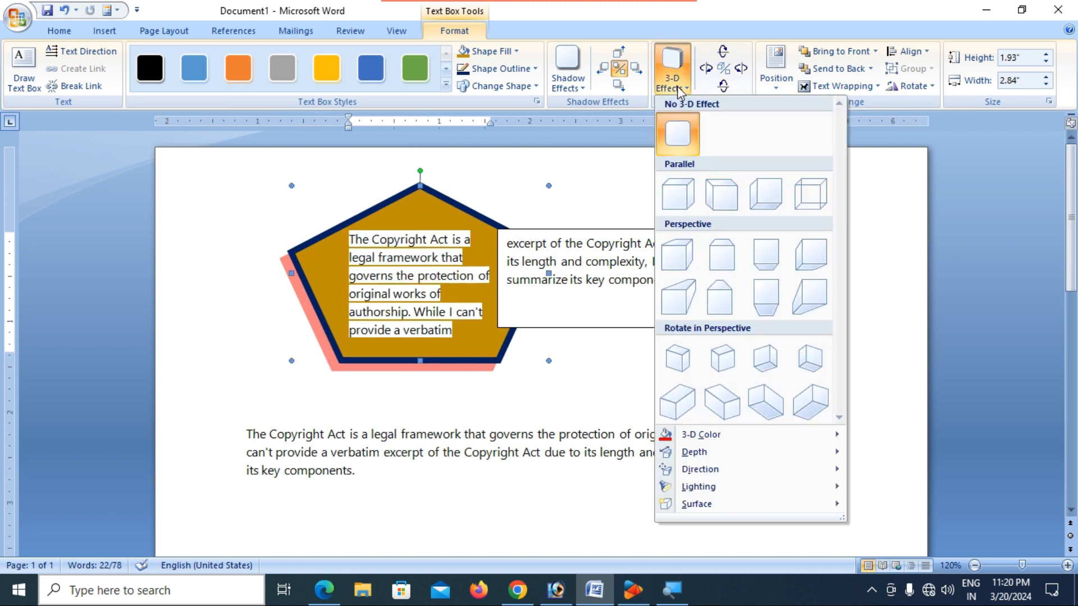
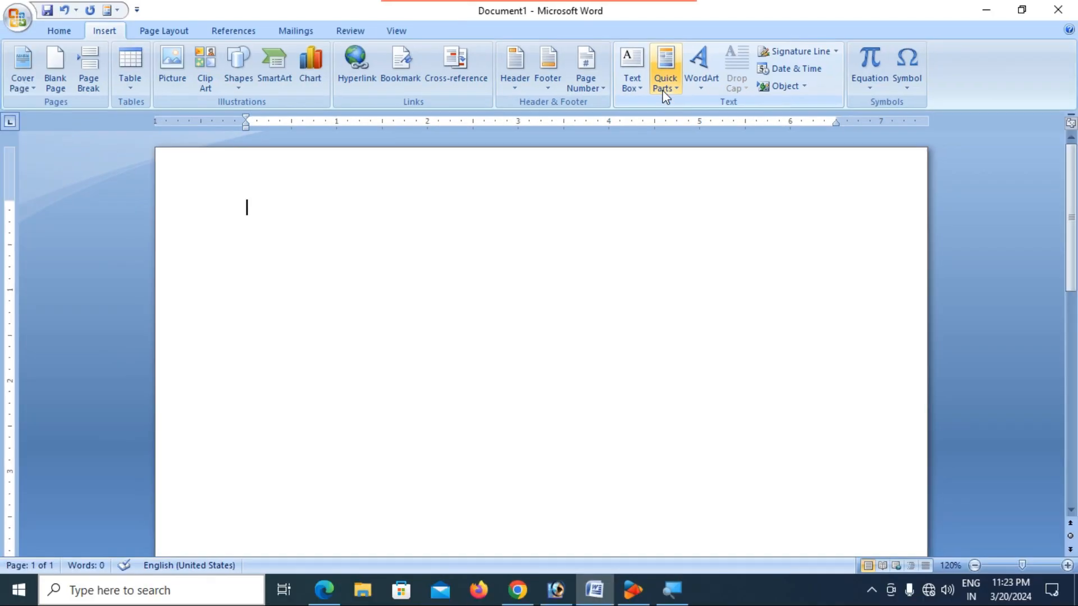
left_click(665, 96)
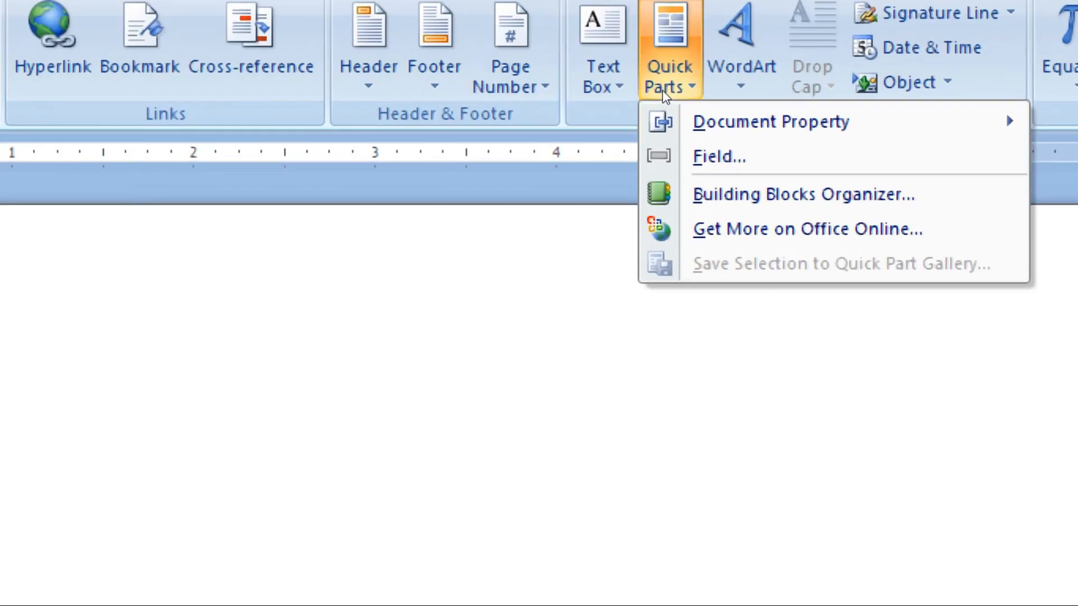
mouse_move(698, 117)
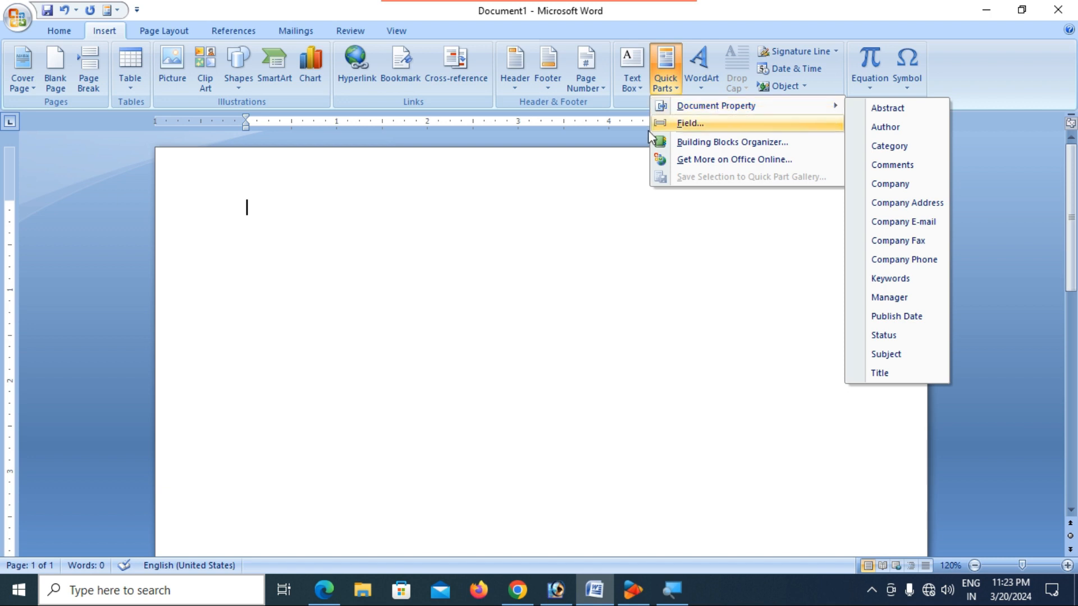
left_click(321, 218)
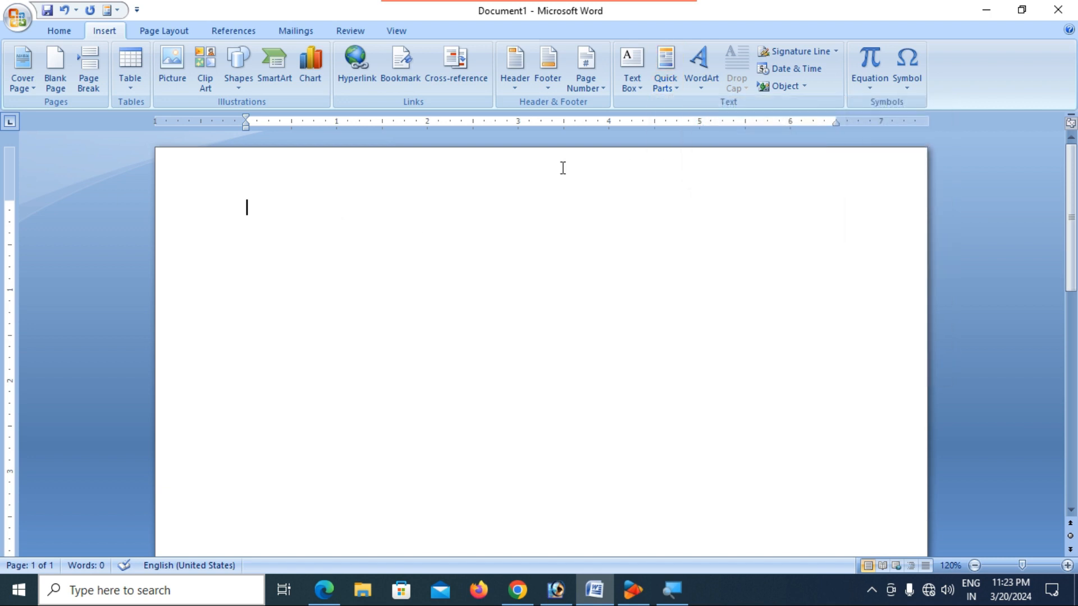
left_click(666, 89)
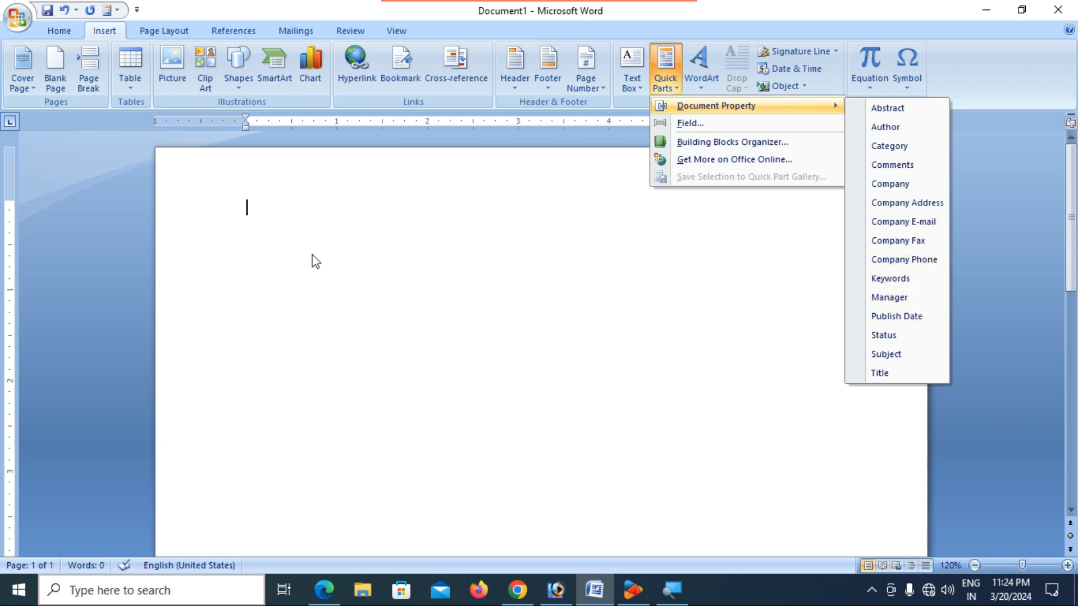
left_click(263, 202)
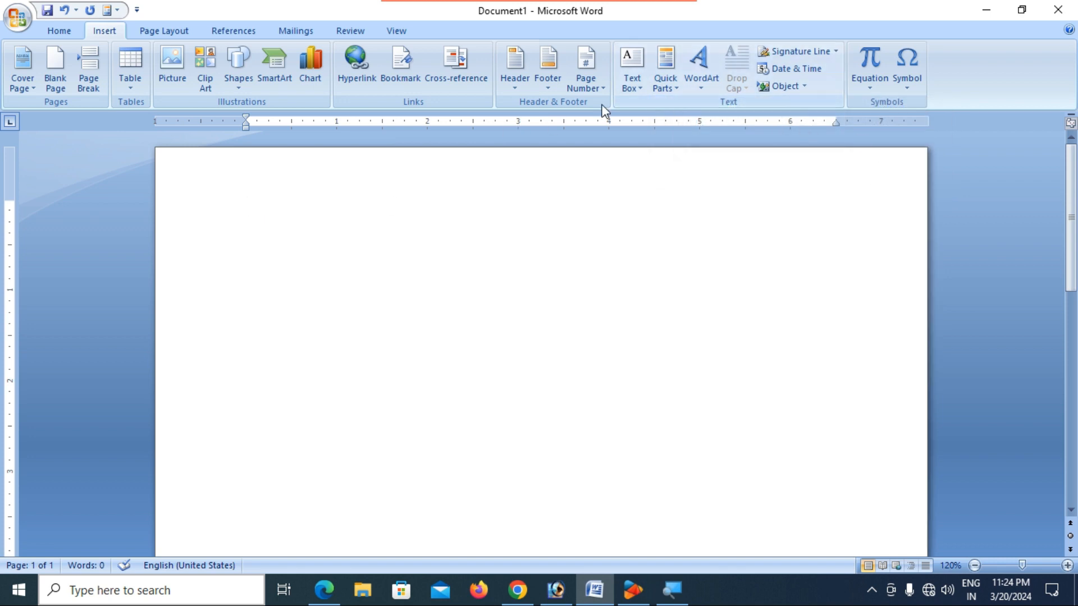
left_click(671, 78)
mouse_move(686, 110)
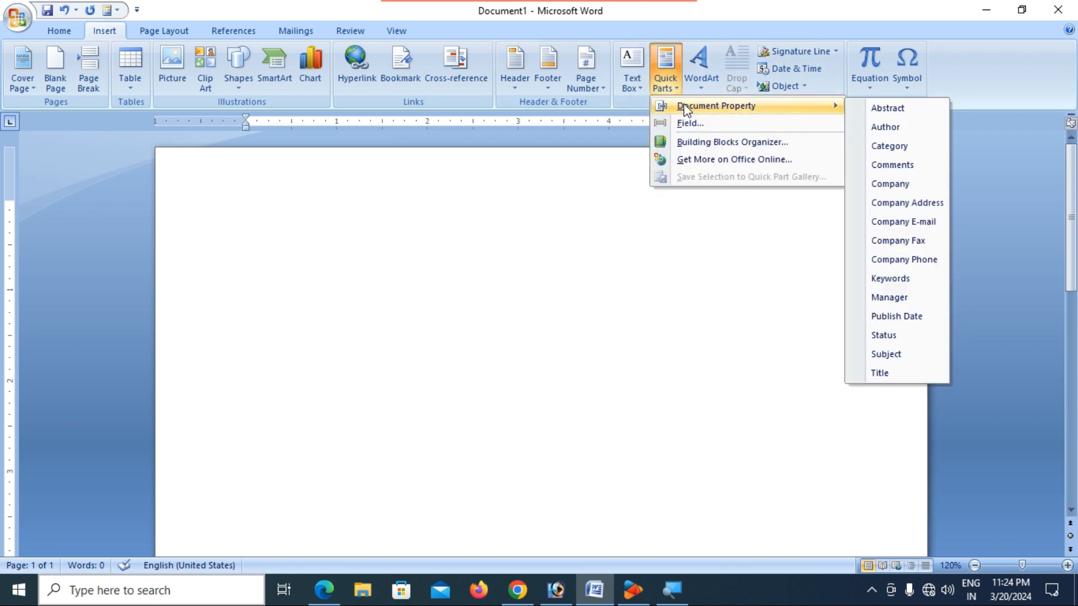
left_click(894, 126)
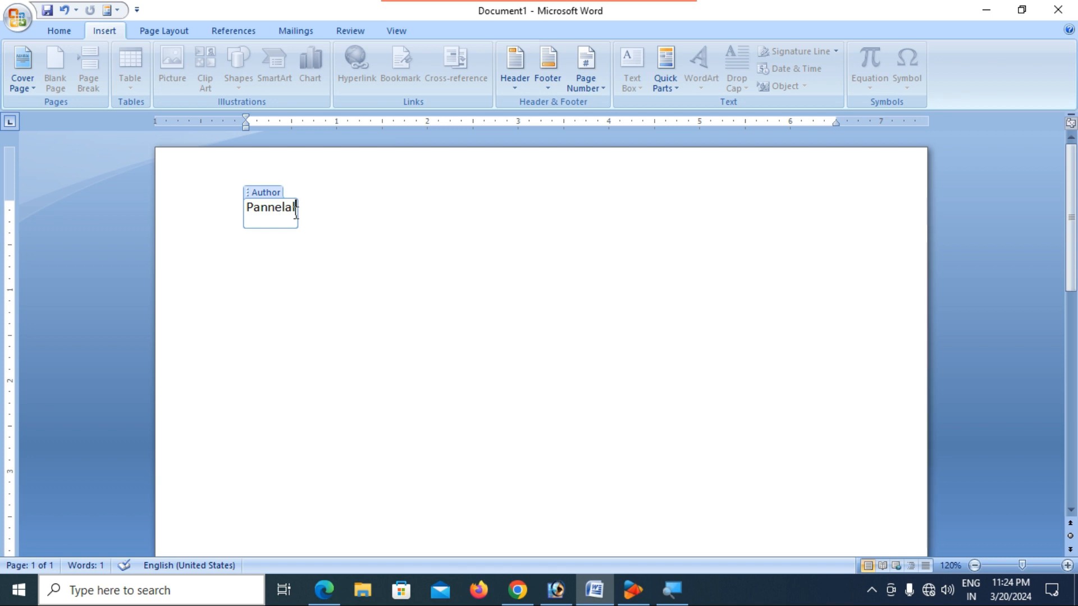
key("ctrl+a")
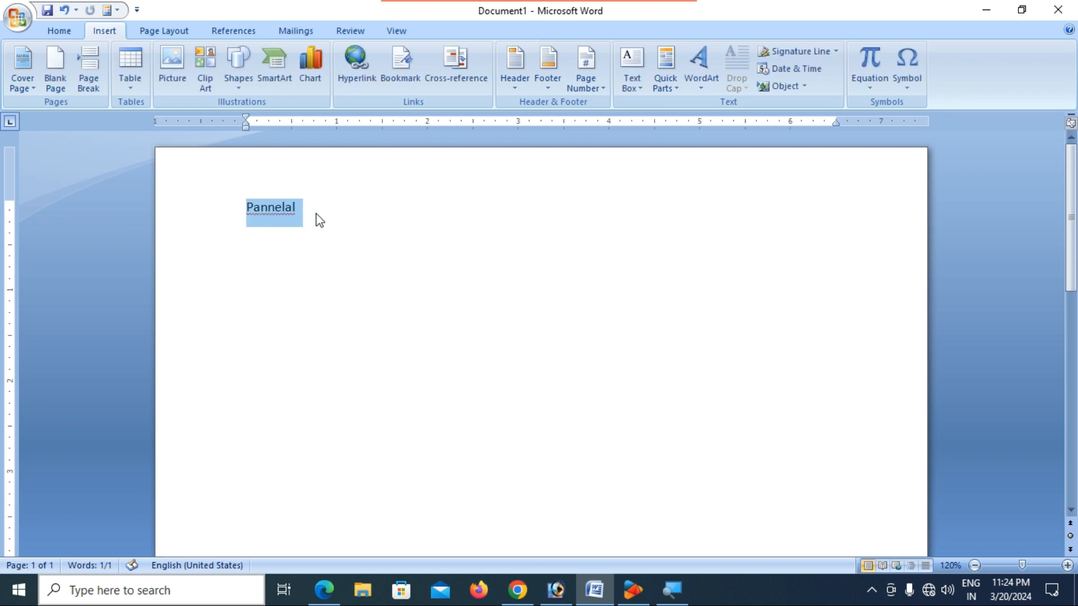
key("Delete")
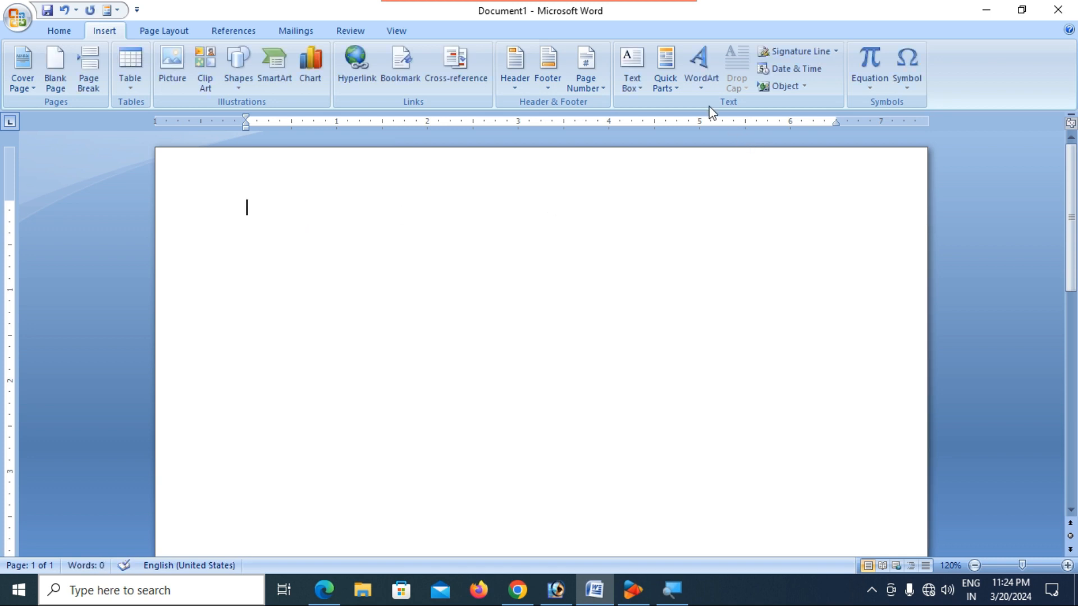
left_click(667, 87)
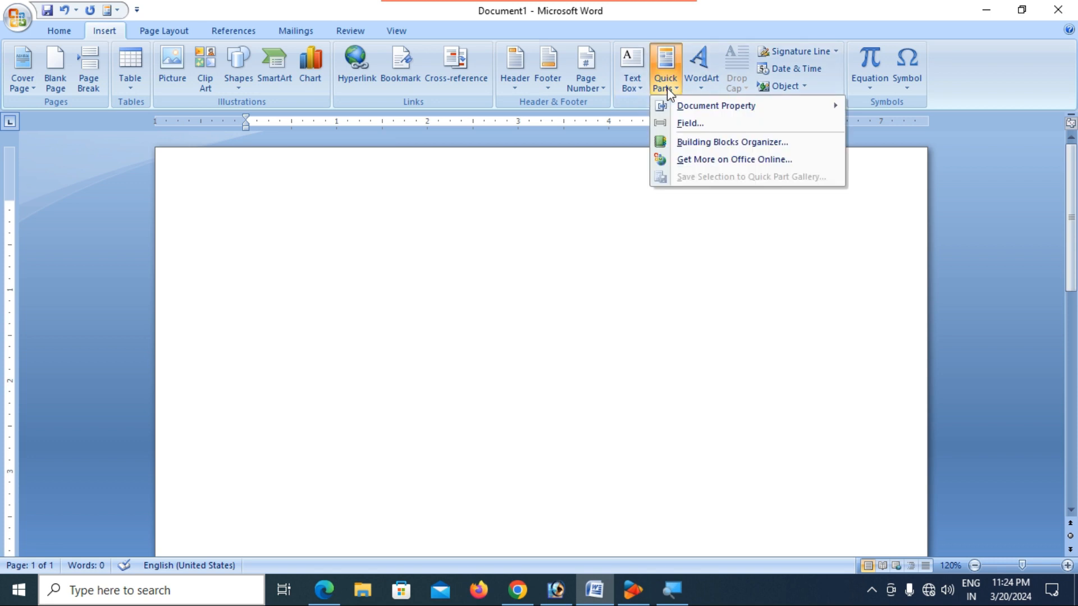
left_click(687, 123)
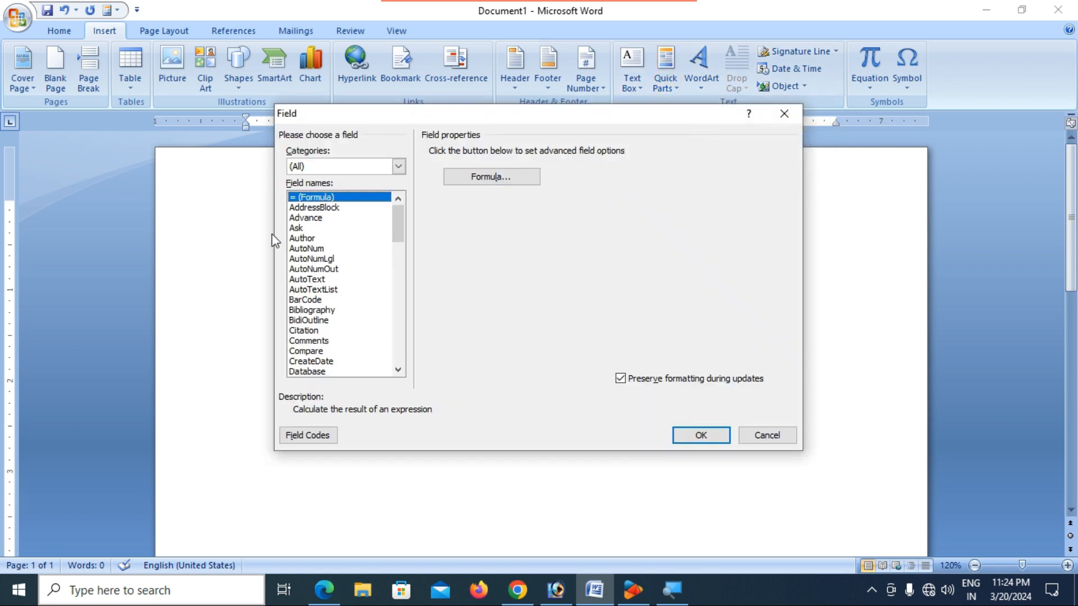
left_click(308, 239)
left_click(492, 166)
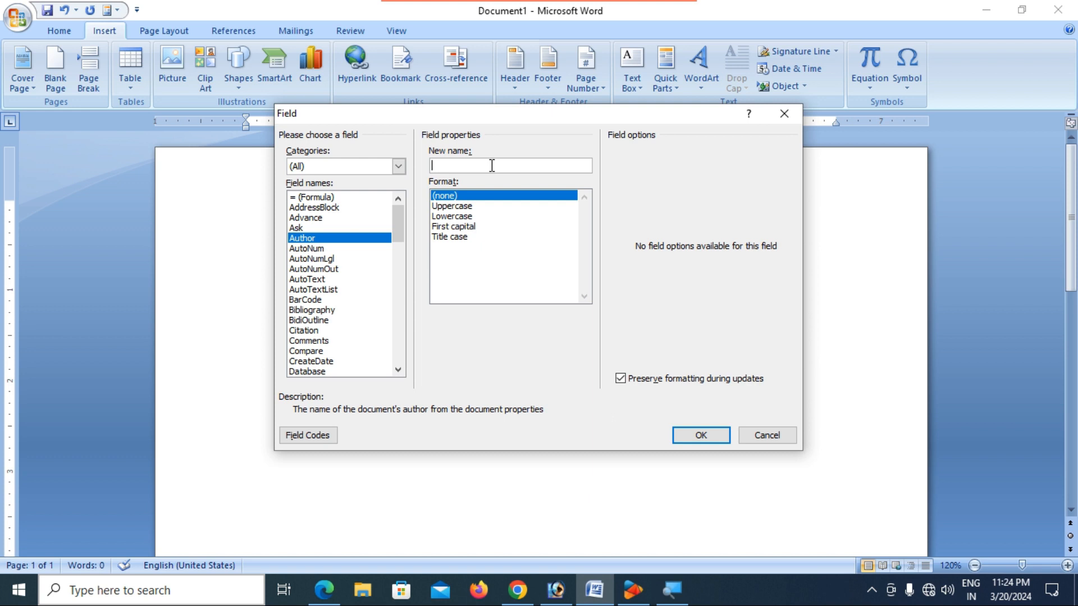
type("Prgaya Publication")
left_click(467, 207)
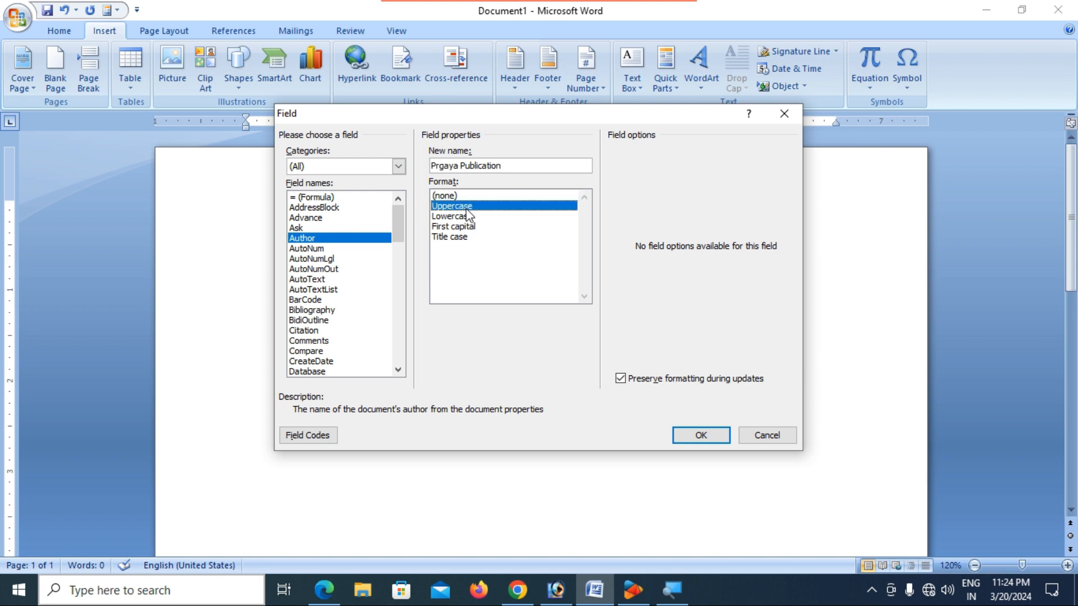
left_click(701, 436)
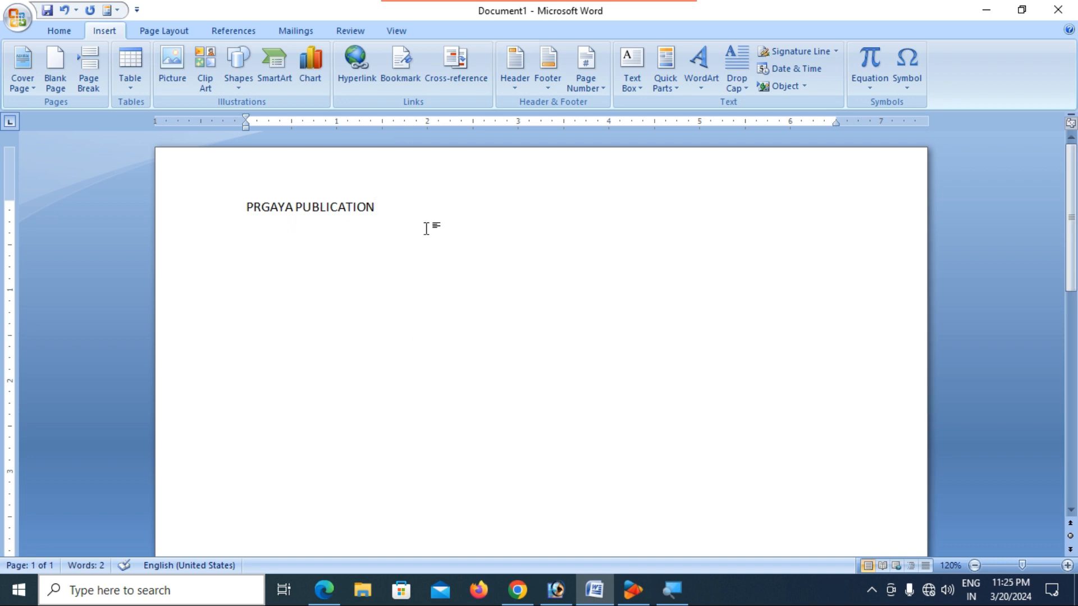
key("Return")
key("BackSpace")
key("BackSpace")
key("BackSpace")
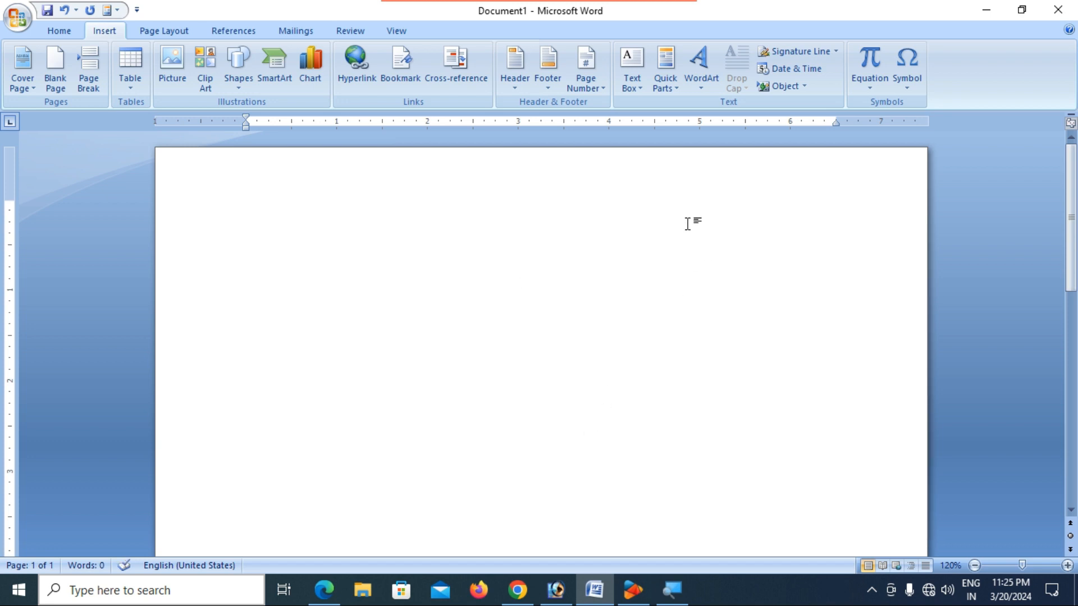
left_click(671, 90)
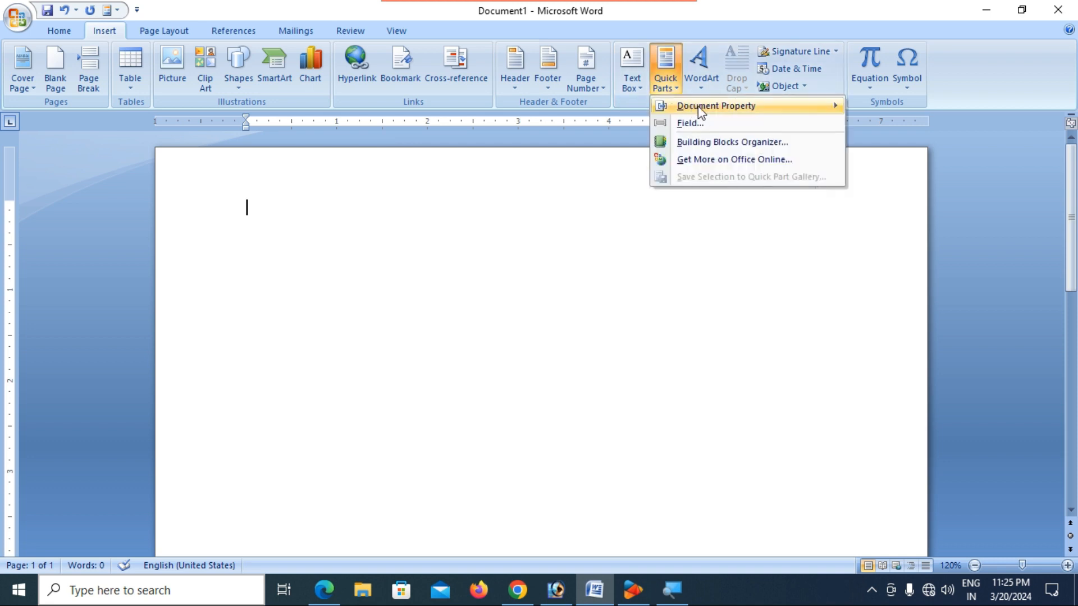
left_click(670, 92)
mouse_move(817, 106)
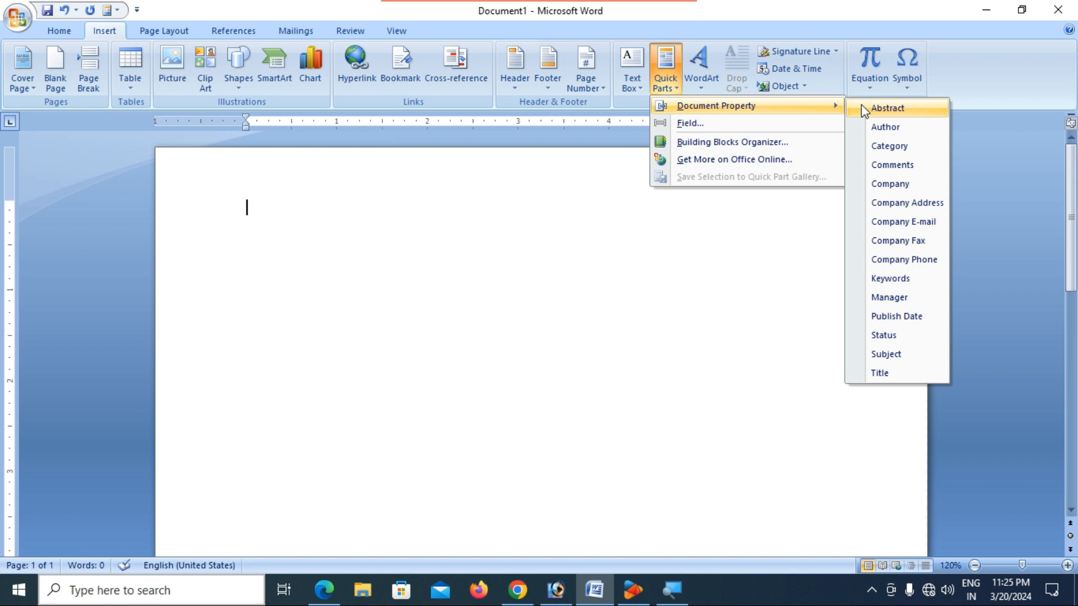
left_click(895, 128)
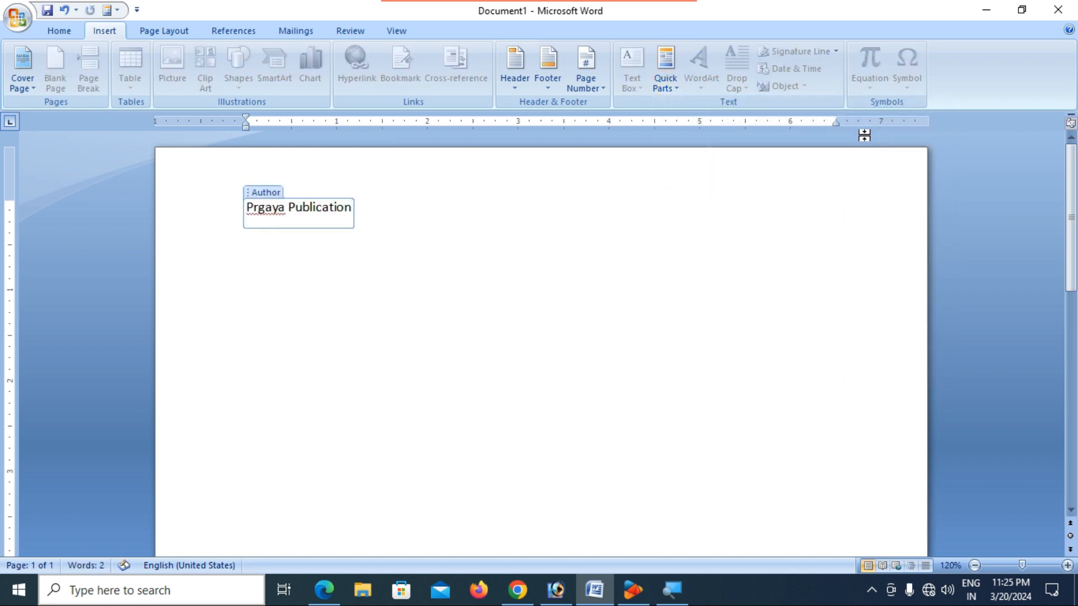
left_click(393, 216)
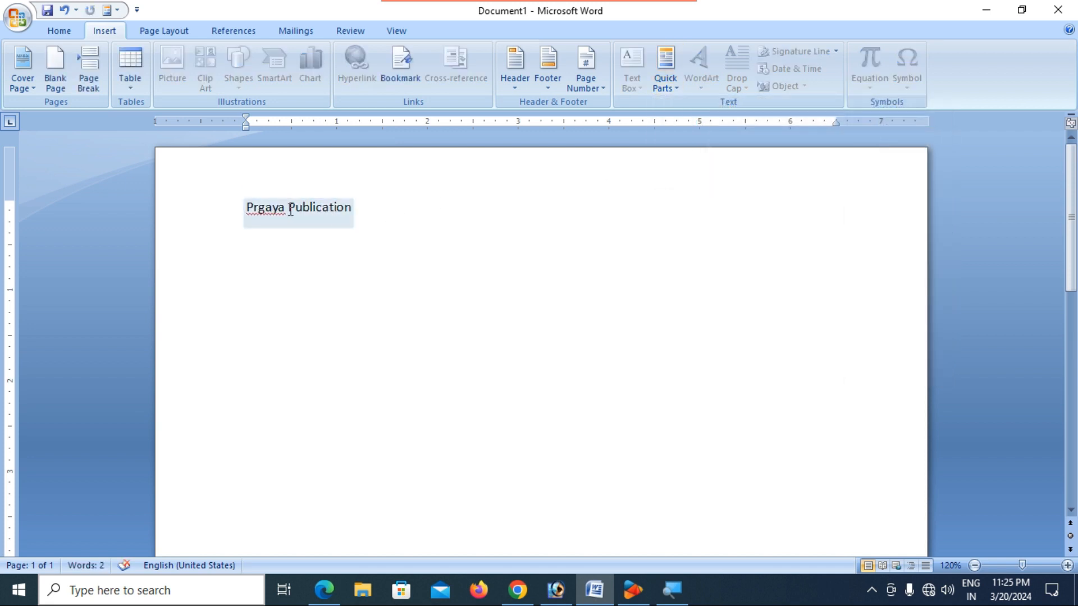
left_click(286, 208)
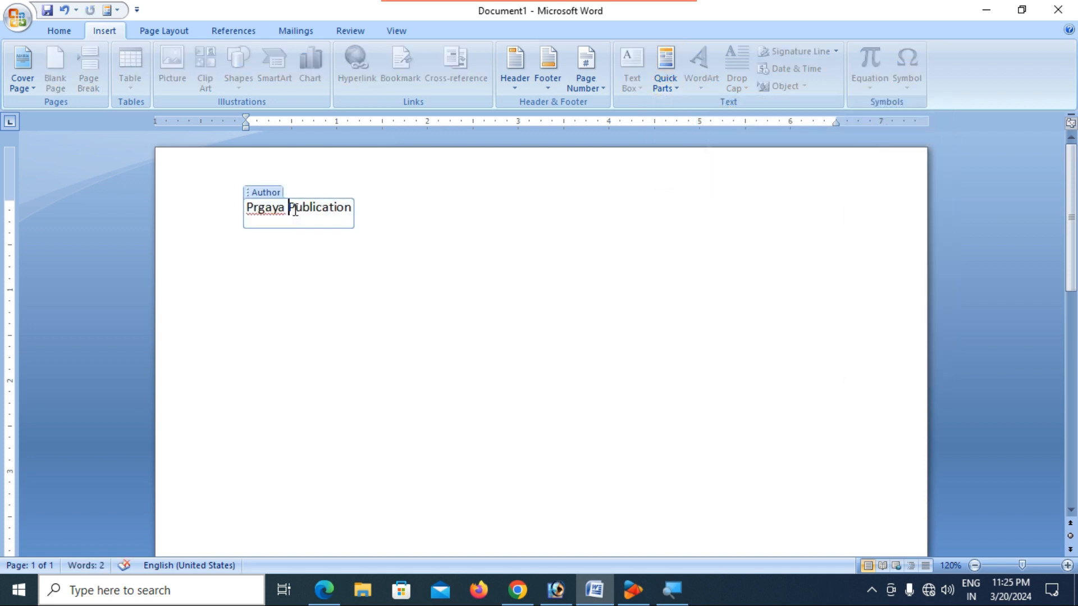
left_click(408, 221)
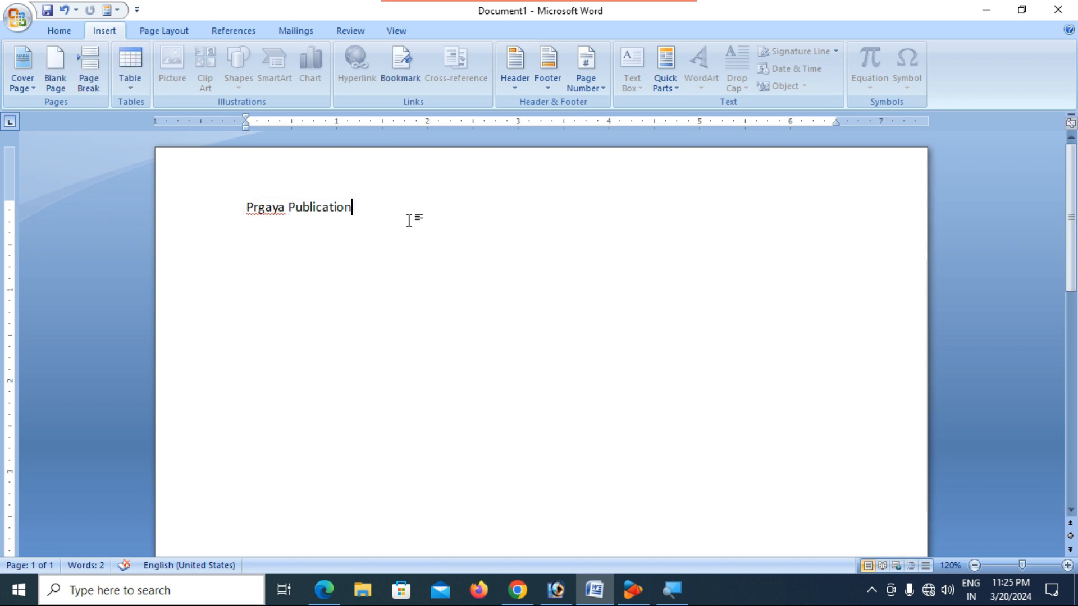
left_click(669, 92)
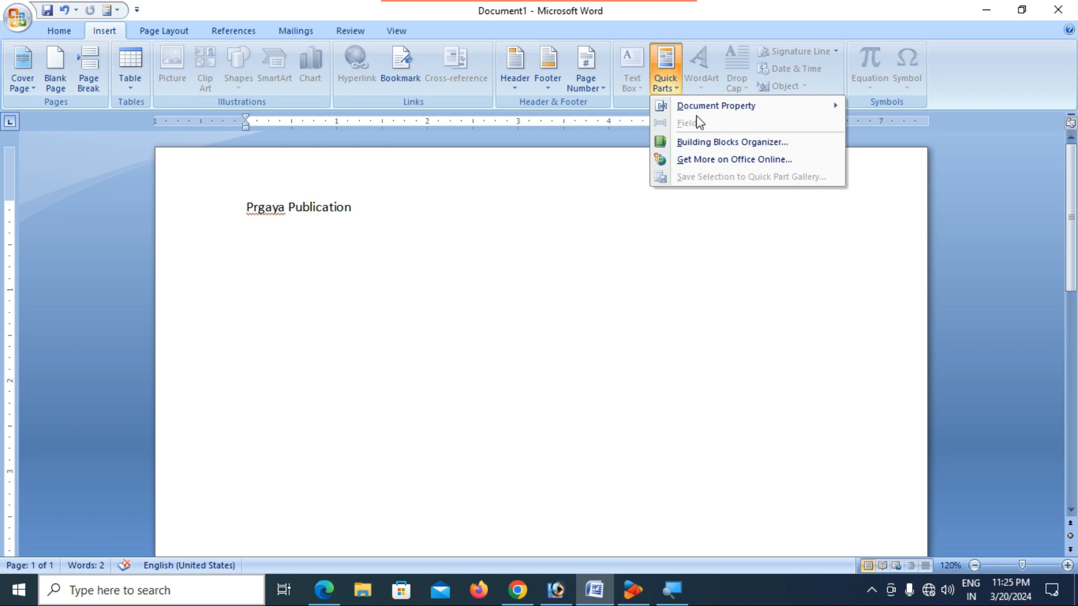
mouse_move(700, 110)
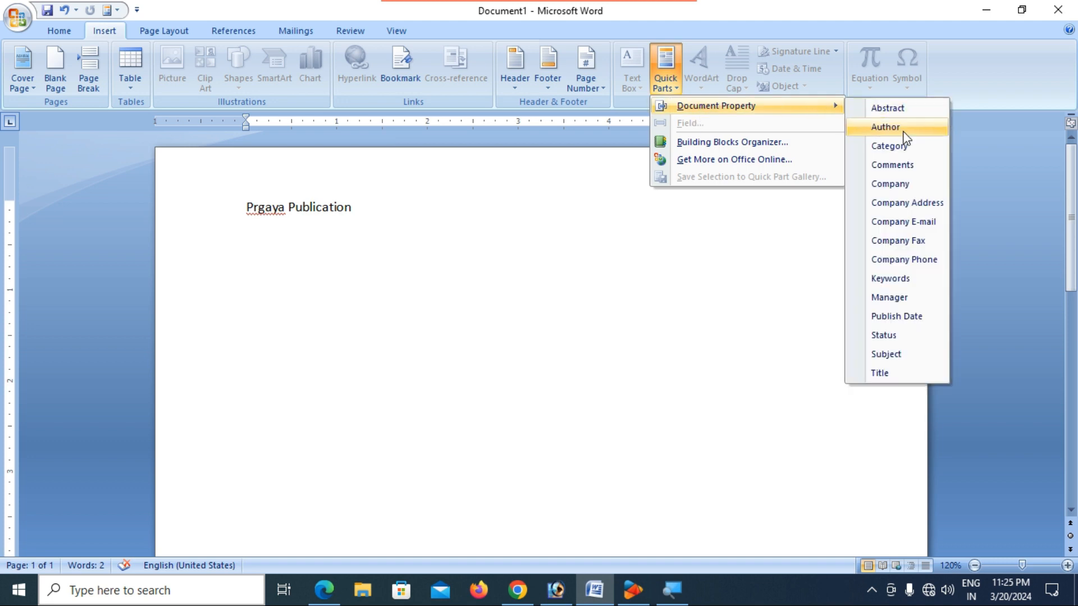
left_click(893, 147)
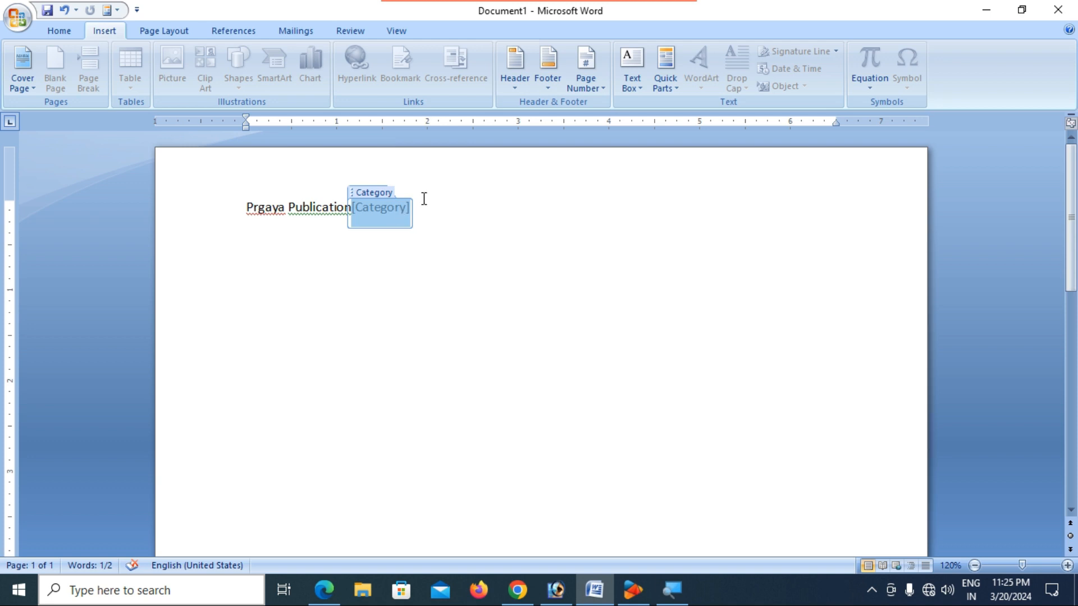
key("ctrl+a")
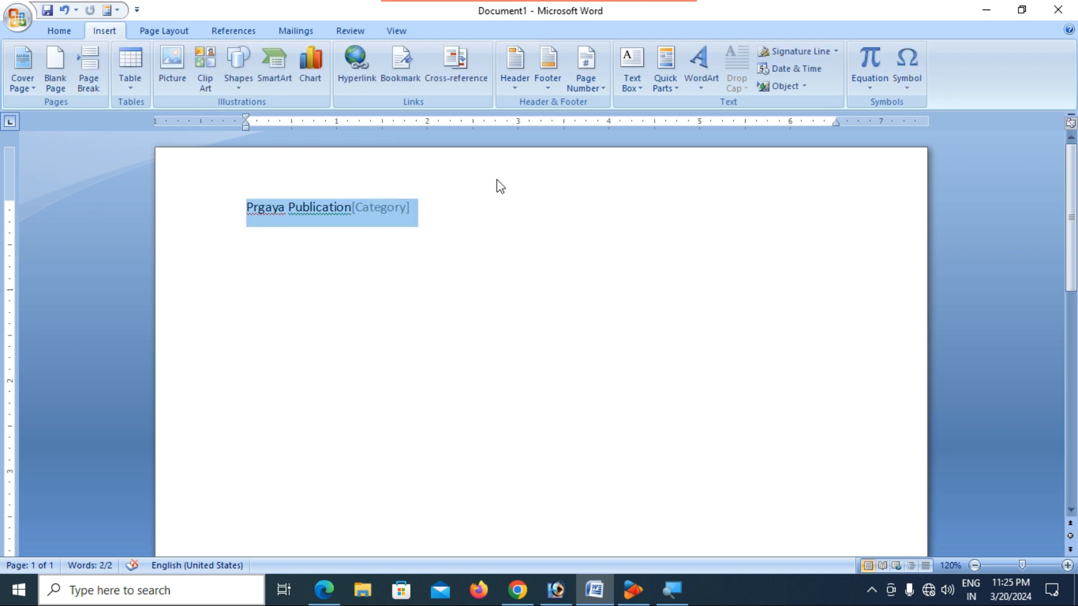
key("Delete")
- Open the Field dialog from Quick Parts and preview the Citation, Comments, Database and Date fields
left_click(668, 90)
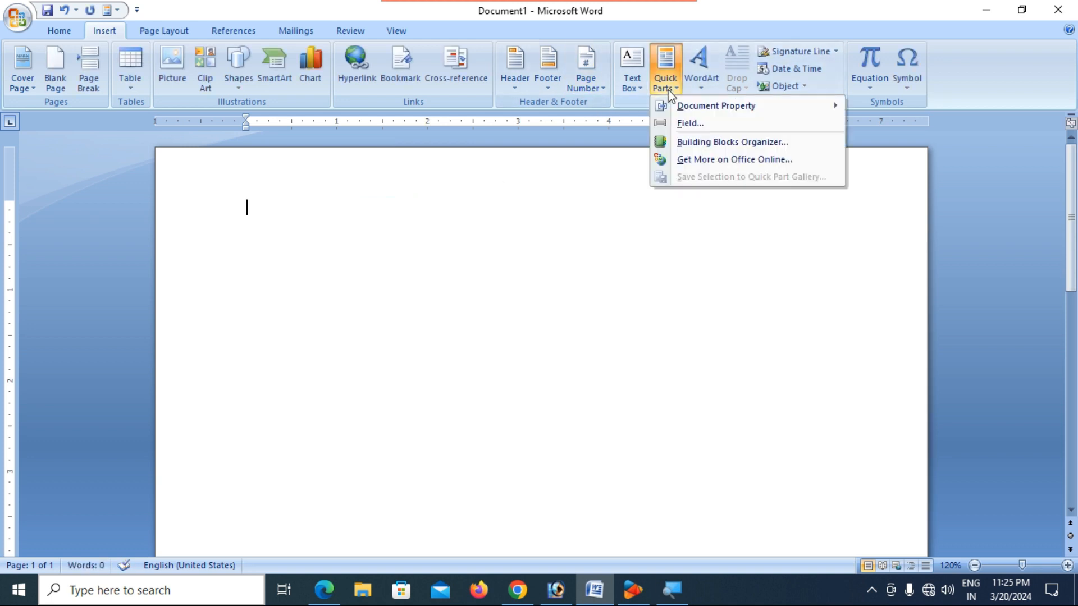
left_click(688, 125)
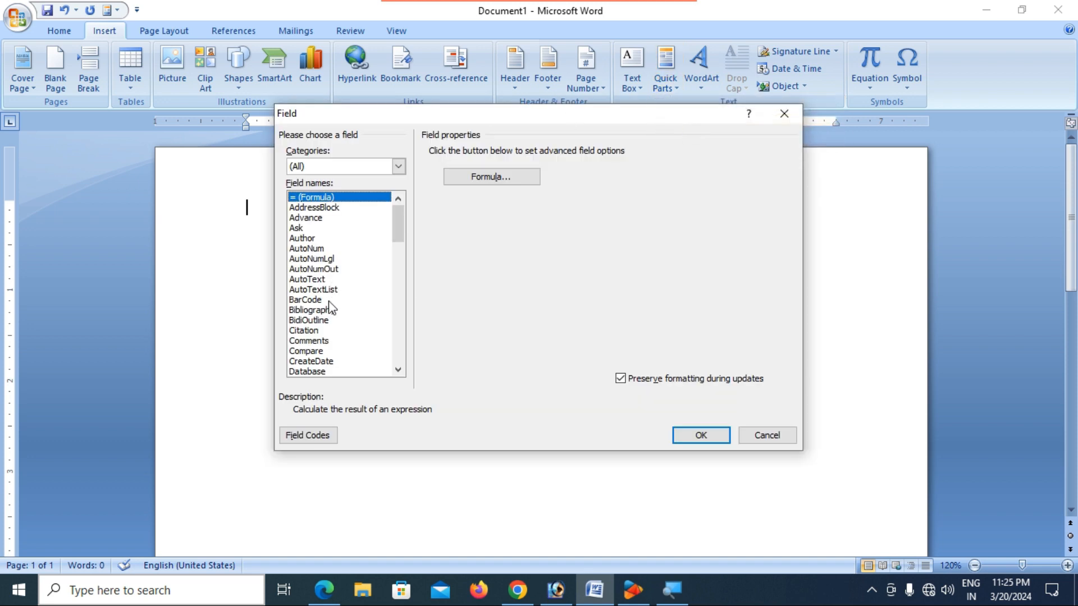
scroll(332, 308, "down", 1)
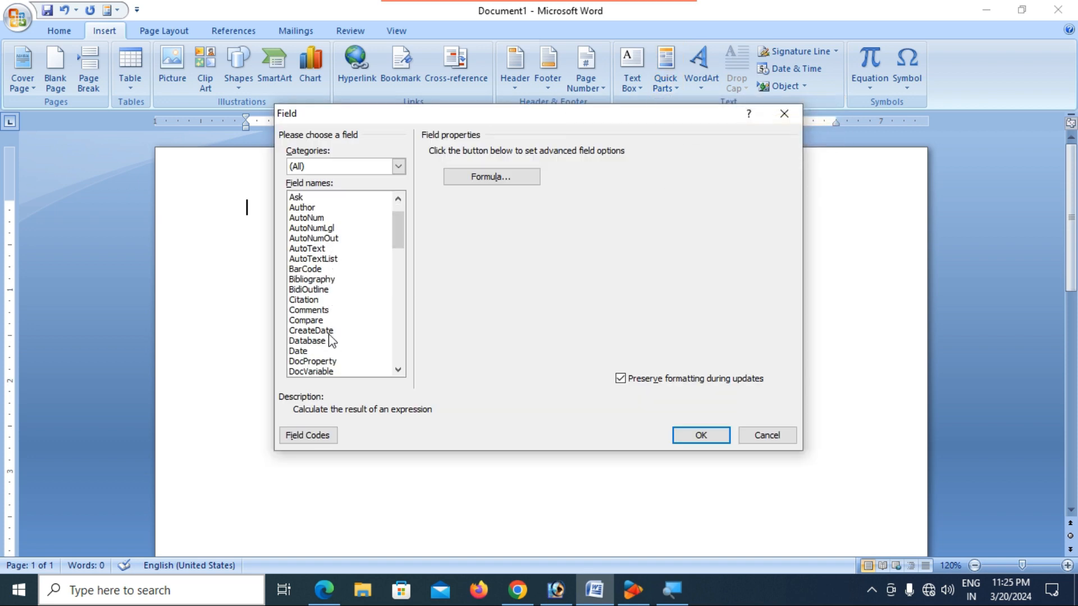
left_click(320, 302)
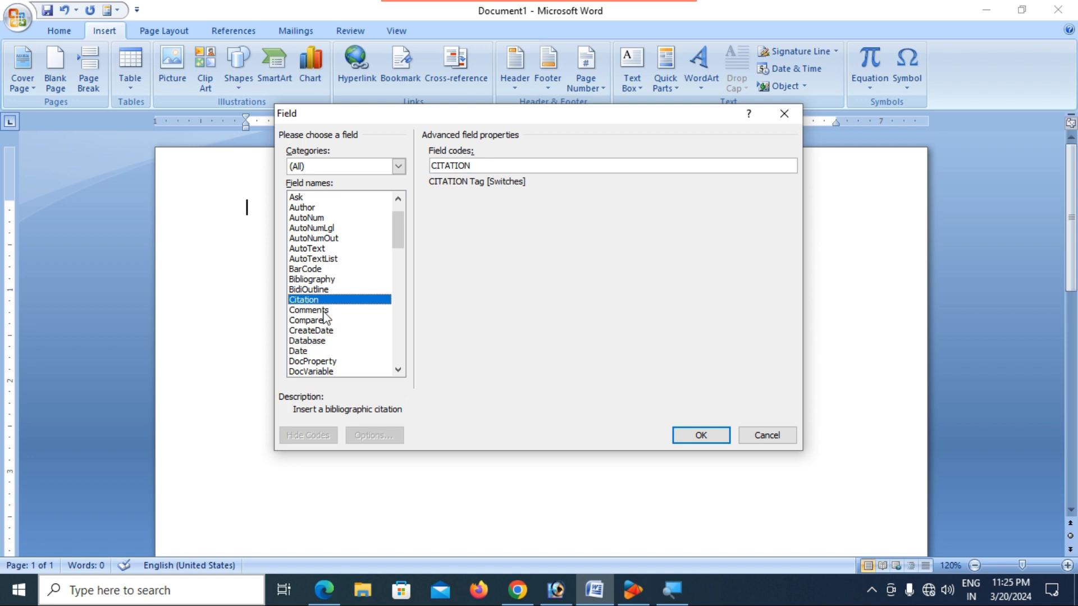
left_click(324, 311)
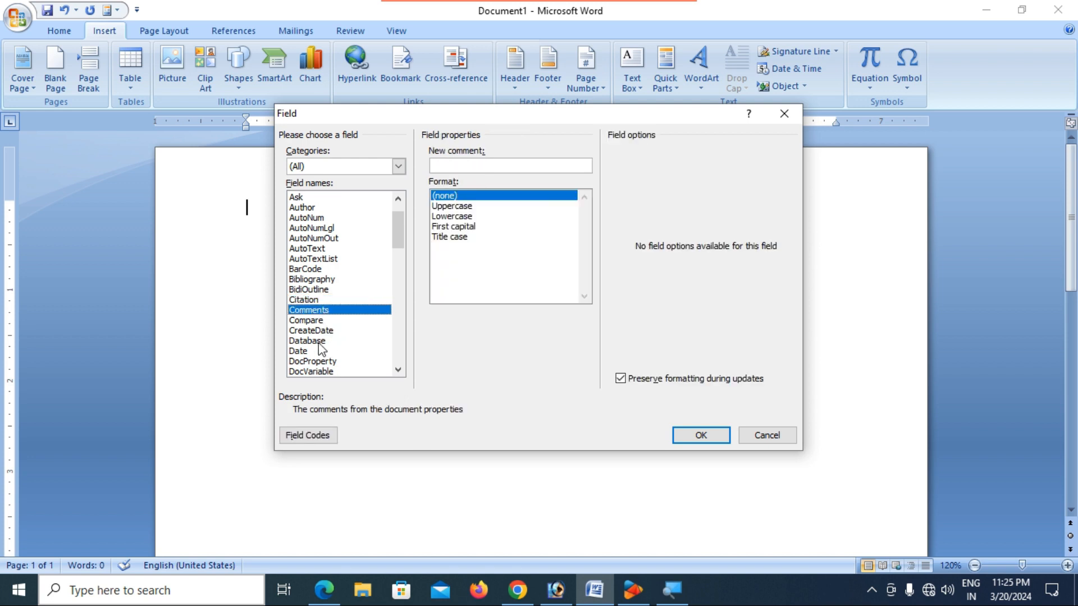
left_click(311, 344)
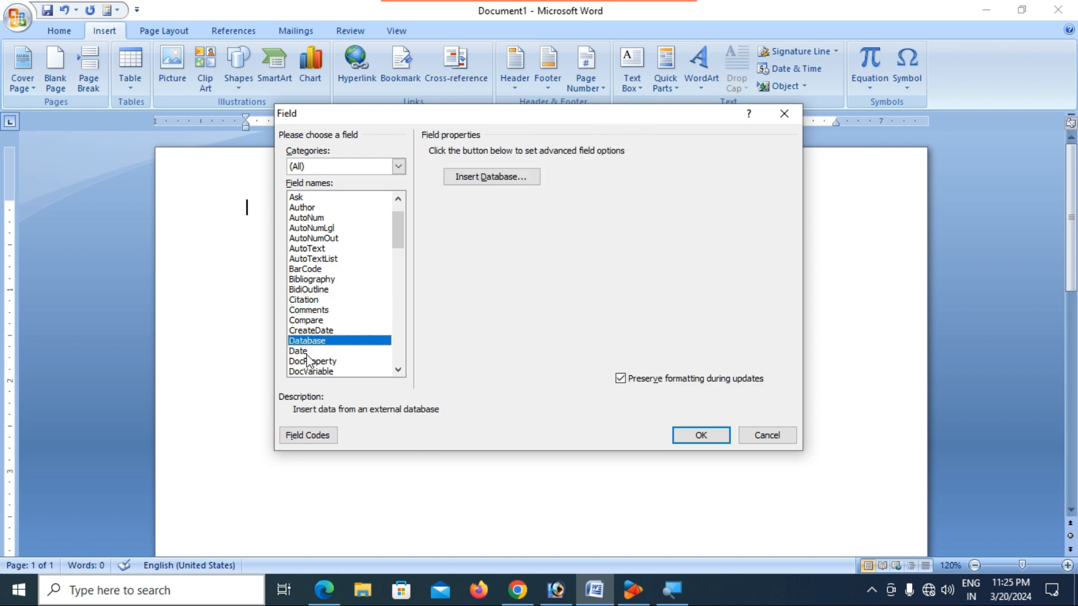
left_click(308, 352)
- Cancel the Field dialog without inserting a field and bring up the Quick Parts menu
left_click_drag(395, 227, 392, 259)
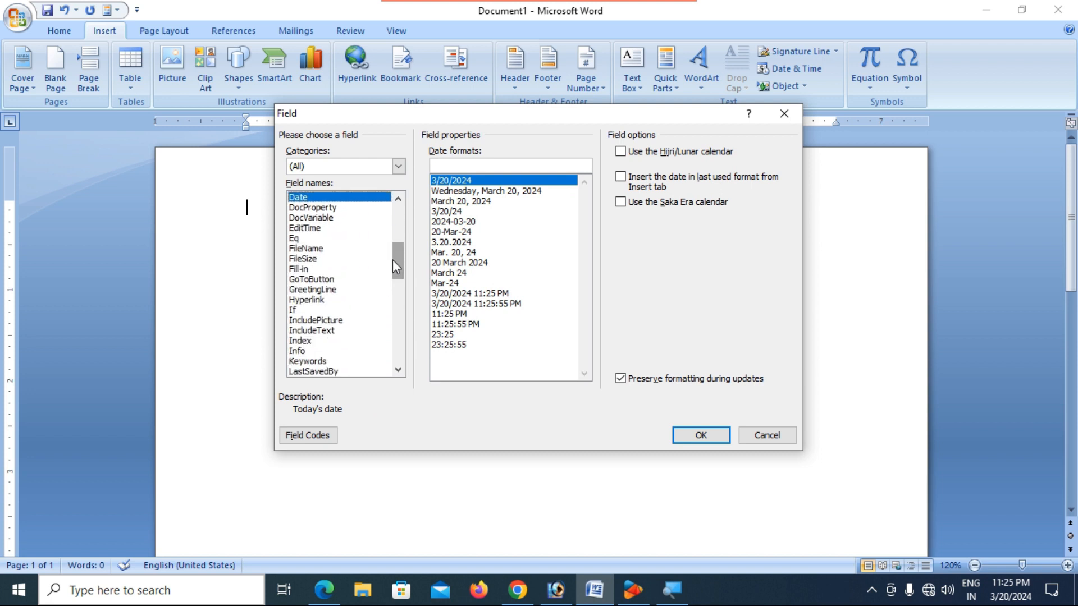
left_click(770, 436)
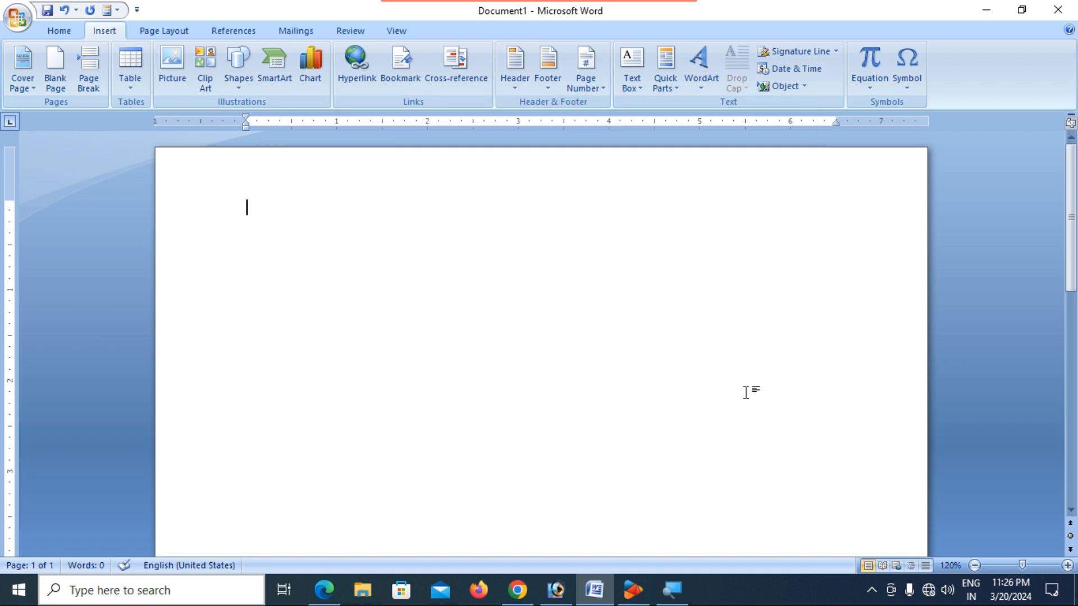
left_click(670, 88)
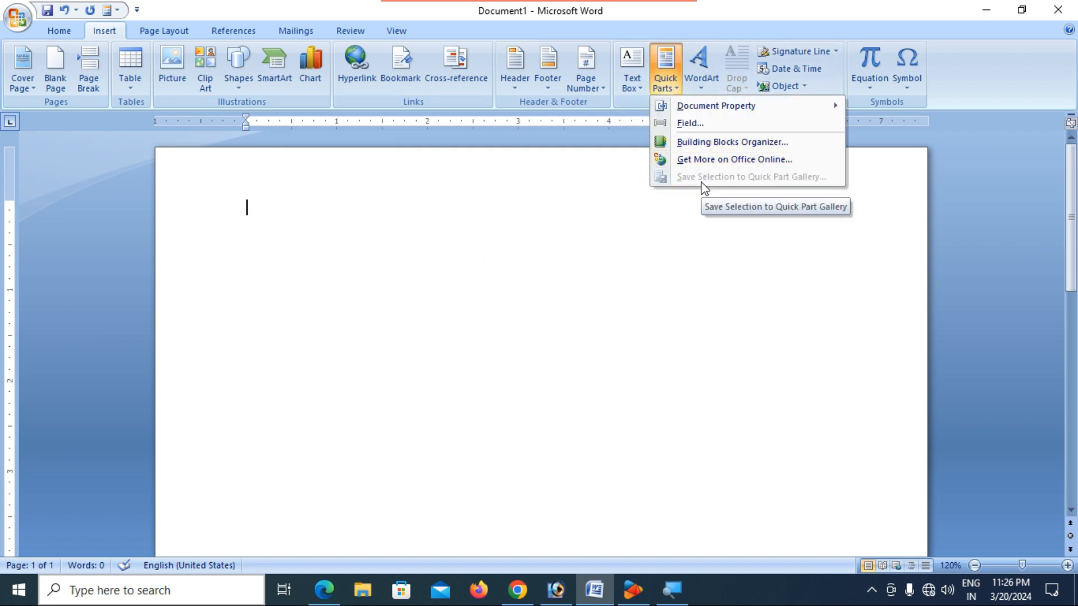
- Insert the Bibliography block via the Building Blocks Organizer, then select its heading and sentence
left_click(700, 143)
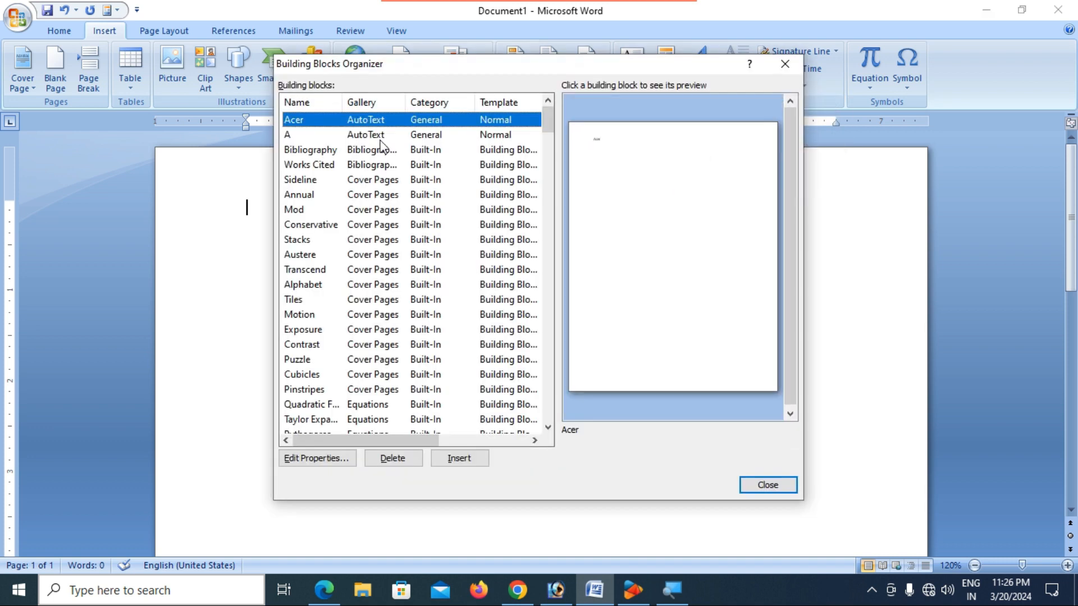
left_click(313, 150)
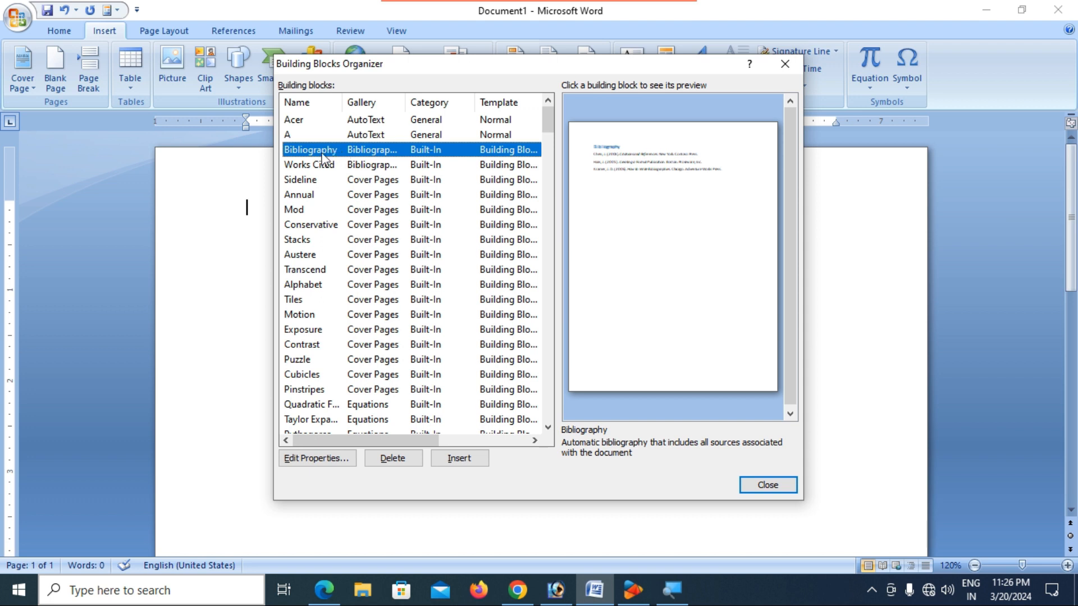
left_click(463, 464)
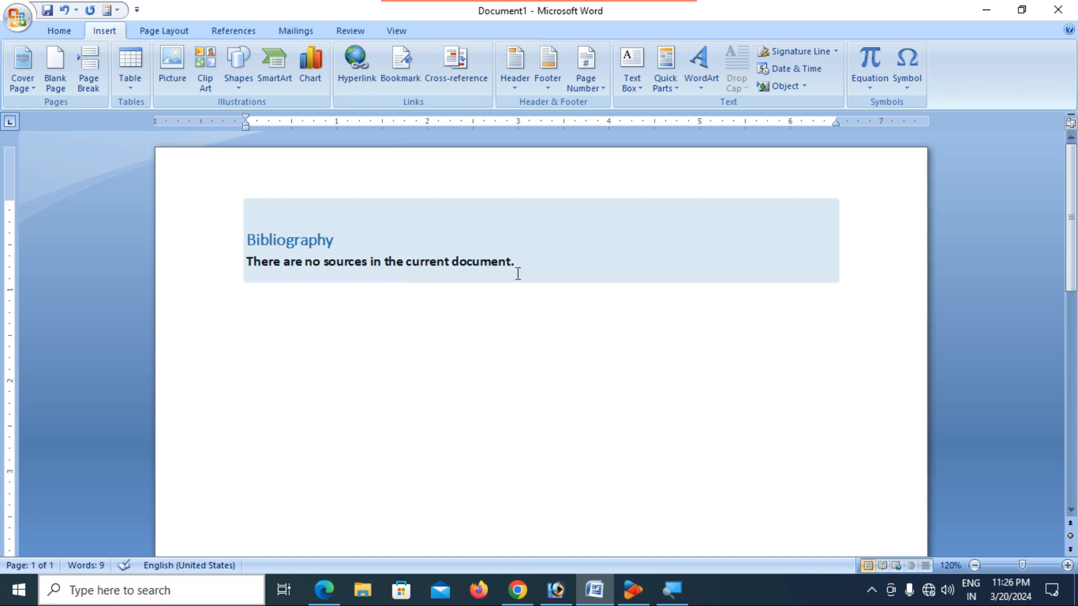
left_click_drag(531, 265, 242, 215)
- Delete the bibliography text and then its empty content control
key("Delete")
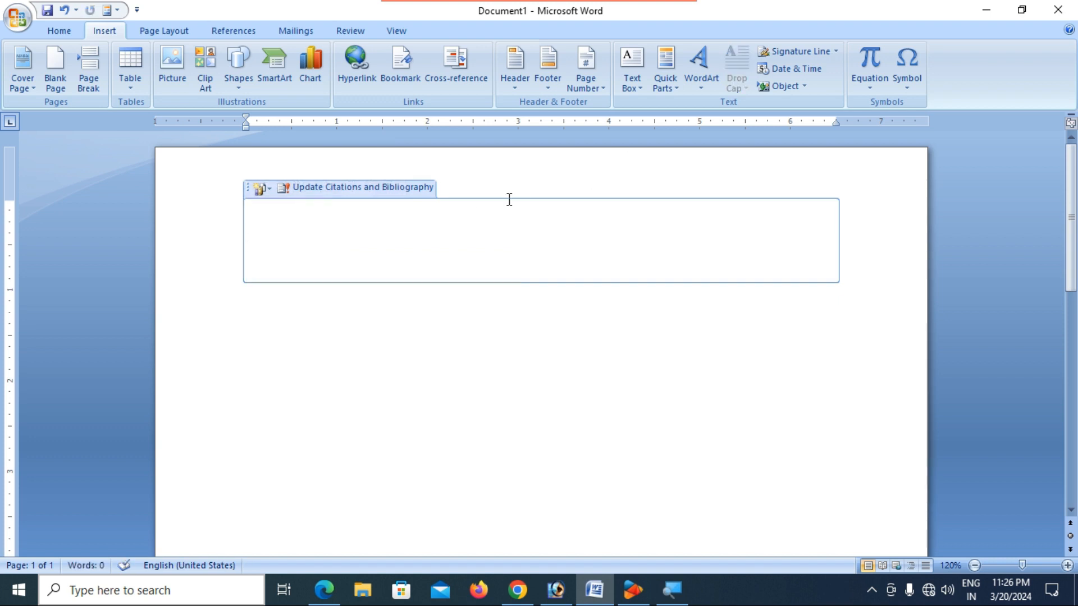
key("ctrl+a")
key("Delete")
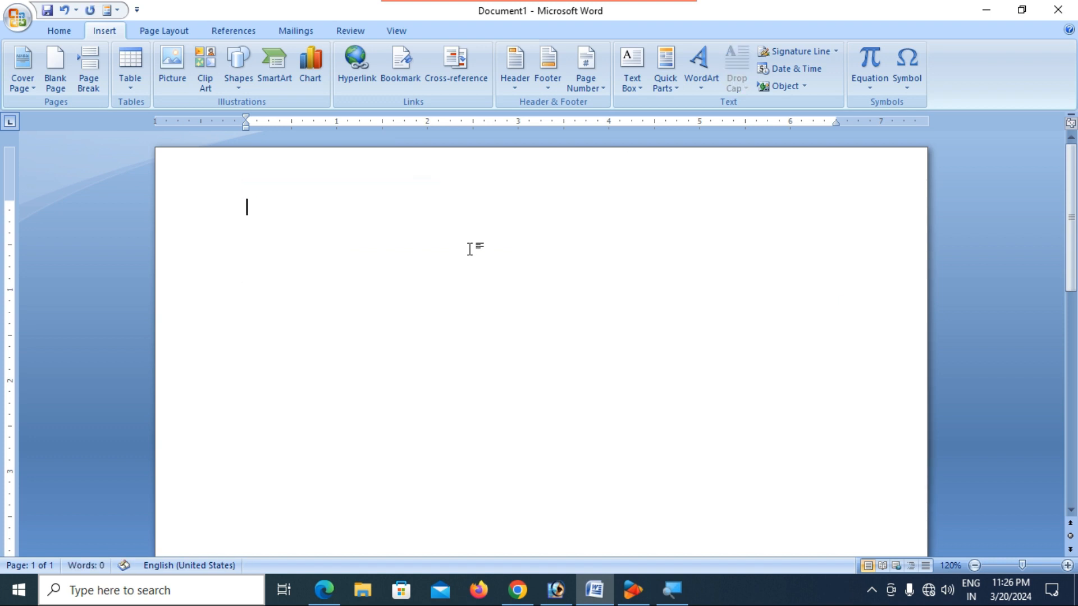
- Preview the Bibliography field in the Field dialog, then cancel without inserting it
left_click(660, 87)
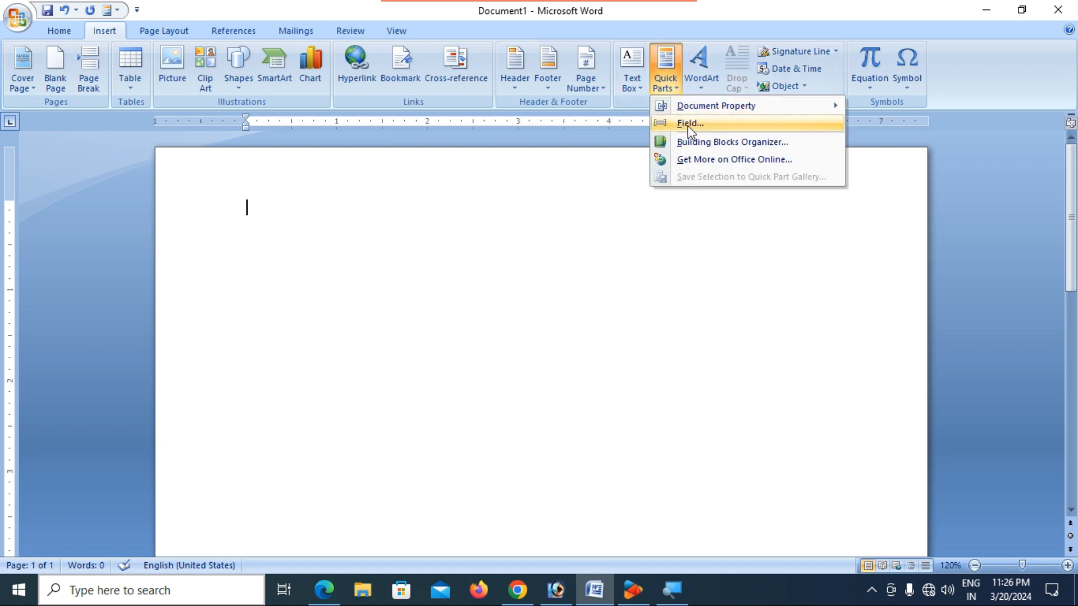
left_click(682, 122)
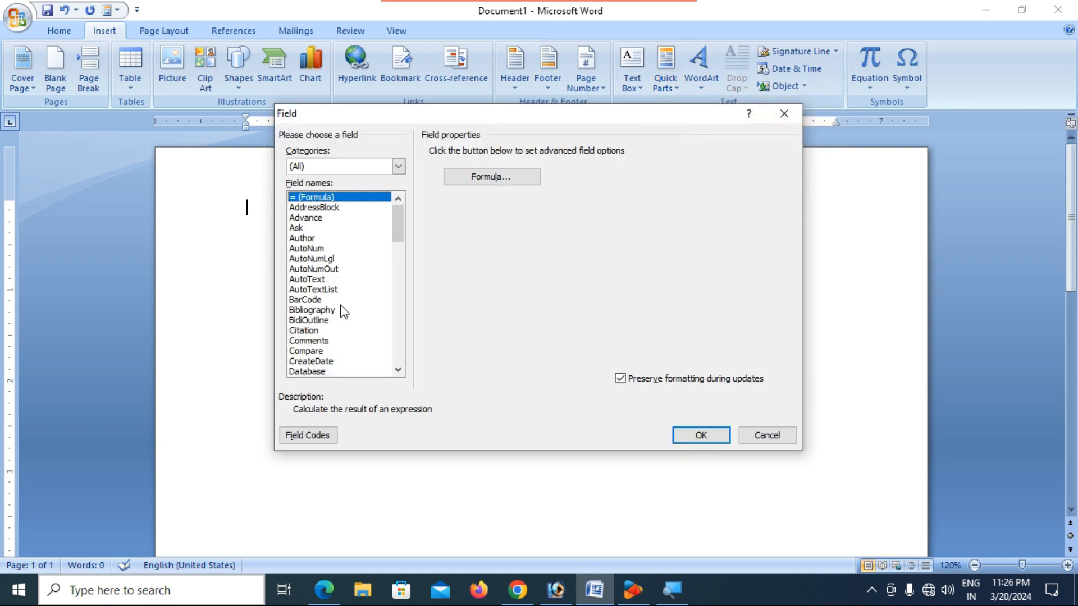
left_click(325, 312)
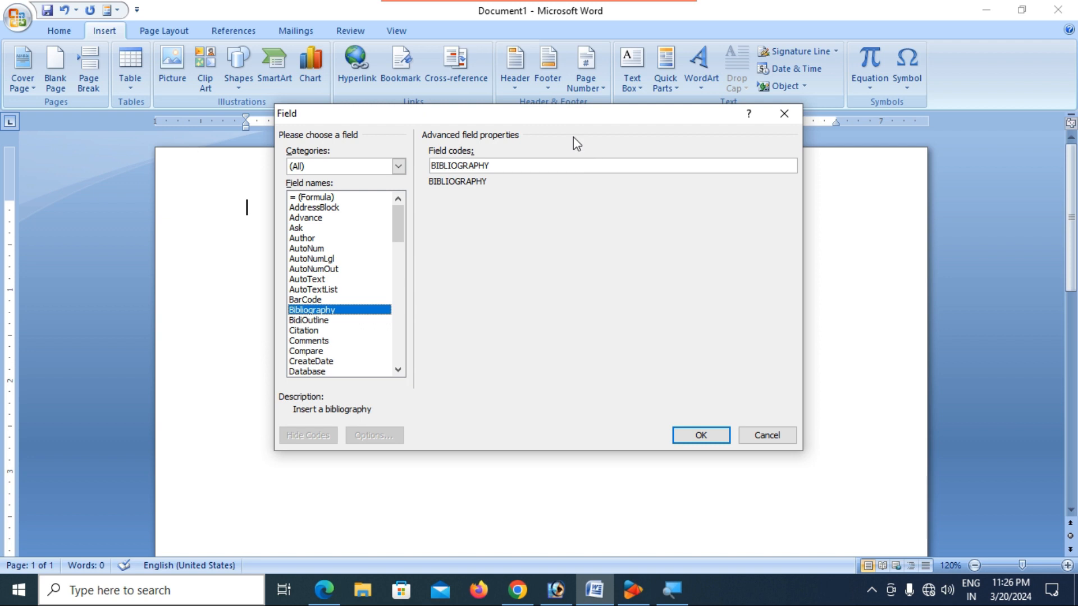
left_click(523, 164)
left_click(767, 436)
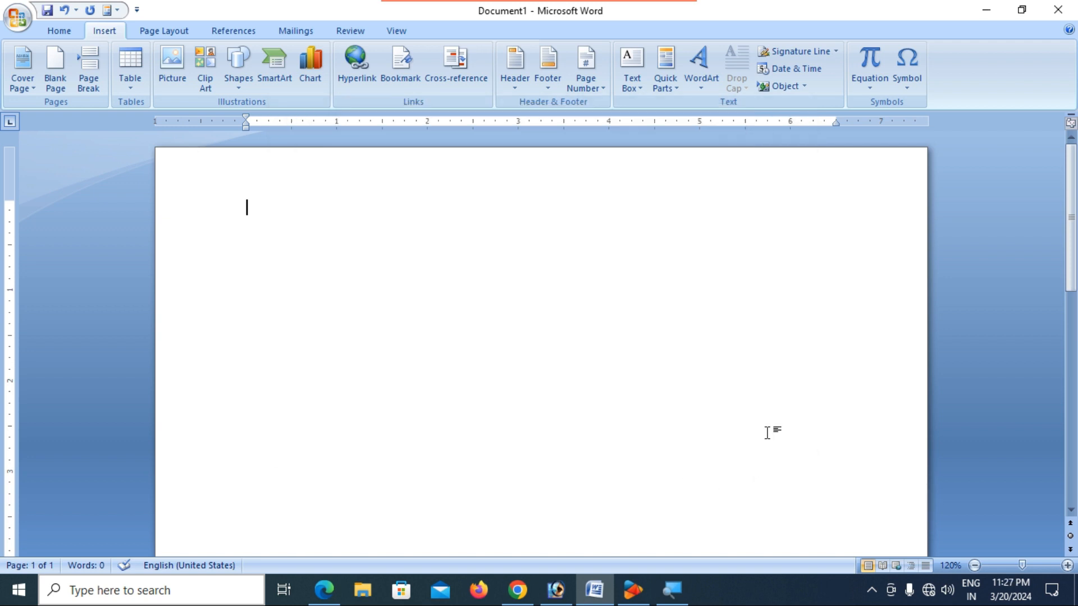
- Bring up the Quick Parts menu twice and dismiss it without choosing anything
left_click(676, 89)
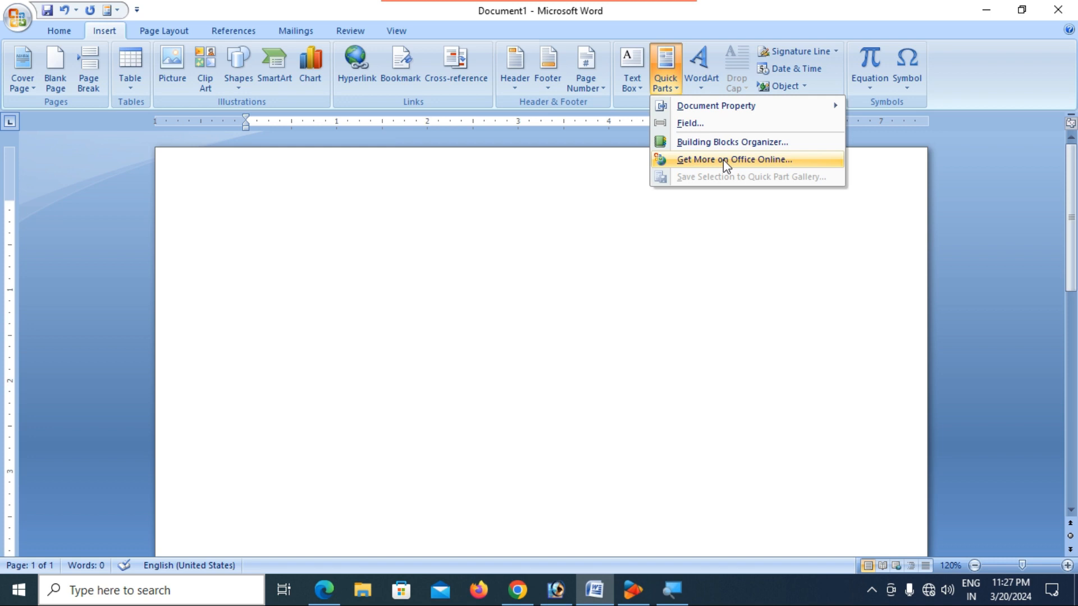
left_click(559, 236)
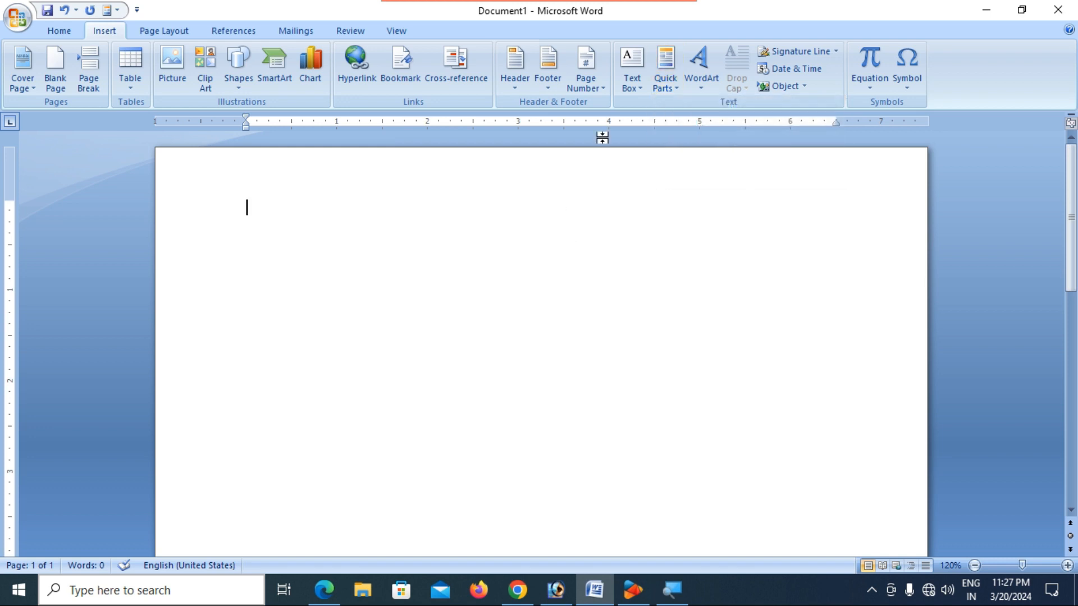
left_click(671, 85)
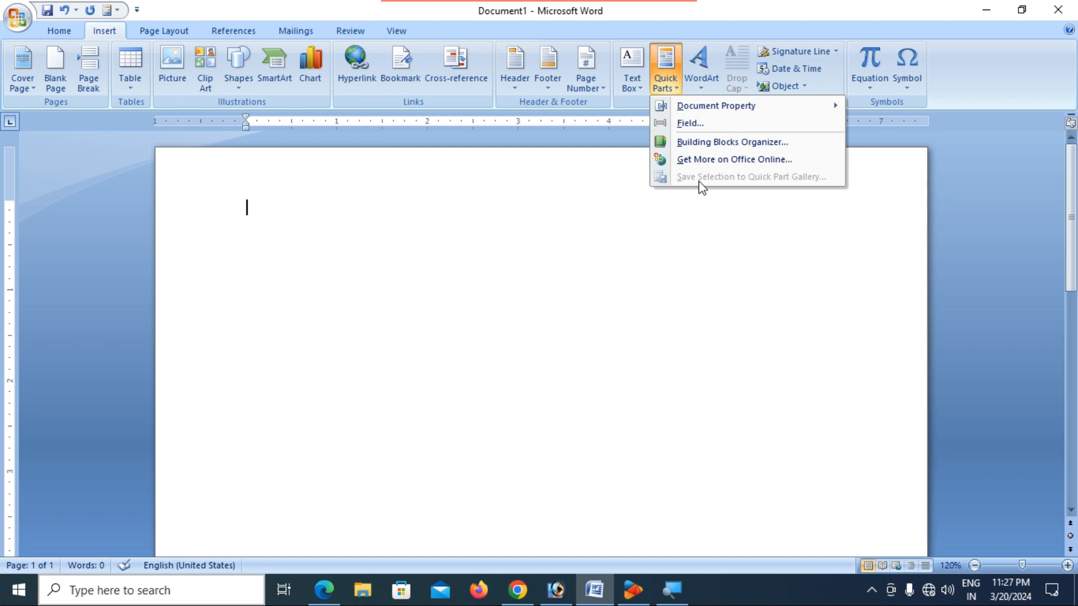
left_click(392, 242)
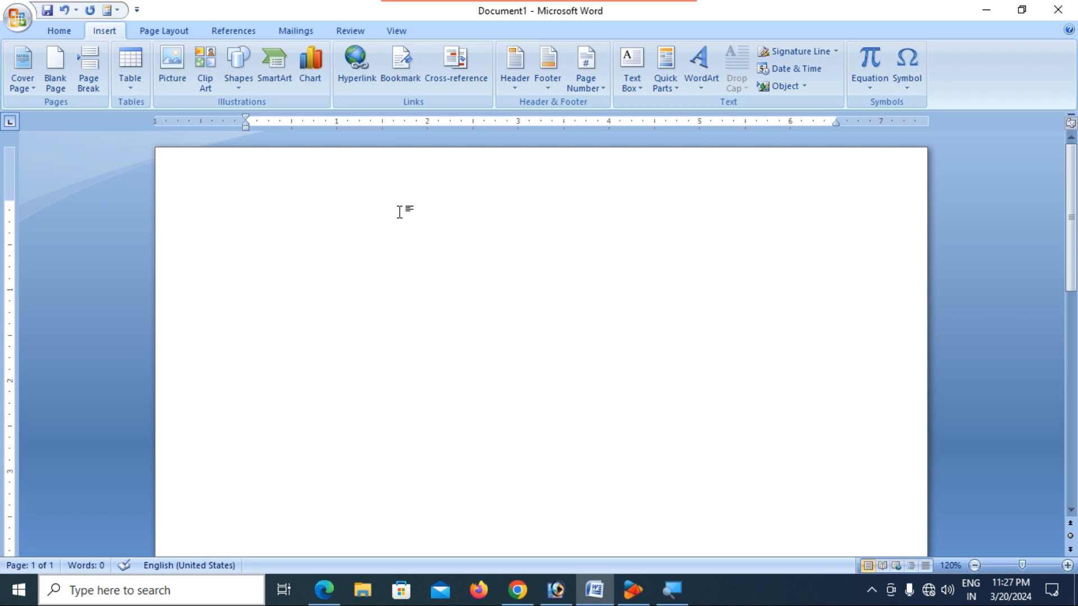
- Type the heading 'copyright' and paste the Copyright Act paragraph below it
type("c")
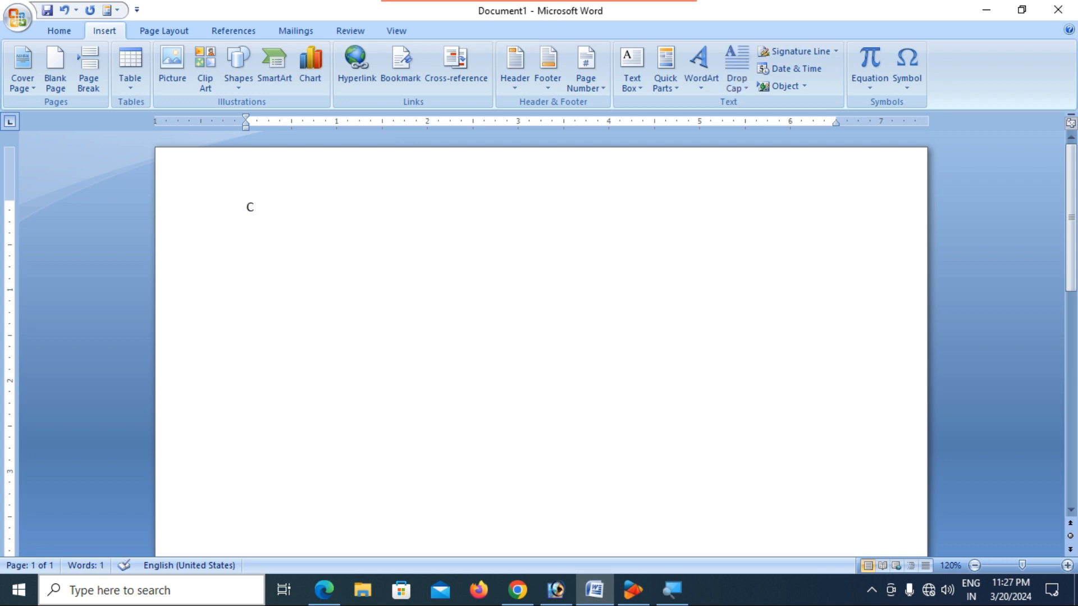
type("opyright")
key("Return")
type("The Copyright Act is a legal framework that governs the protection of original works of authorship. While I can't provide a verbatim excerpt of the Copyright Act due to its length and complexity, I can summarize its key components.")
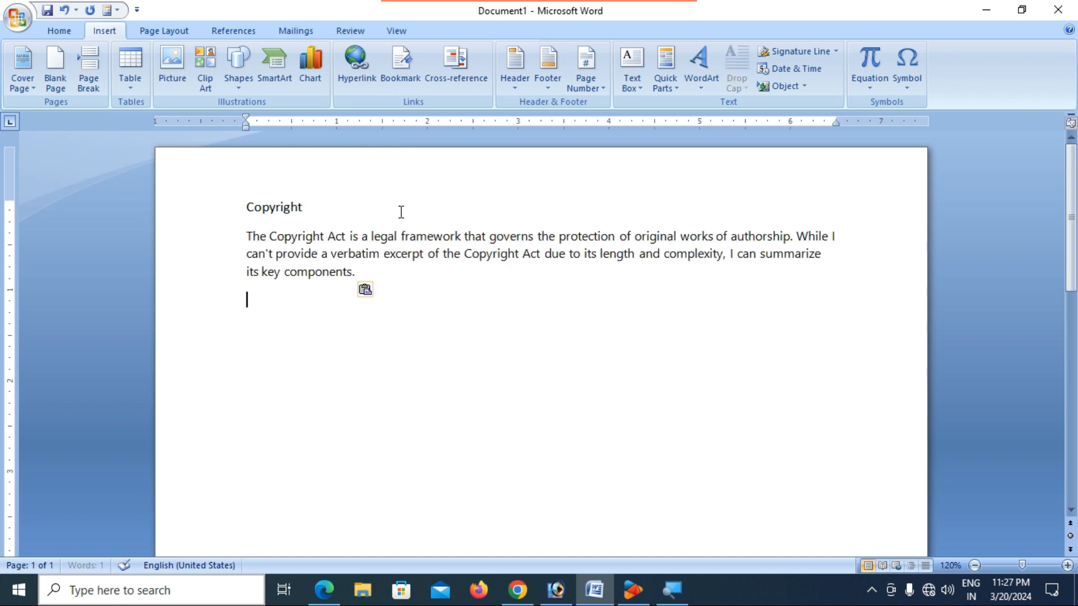
- Make the Copyright heading bold and enlarge its font size two steps
left_click_drag(247, 209, 315, 214)
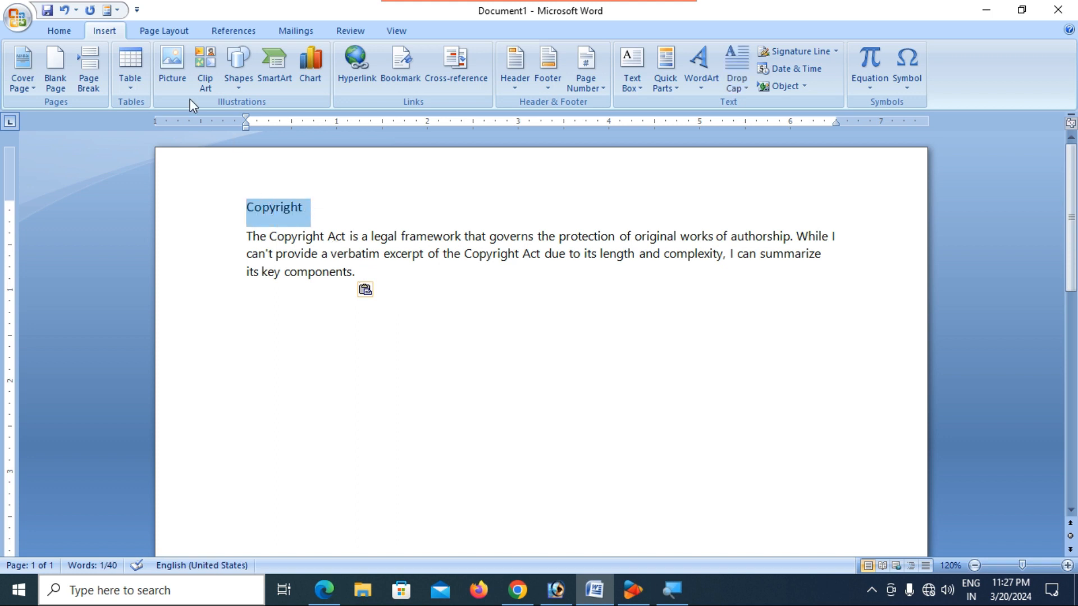
left_click(58, 31)
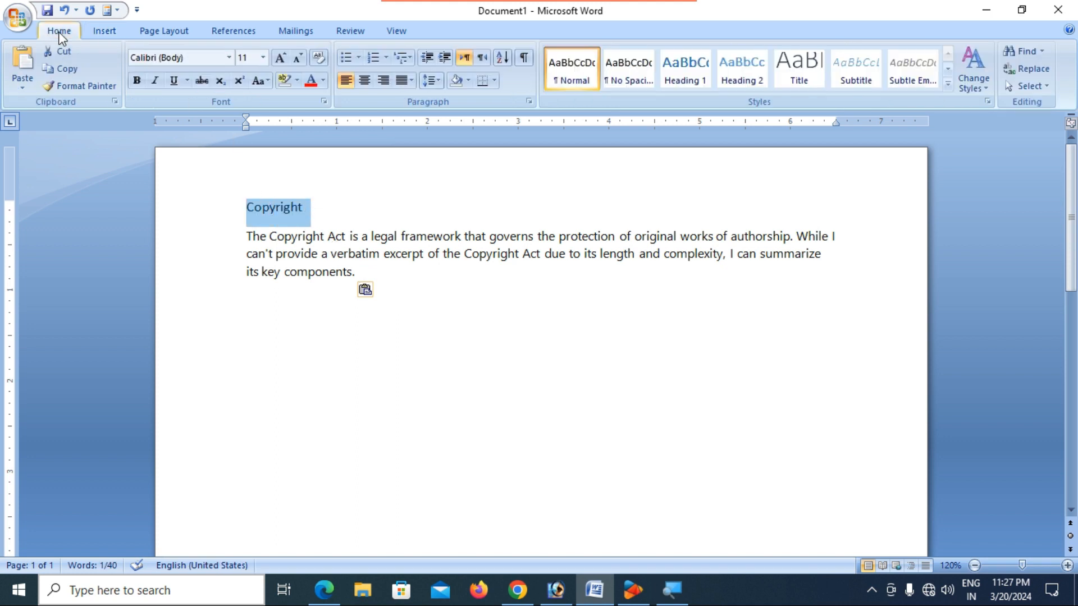
left_click(141, 82)
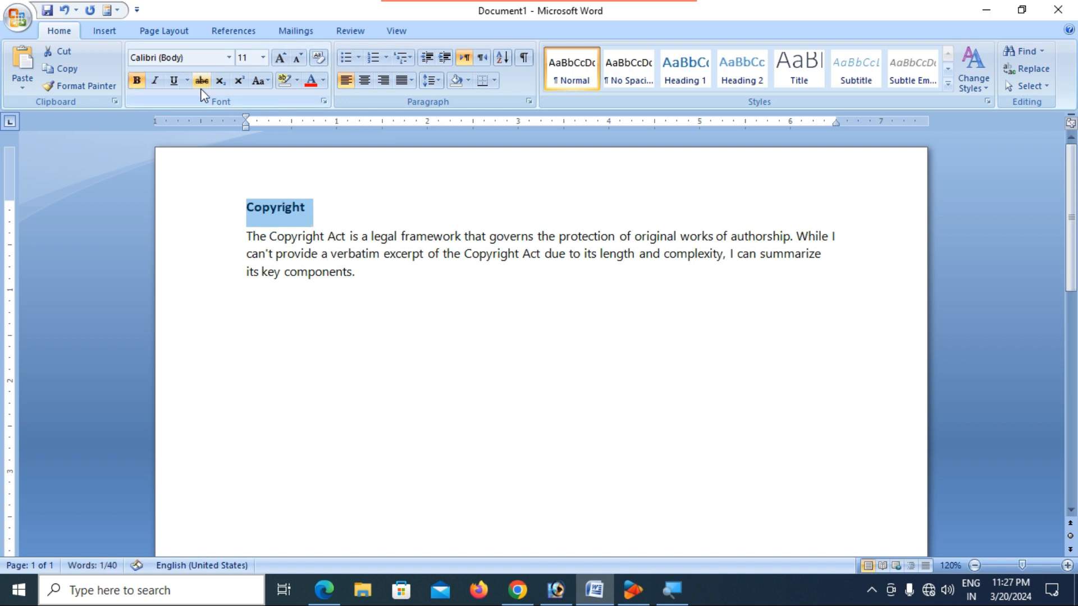
left_click(278, 59)
left_click(278, 61)
- Justify the Copyright Act paragraph
left_click(380, 296)
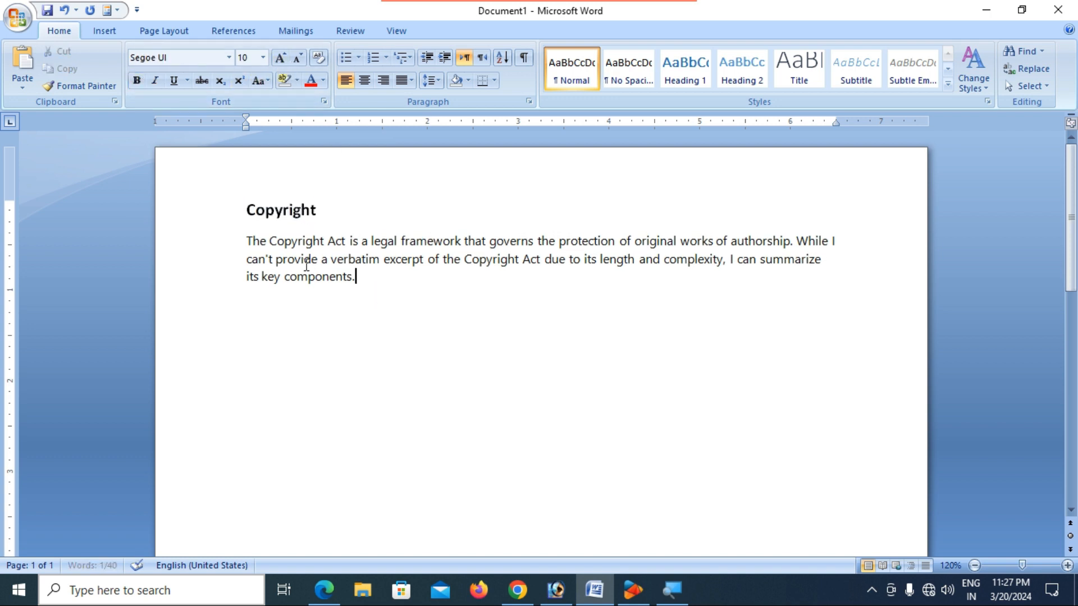
left_click_drag(250, 241, 363, 284)
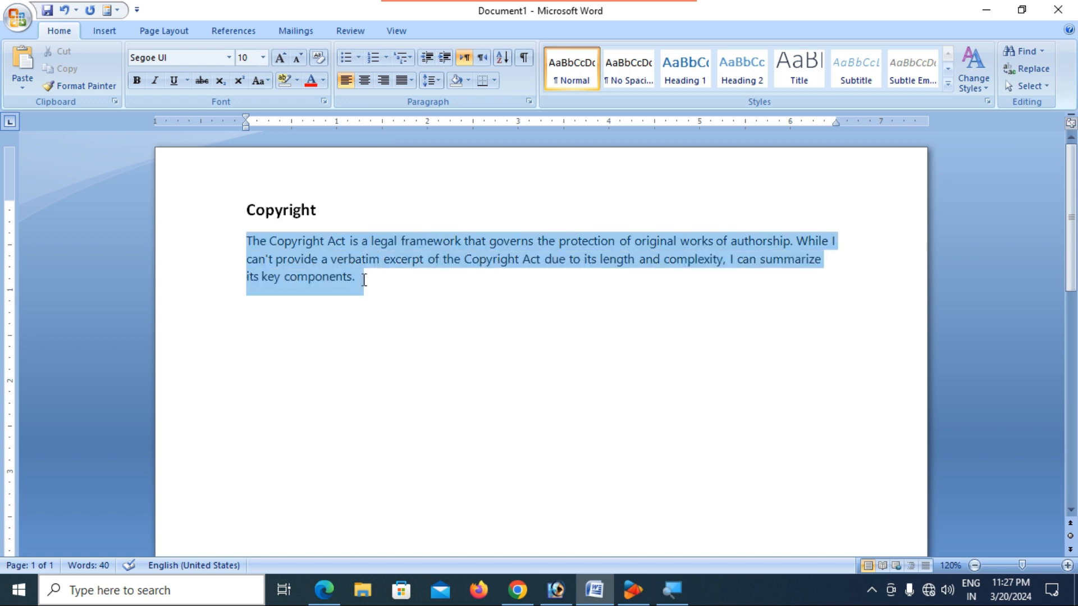
left_click(411, 80)
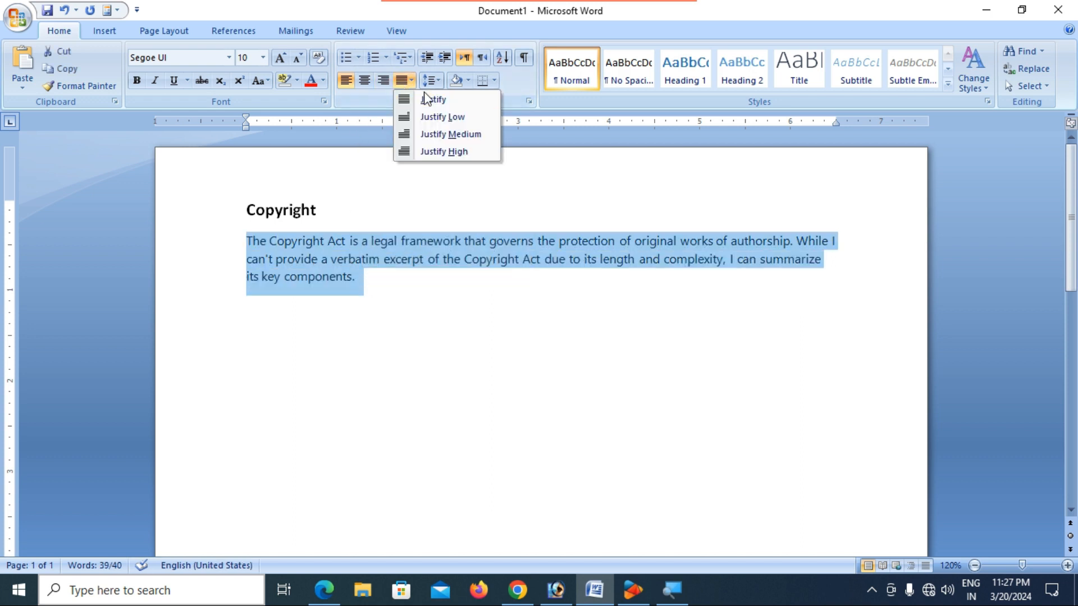
left_click(432, 98)
left_click(455, 293)
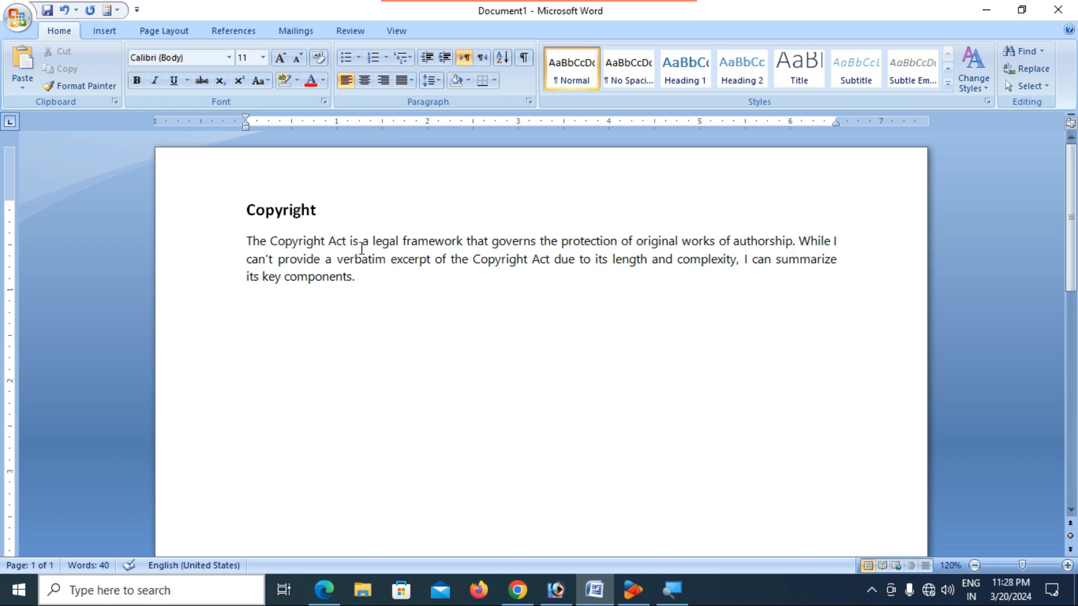
left_click(103, 31)
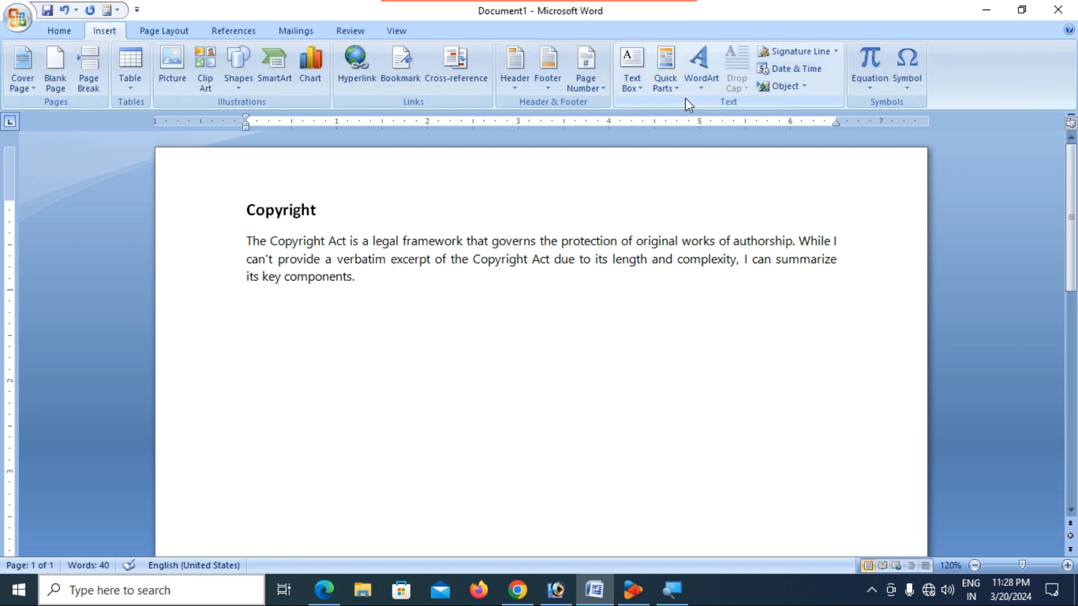
- Select the Copyright heading and paragraph, look at the Quick Parts menu, then close it
left_click_drag(246, 210, 379, 286)
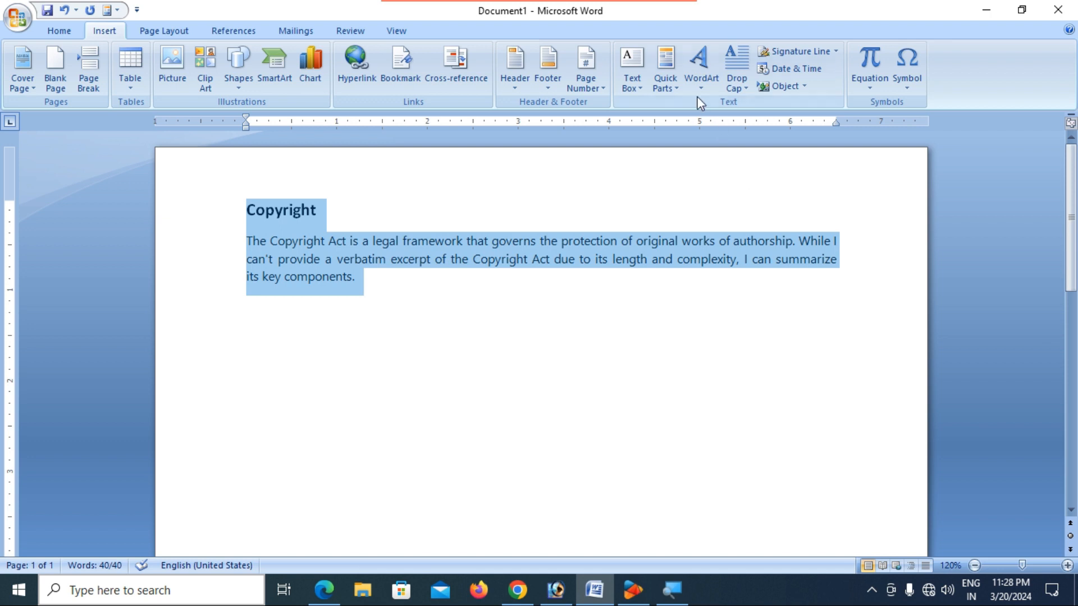
left_click(676, 87)
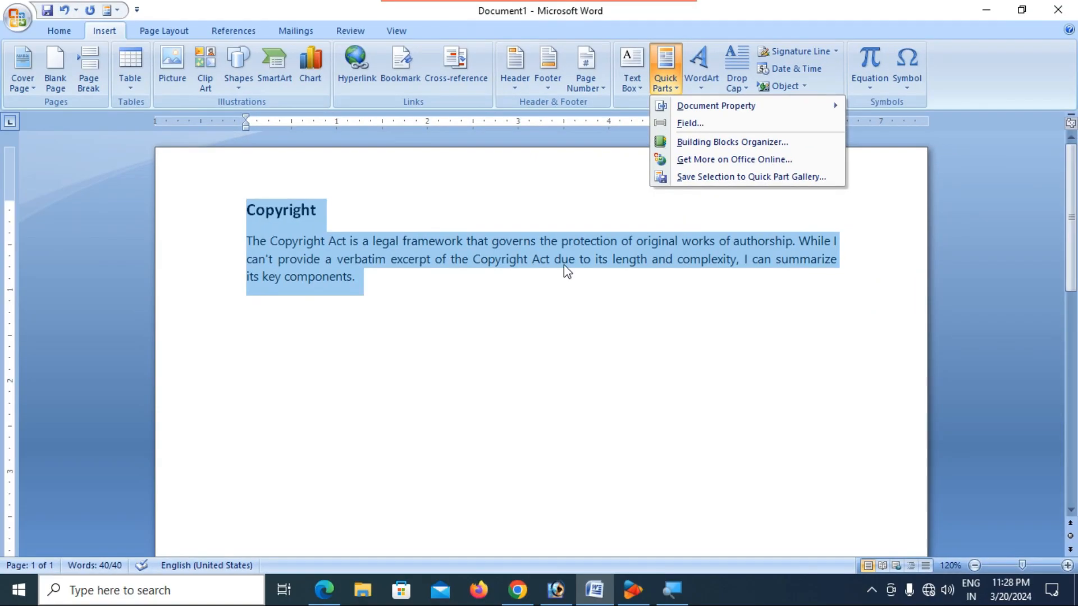
left_click(363, 404)
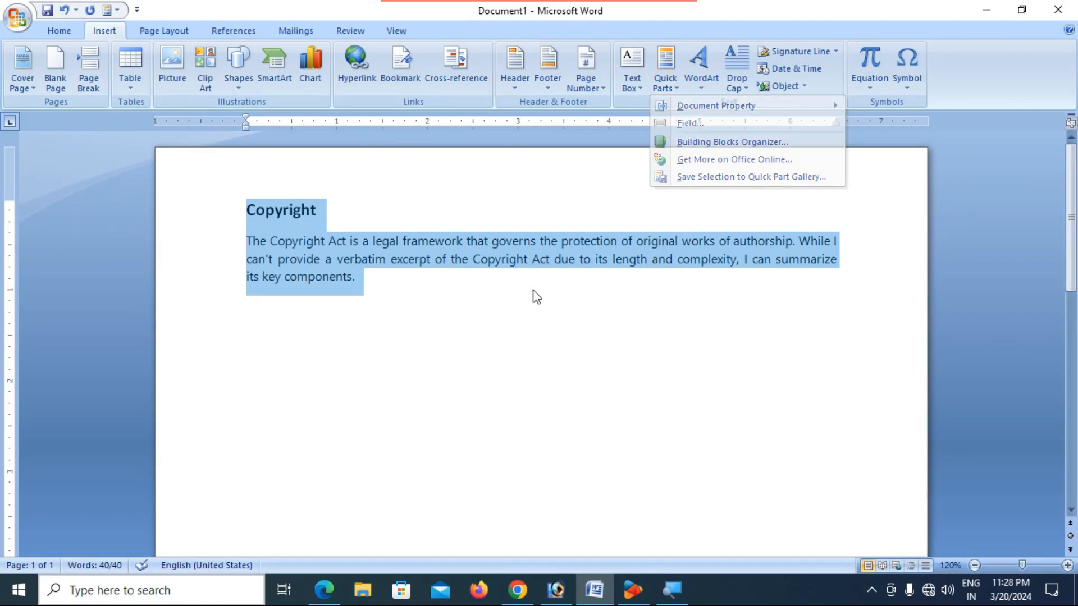
left_click(411, 277)
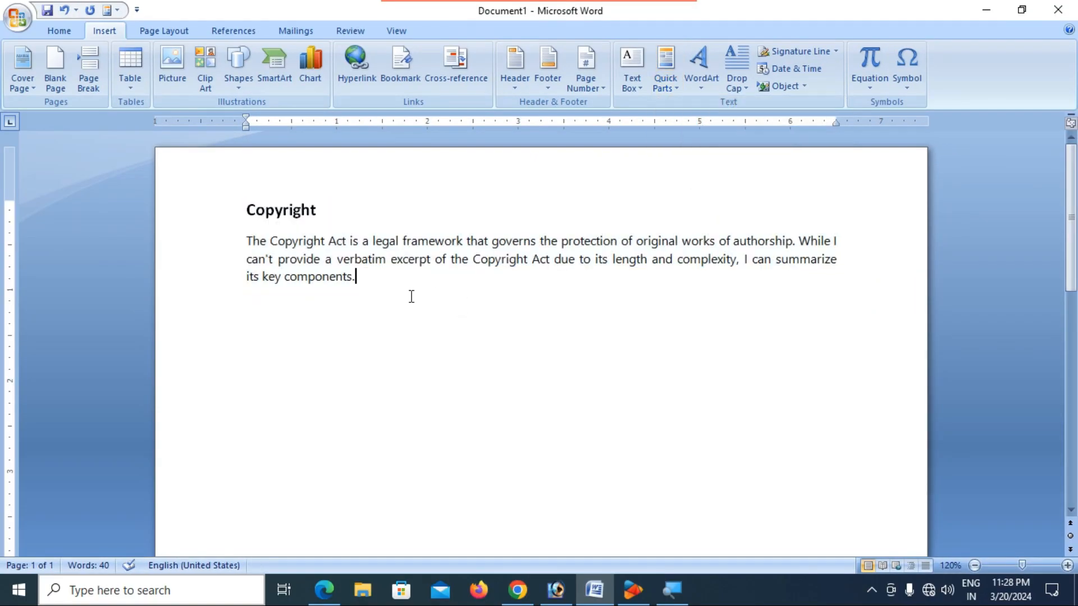
- Save the selected text as Quick Part 'Copyright' in the Quick Parts gallery, General category
left_click_drag(247, 213, 362, 281)
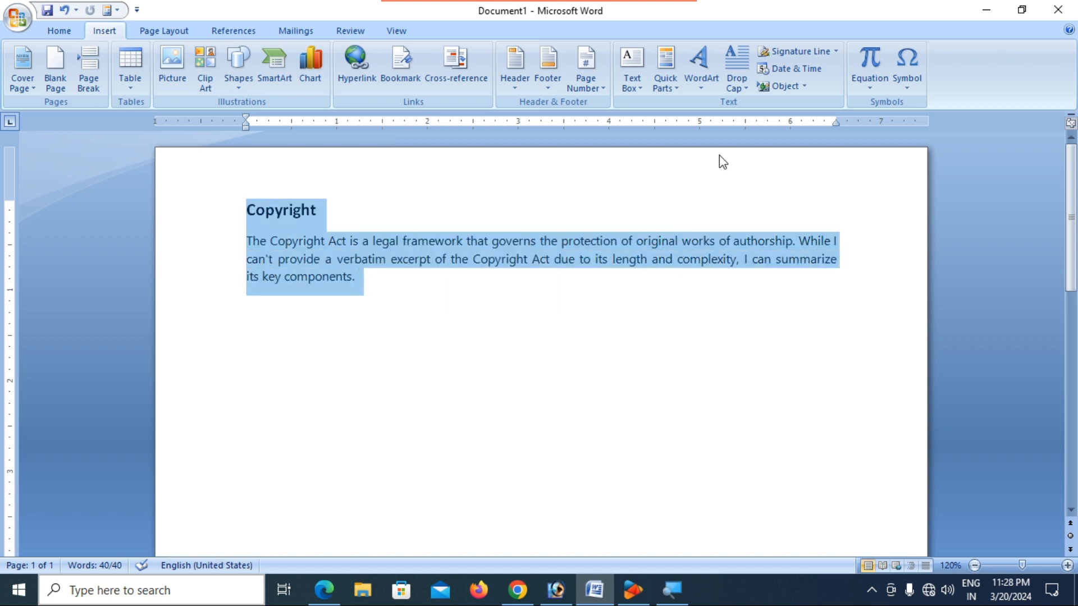
left_click(666, 85)
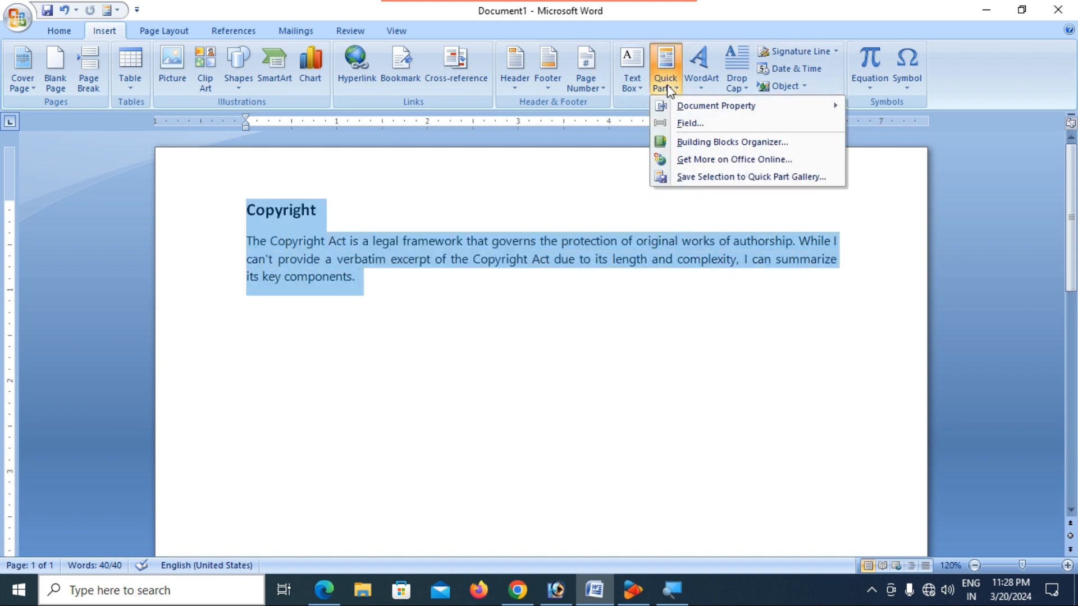
left_click(708, 178)
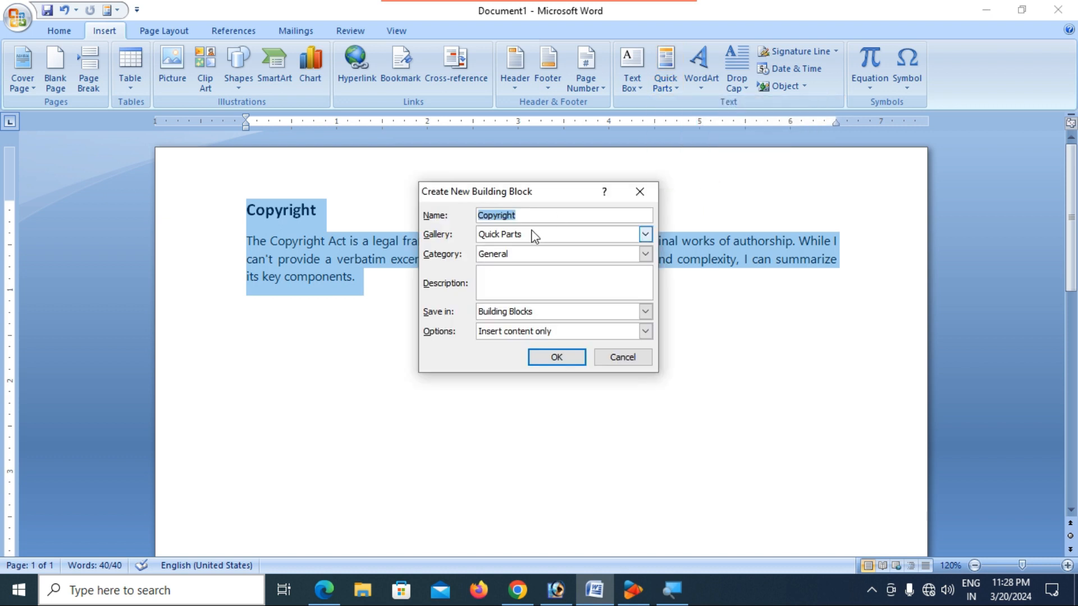
left_click(544, 215)
left_click(547, 235)
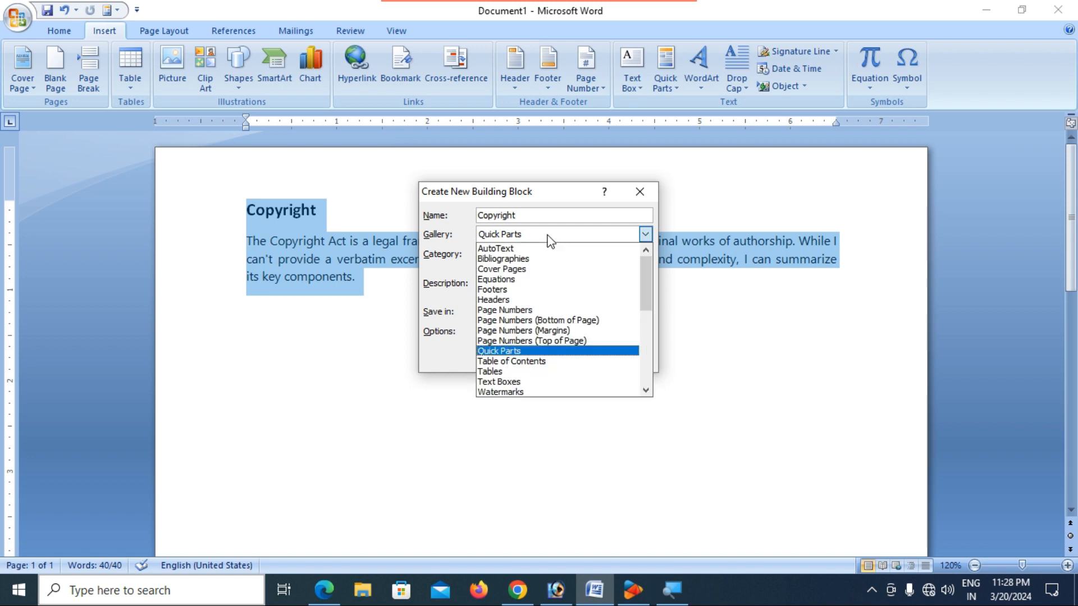
left_click(548, 240)
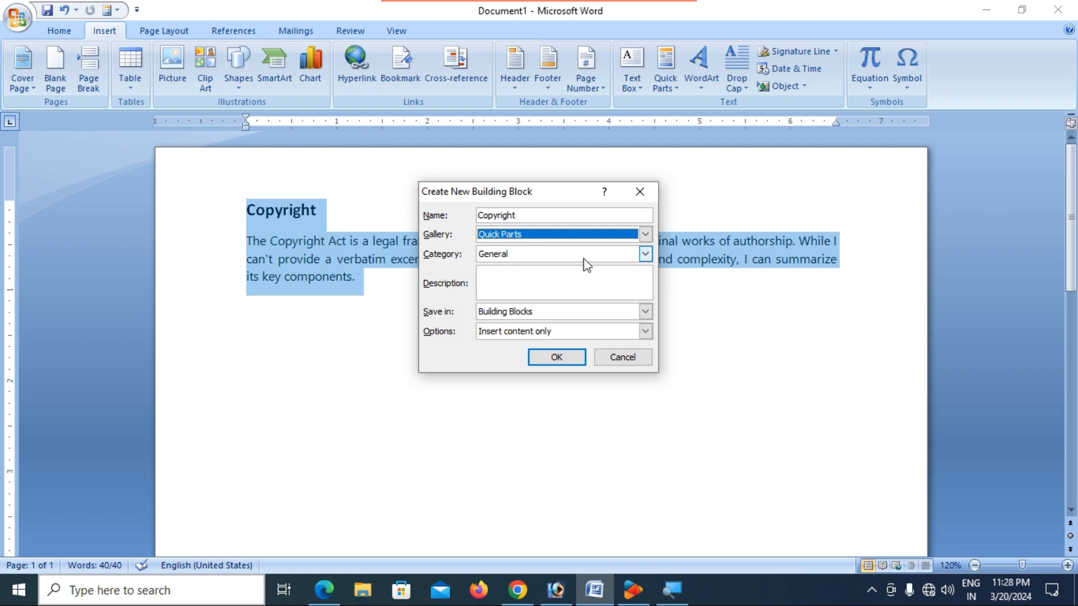
left_click(644, 256)
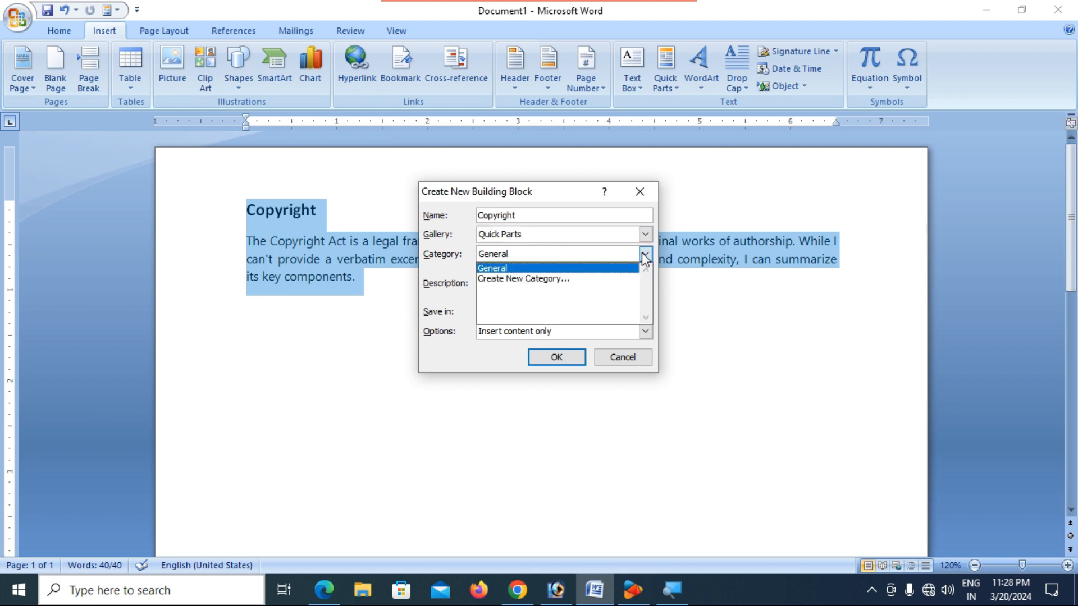
left_click(614, 268)
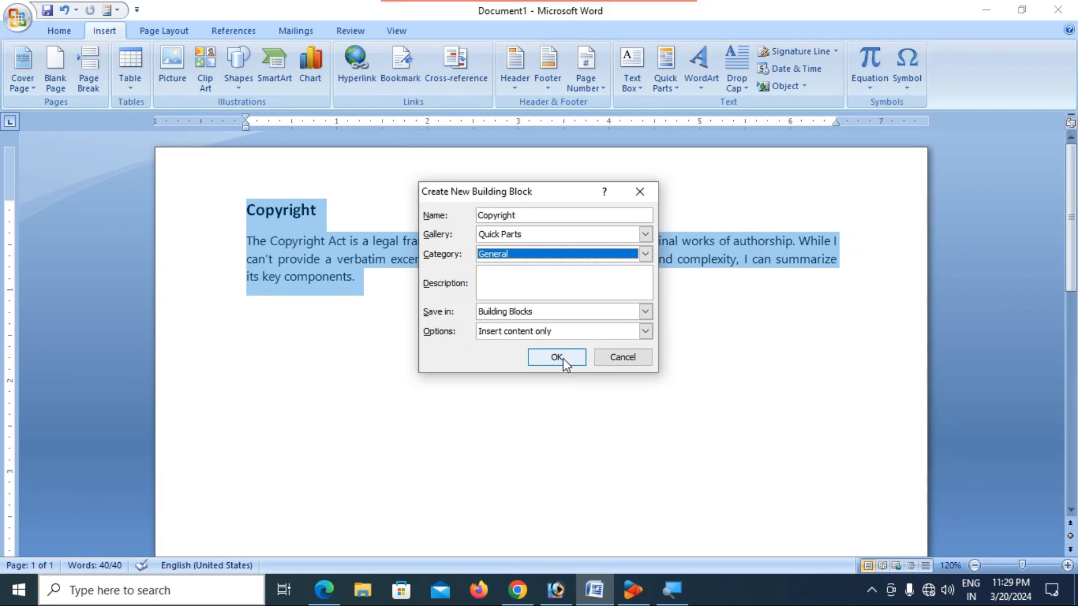
left_click(568, 362)
left_click(570, 340)
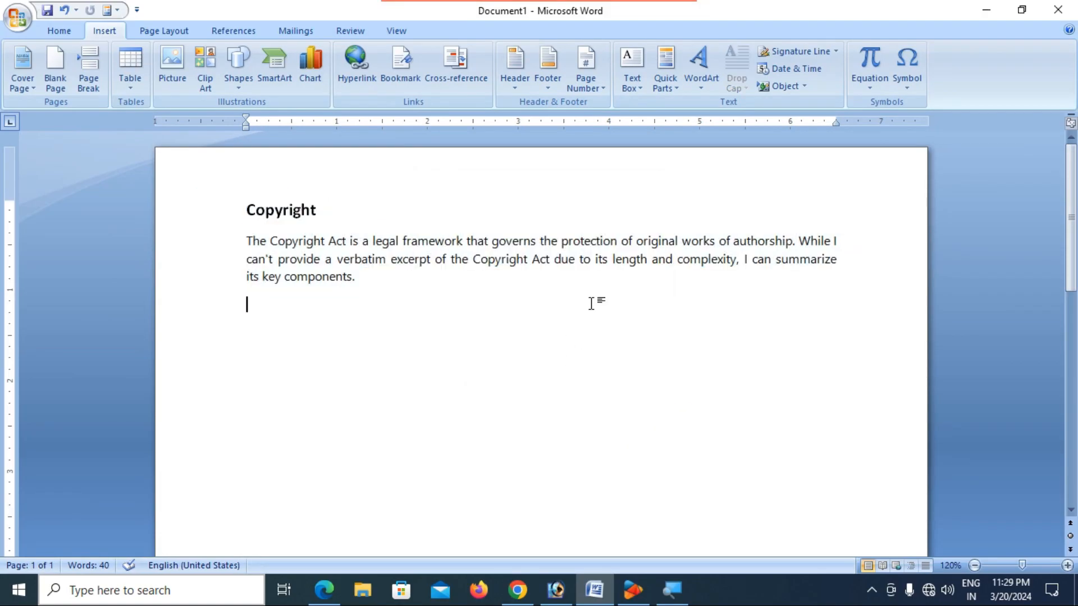
- Select and delete the Copyright heading and paragraph
left_click(398, 294)
left_click_drag(397, 294, 247, 230)
key("Delete")
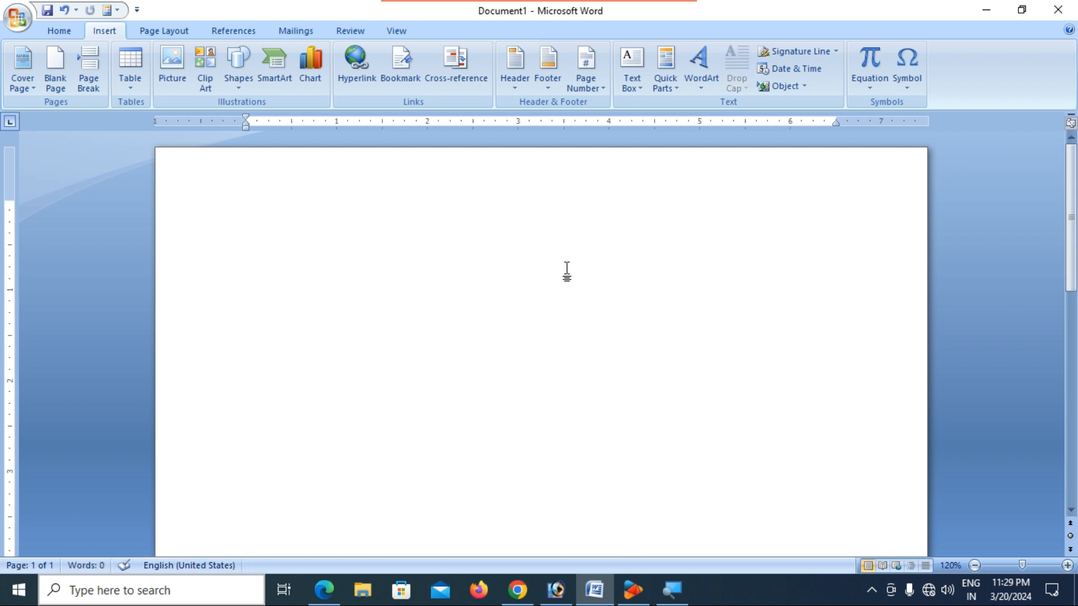
- Insert the saved Copyright Quick Part four times in a row
left_click(671, 86)
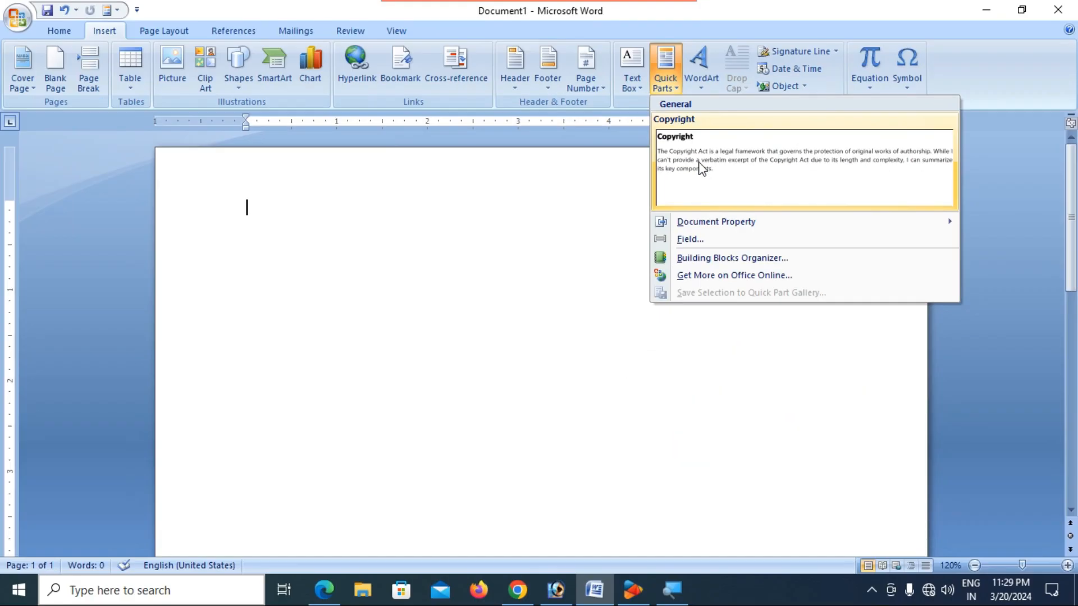
left_click(698, 161)
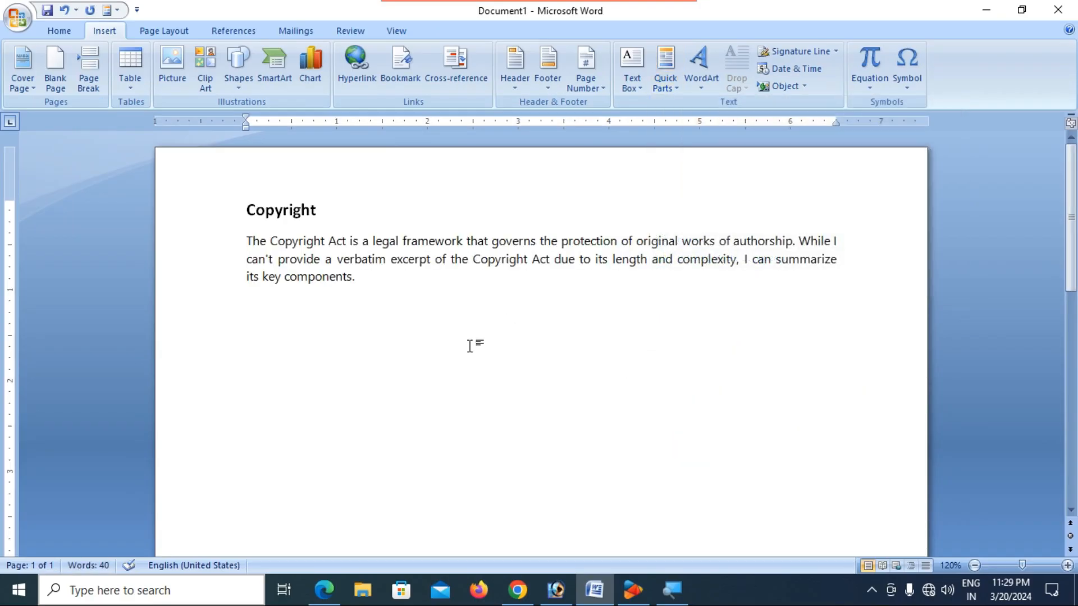
left_click(665, 84)
left_click(686, 152)
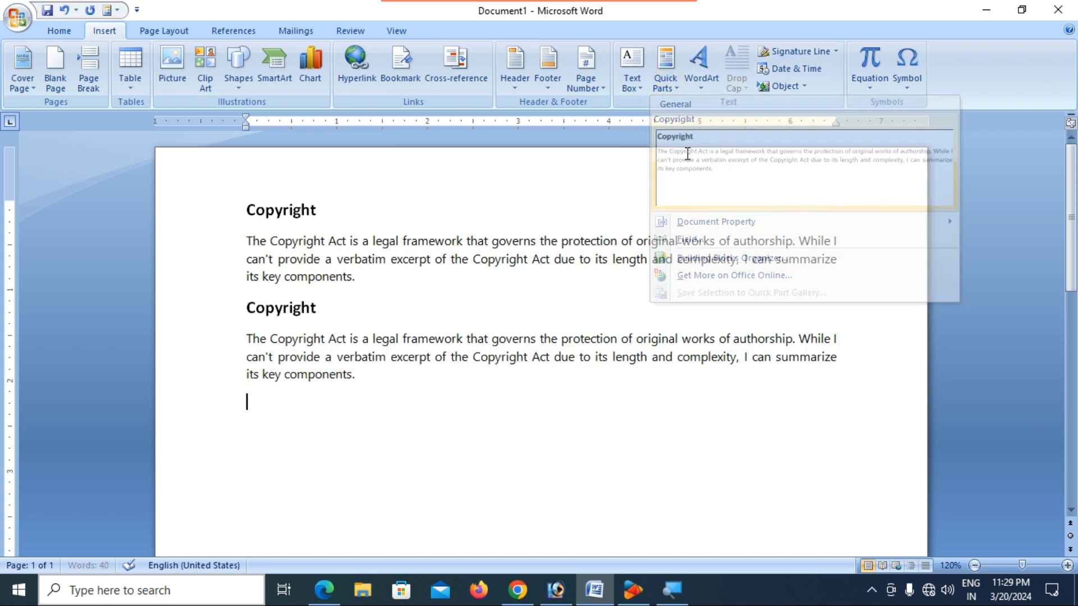
left_click(666, 83)
left_click(689, 157)
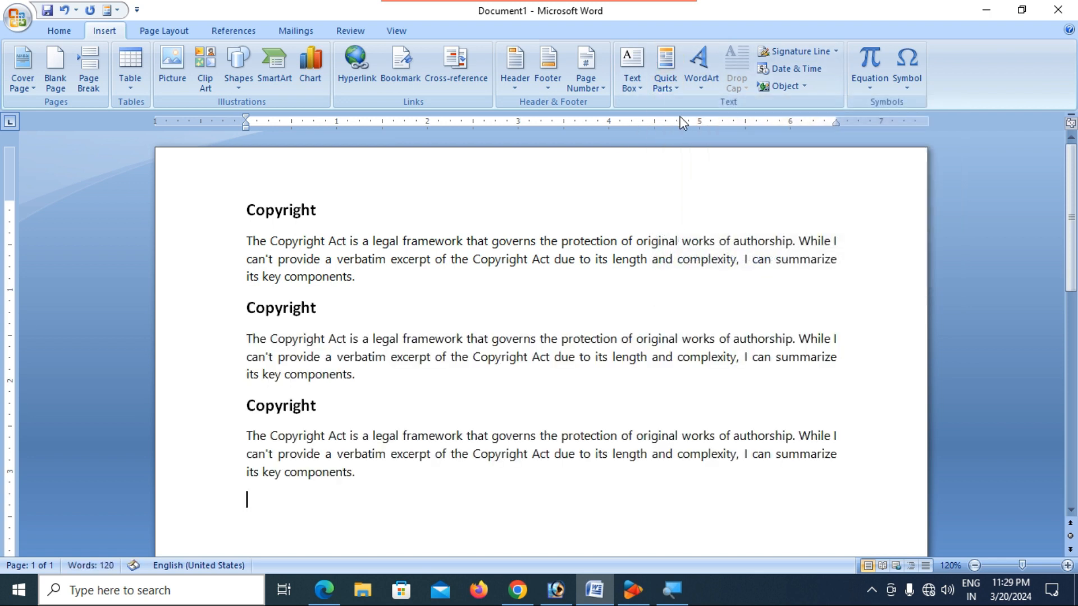
left_click(662, 88)
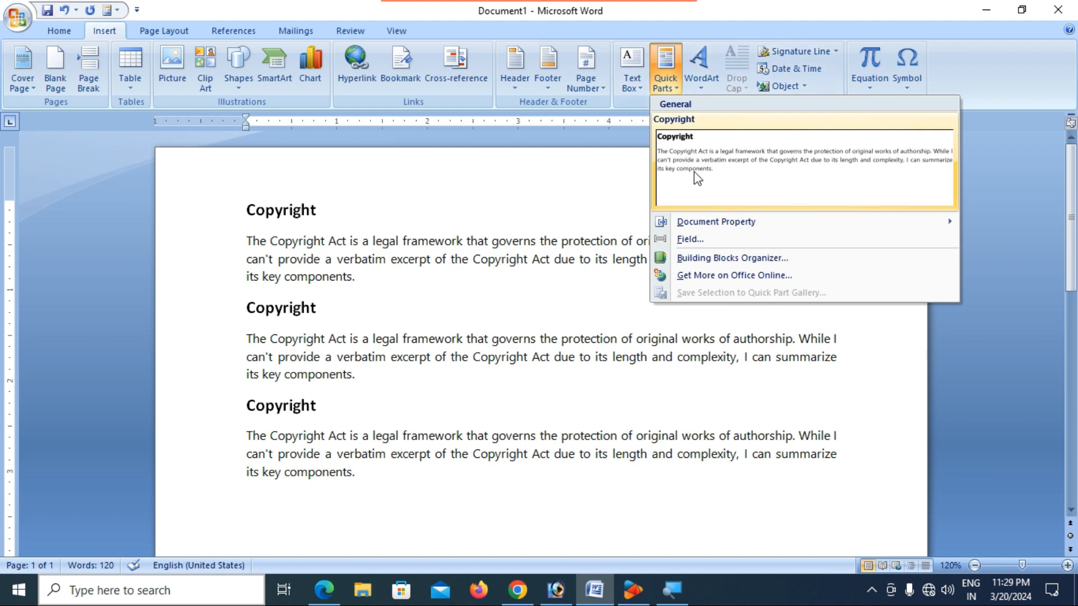
left_click(694, 172)
- Select all the document text with Ctrl+A and delete it
scroll(423, 359, "up", 2)
scroll(422, 355, "up", 5)
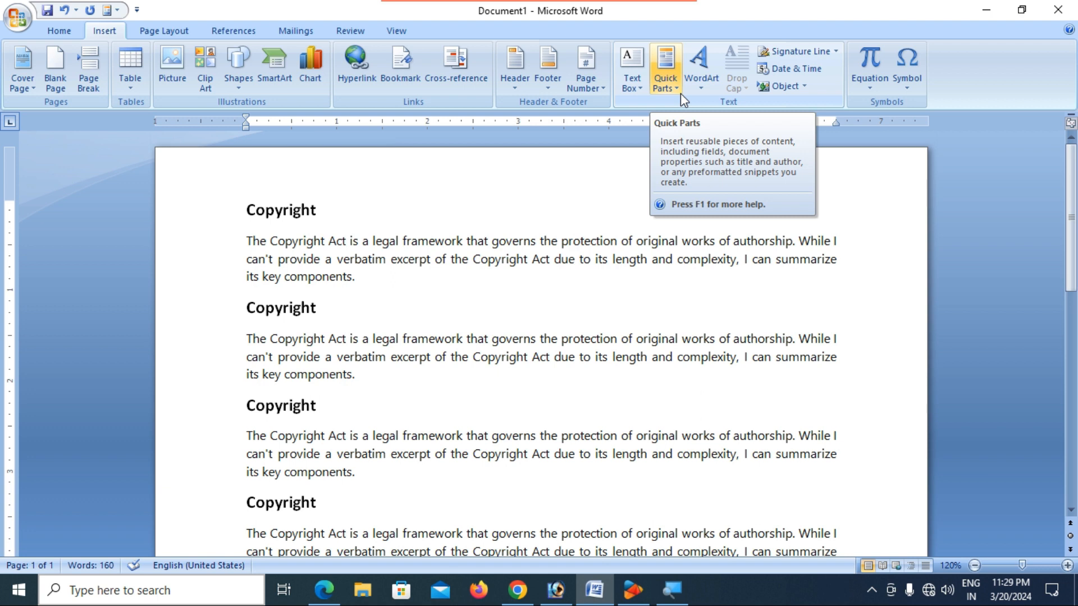
key("ctrl+a")
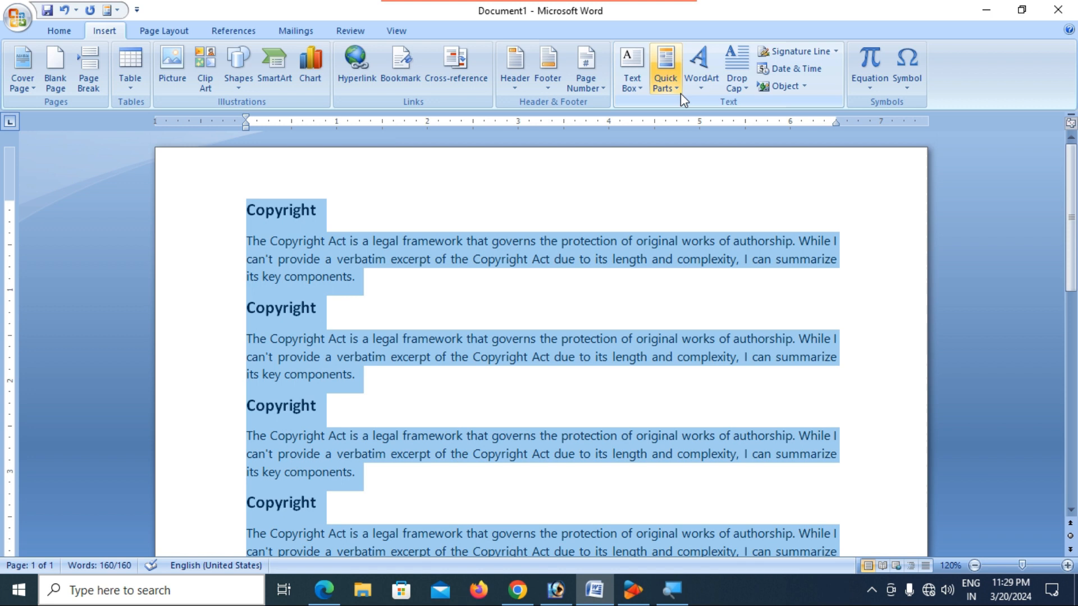
key("Delete")
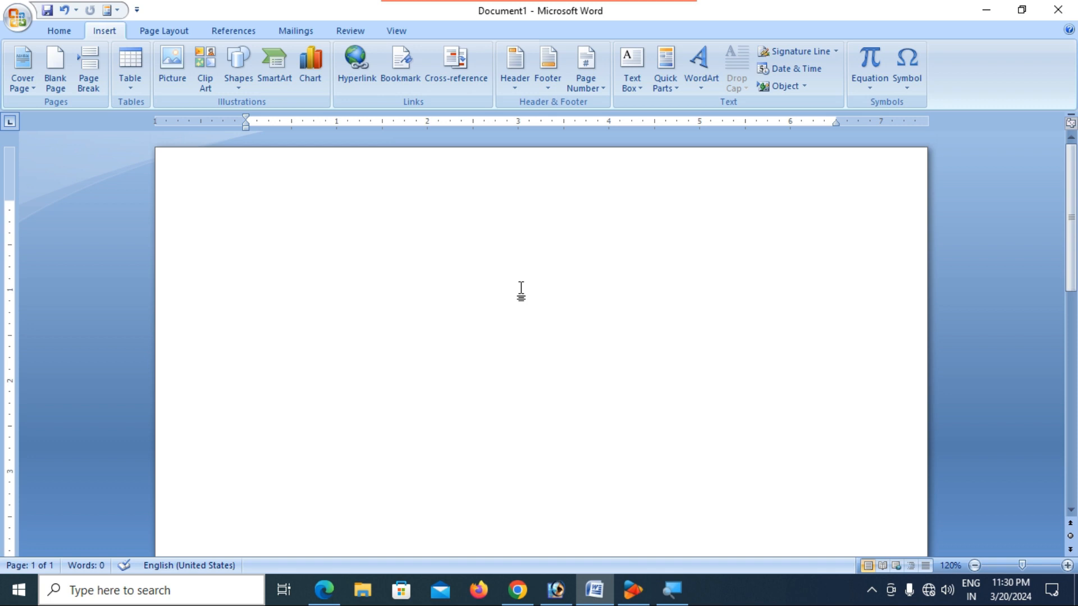
- Type 'OFFICE NO PROBLEM' and enlarge its font size two steps
type("O")
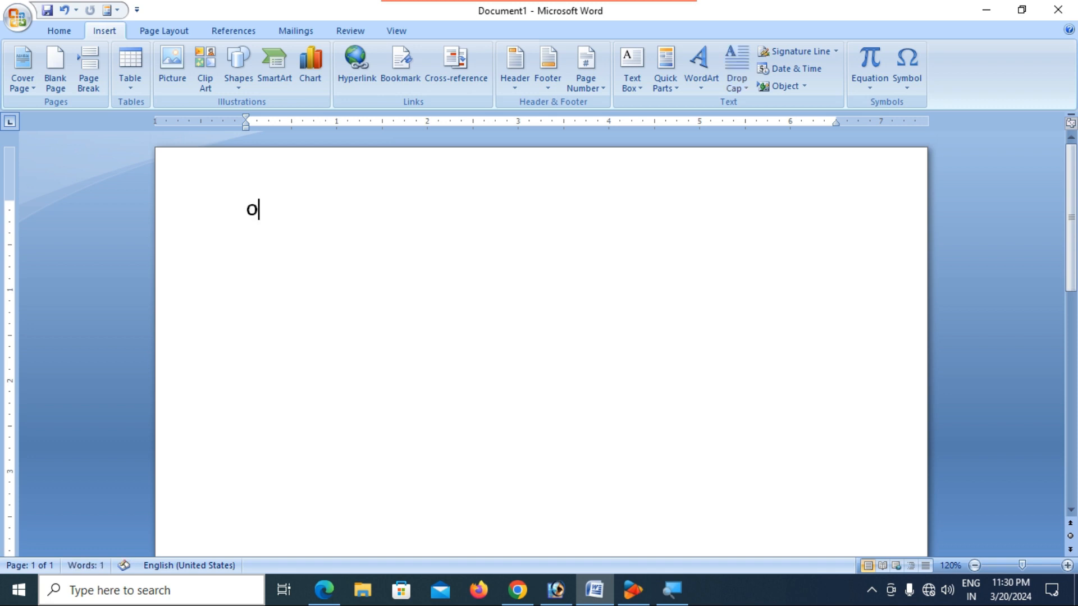
type("FFICE NO PROBLEM")
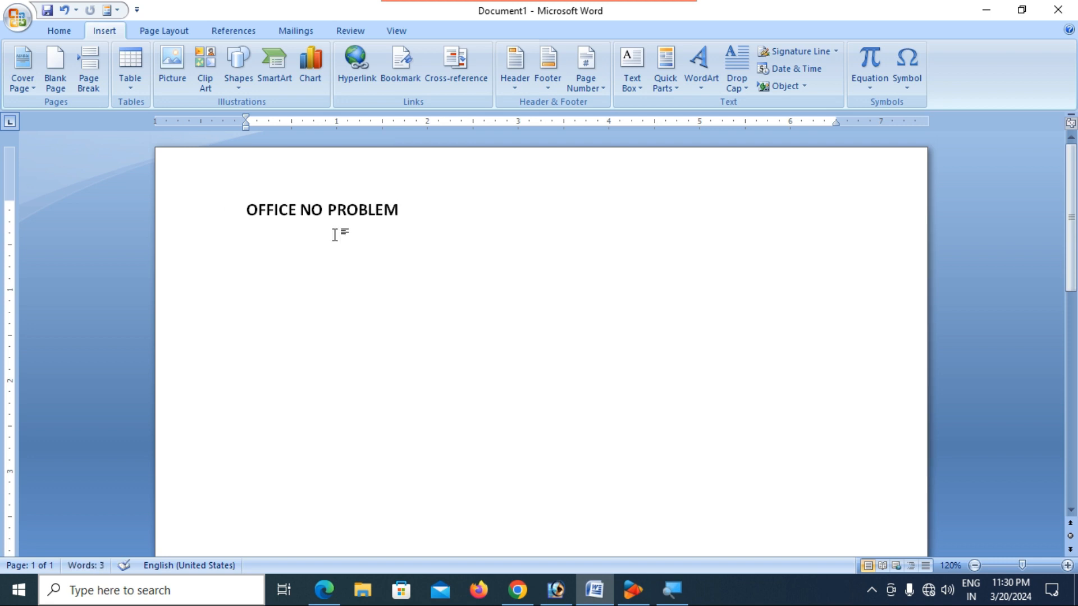
left_click_drag(247, 212, 421, 207)
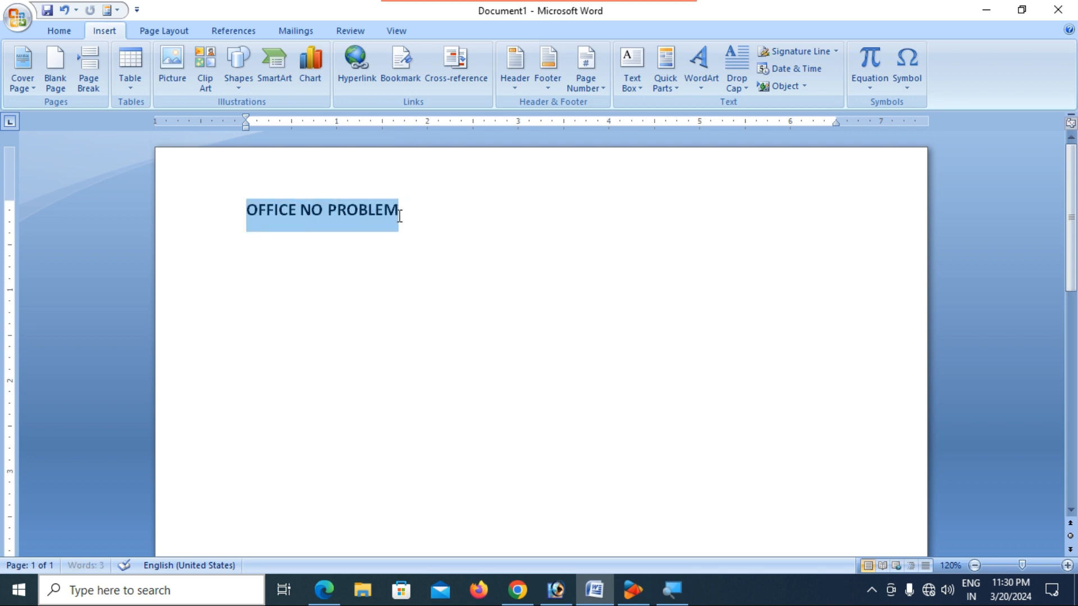
left_click(59, 32)
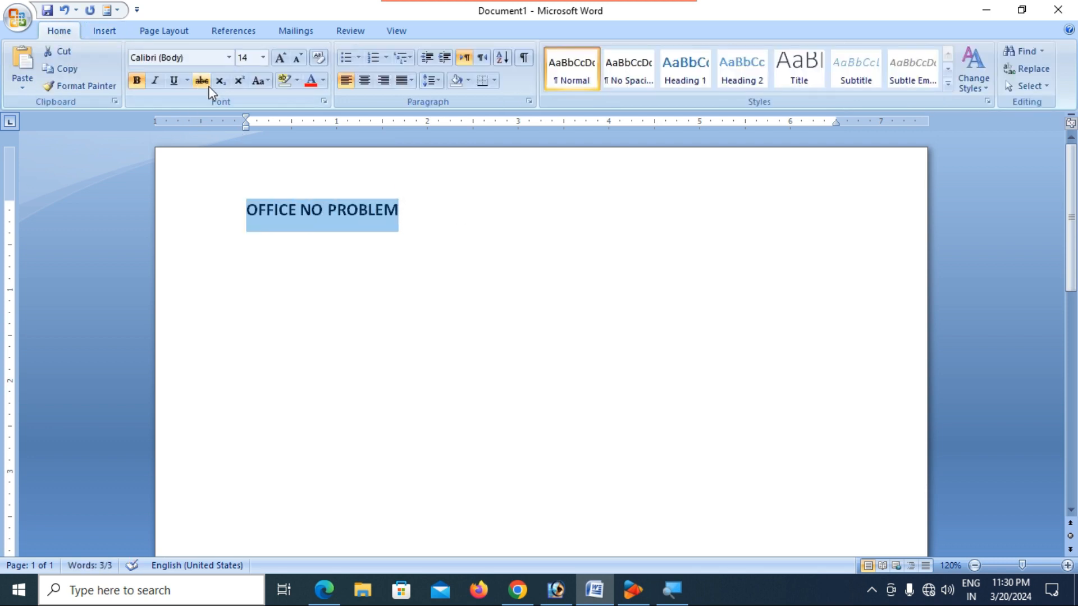
left_click(280, 59)
left_click(280, 59)
left_click(280, 58)
left_click(280, 58)
left_click(280, 58)
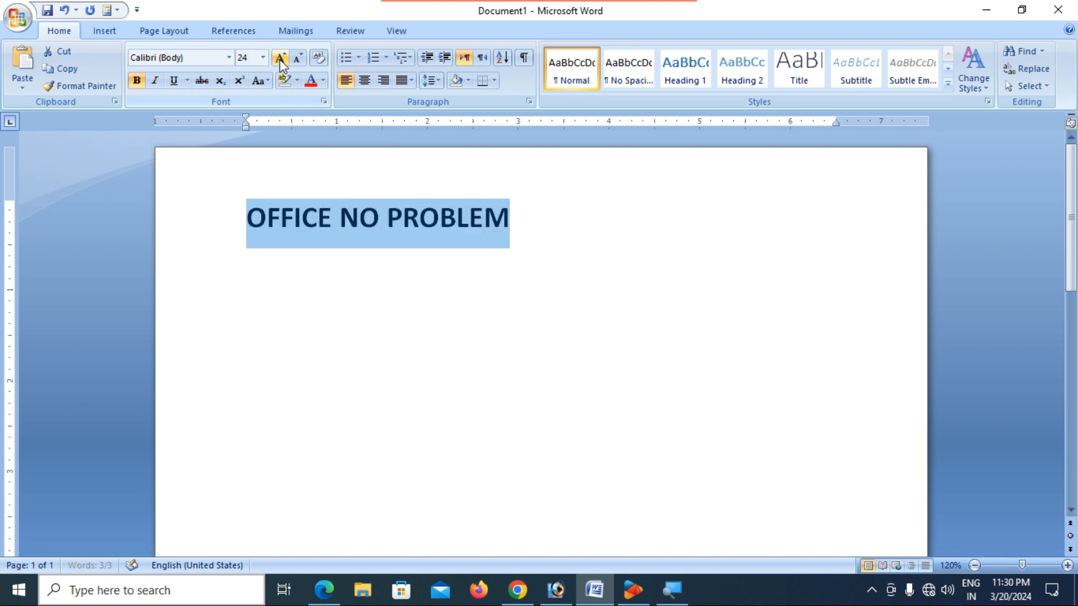
- Colour the heading blue and set it in the Algerian font
left_click(324, 80)
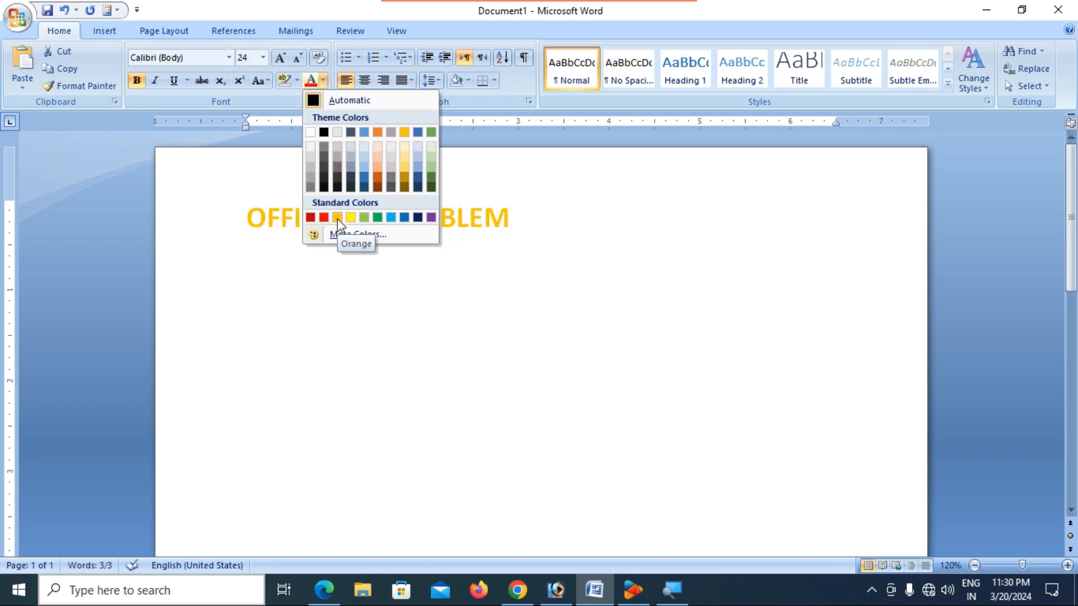
left_click(404, 218)
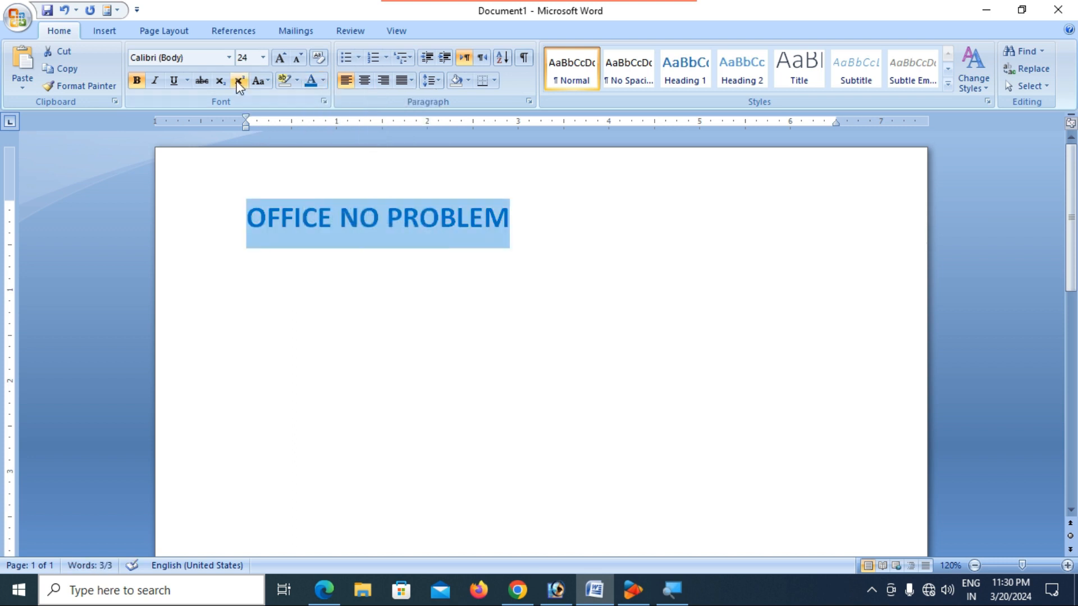
left_click(229, 58)
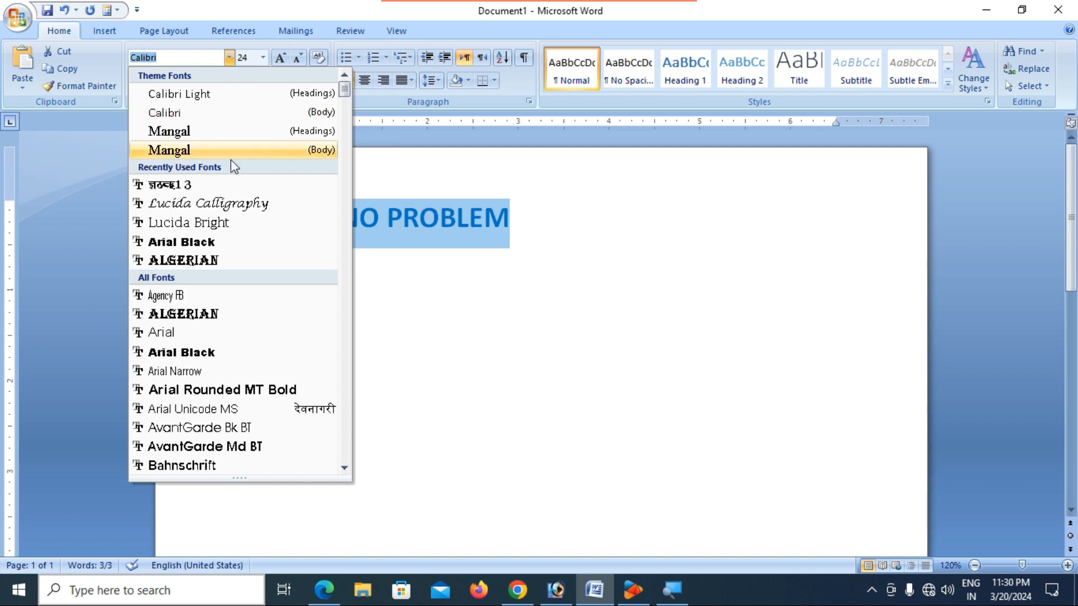
left_click(217, 262)
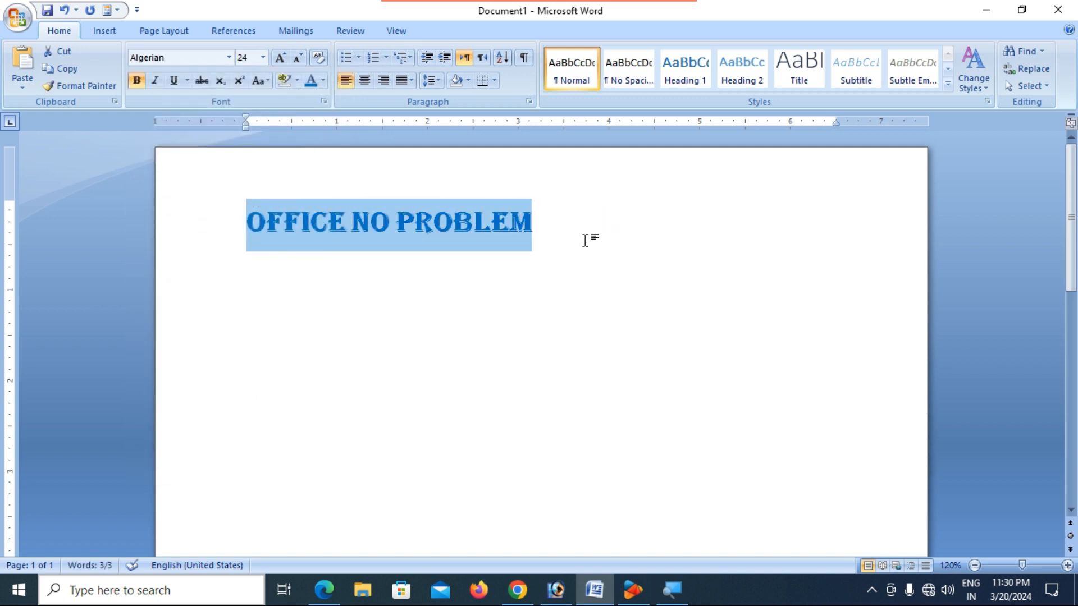
- Start a new empty line after the OFFICE NO PROBLEM heading
left_click(582, 237)
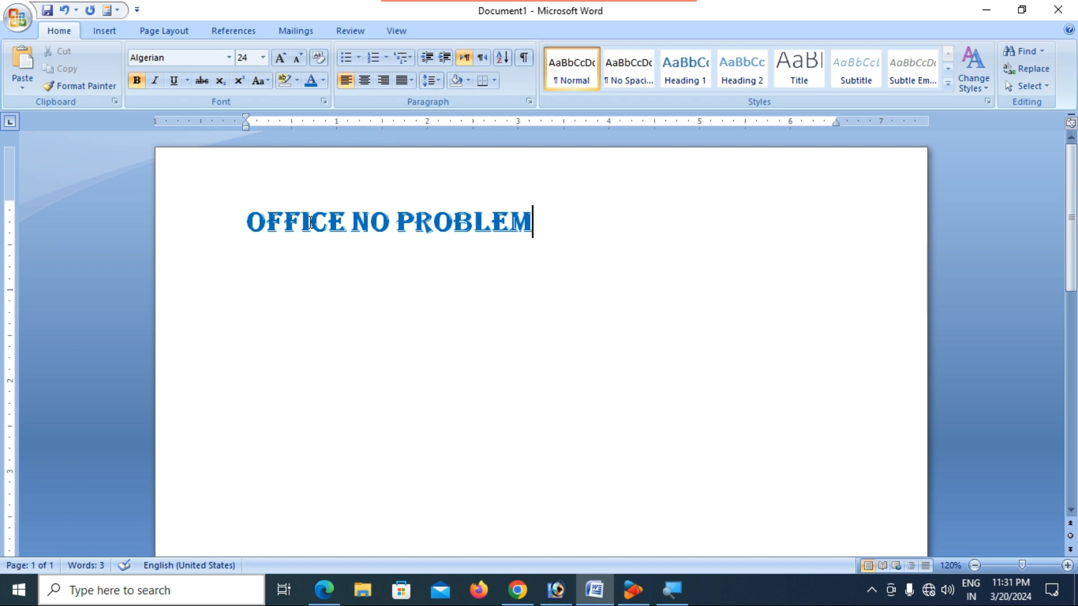
key("Return")
left_click(100, 33)
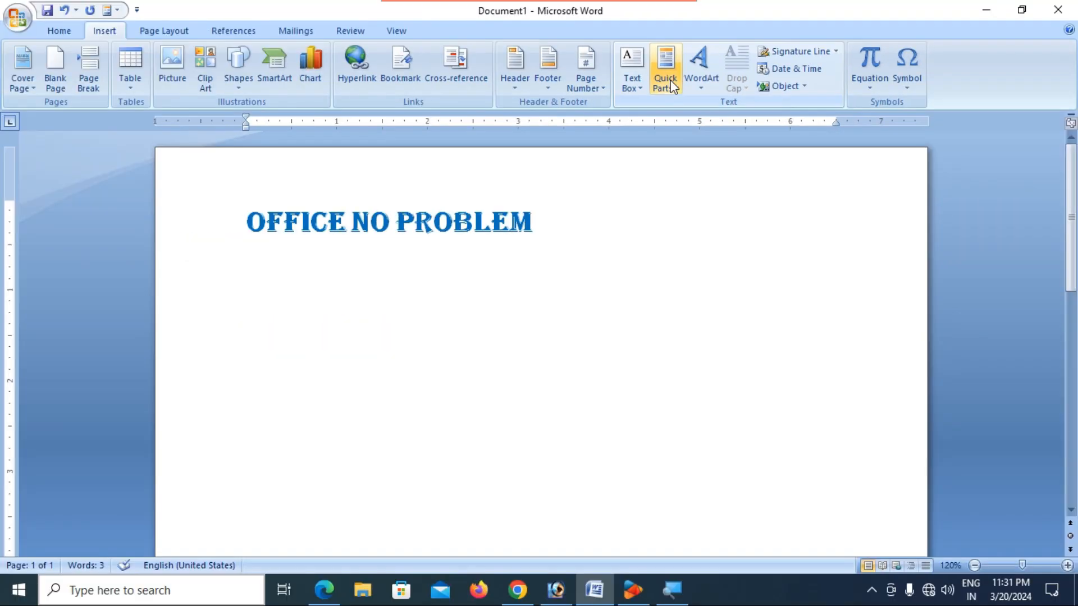
- Create a WordArt in slanted style 11 reading 'OFFICE NO PROBLEM'
left_click(700, 82)
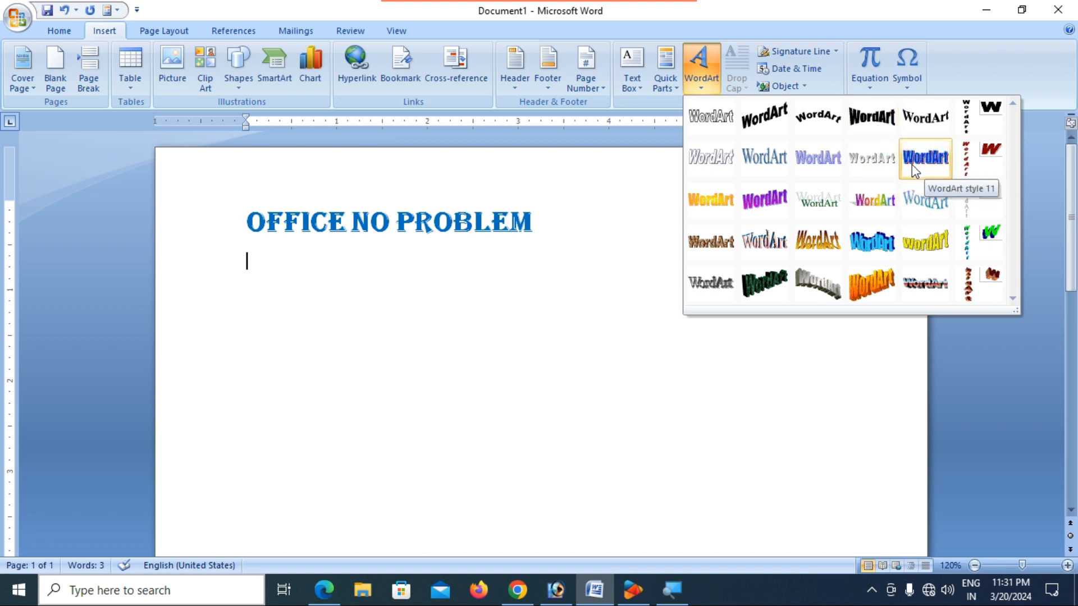
left_click(782, 210)
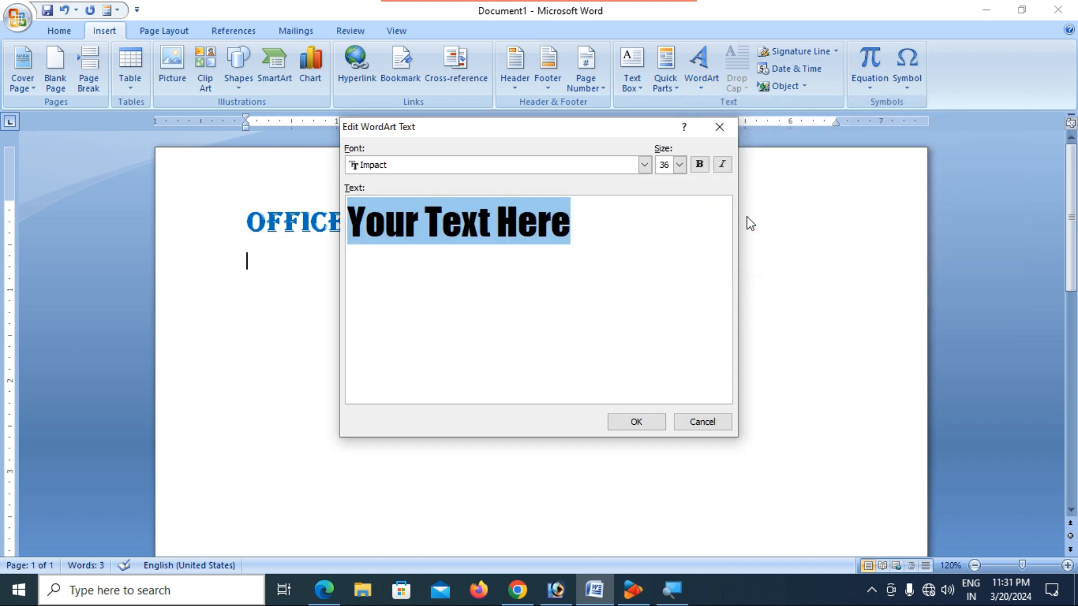
type("O")
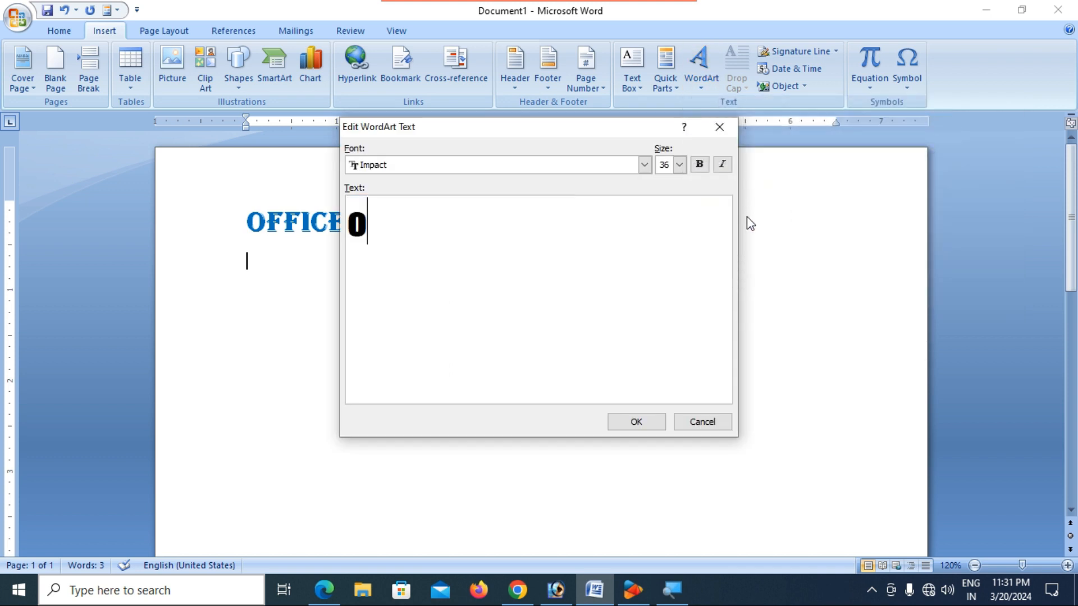
key("BackSpace")
type("OFFIN")
key("BackSpace")
type("CE NO P")
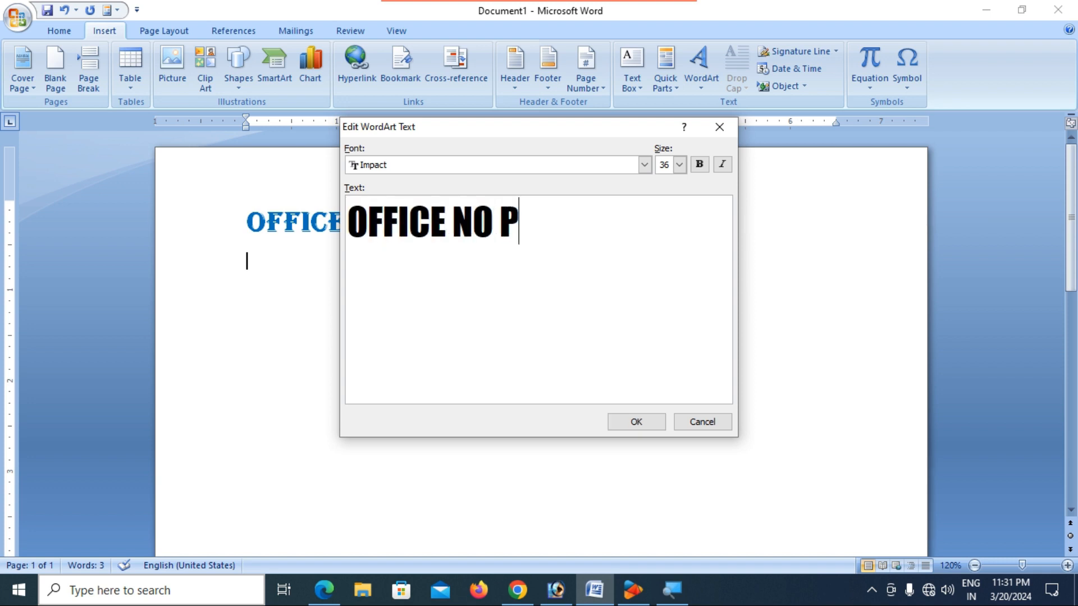
type("ROBLEM")
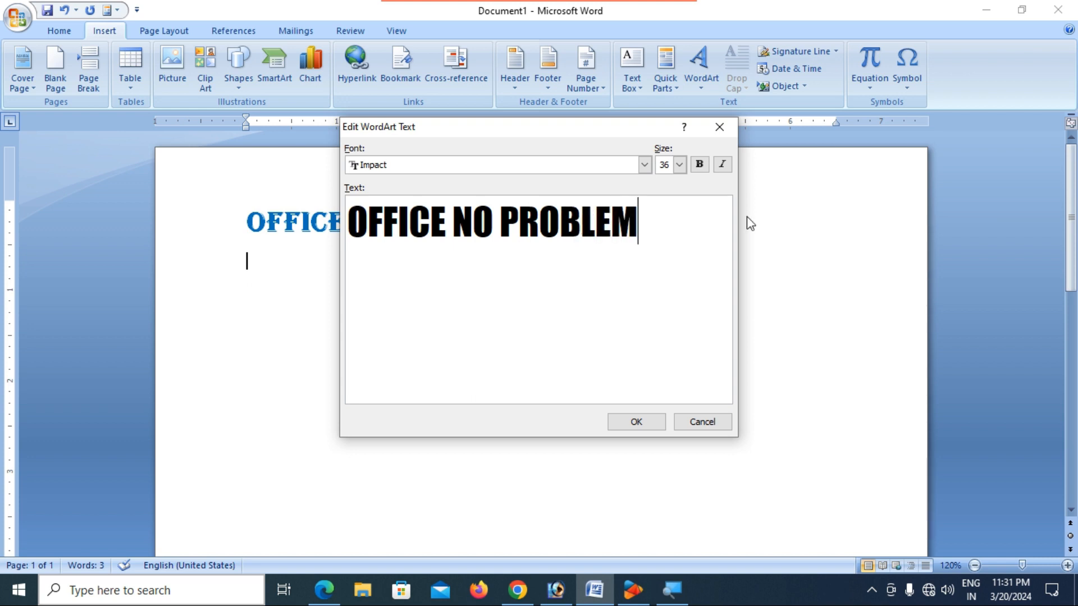
left_click(648, 419)
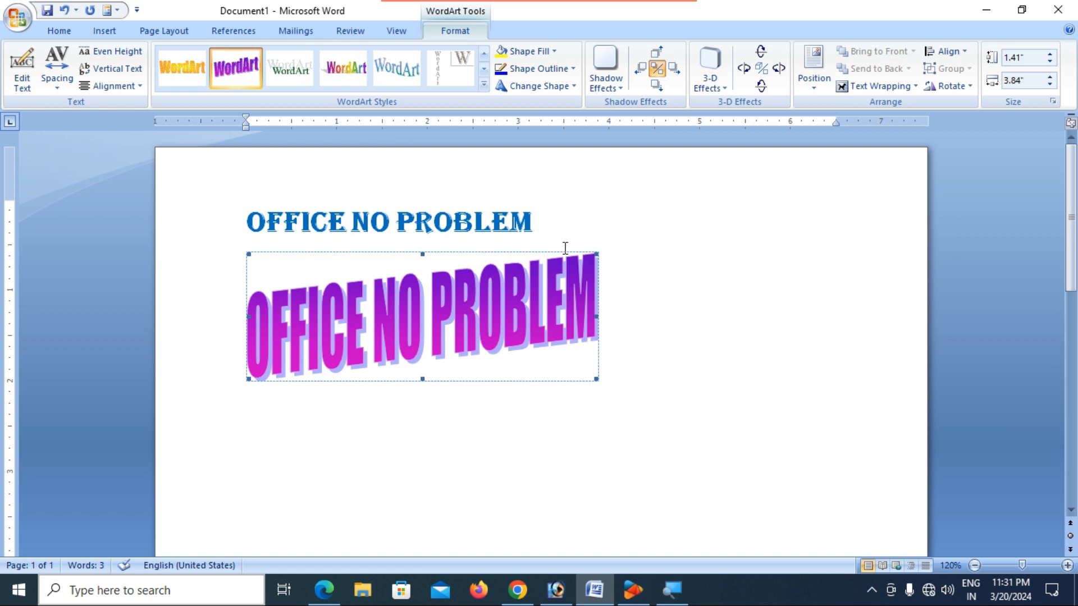
- Select the WordArt object placed below the blue heading
left_click(444, 221)
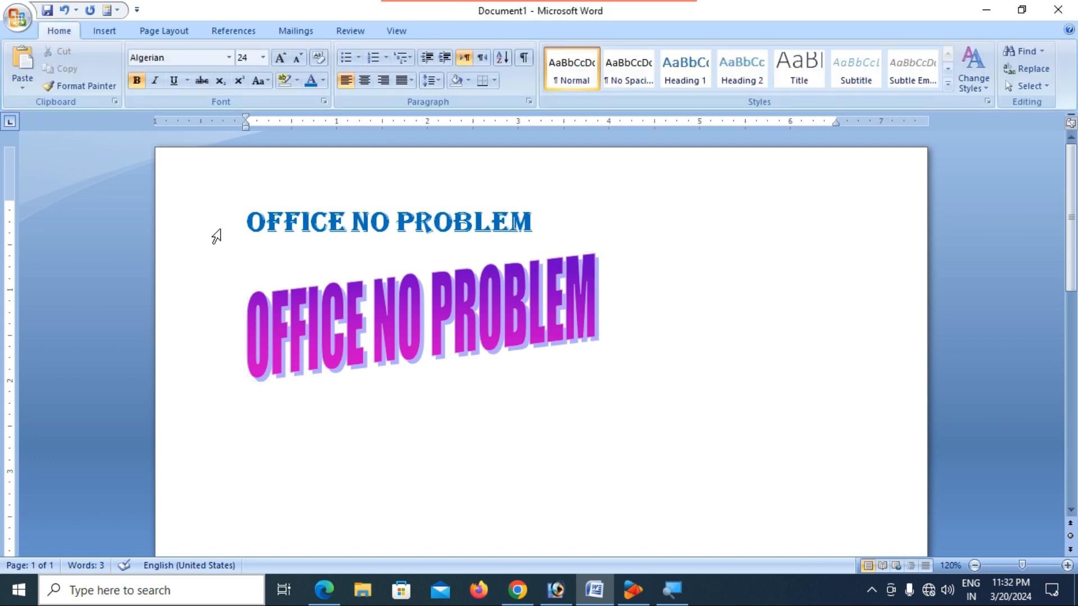
left_click_drag(248, 225, 564, 226)
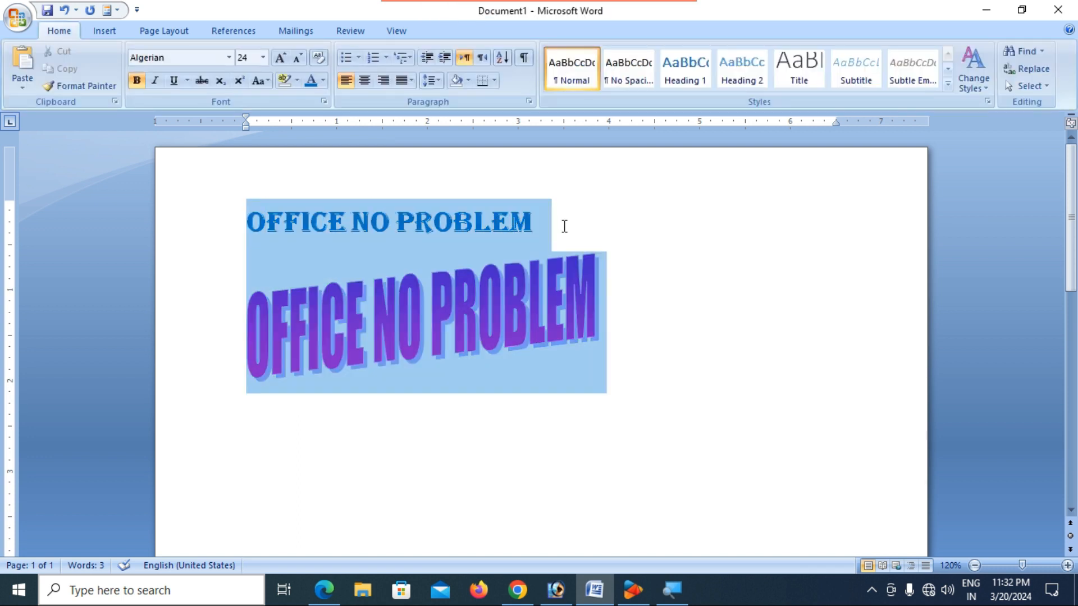
left_click(725, 347)
left_click(530, 320)
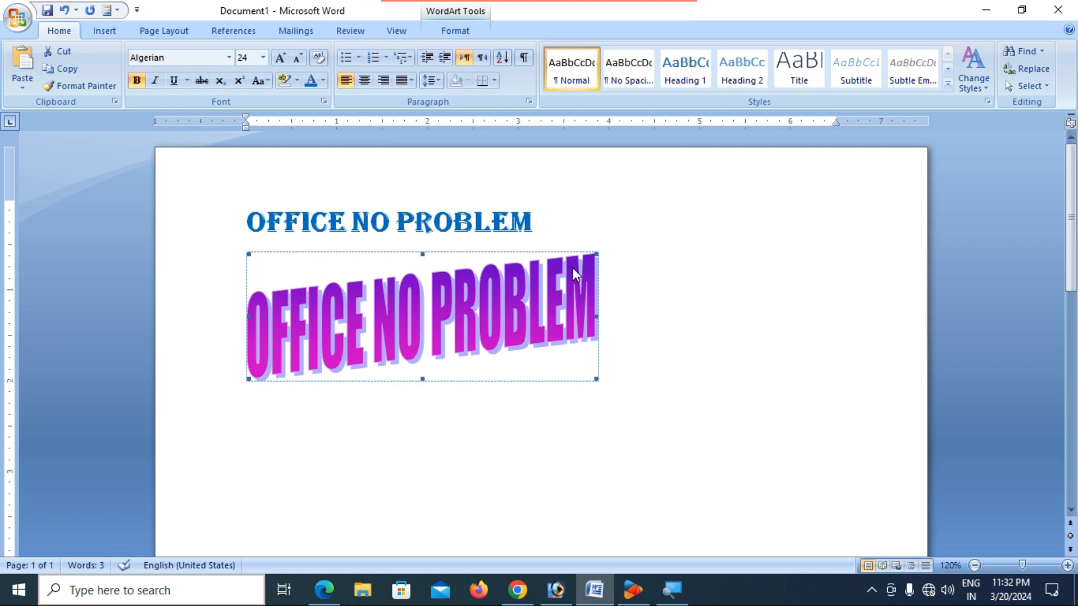
scroll(564, 306, "up", 4)
scroll(564, 306, "up", 2)
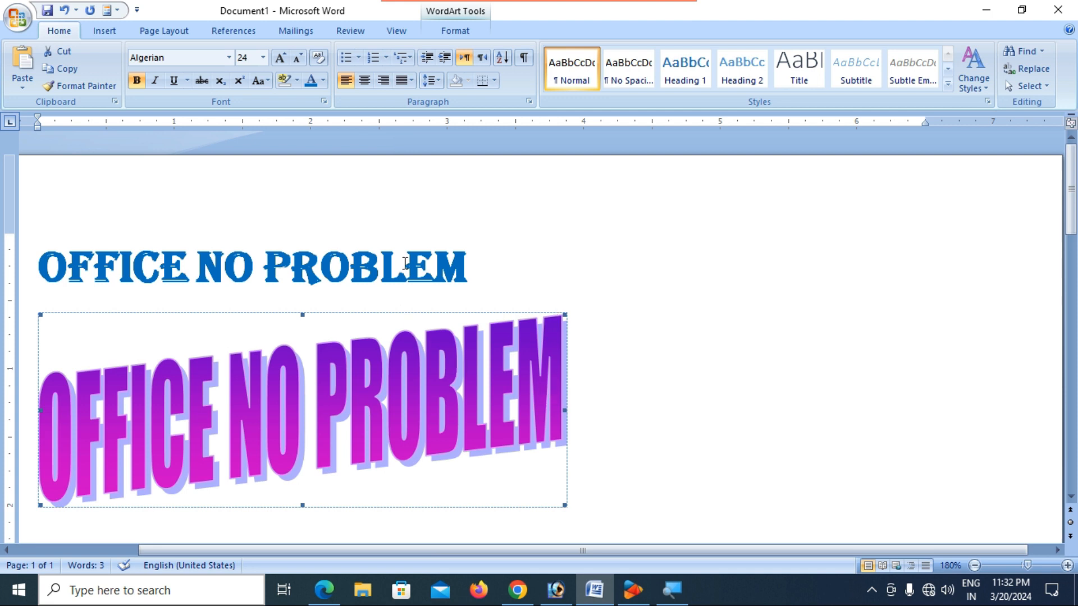
- Try dragging the WordArt lower, reselect it, and show the WordArt Format tools
left_click_drag(432, 345, 444, 362)
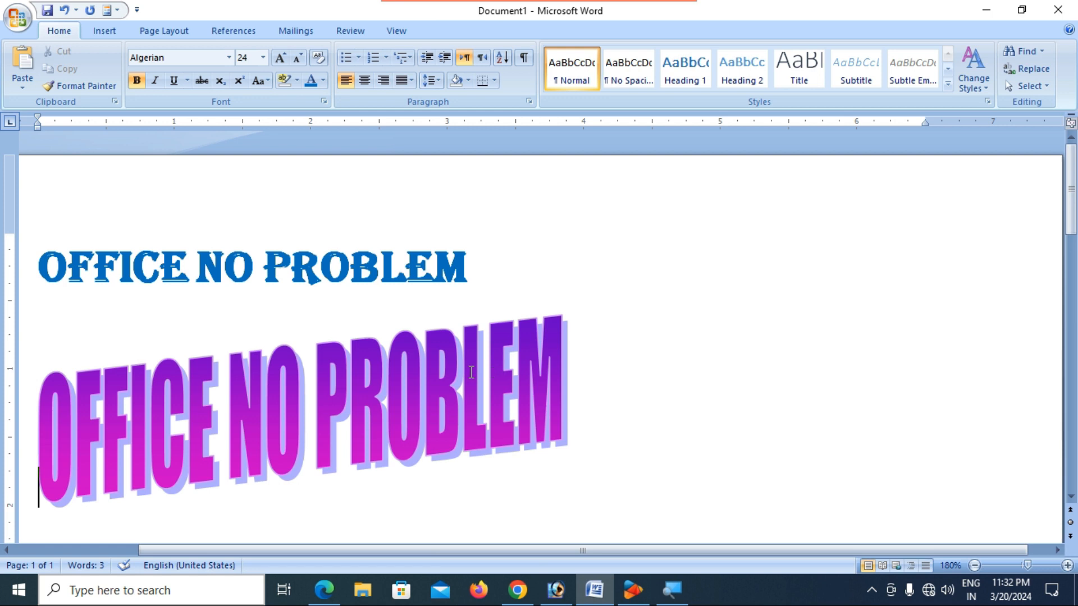
left_click(442, 343)
left_click(450, 343)
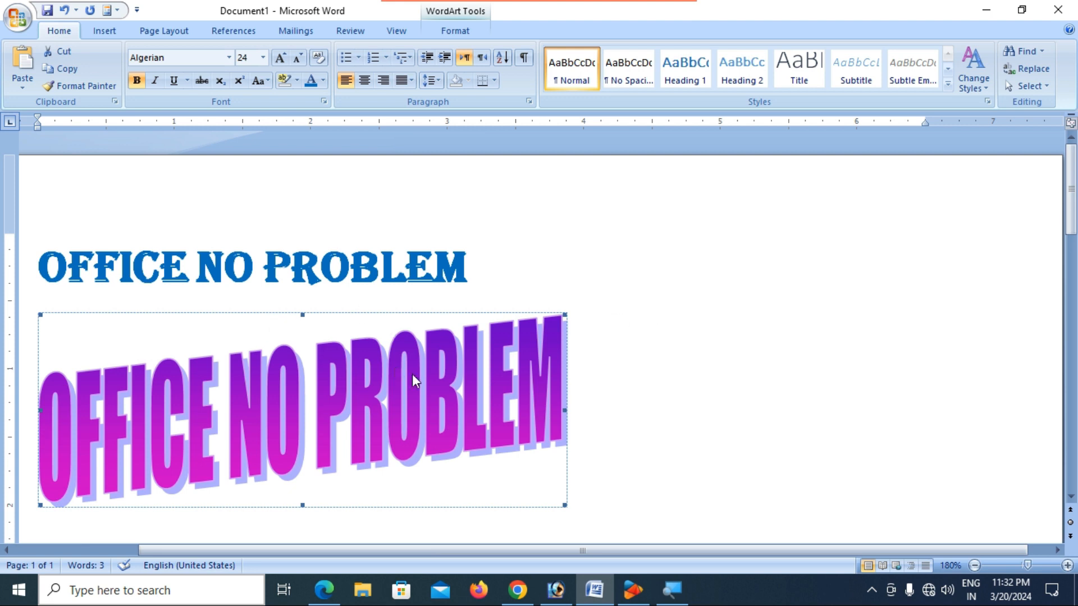
left_click(665, 356)
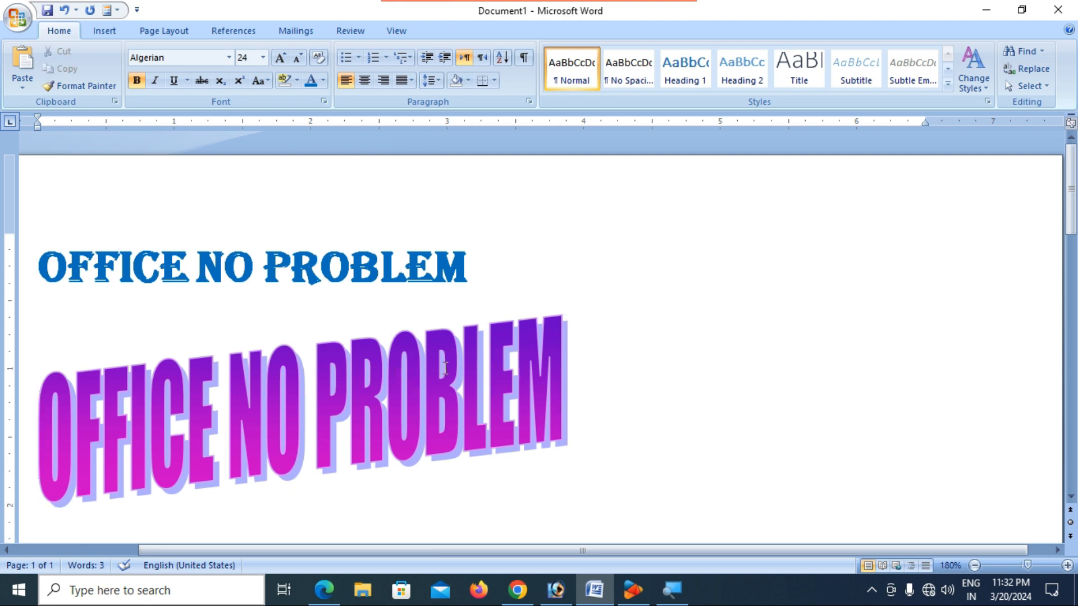
left_click(358, 381)
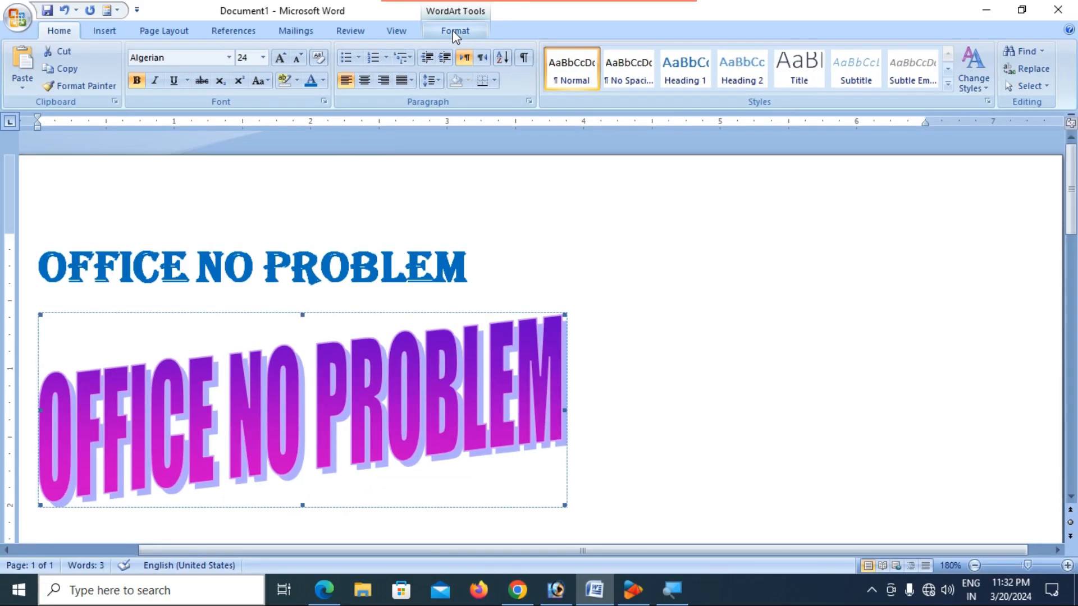
left_click(465, 33)
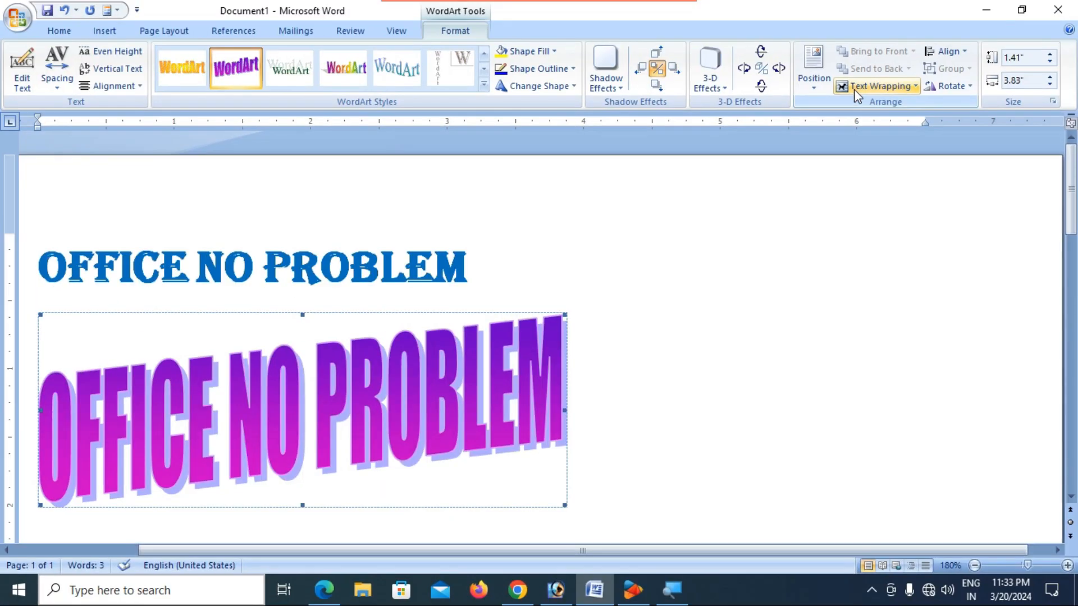
- Set the WordArt's text wrapping to Tight and drag it right beneath the heading
left_click(884, 87)
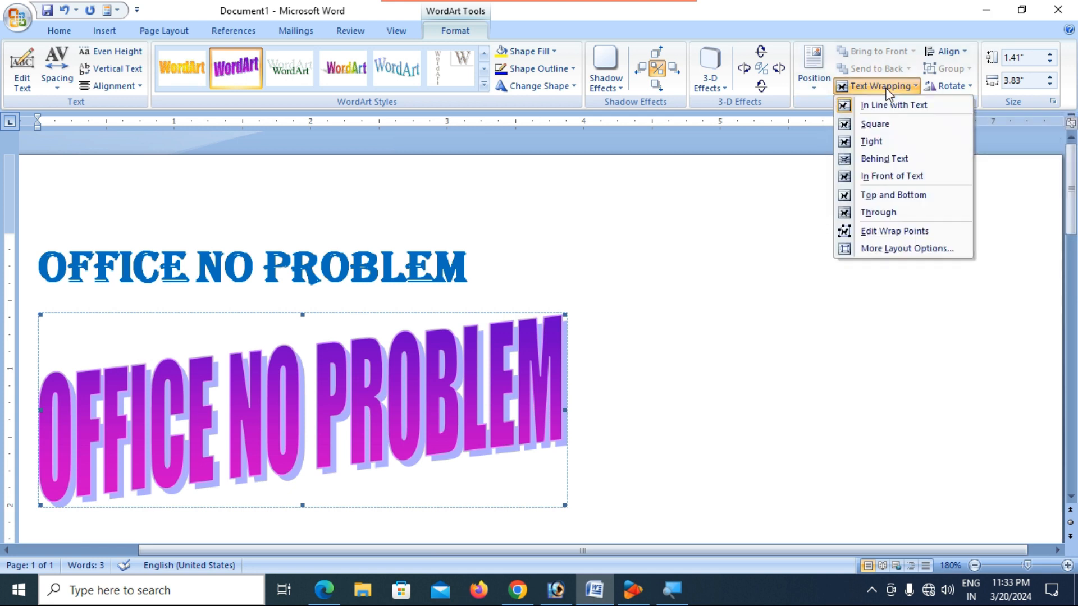
left_click(871, 142)
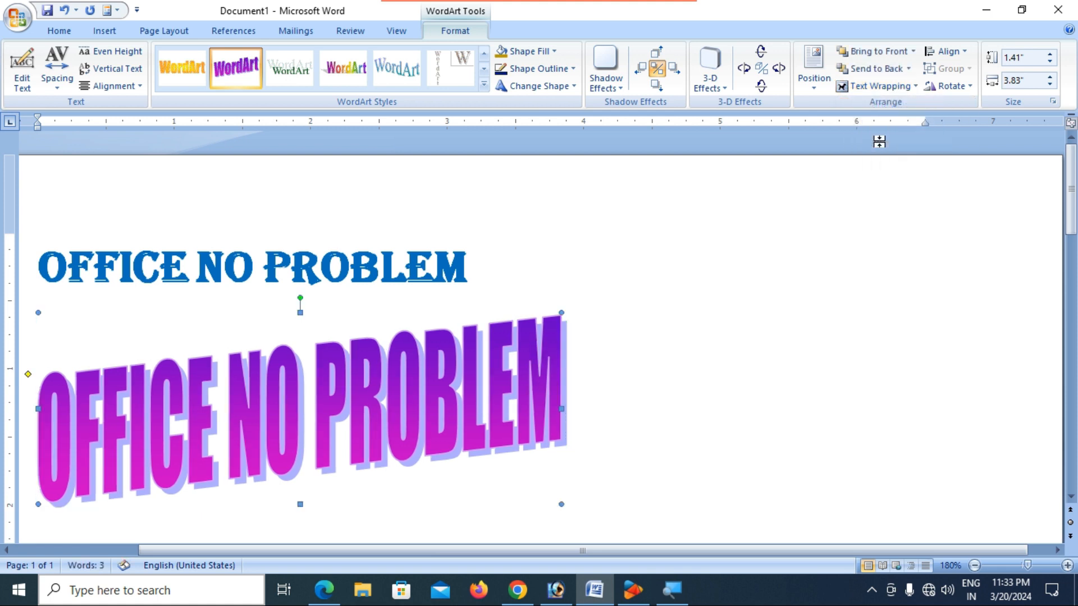
left_click_drag(415, 409, 544, 365)
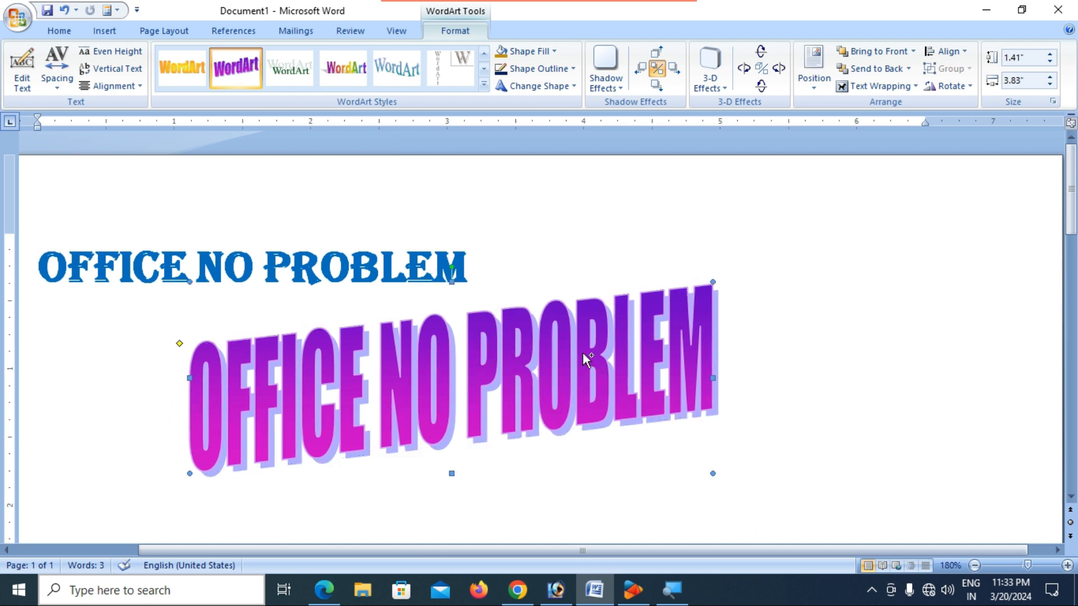
scroll(585, 359, "down", 7)
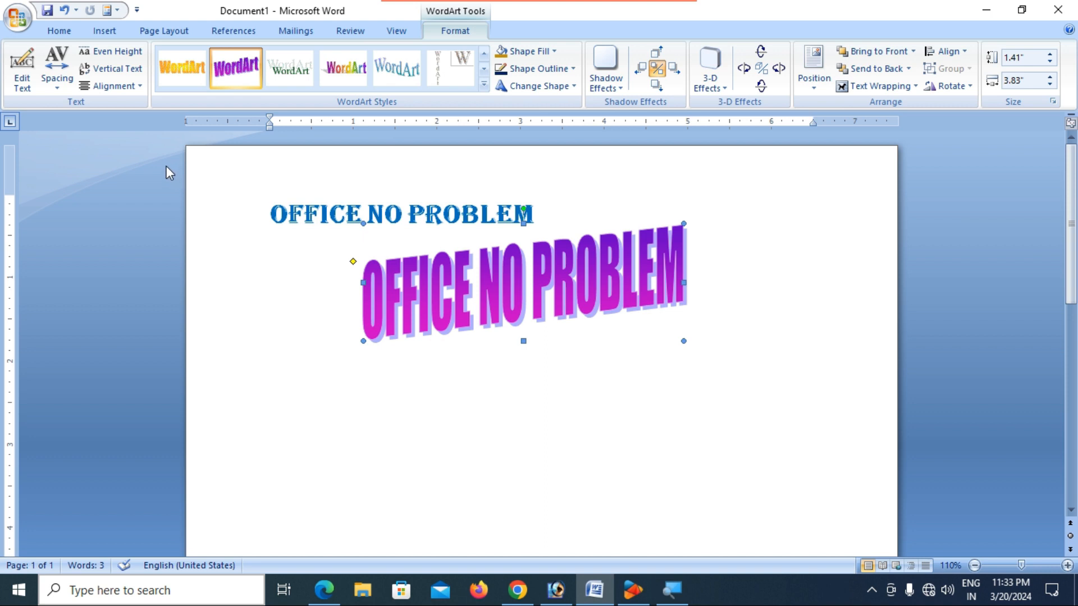
- Set the WordArt letters' Shape Fill to Blue and their Shape Outline to Red
left_click(551, 52)
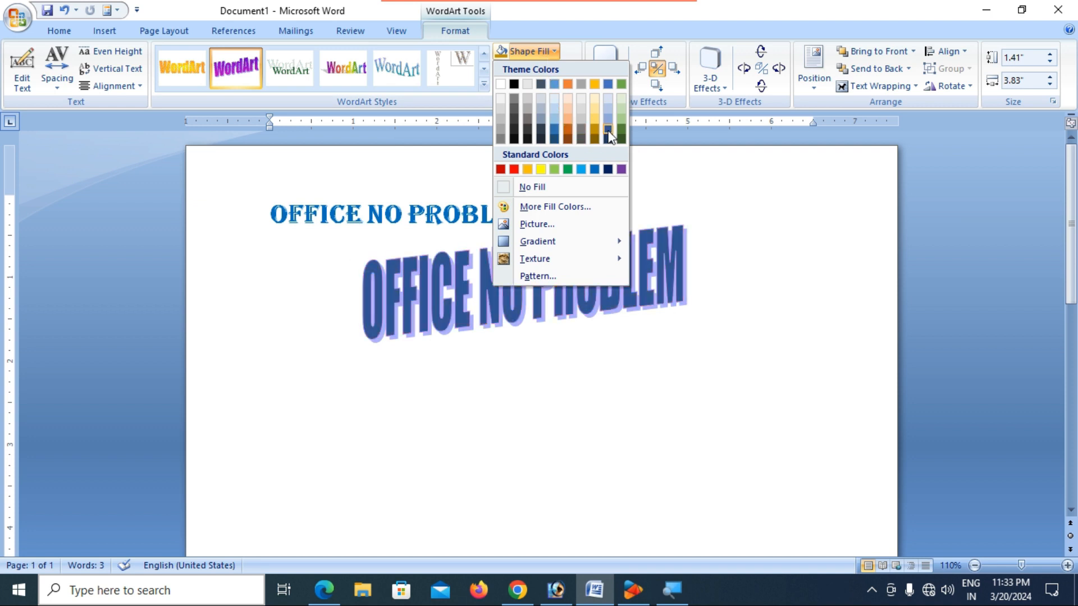
left_click(596, 170)
left_click(561, 71)
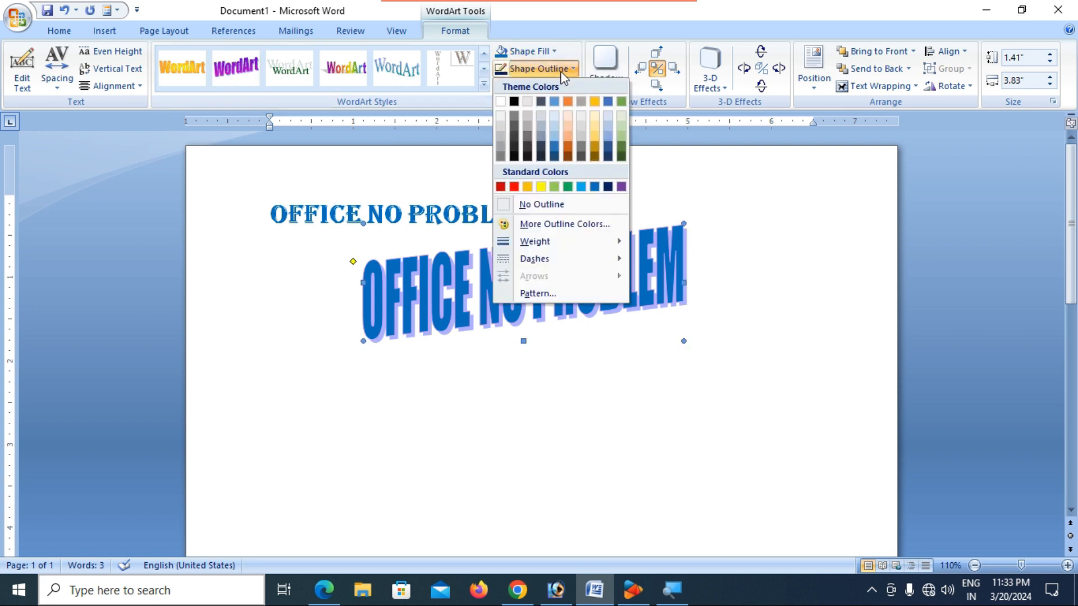
left_click(514, 187)
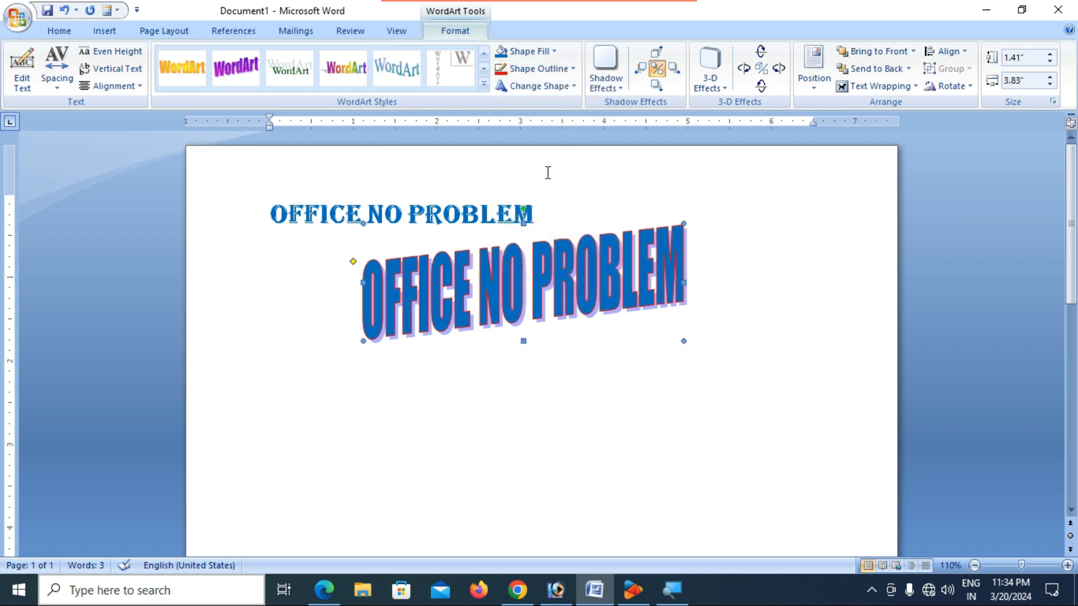
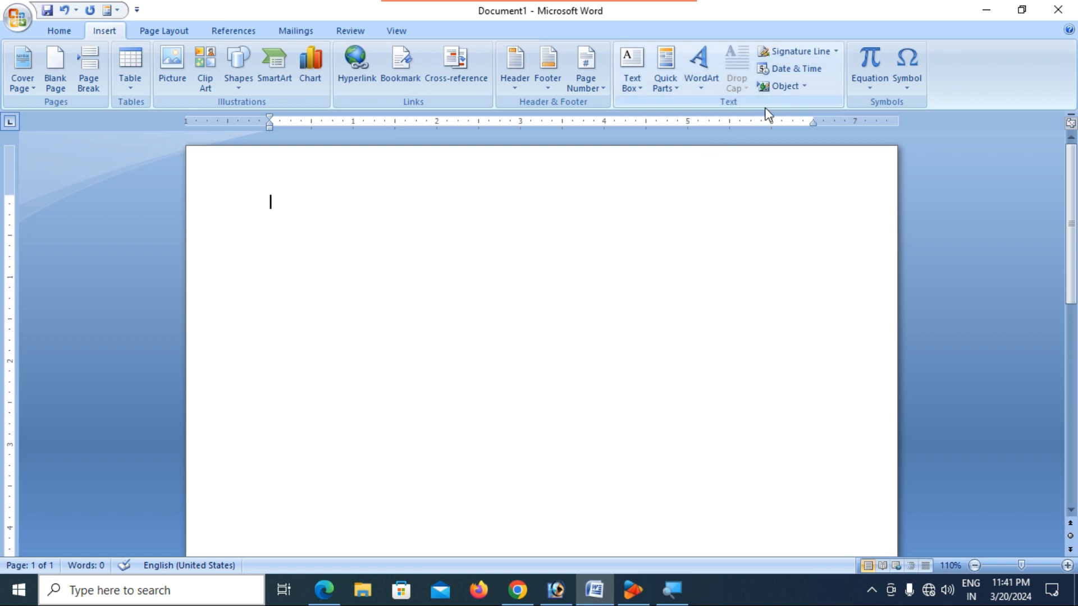
- Paste the Copyright Act paragraph and add blank lines above it
type("The Copyright Act is a legal framework that governs the protection of original works of authorship. While I can't provide a verbatim excerpt of the Copyright Act due to its length and complexity, I can summarize its key components.")
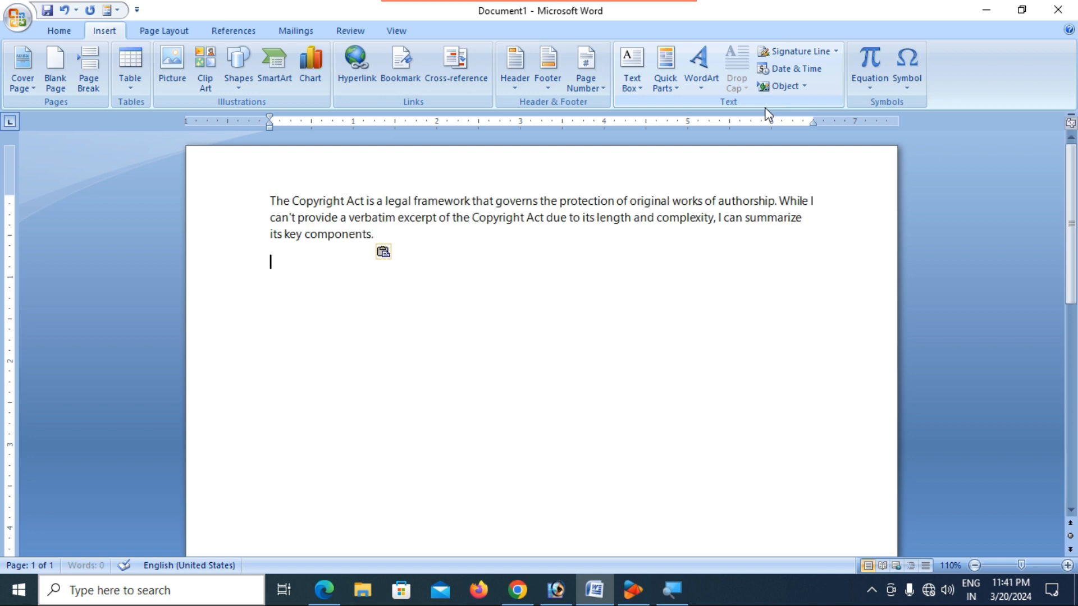
left_click(471, 246)
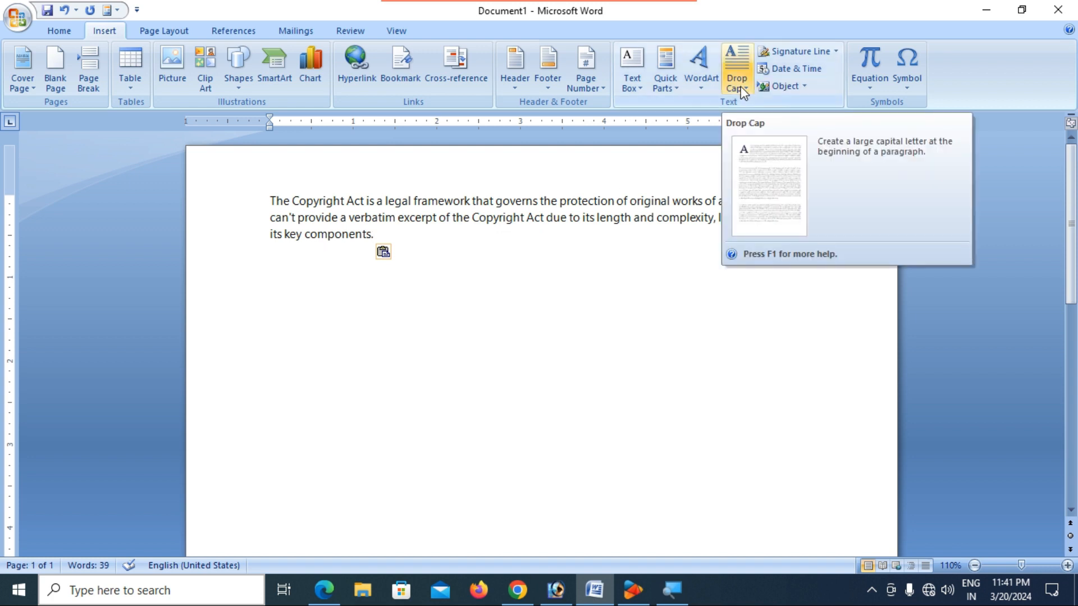
left_click(271, 200)
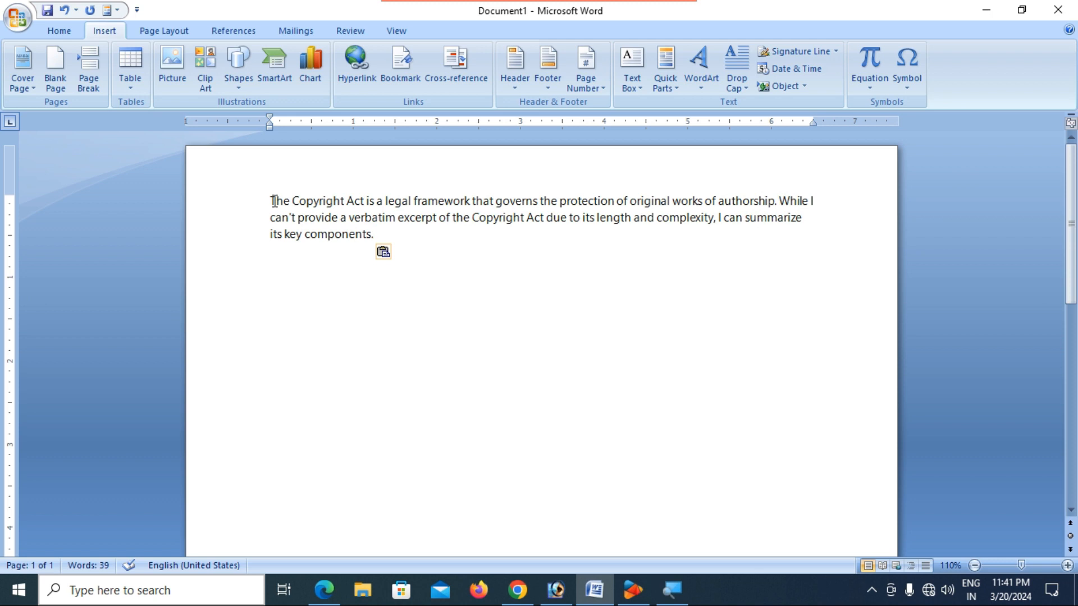
key("Return")
key("Return")
key("Return")
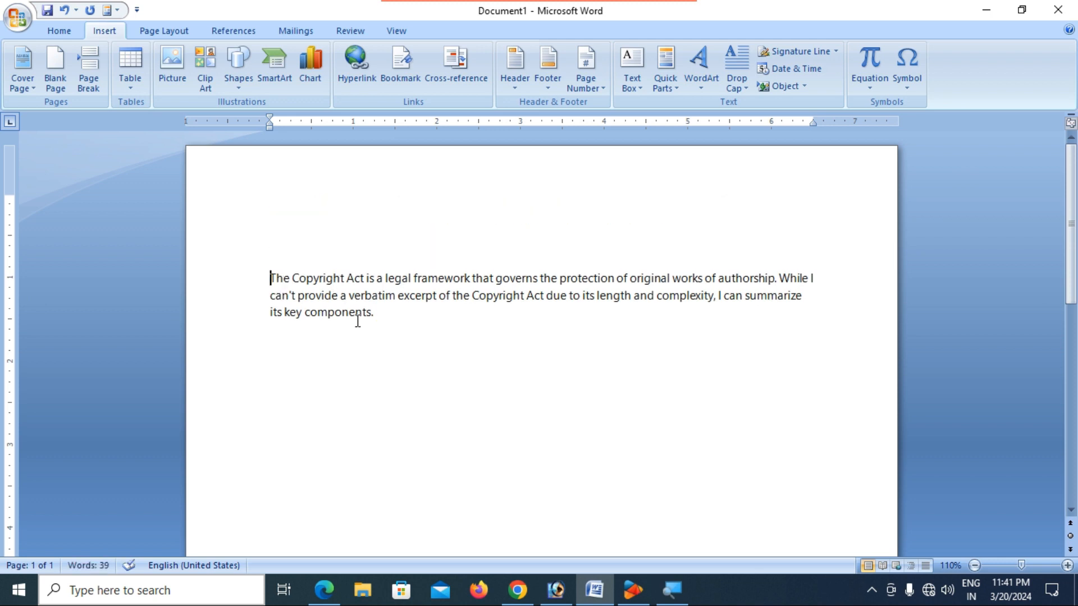
left_click(405, 316)
- Give the Copyright Act paragraph a Dropped capital T
left_click(271, 278)
left_click_drag(271, 277, 399, 320)
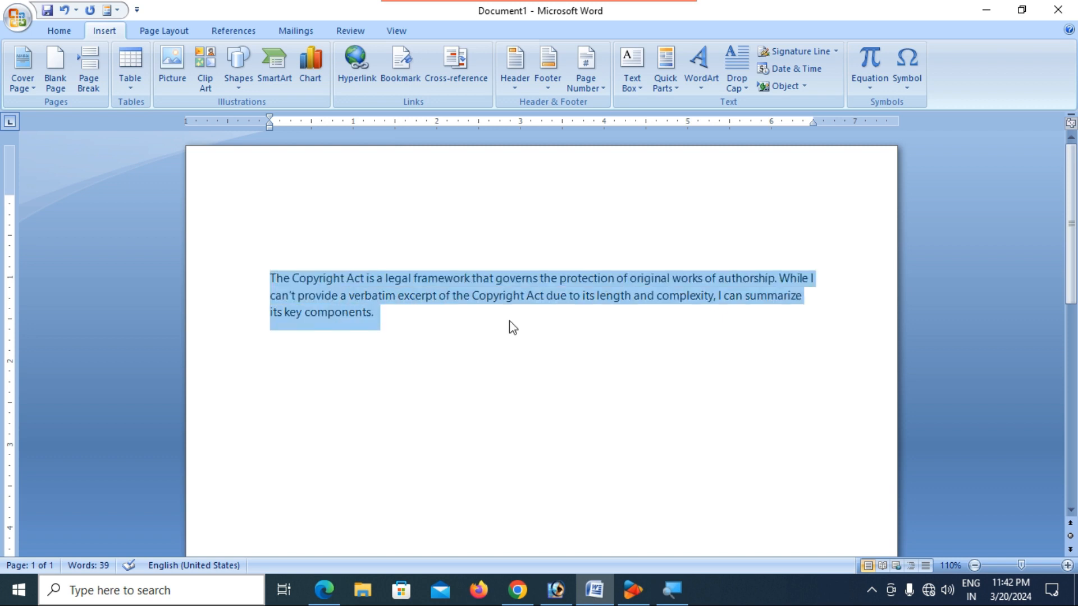
left_click(737, 83)
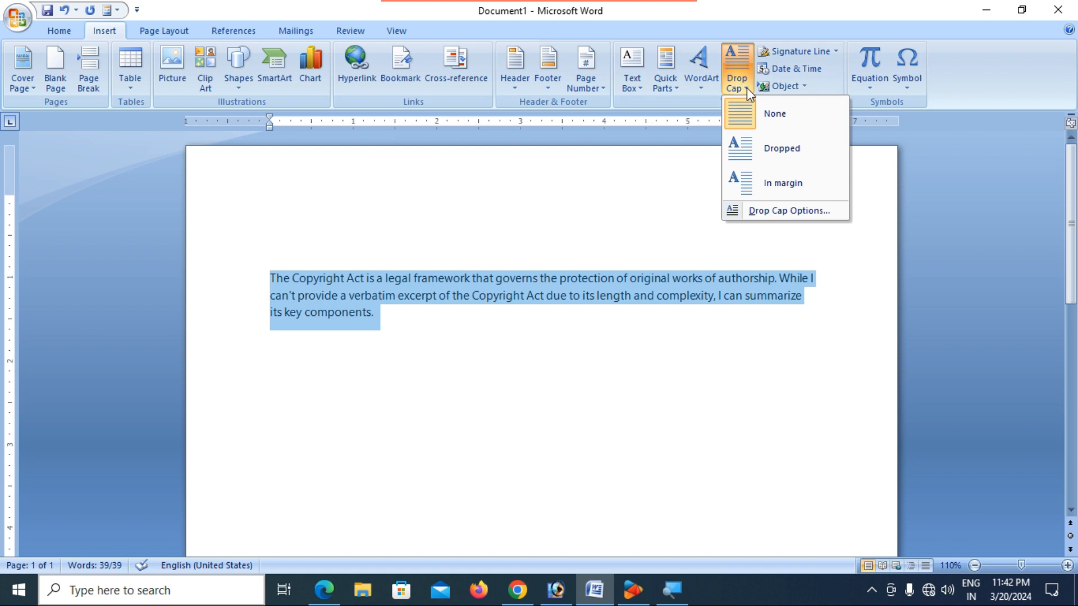
left_click(759, 149)
left_click(447, 344)
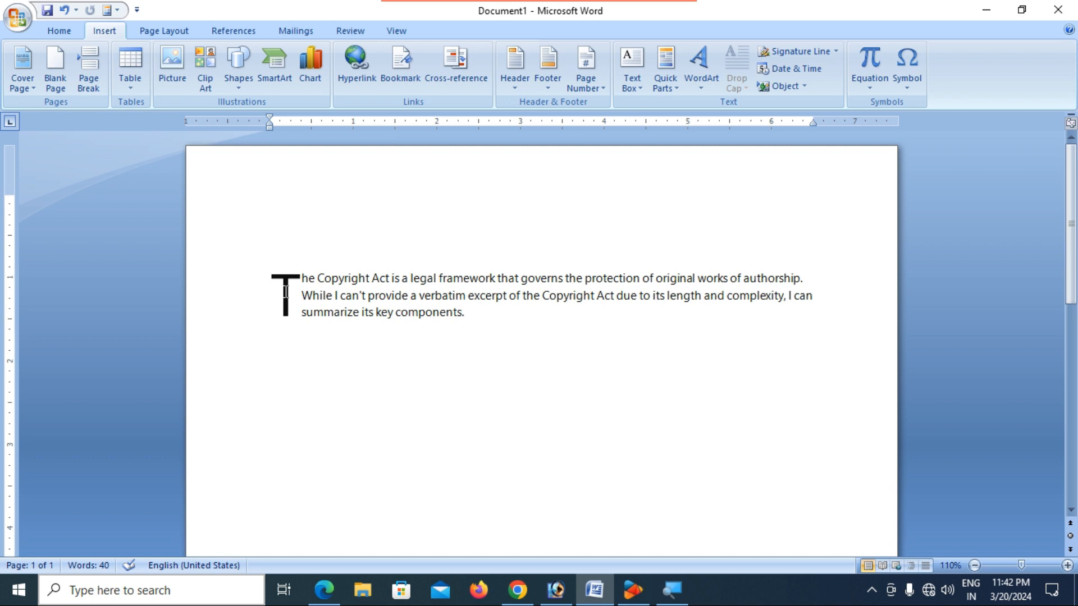
- Shrink the drop cap's frame by dragging its corner, then reselect the paragraph
left_click(285, 292)
left_click(304, 331)
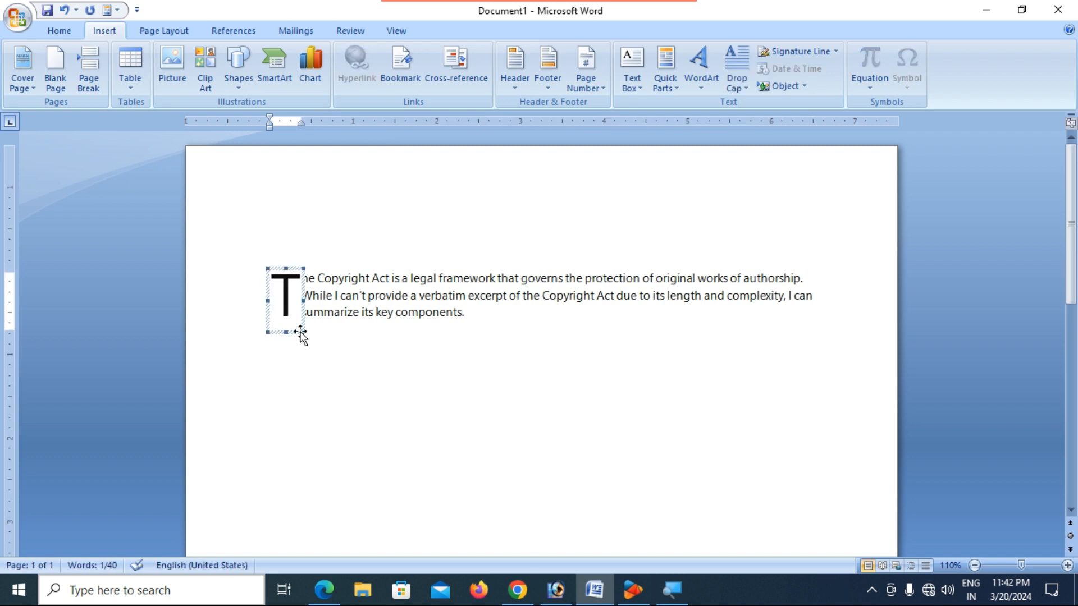
left_click_drag(302, 333, 289, 303)
left_click(347, 296)
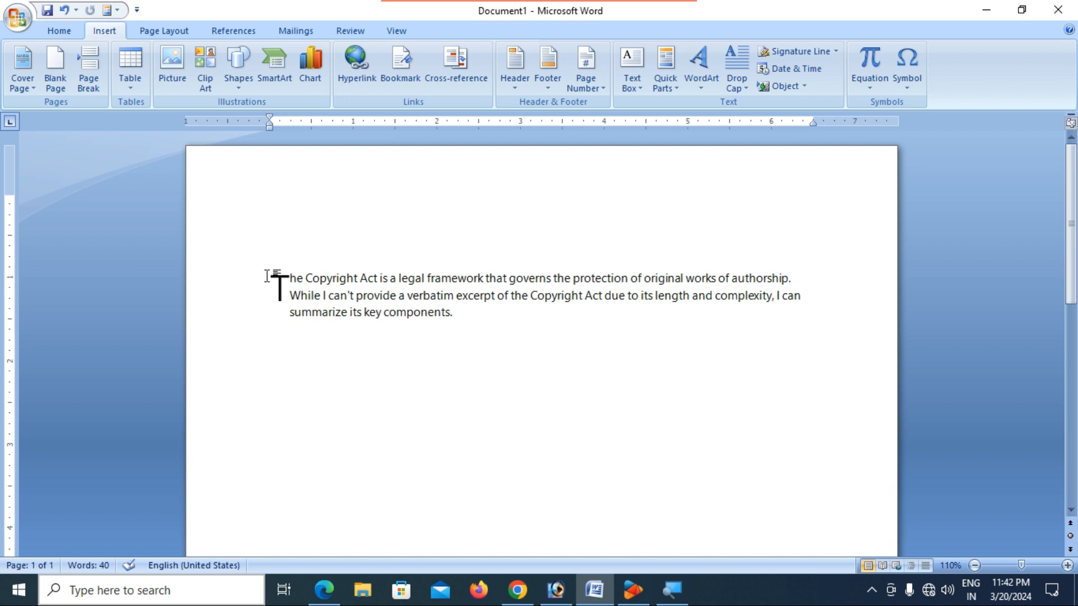
left_click_drag(262, 267, 464, 321)
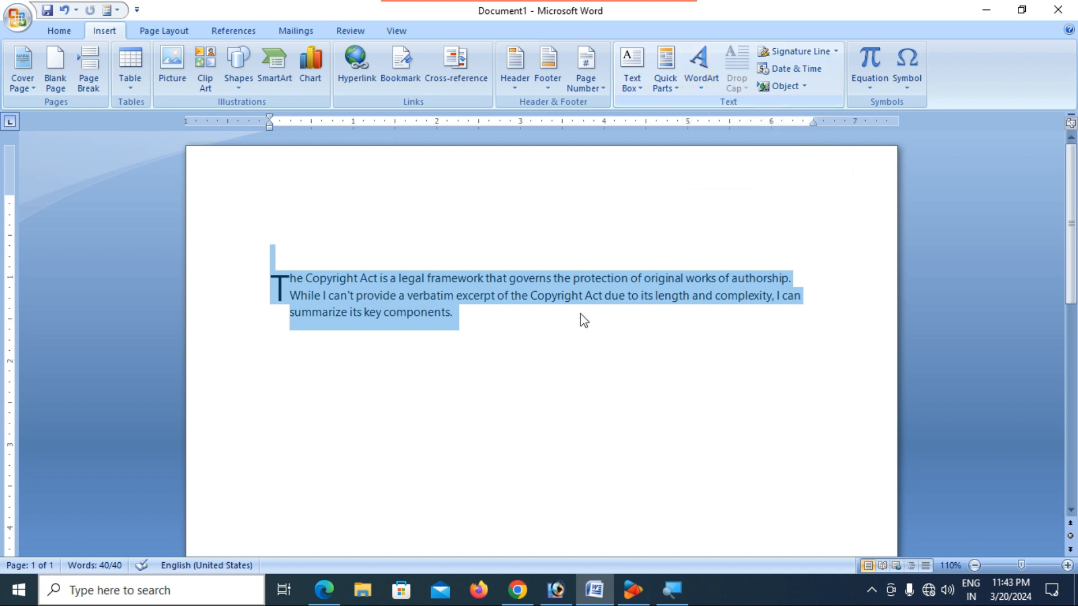
- Select the whole paragraph and bring up the Drop Cap Options dialog
left_click(503, 276)
left_click(453, 313)
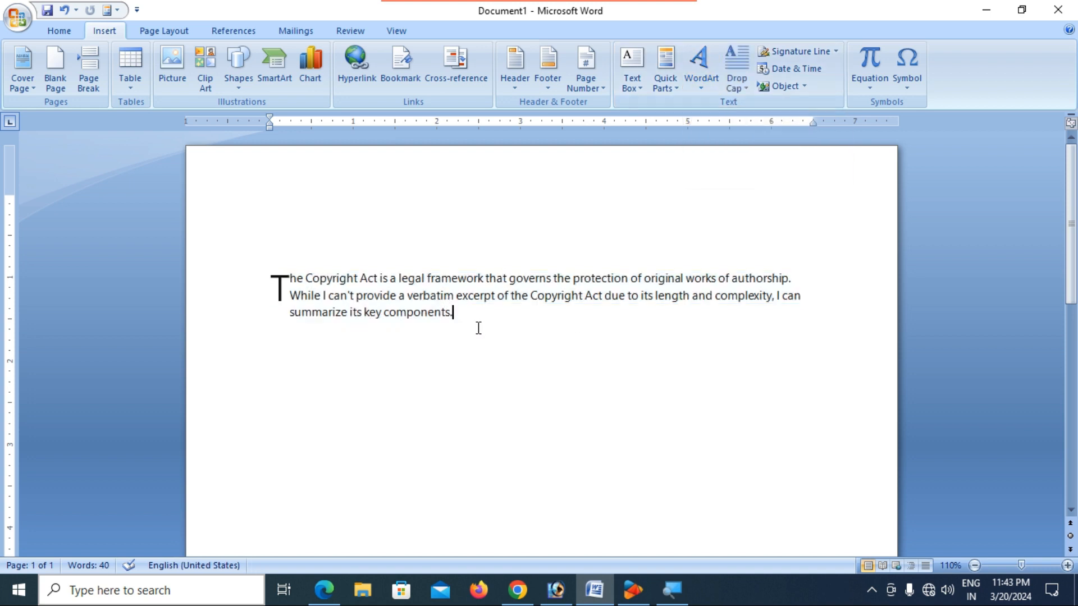
key("ctrl+a")
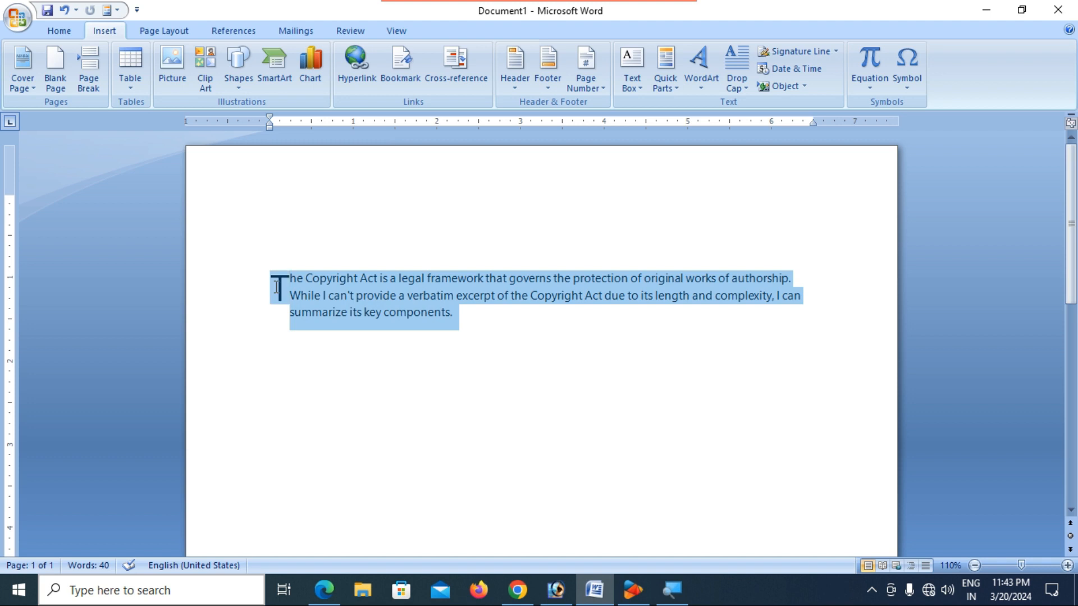
left_click(749, 92)
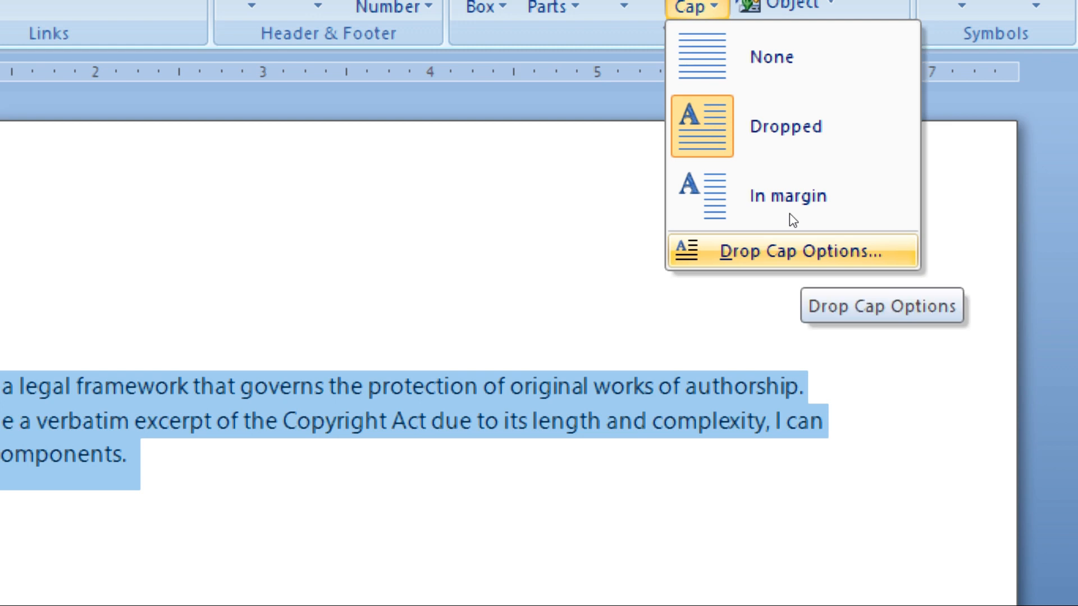
left_click(791, 250)
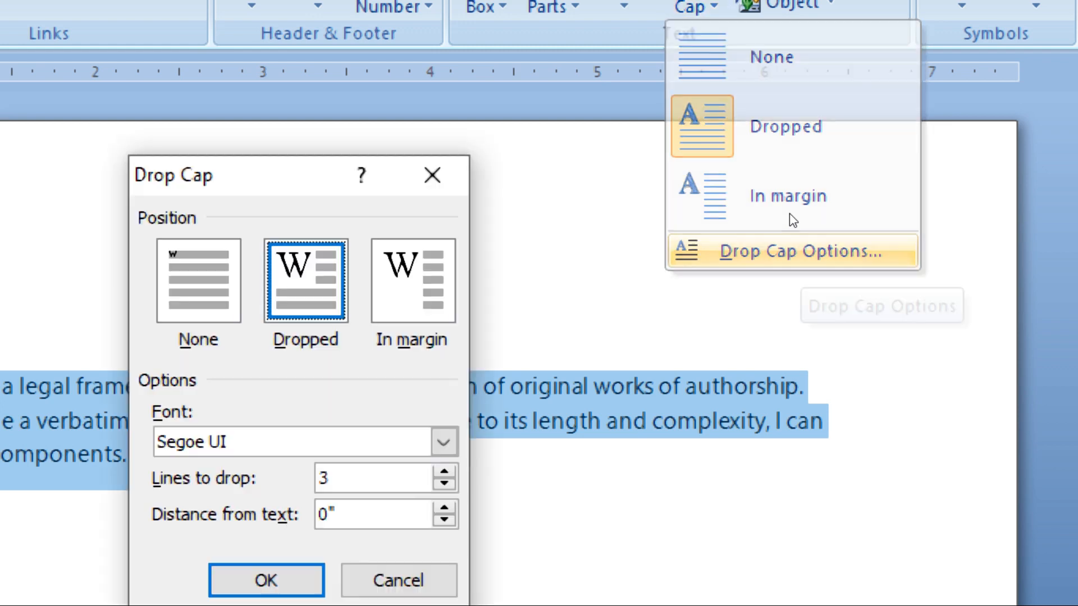
key("super")
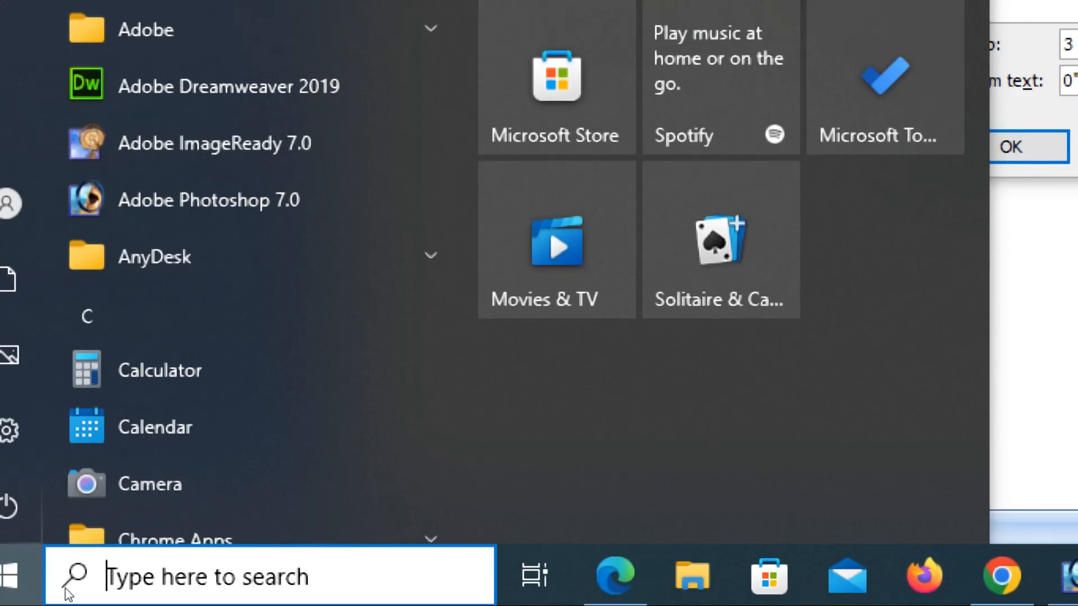
left_click(97, 582)
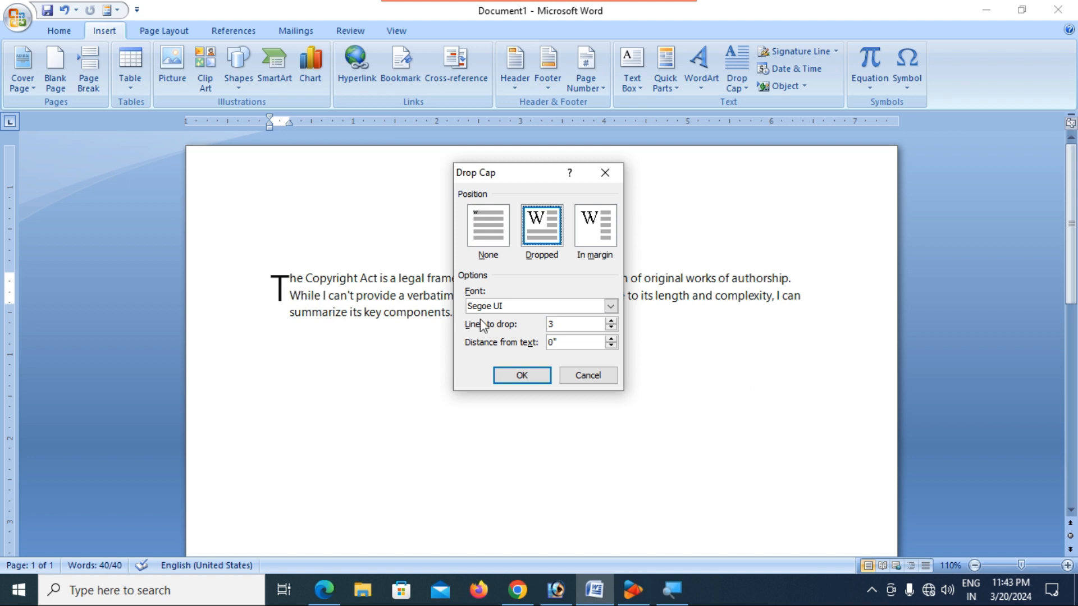
- Set the drop cap font to Lucida Handwriting, after briefly choosing Rupee Foradian
left_click(610, 305)
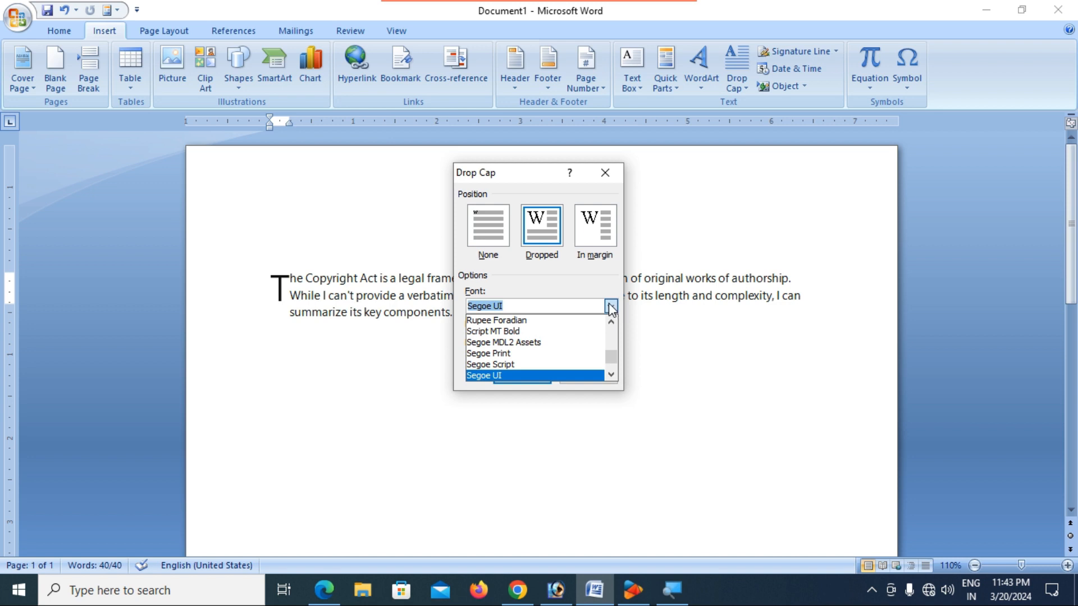
left_click(542, 321)
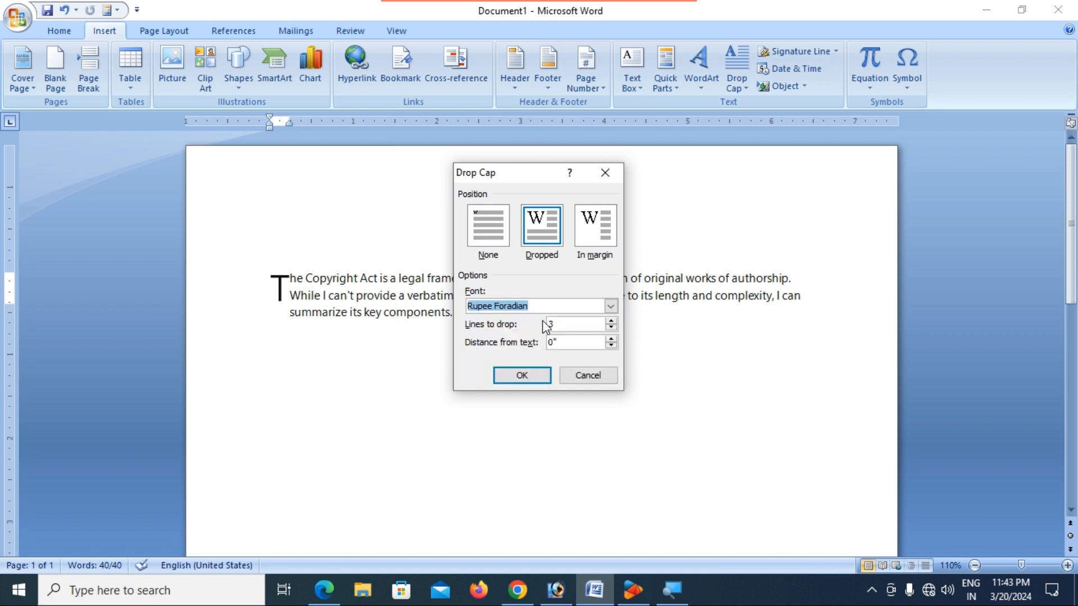
left_click(611, 306)
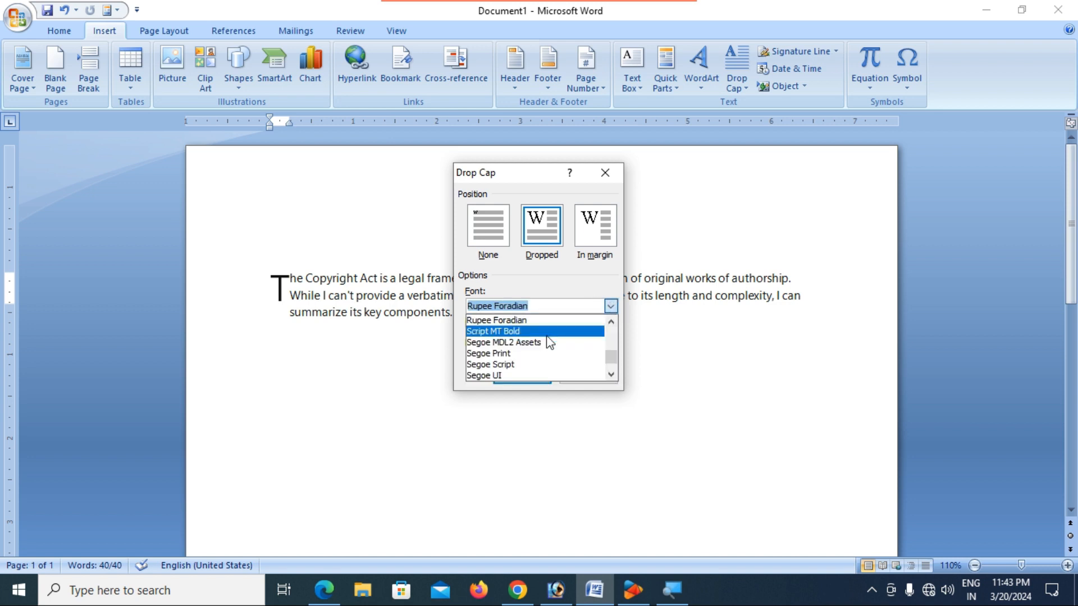
scroll(547, 335, "up", 4)
scroll(546, 336, "up", 4)
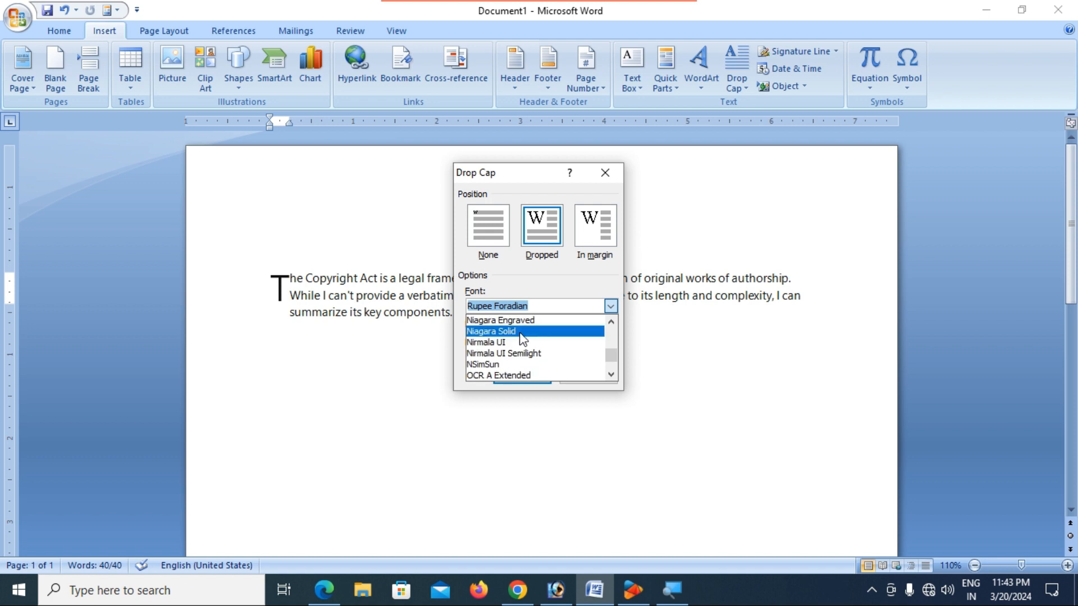
scroll(517, 333, "up", 9)
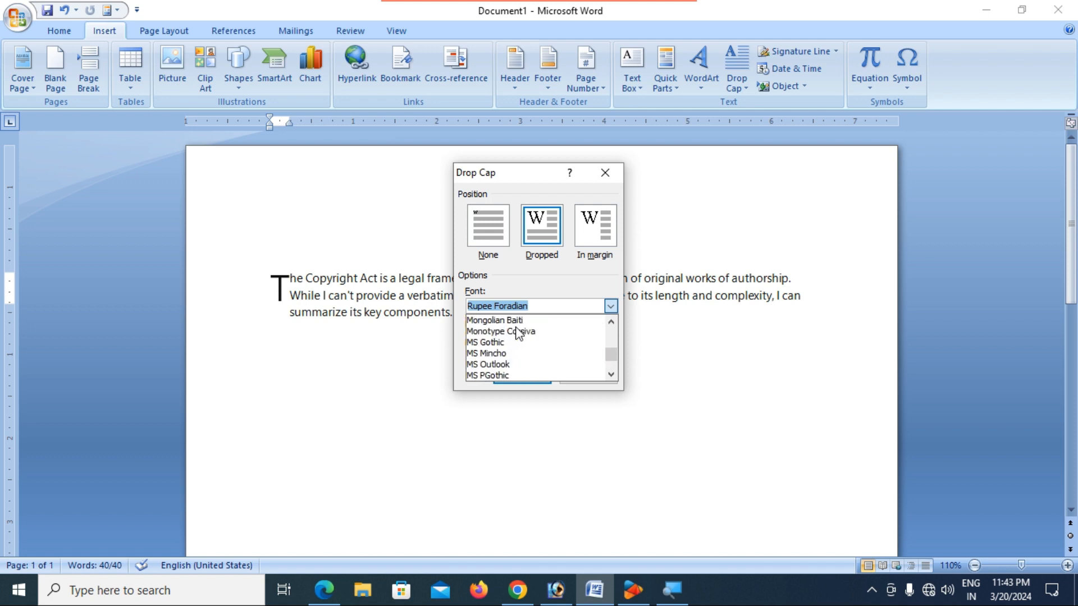
scroll(517, 333, "up", 5)
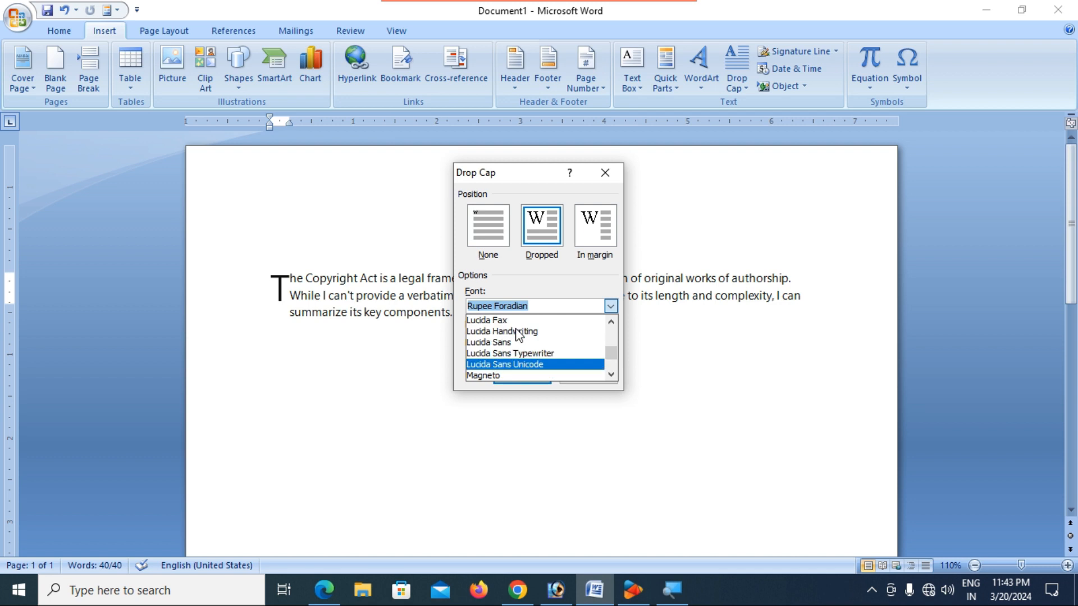
left_click(518, 331)
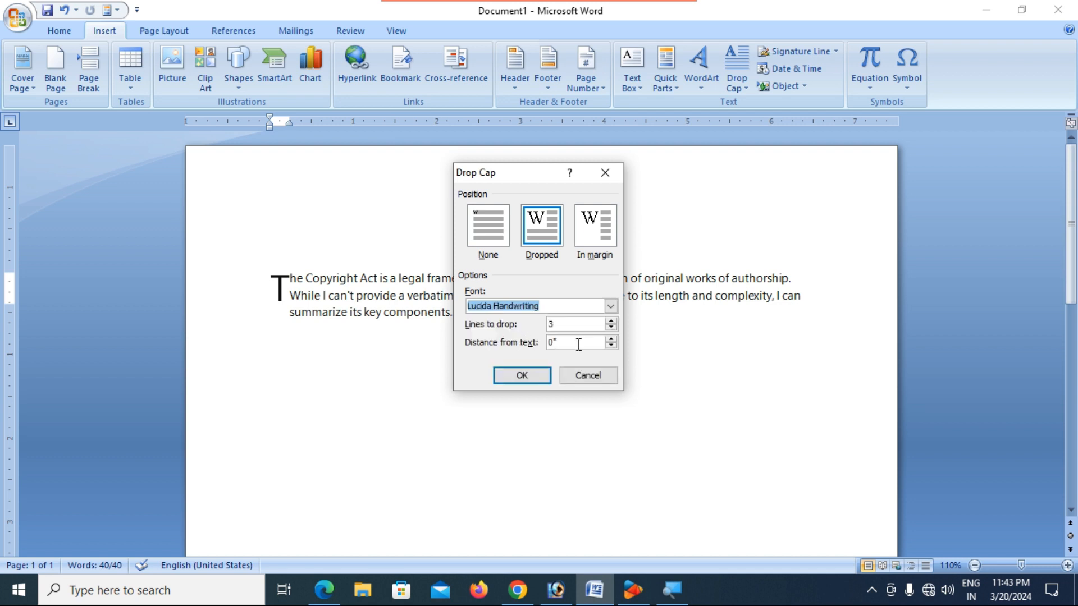
left_click(521, 382)
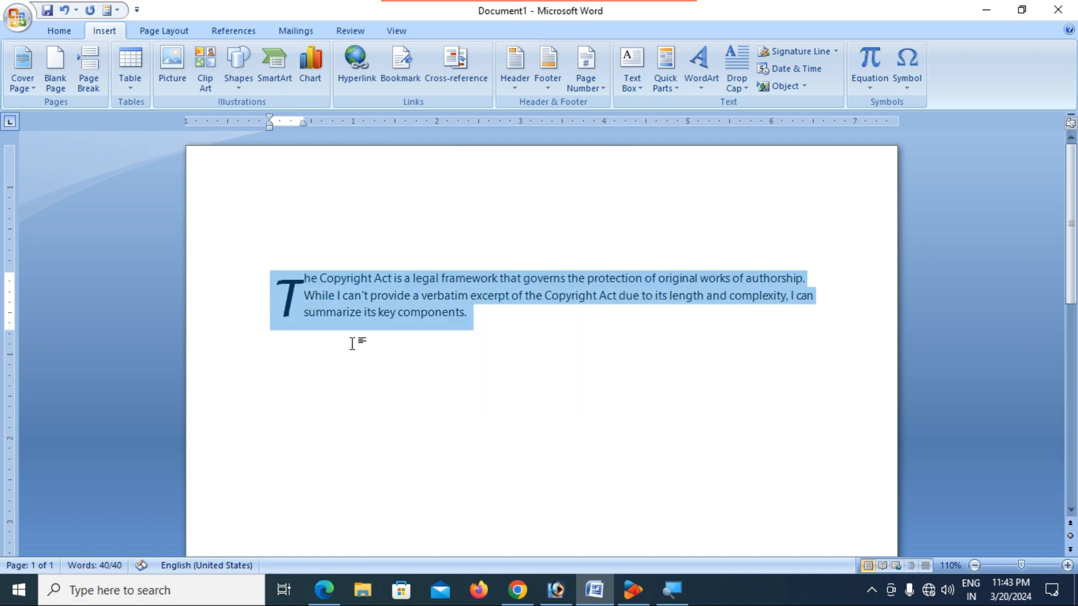
- Reduce the Lucida Handwriting drop cap to drop 2 lines instead of 3
left_click(746, 90)
left_click(761, 212)
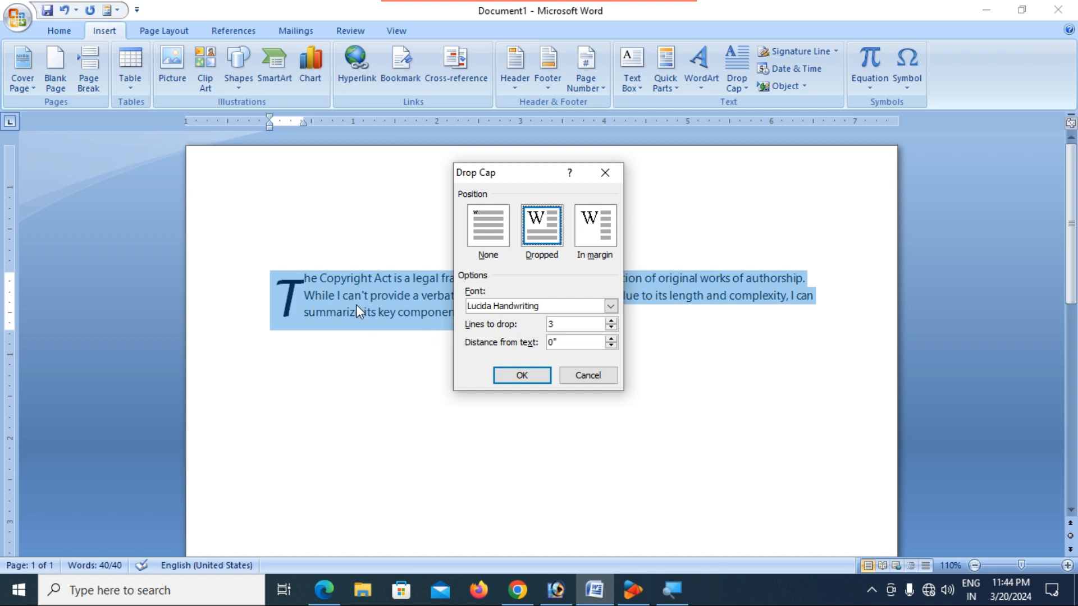
left_click(612, 328)
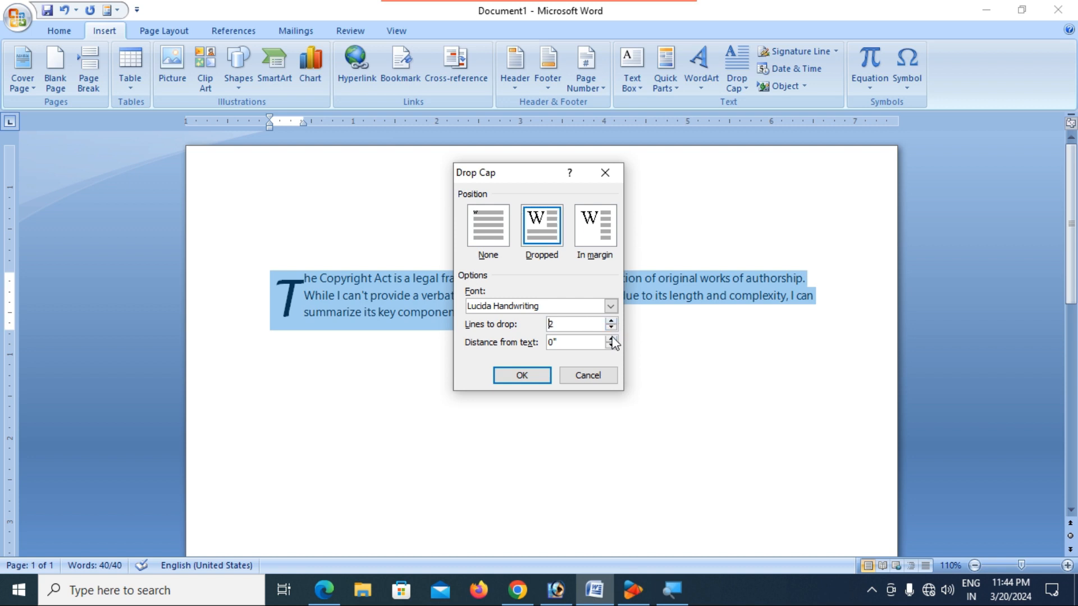
left_click(527, 380)
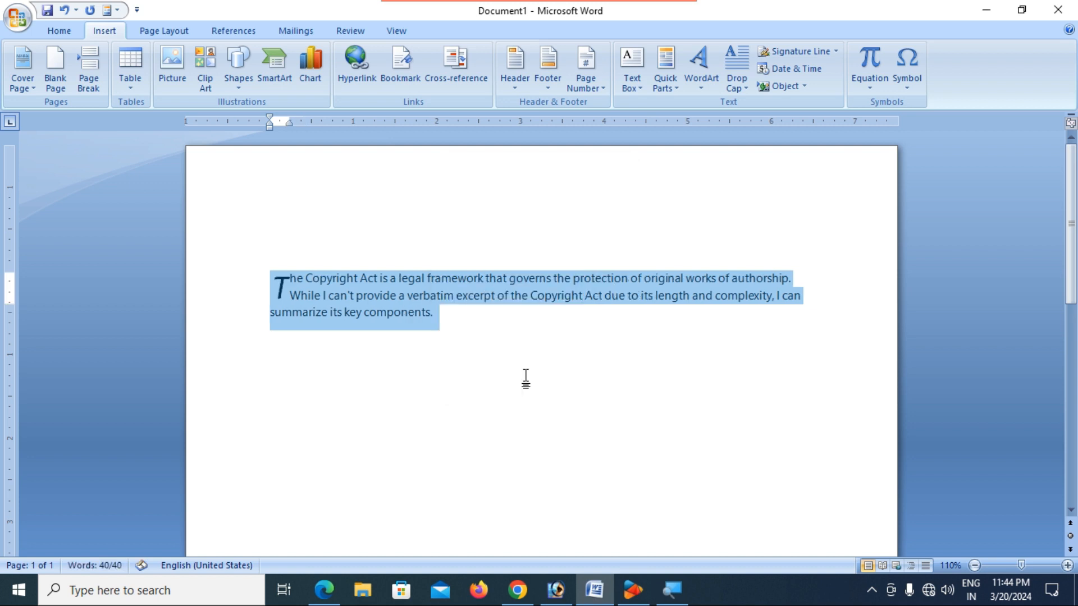
left_click(404, 319)
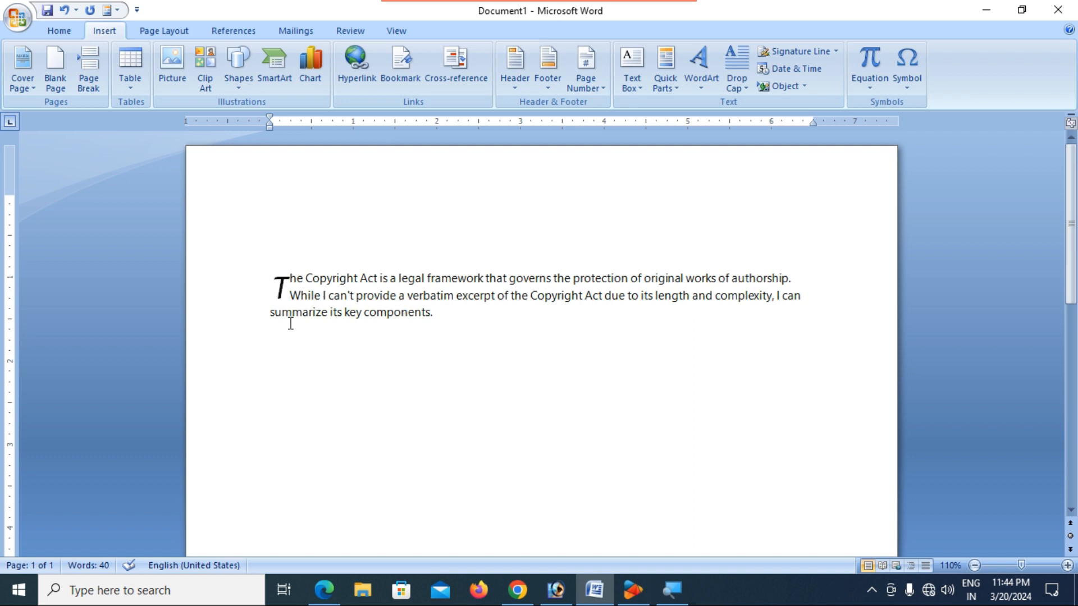
left_click_drag(449, 313, 272, 264)
left_click(729, 90)
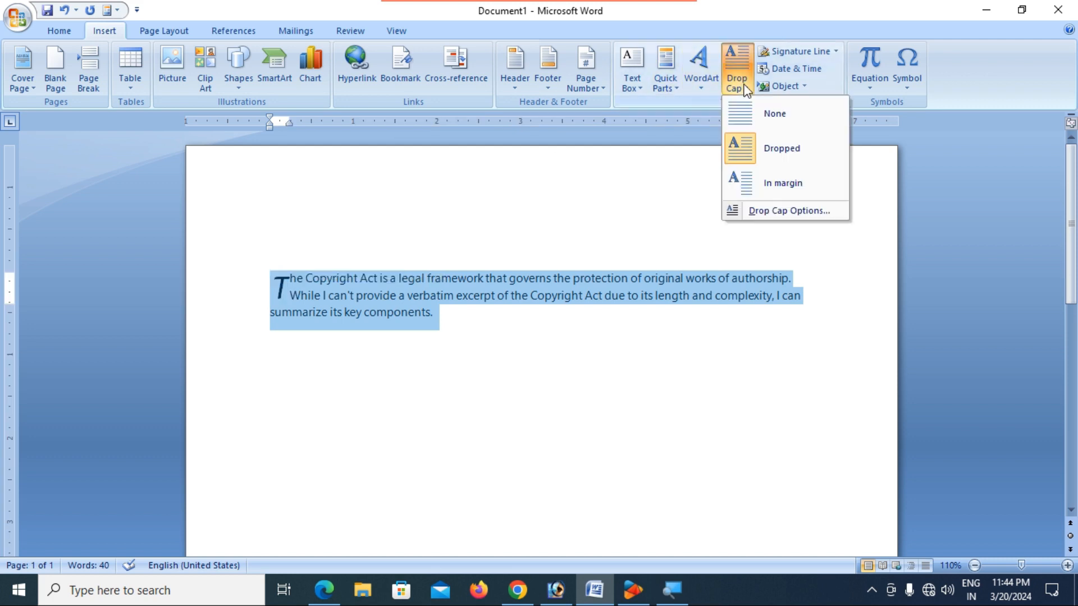
left_click(777, 211)
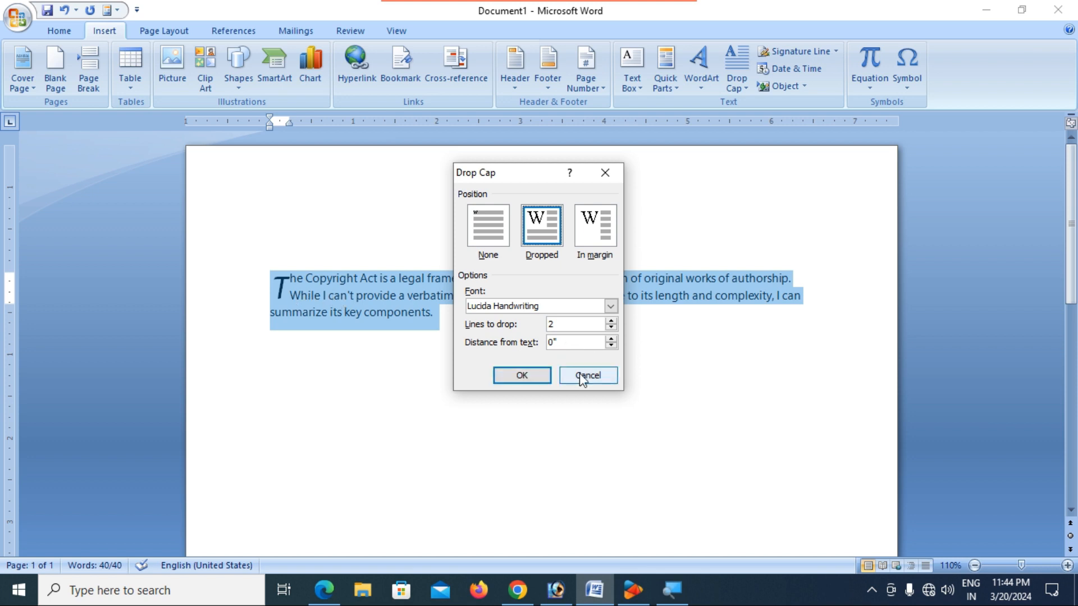
left_click(522, 375)
left_click(348, 296)
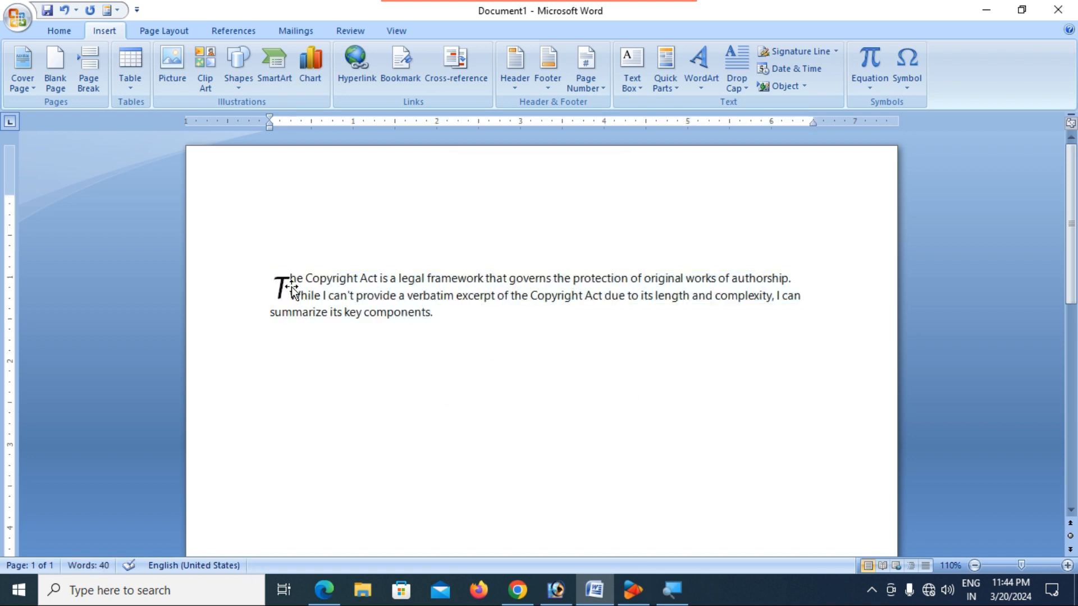
scroll(339, 303, "up", 6, "ctrl")
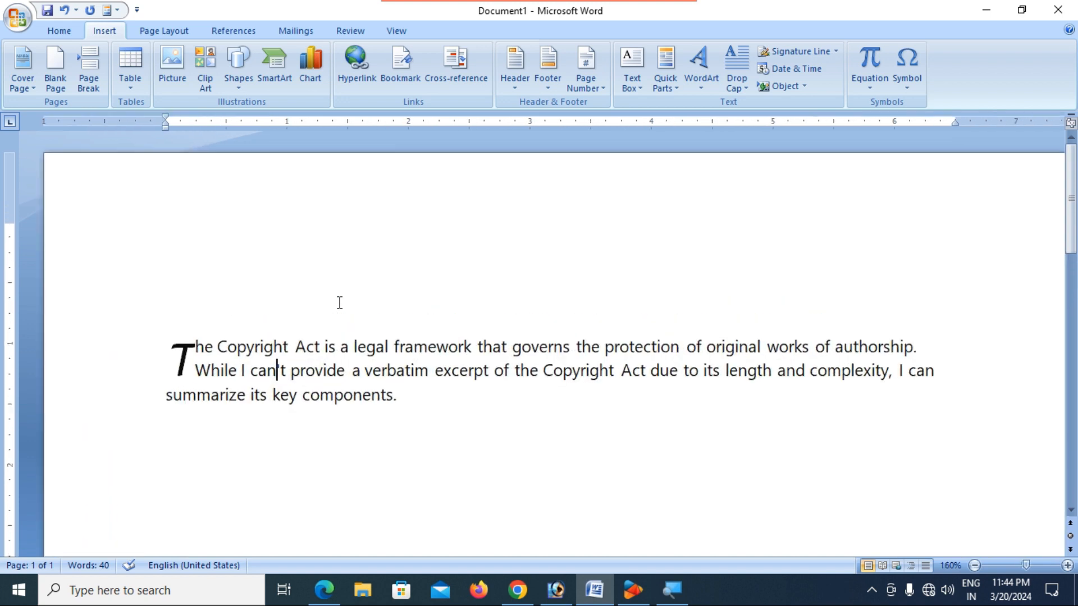
right_click(150, 386)
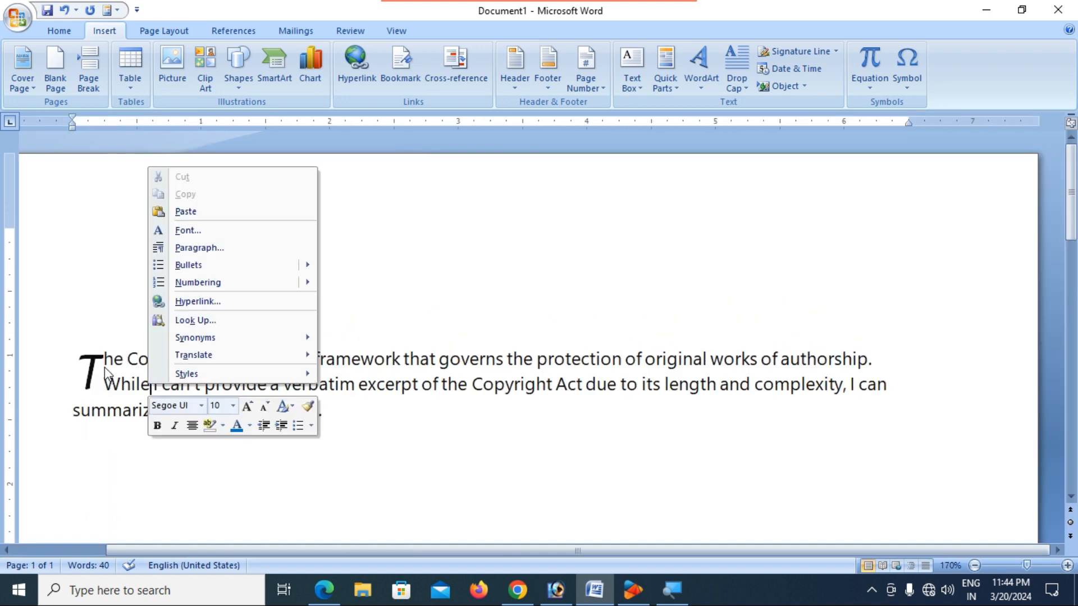
key("Escape")
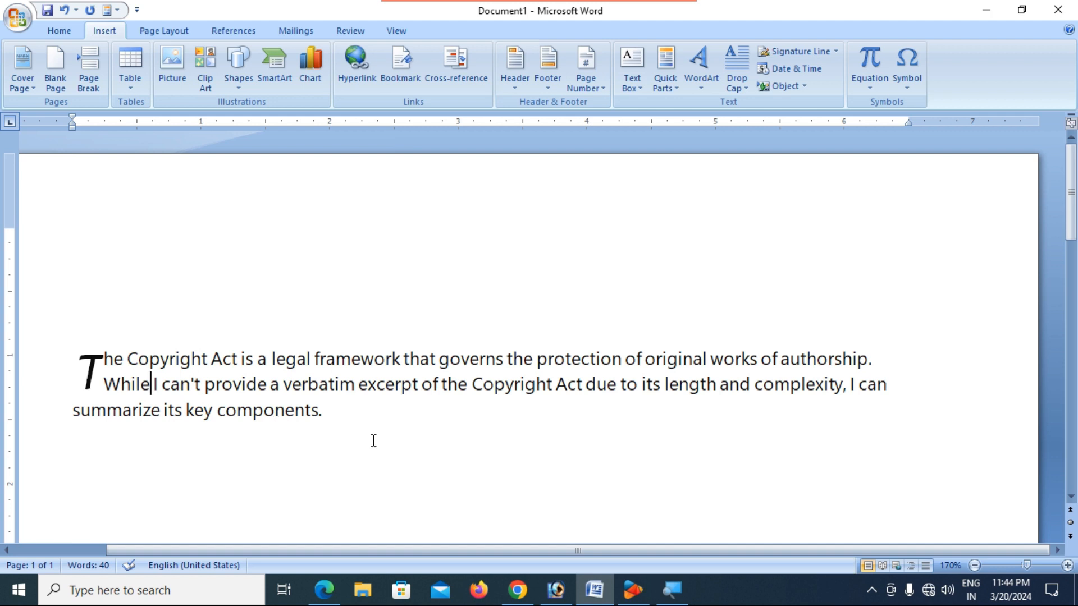
left_click_drag(354, 423, 83, 365)
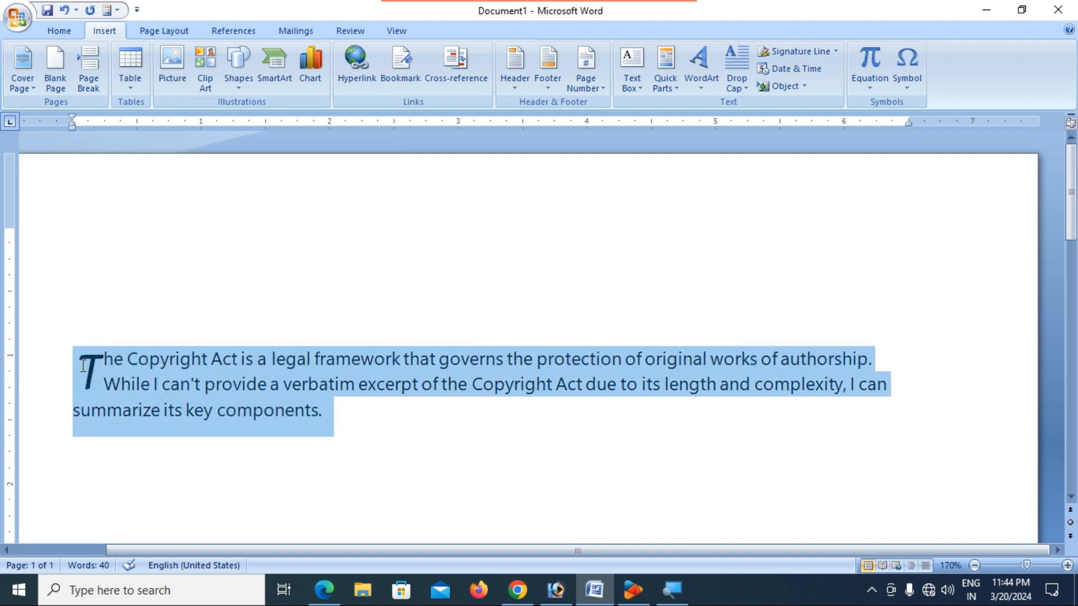
- Set the drop cap's distance from text to 0.3"
left_click(744, 87)
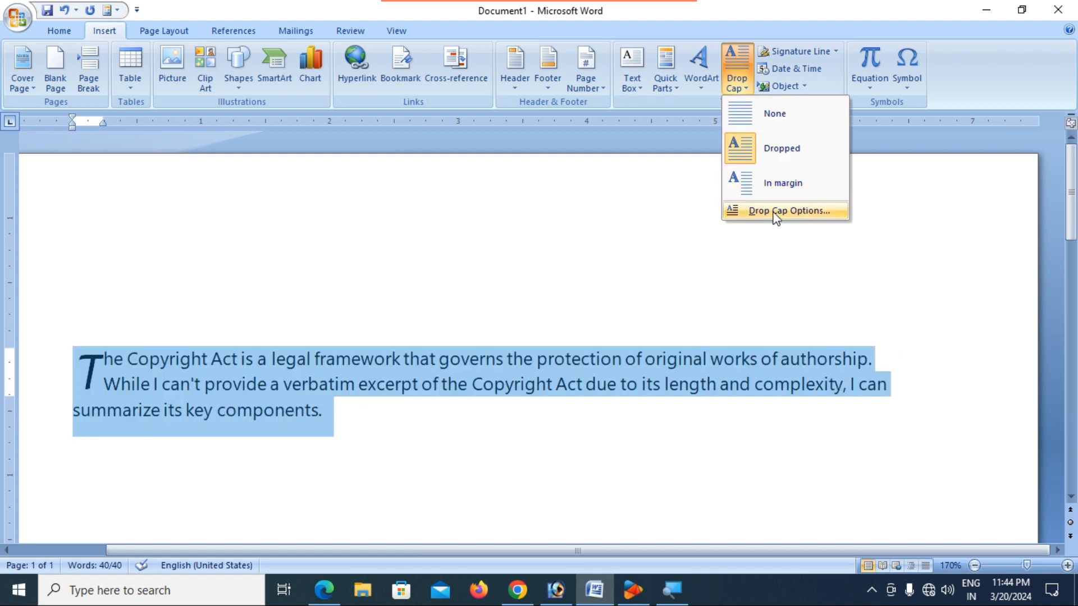
left_click(775, 212)
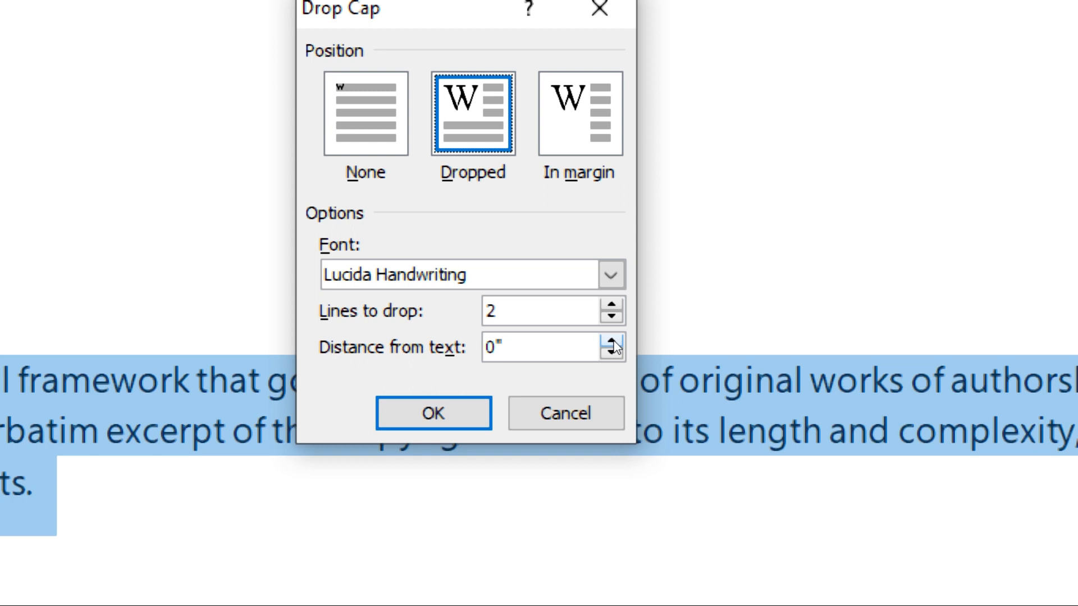
left_click(613, 342)
left_click(613, 342)
left_click(613, 342)
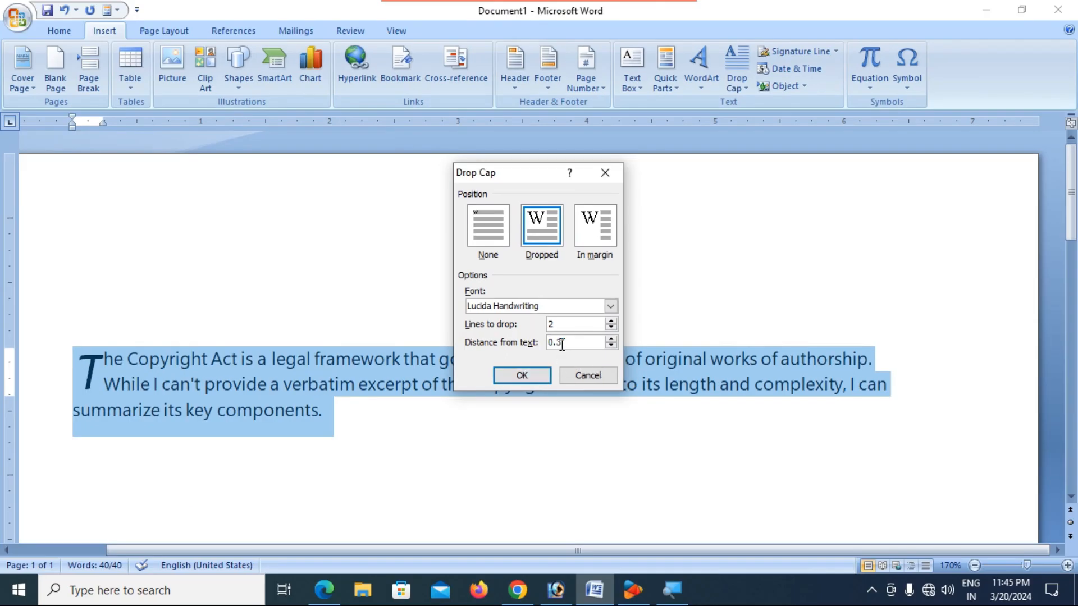
left_click(522, 375)
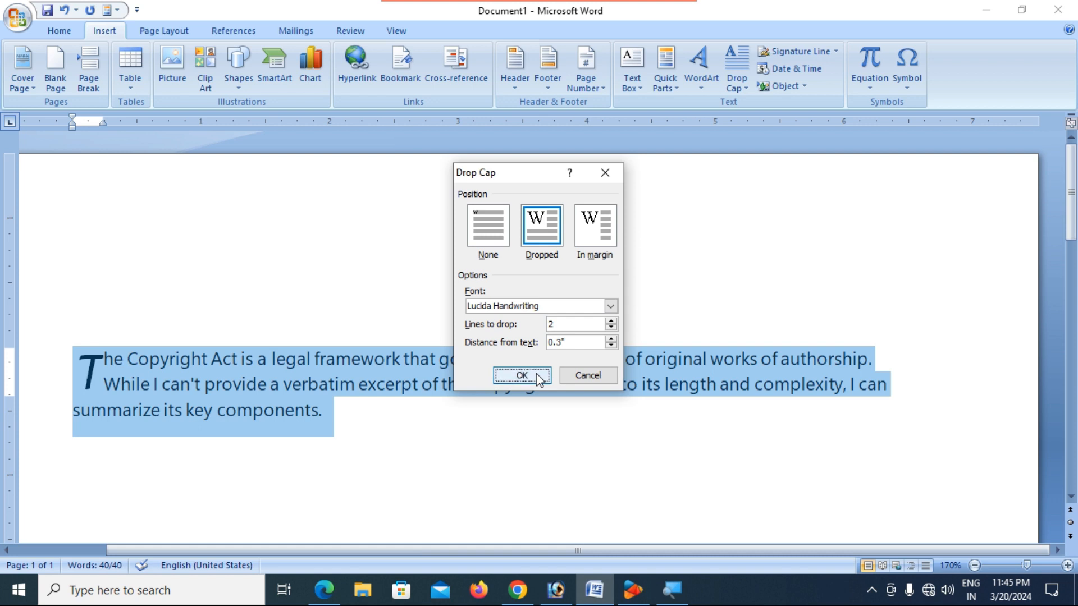
left_click(373, 387)
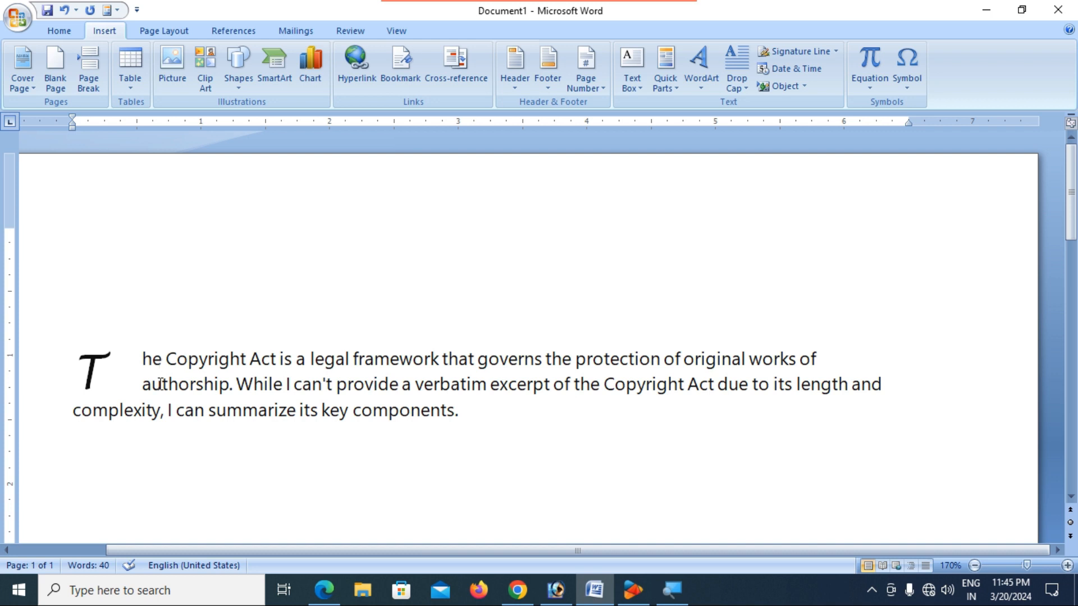
- Reselect the paragraph and lower the drop cap's distance from text to 0.1"
left_click_drag(477, 416, 93, 372)
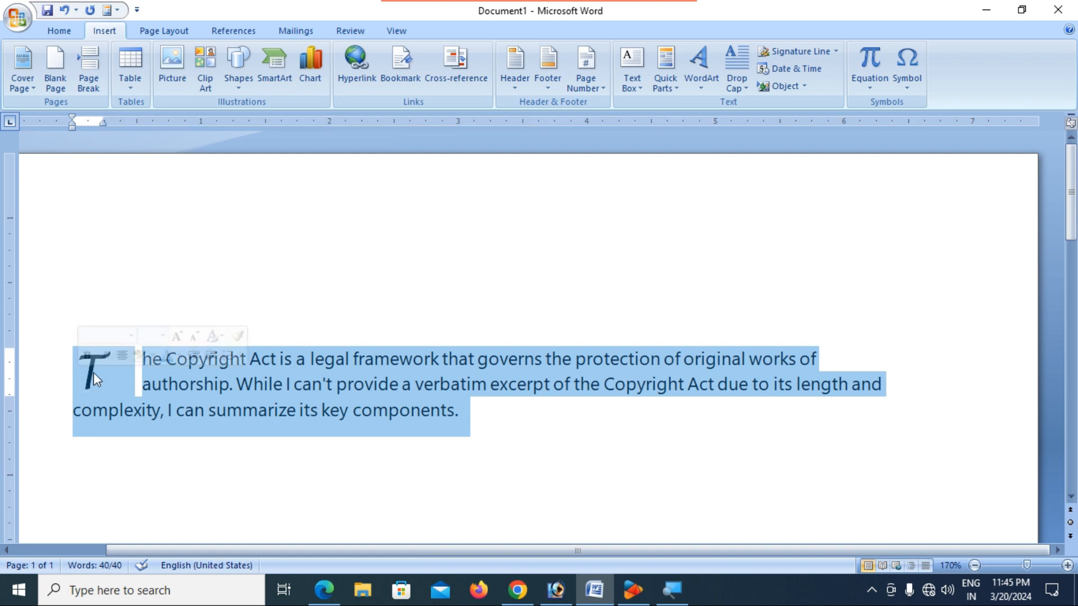
left_click(738, 80)
left_click(761, 211)
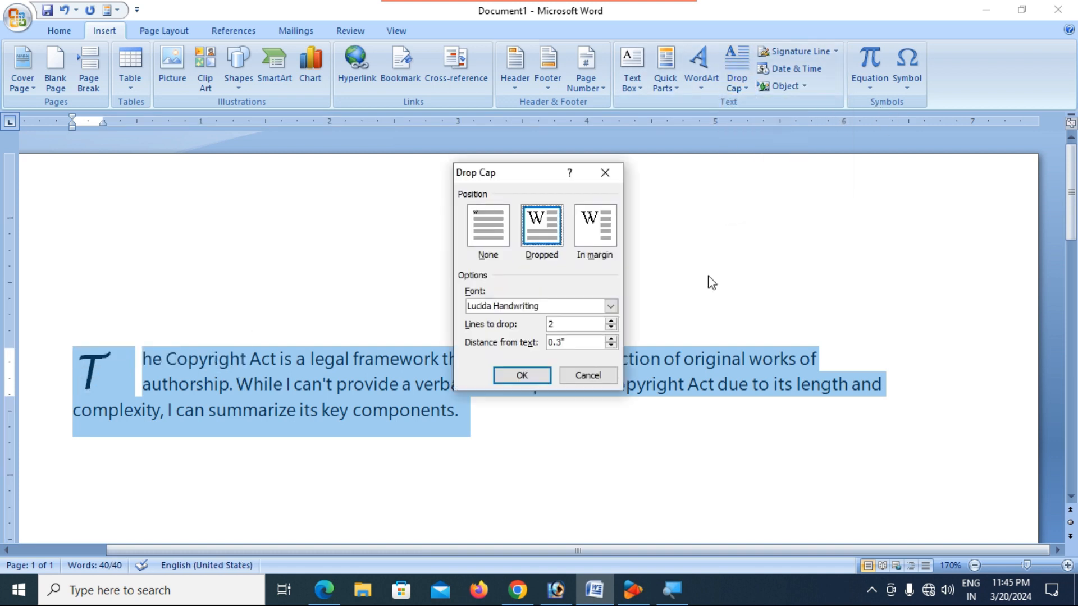
left_click(612, 346)
left_click(611, 346)
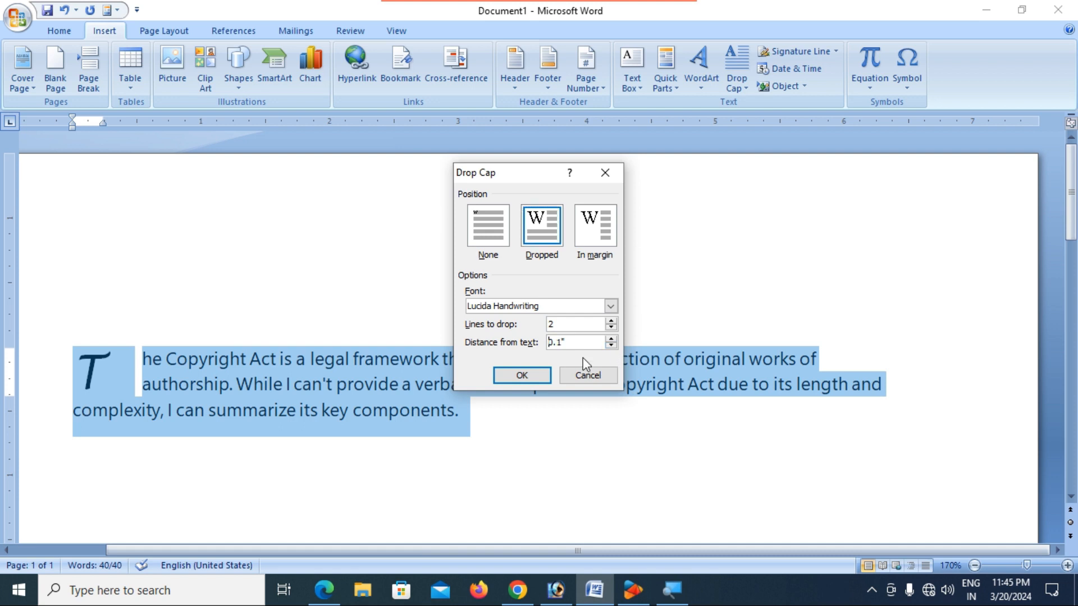
left_click(517, 379)
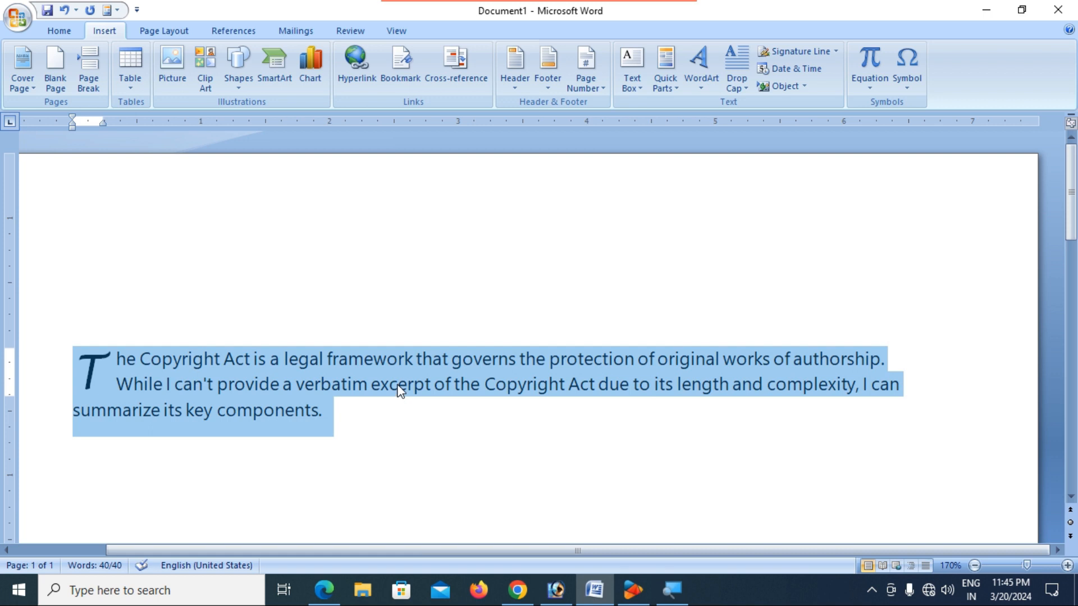
left_click(399, 384)
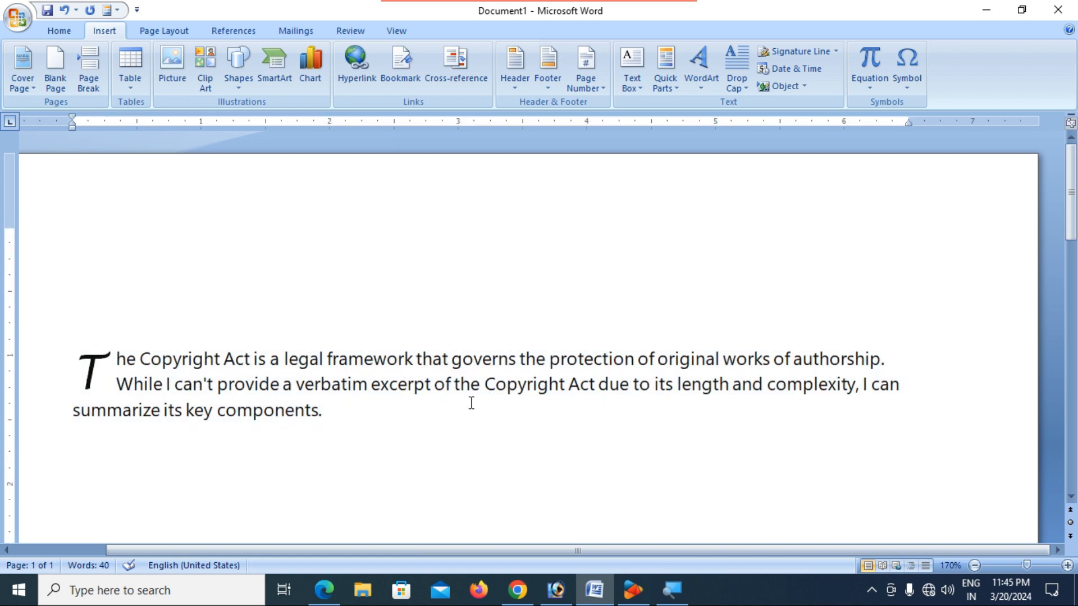
- Start an empty paragraph below the drop-cap Copyright Act paragraph
scroll(477, 355, "down", 4, "ctrl")
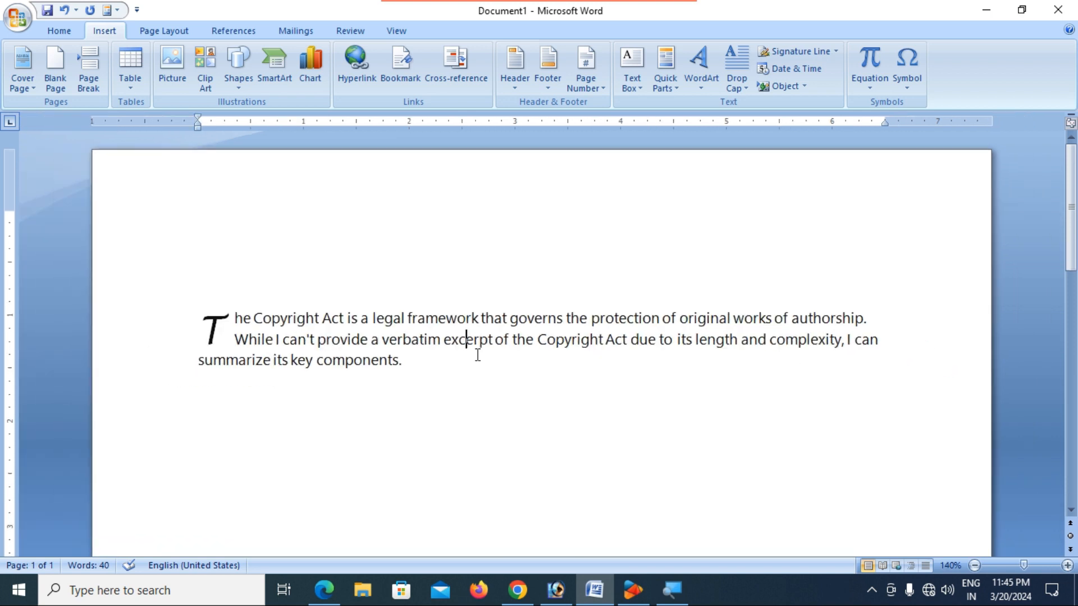
scroll(477, 354, "down", 2, "ctrl")
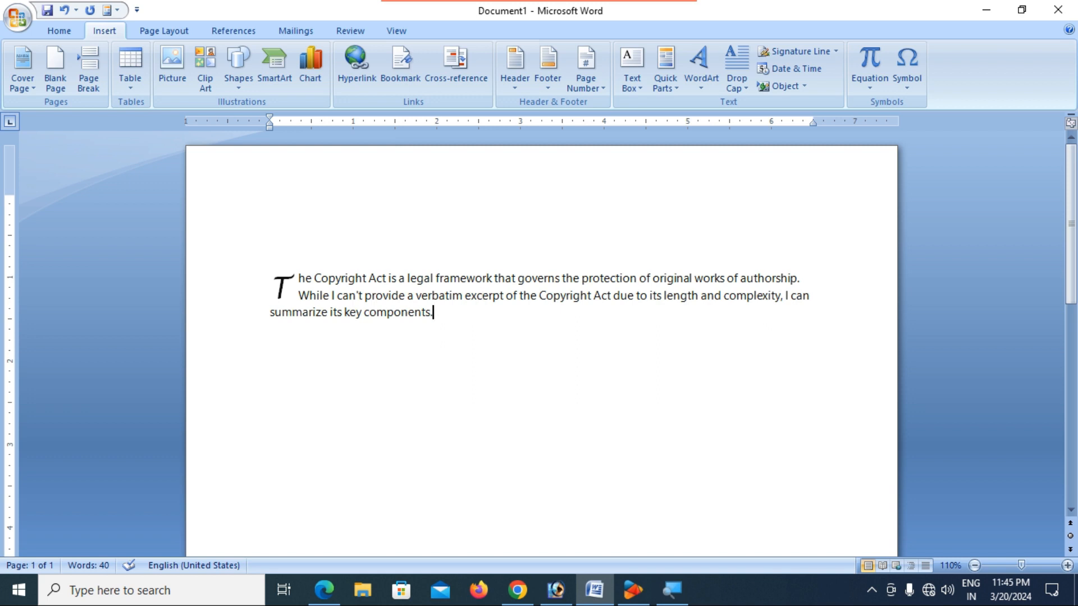
key("Return")
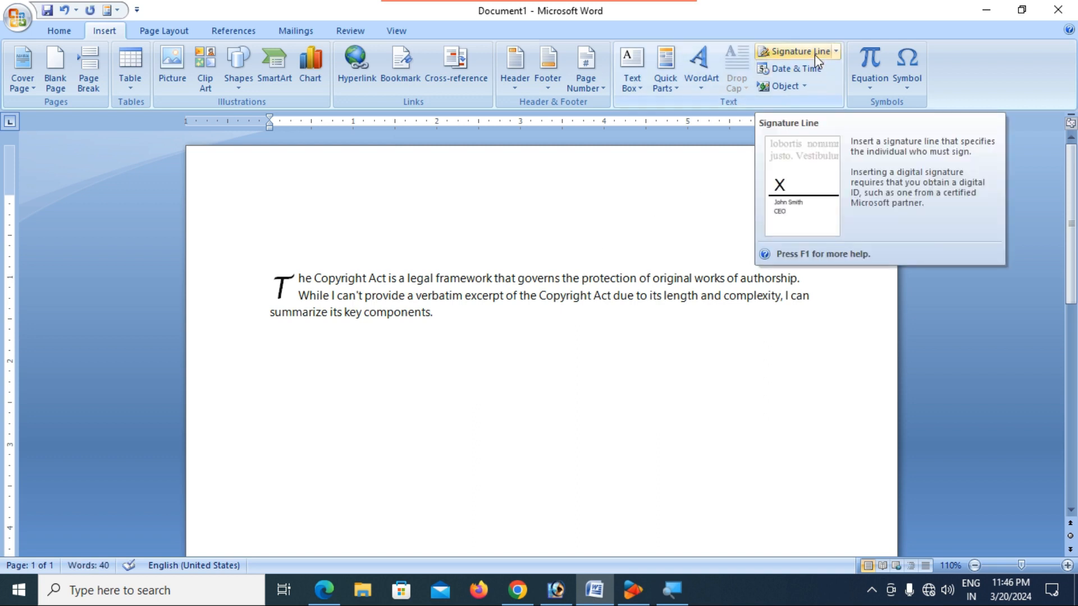
left_click(835, 52)
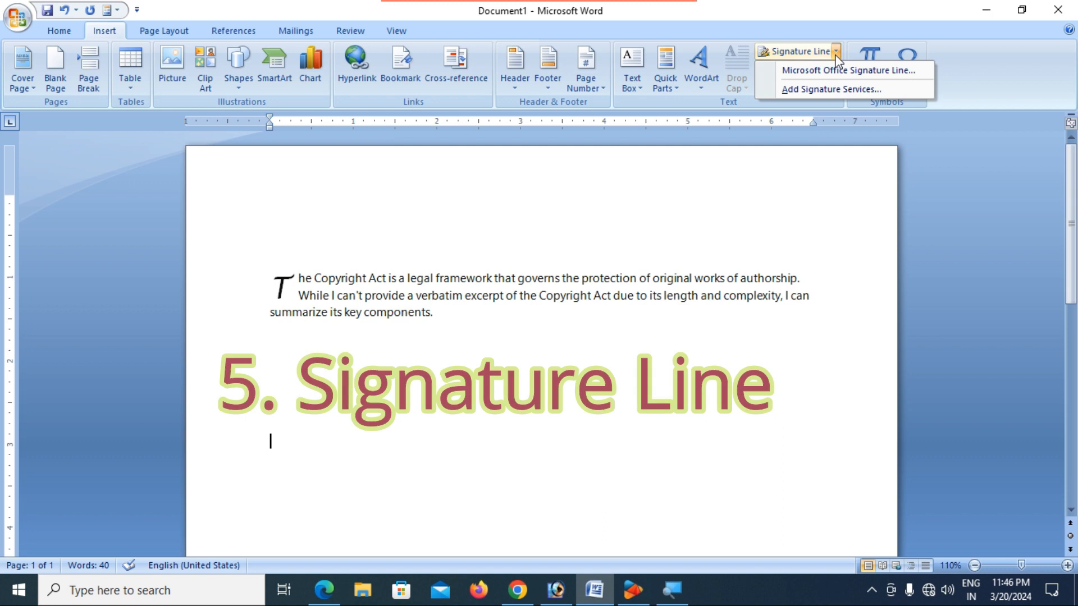
left_click(760, 217)
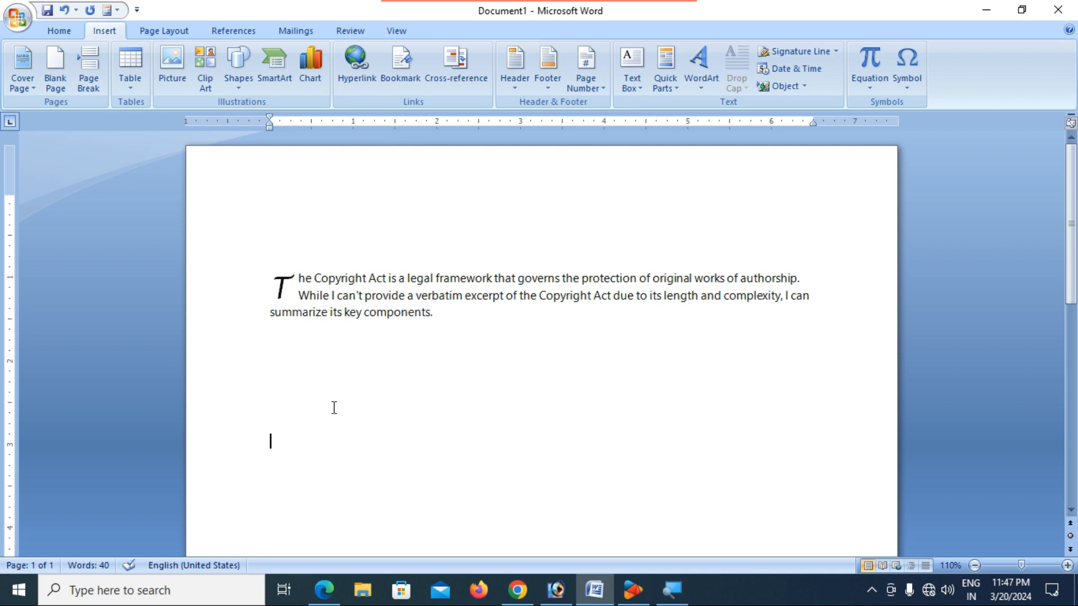
left_click(493, 327)
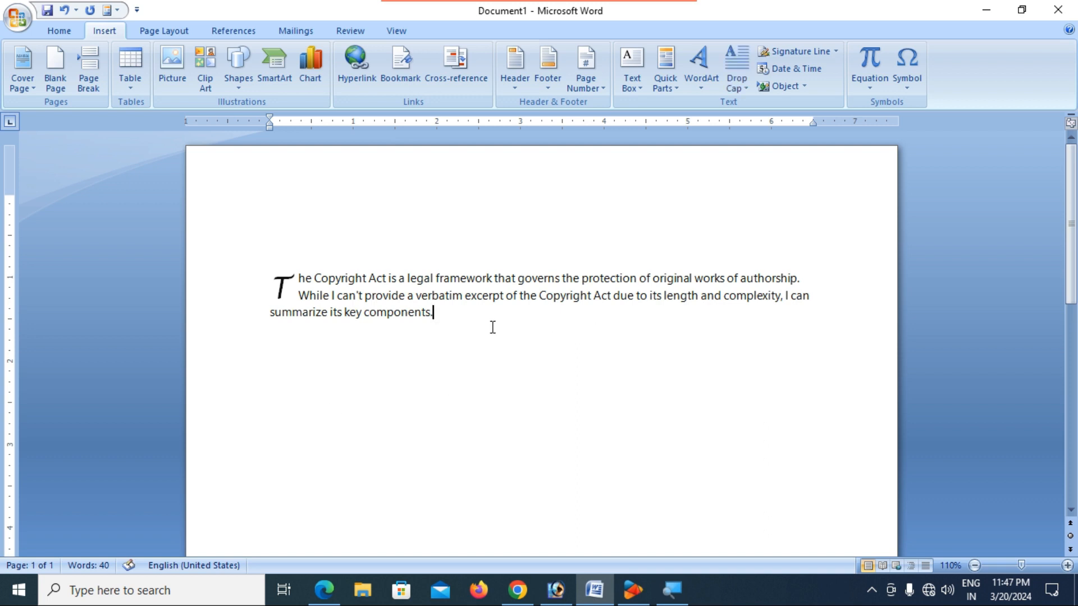
key("Down")
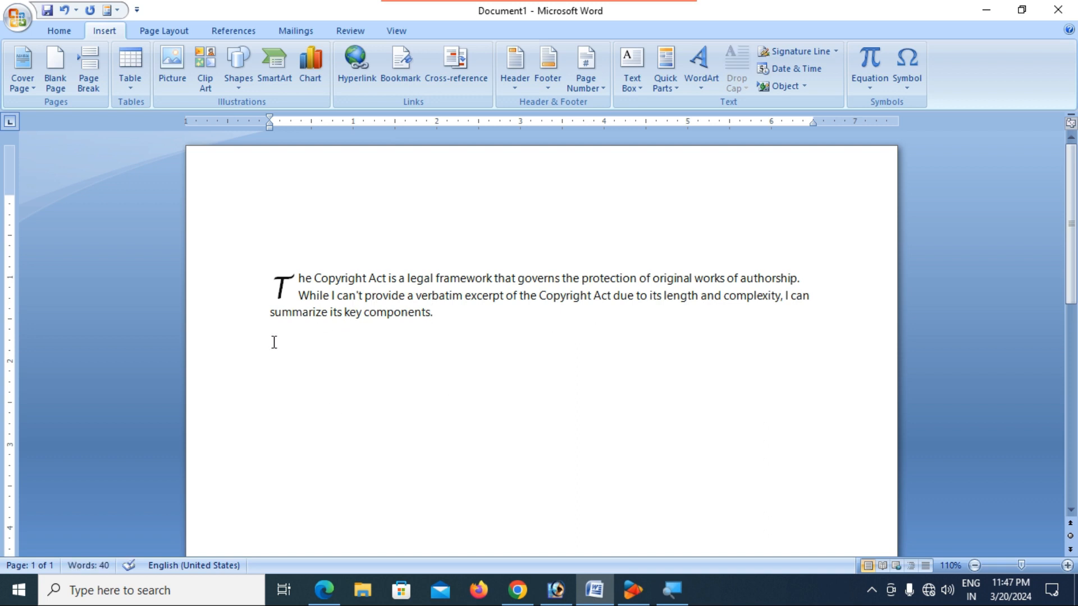
scroll(306, 348, "up", 3)
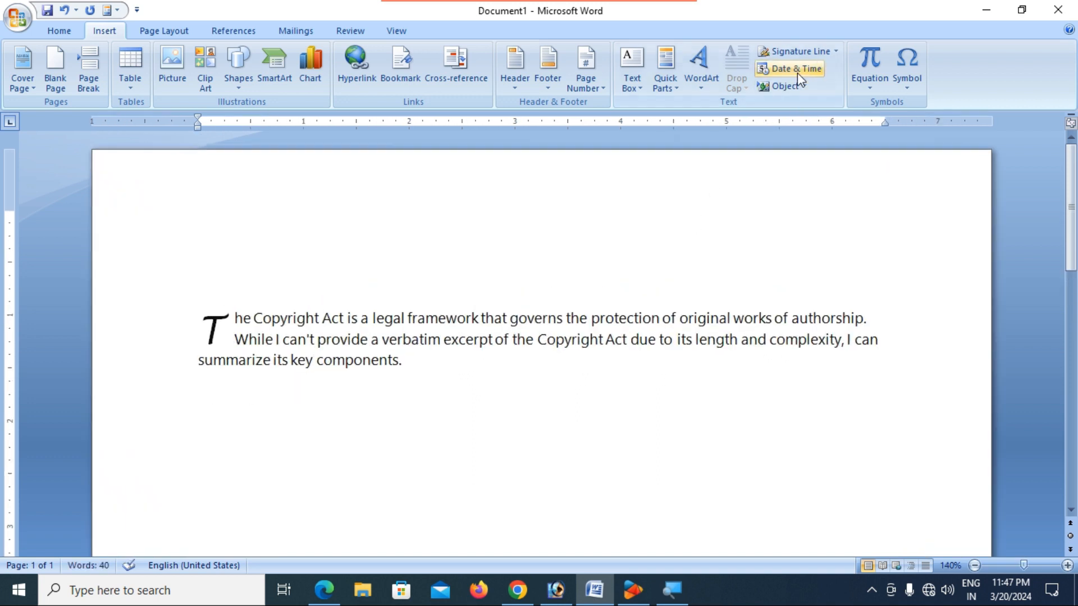
- Insert a signature line with the signer's name, title Accountant, and the signer's e-mail address
left_click(797, 51)
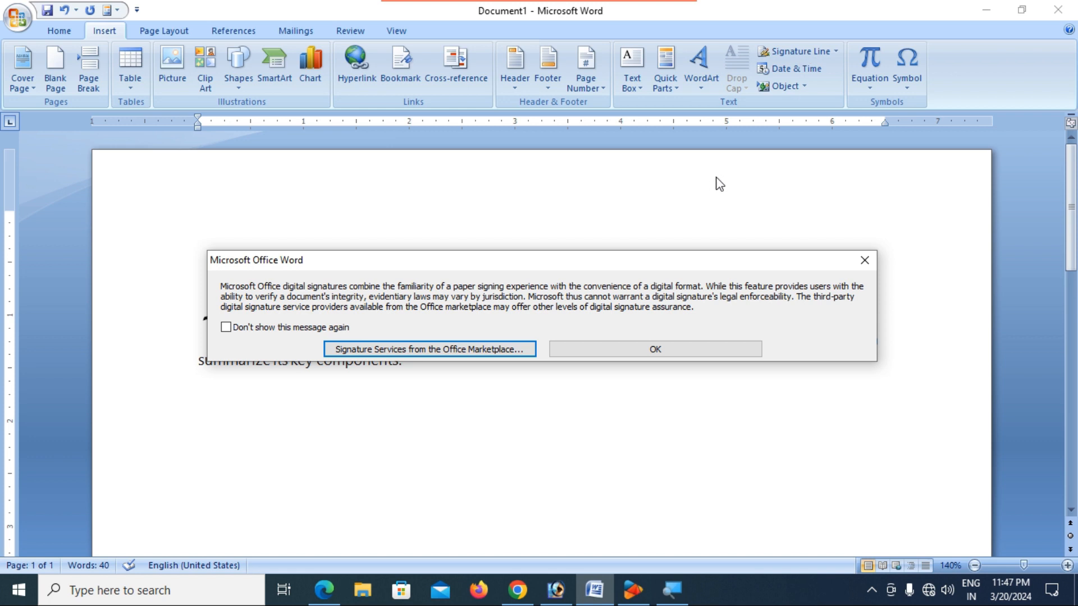
left_click(666, 349)
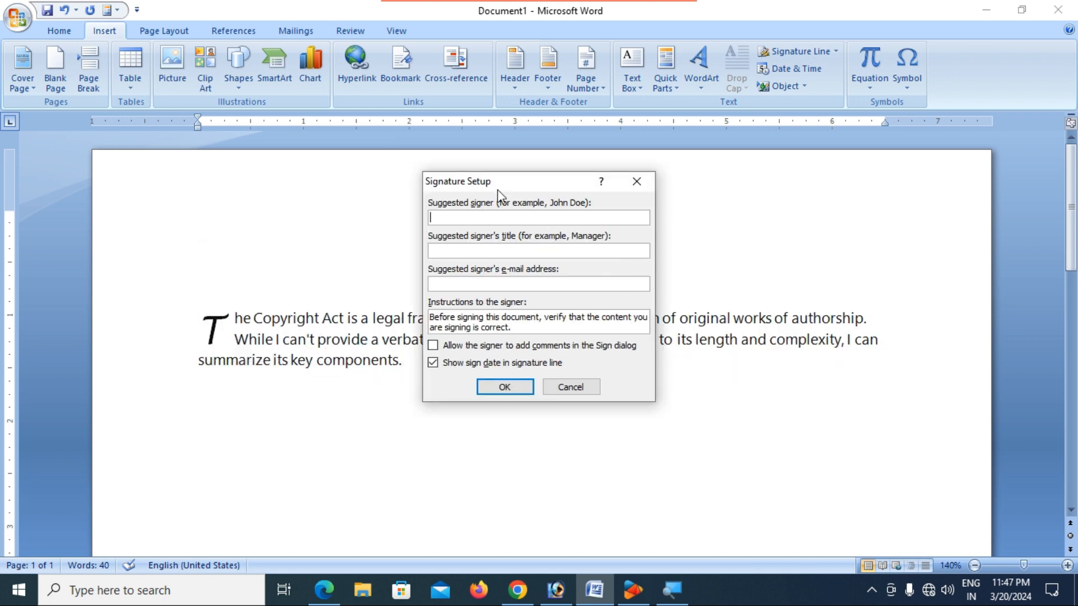
left_click_drag(504, 184, 551, 200)
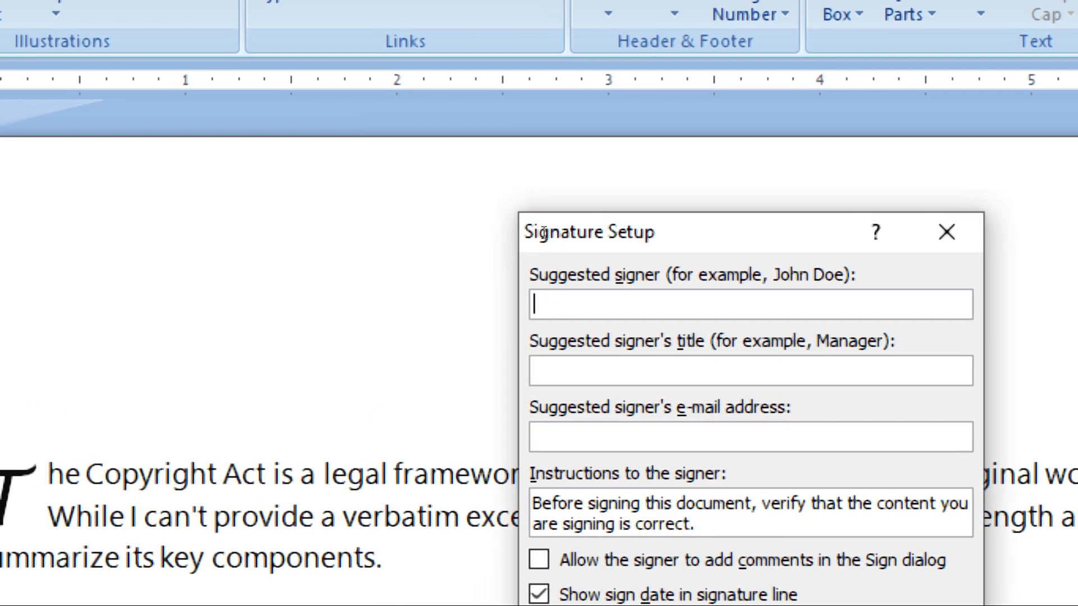
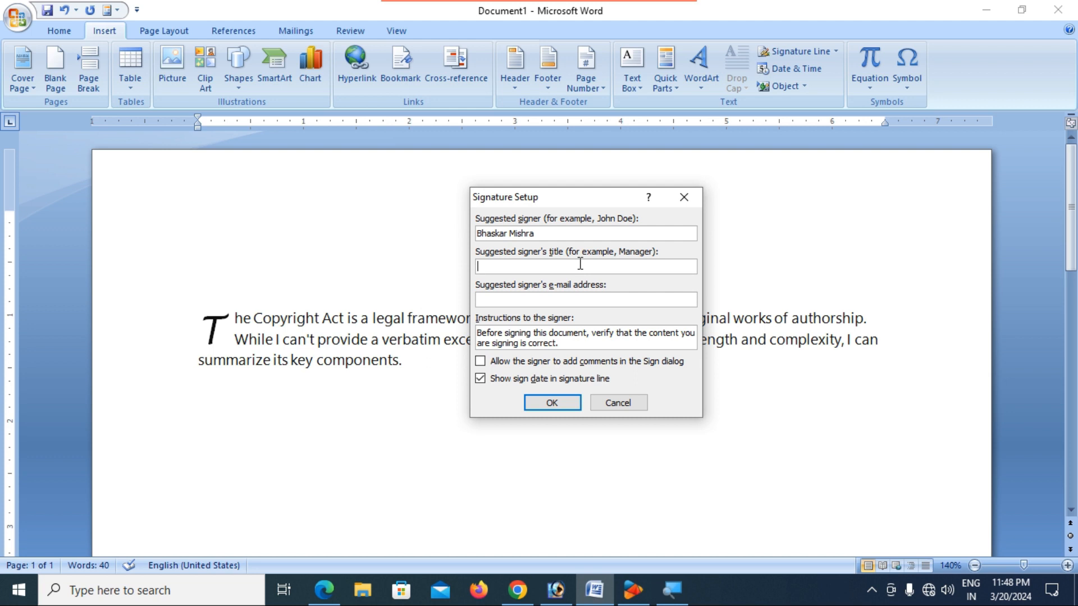
type("Accountant")
left_click(531, 296)
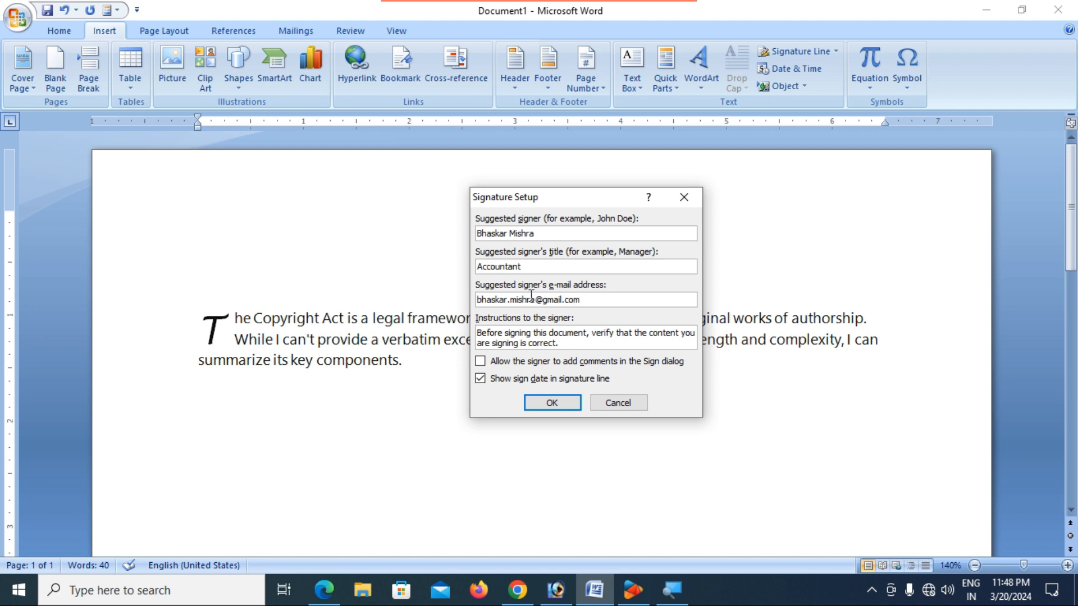
left_click(552, 402)
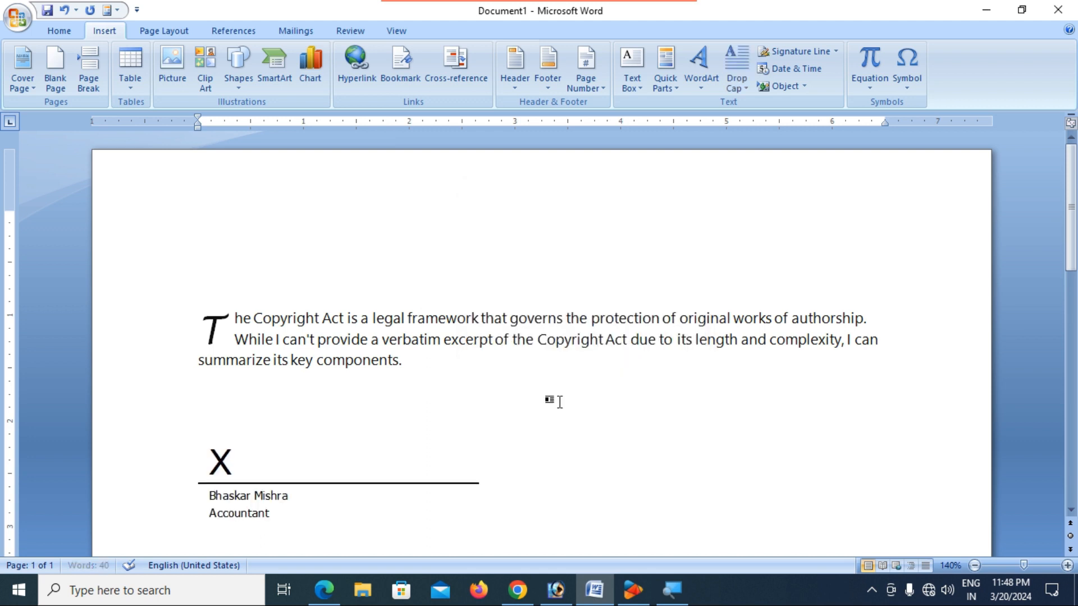
- Select the signature line picture, inspect it, and delete it
scroll(393, 438, "down", 3)
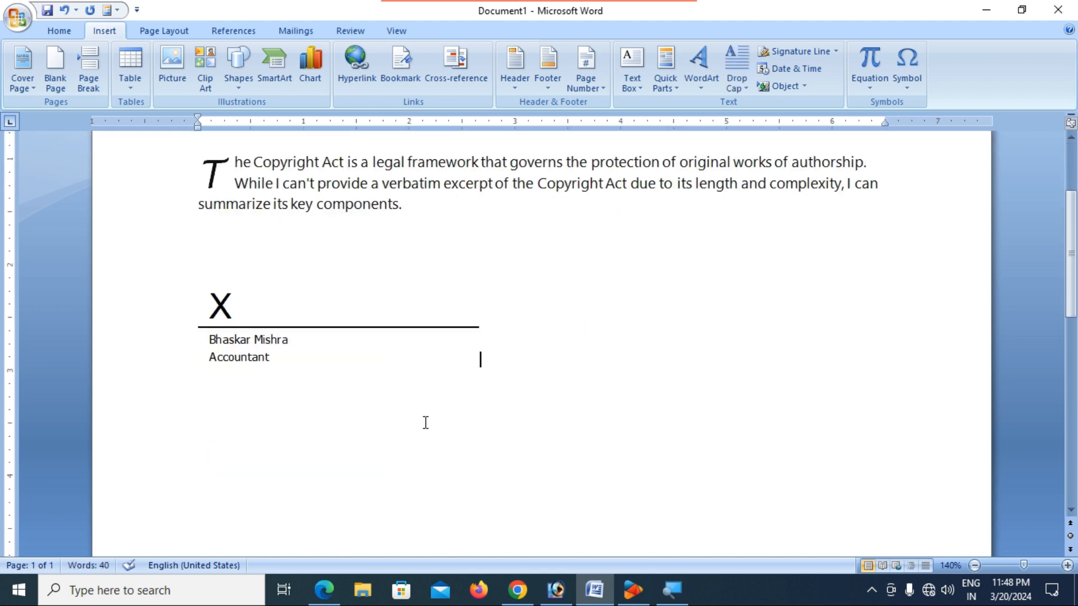
left_click(251, 326)
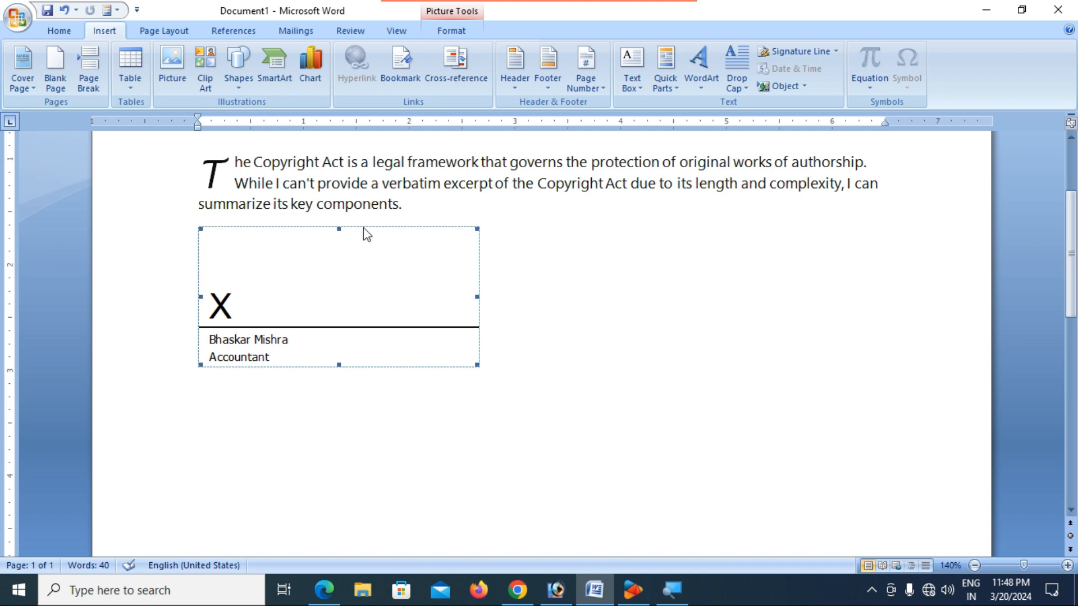
left_click(181, 235)
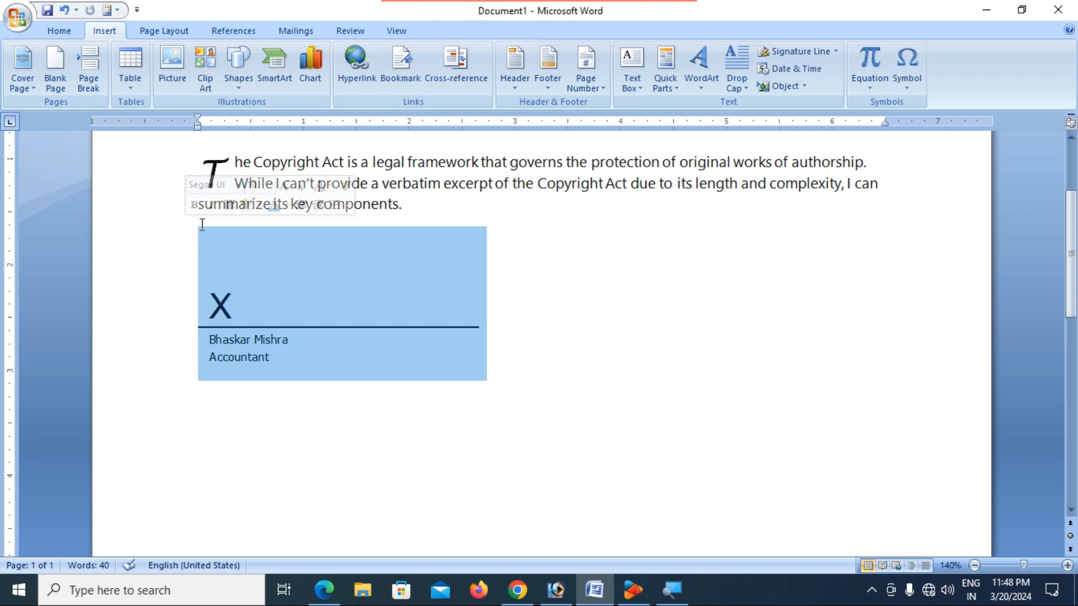
left_click(548, 339)
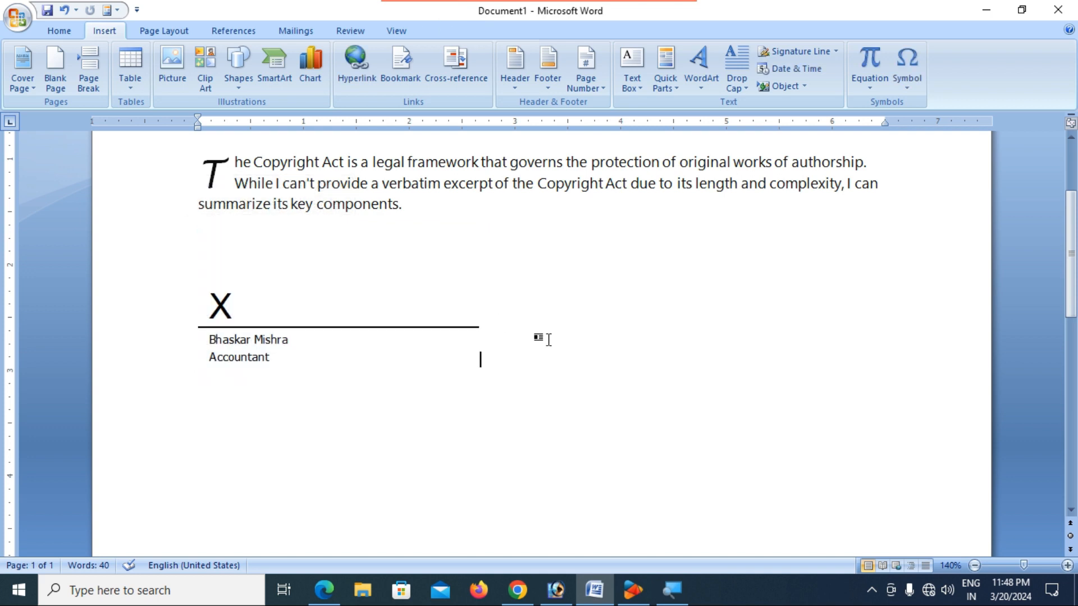
left_click(442, 341)
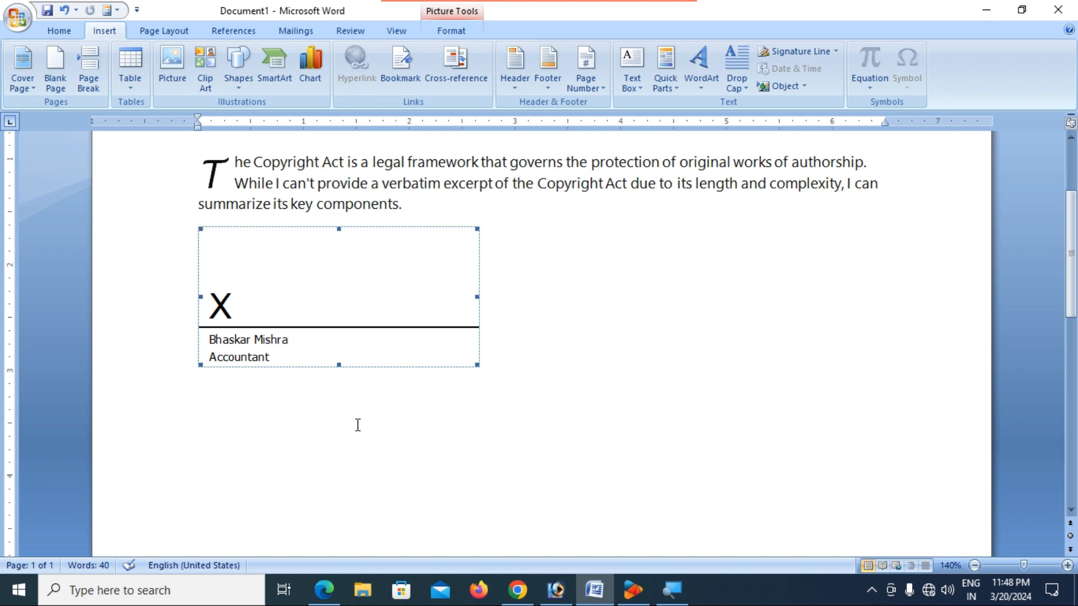
scroll(348, 423, "up", 5)
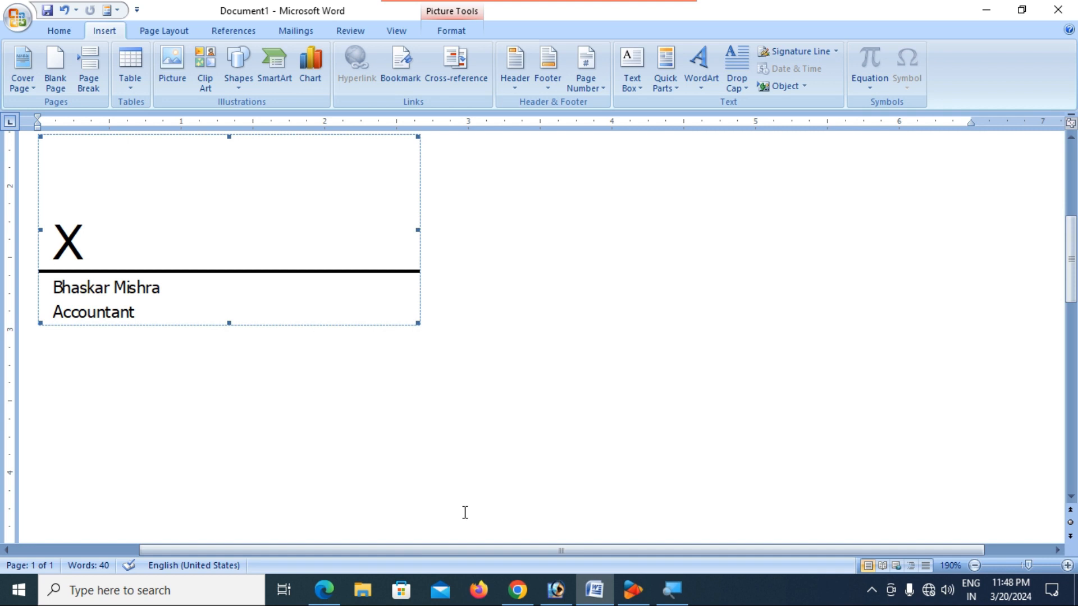
left_click_drag(447, 547, 320, 522)
scroll(308, 449, "up", 4)
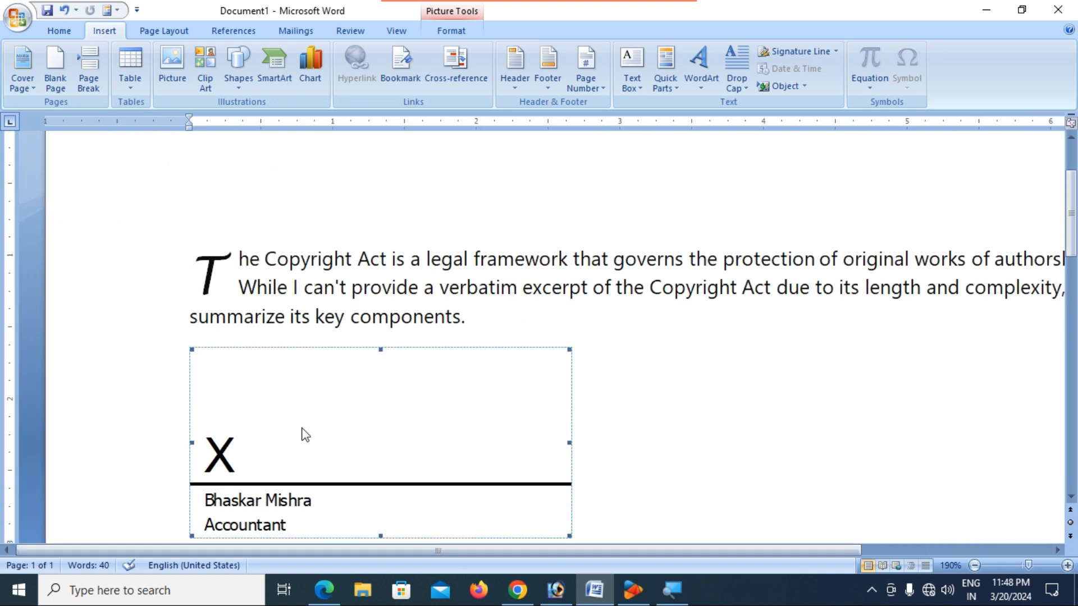
scroll(305, 435, "down", 1)
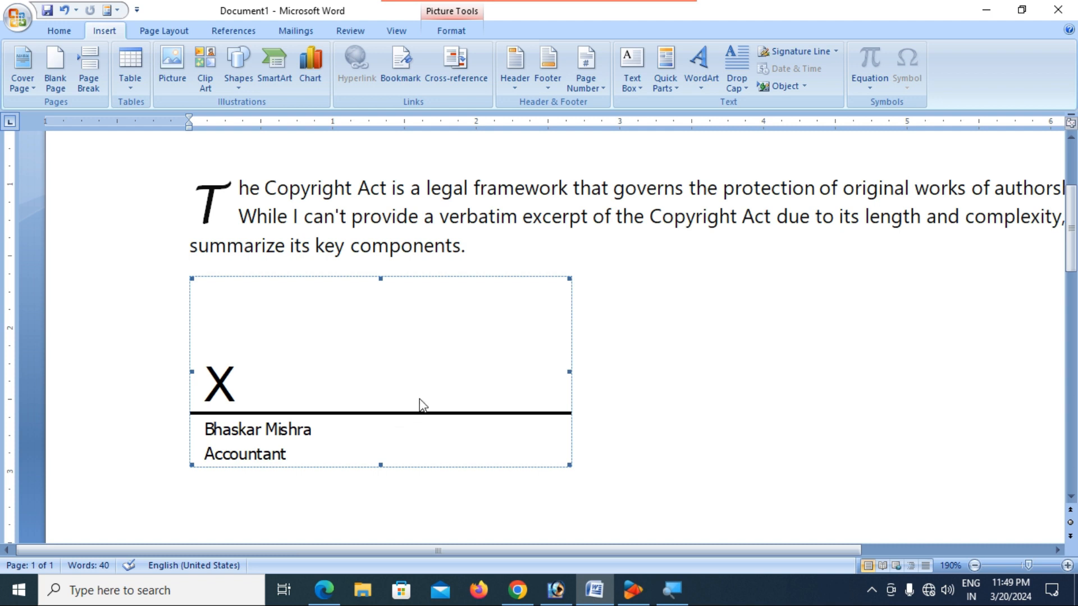
scroll(422, 396, "down", 3, "ctrl")
scroll(421, 397, "down", 4, "ctrl")
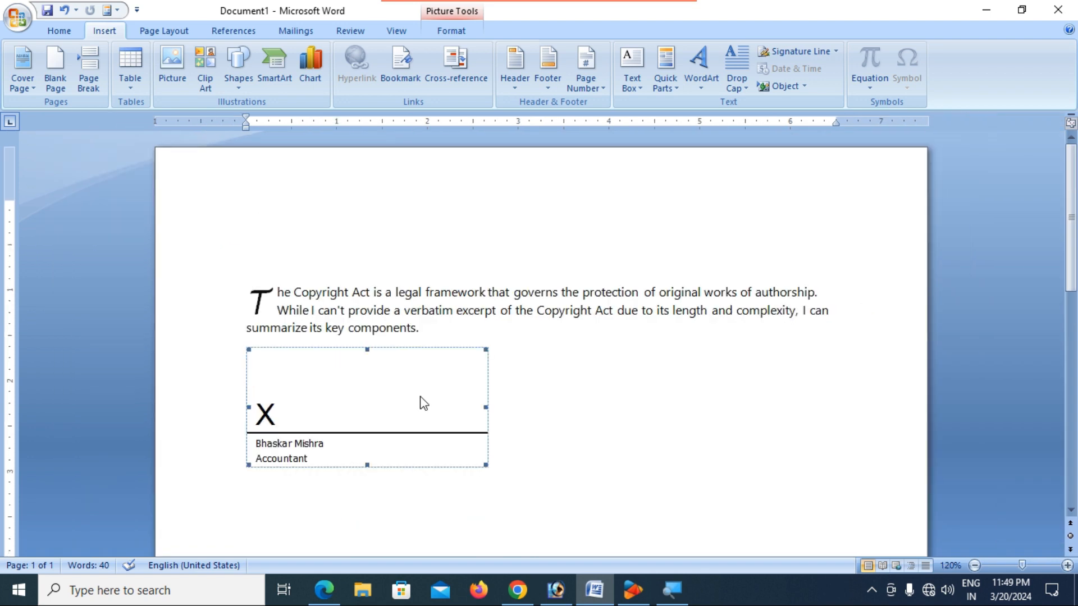
scroll(424, 403, "down", 3)
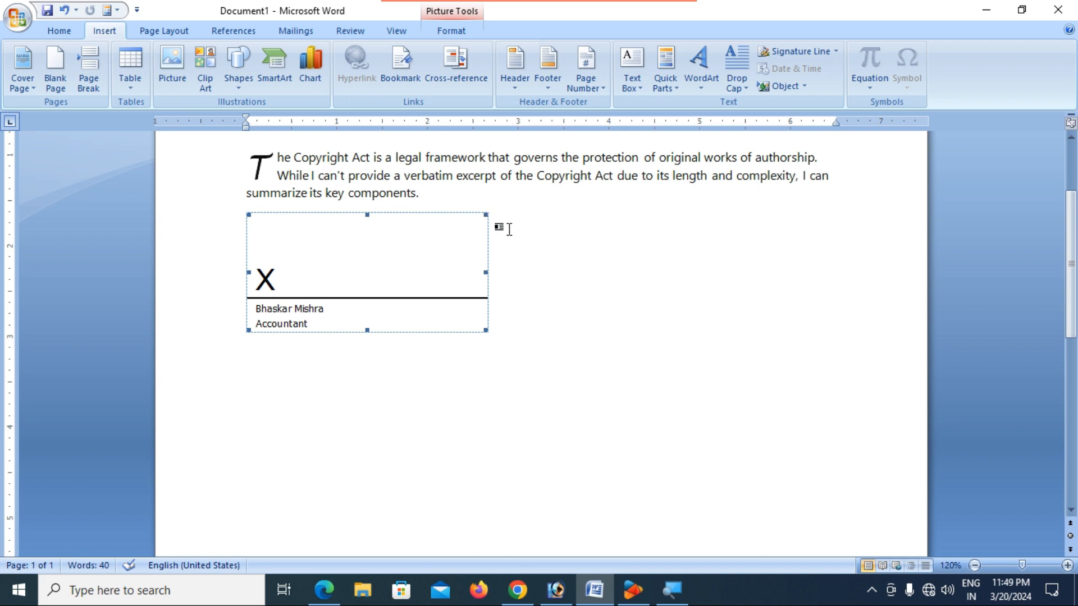
key("Delete")
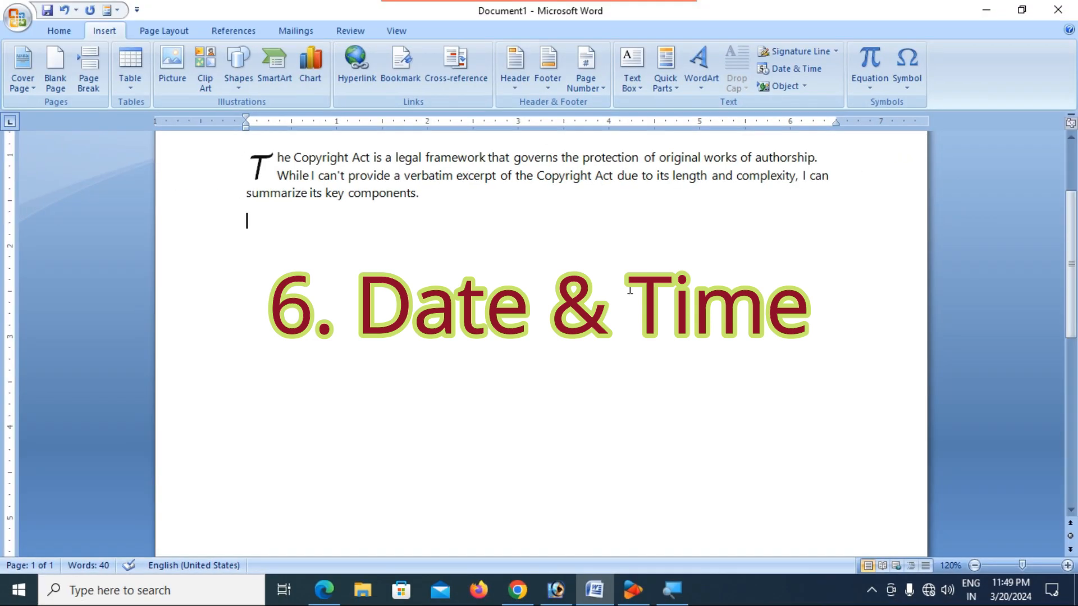
- Type 'Date: 20-03-2024' and 'Time : 11:50 PM' on separate lines below the paragraph
scroll(608, 308, "up", 3)
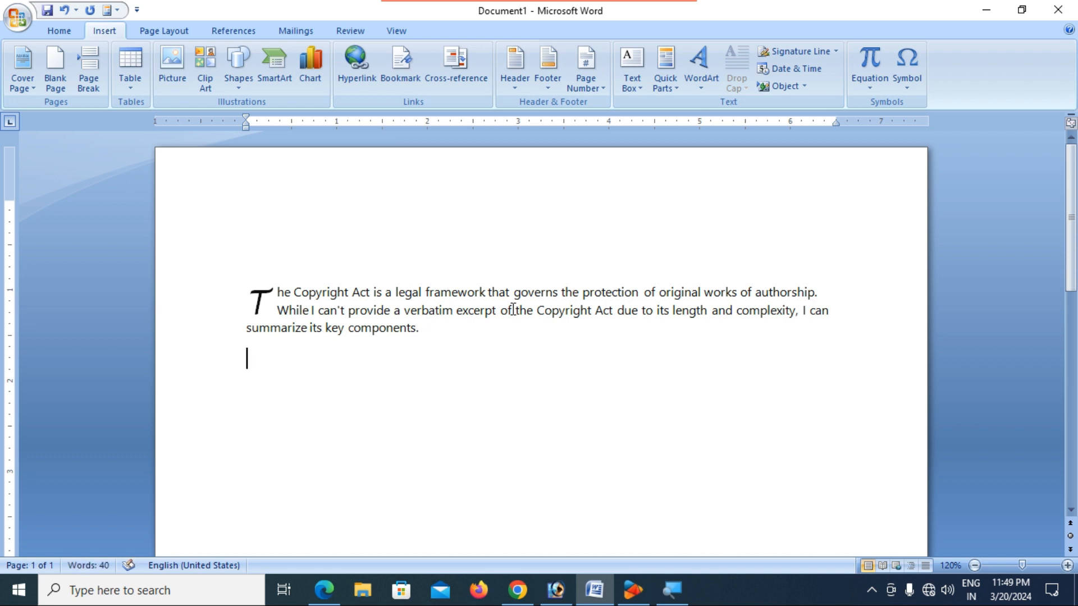
type("Date")
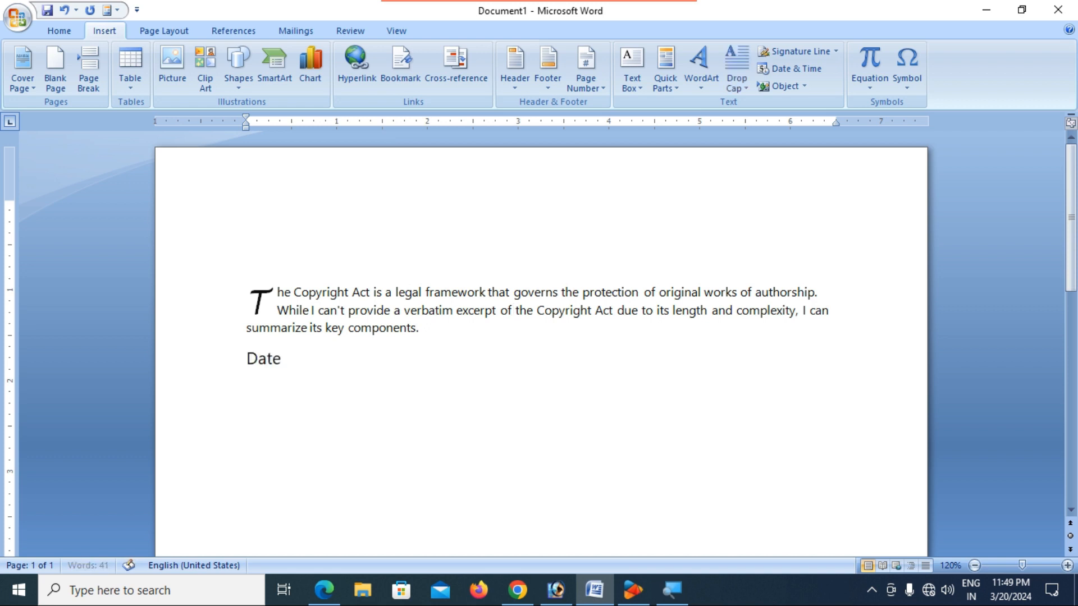
type(": 20-03-2024")
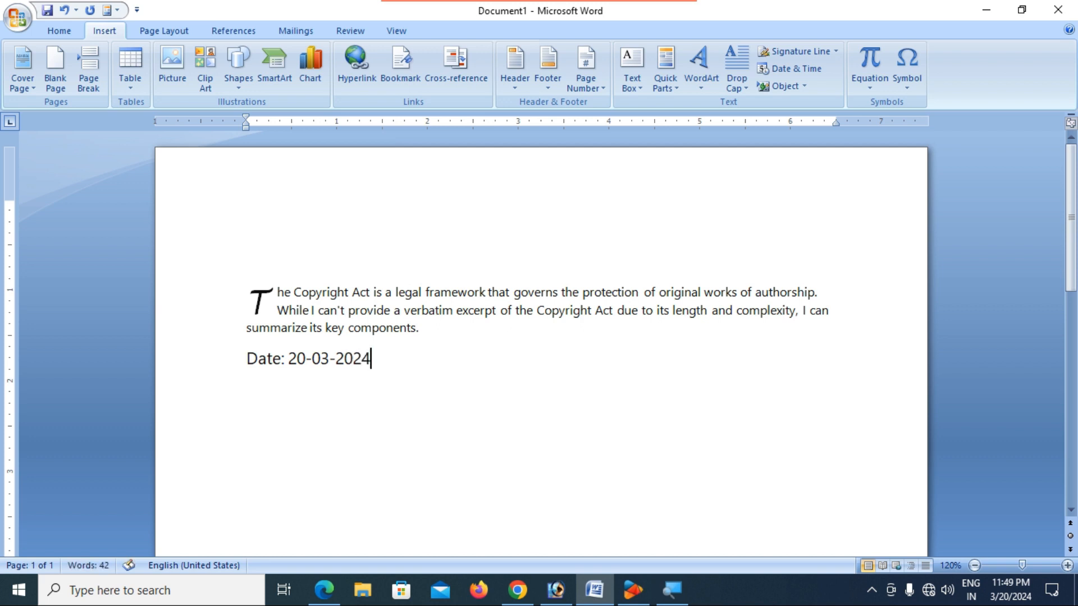
key("Return")
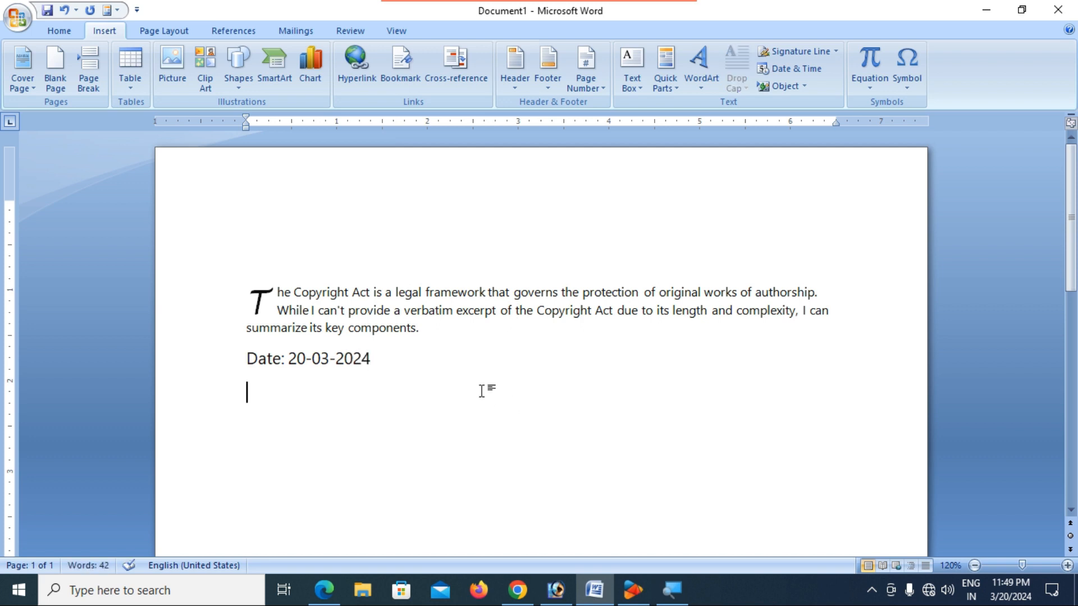
type("Time ")
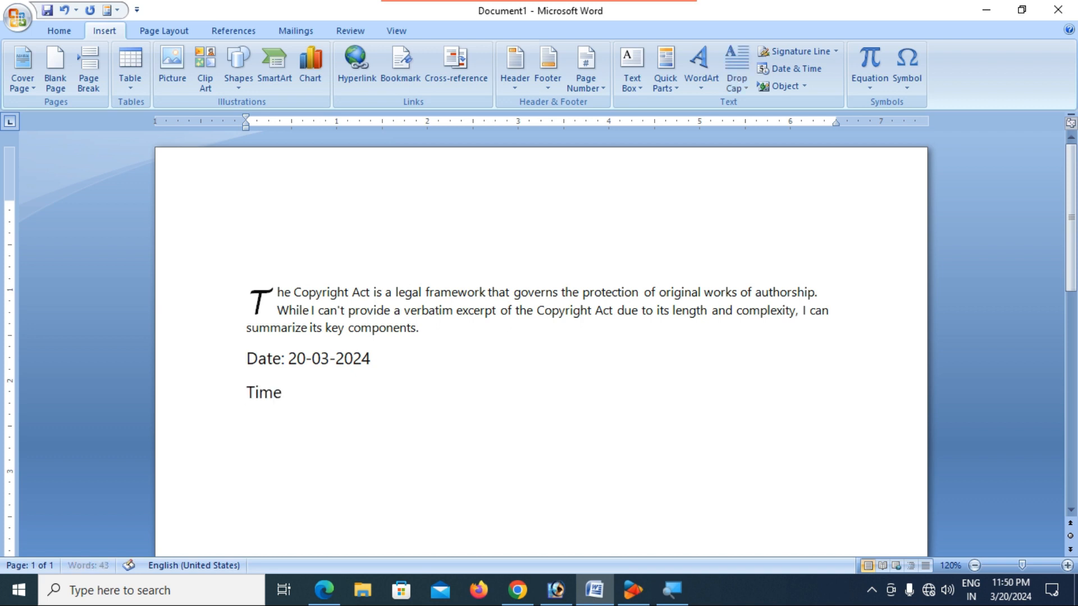
type(": 11:50")
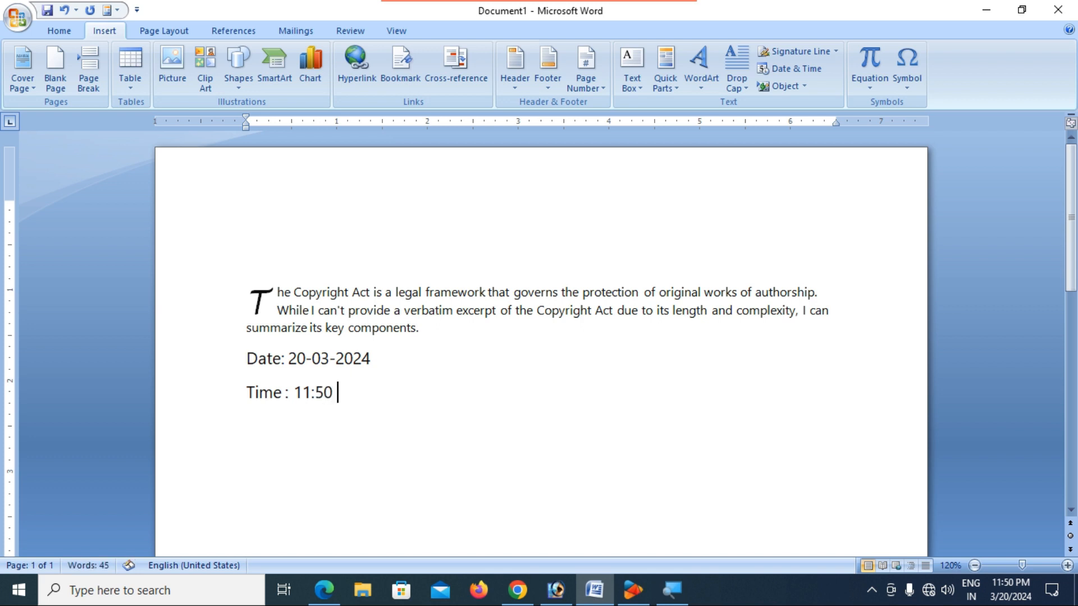
type(" PM")
key("Return")
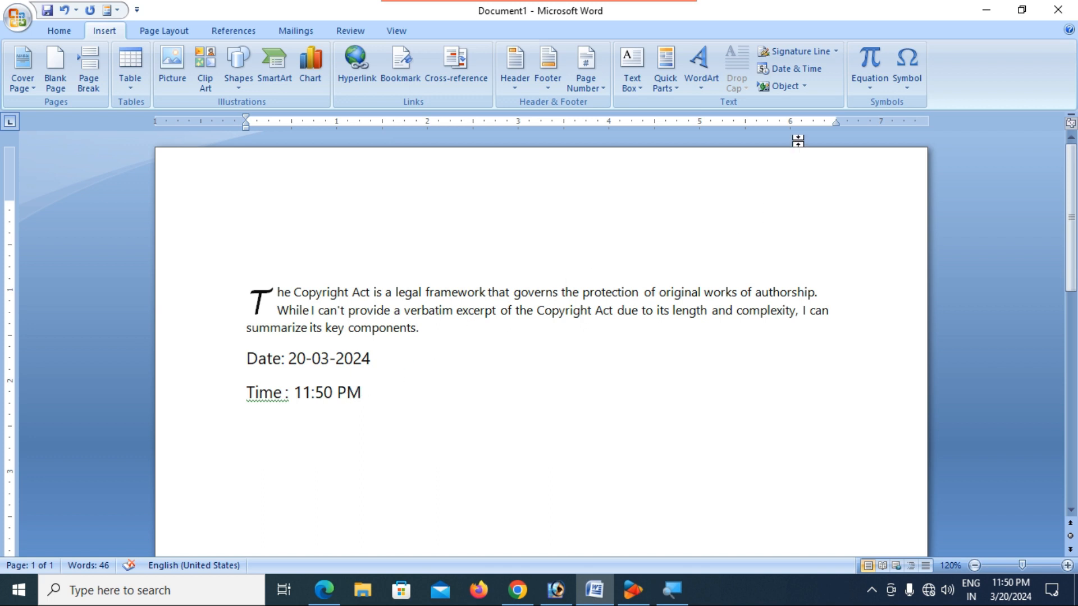
- Insert today's date as 'Wednesday, March 20, 2024' on its own line
left_click(799, 75)
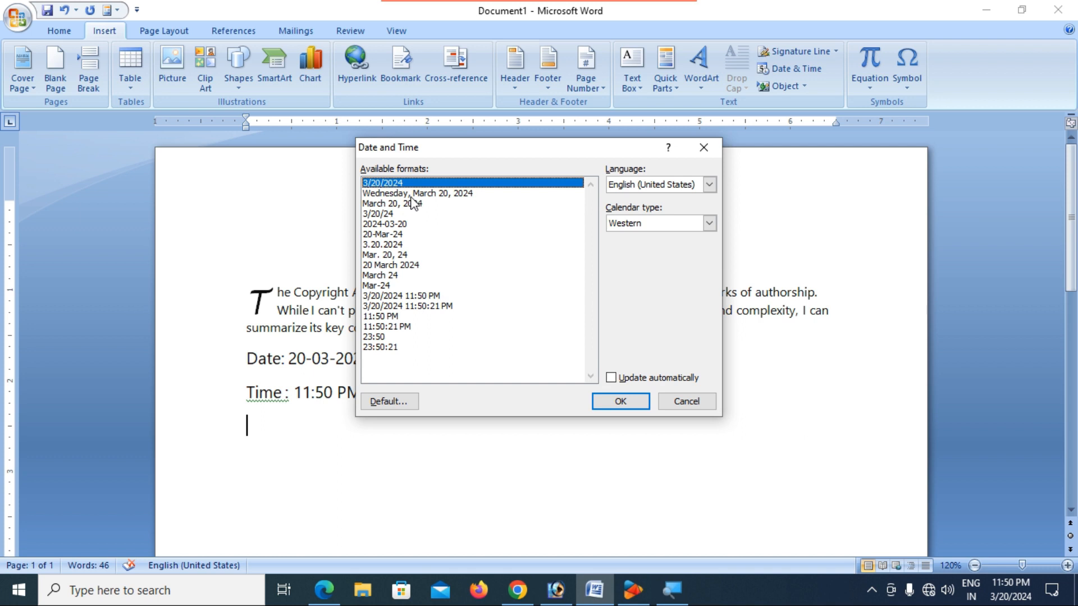
left_click(412, 196)
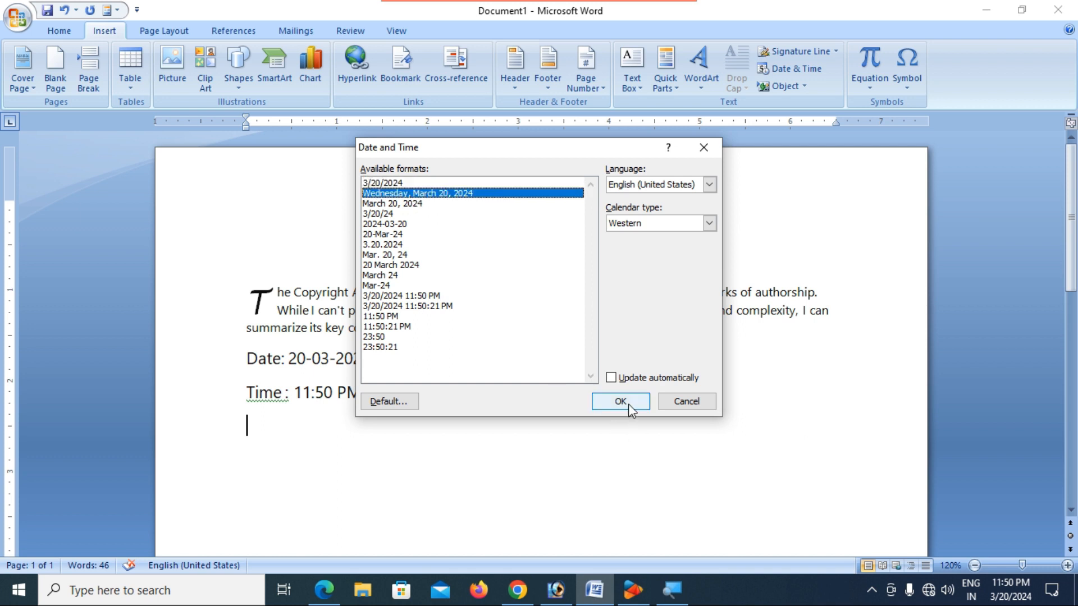
left_click(621, 401)
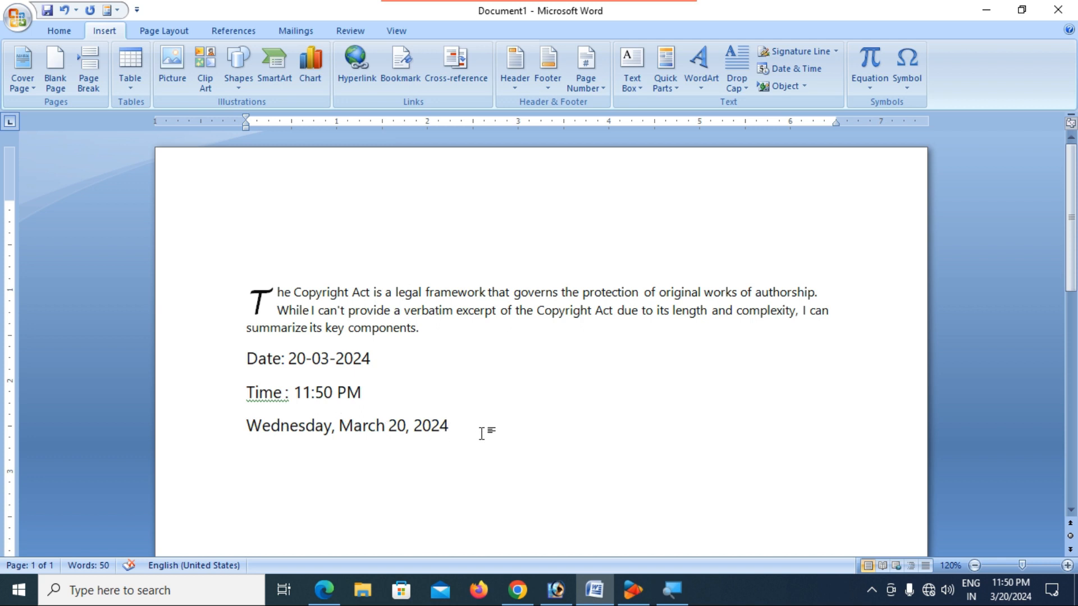
key("Return")
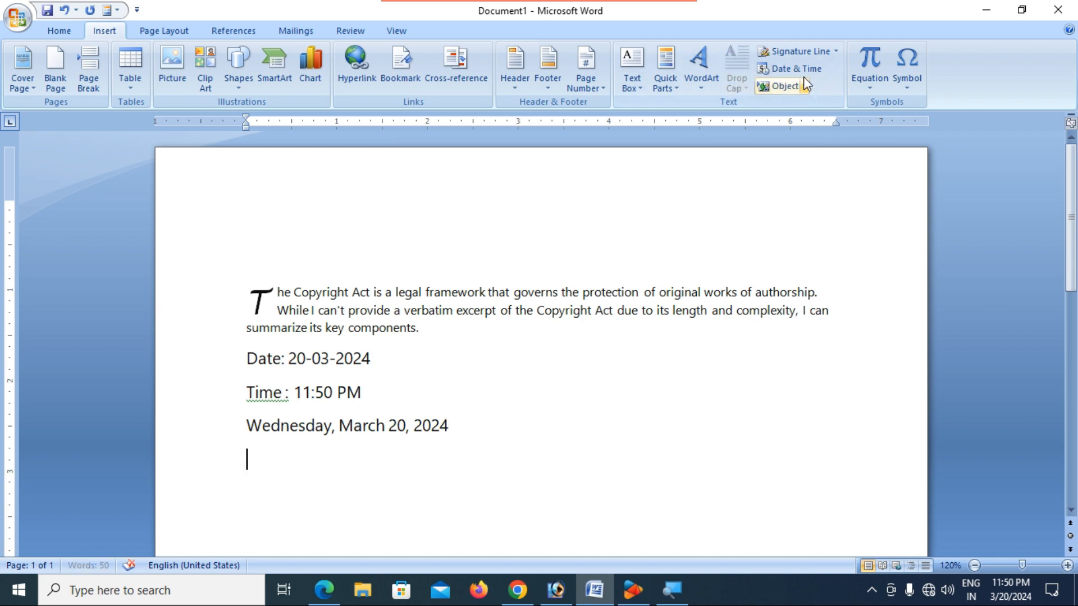
- Insert a date and time with seconds, then select and delete the last date-time line
left_click(796, 70)
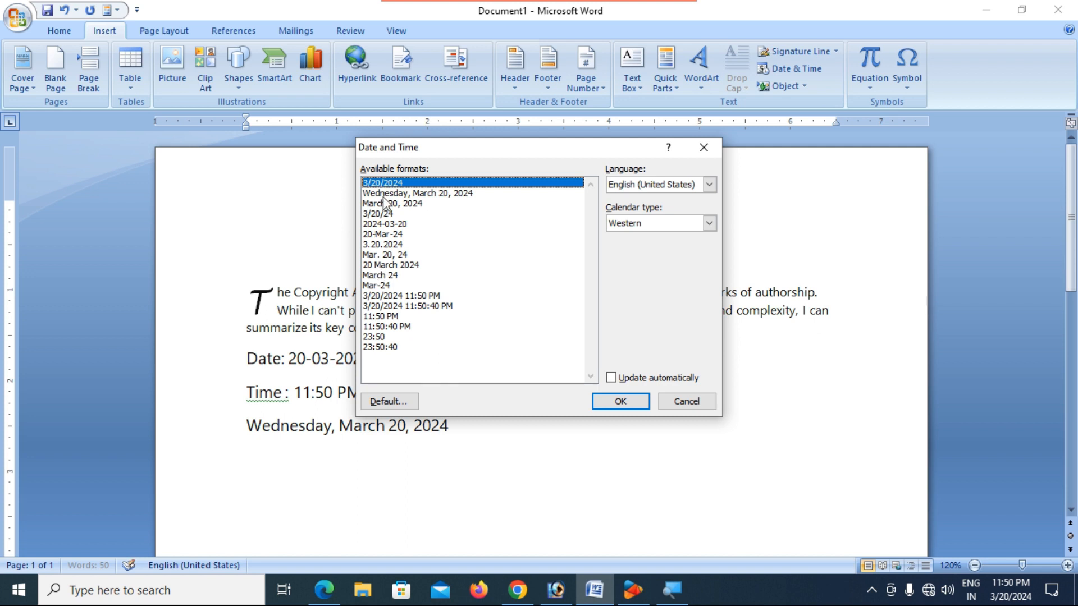
left_click(418, 307)
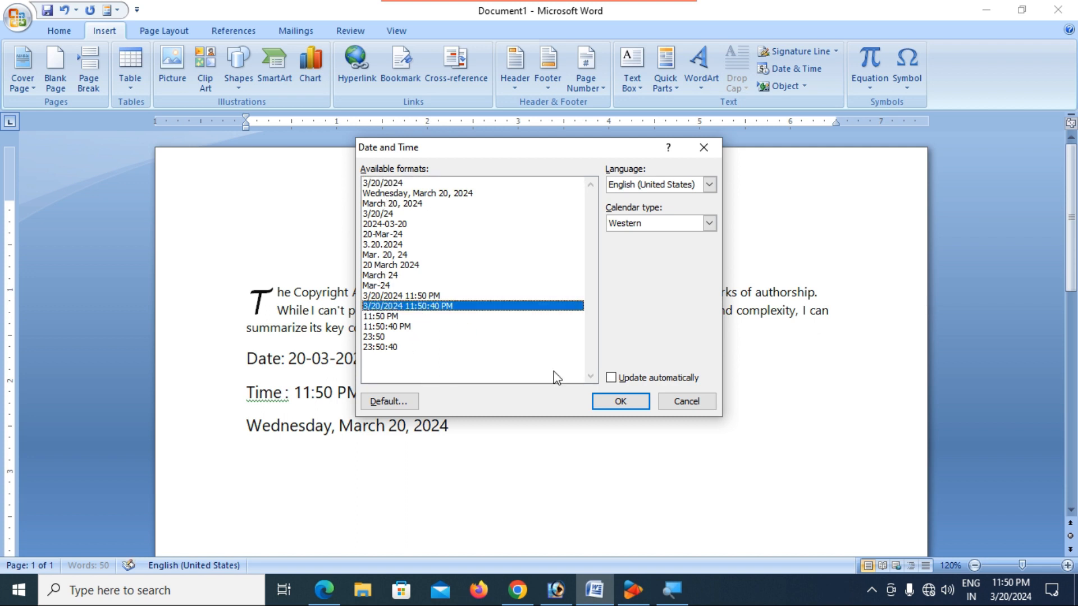
left_click(617, 399)
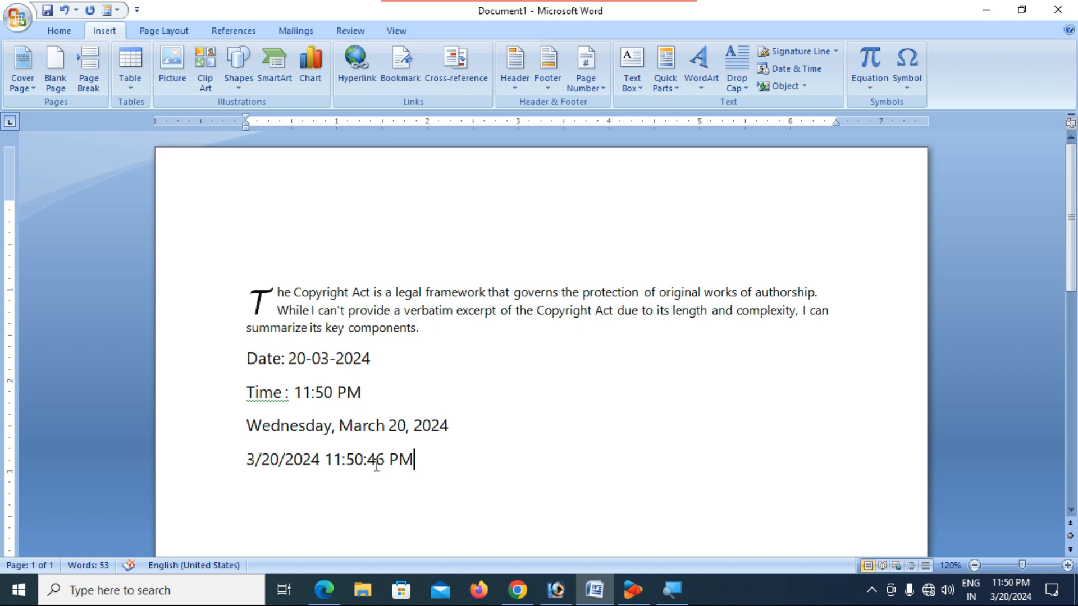
scroll(377, 460, "down", 2)
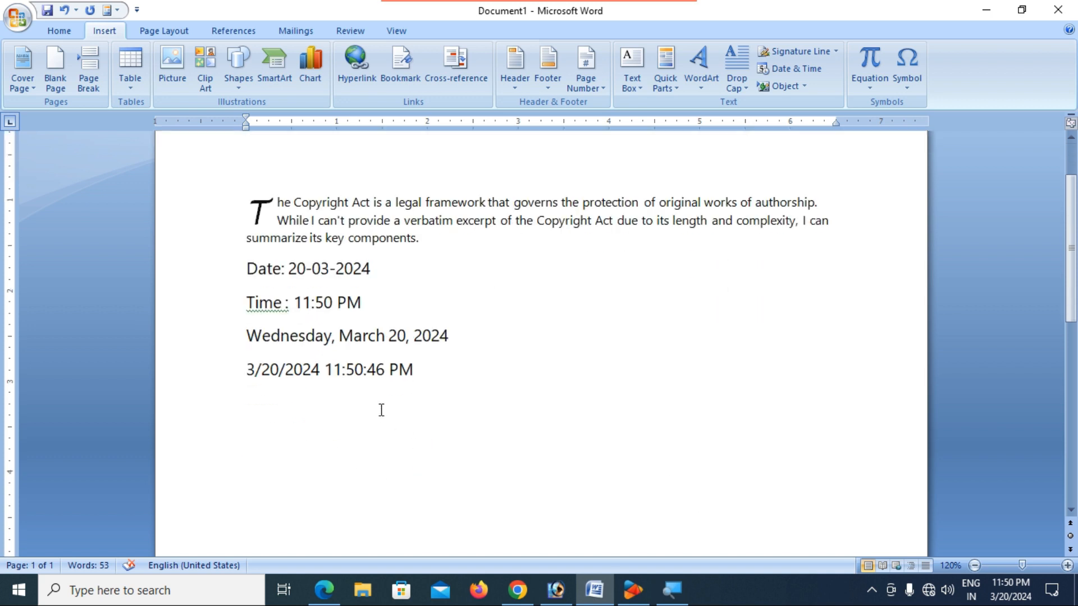
left_click(369, 369)
left_click(387, 372)
left_click(376, 370)
left_click(333, 370)
left_click(285, 370)
left_click_drag(424, 368, 248, 370)
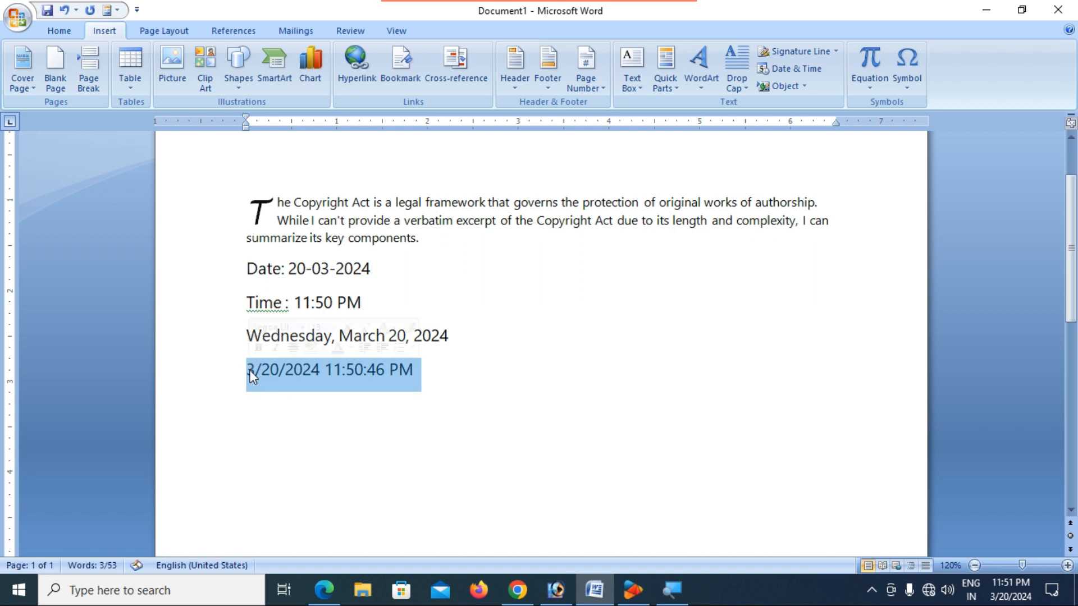
key("Delete")
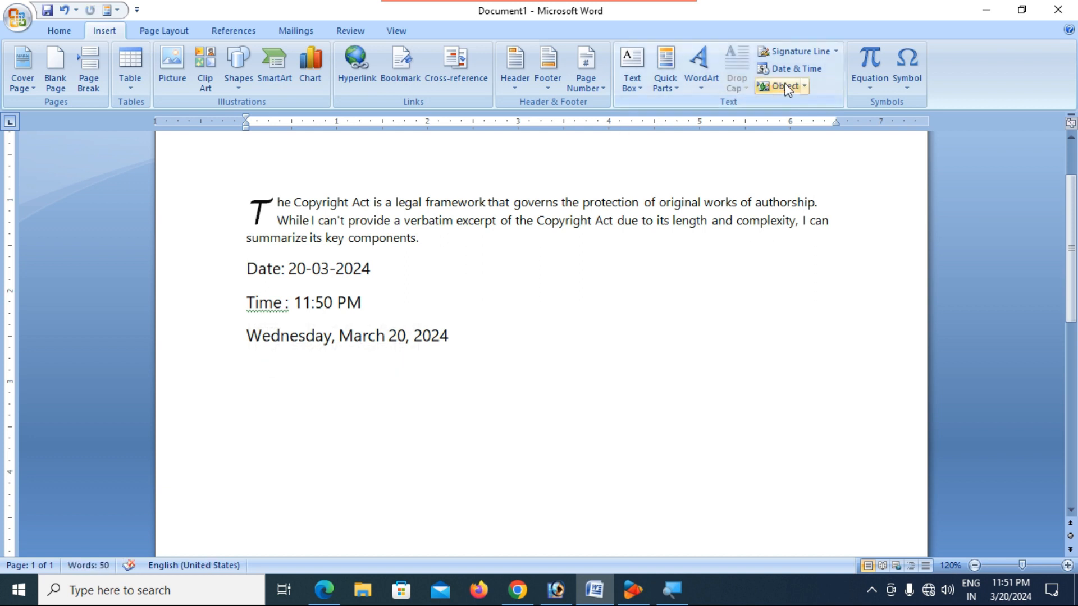
- Insert an auto-updating date and time with seconds, reading 3/20/2024 11:51:27 PM
left_click(795, 70)
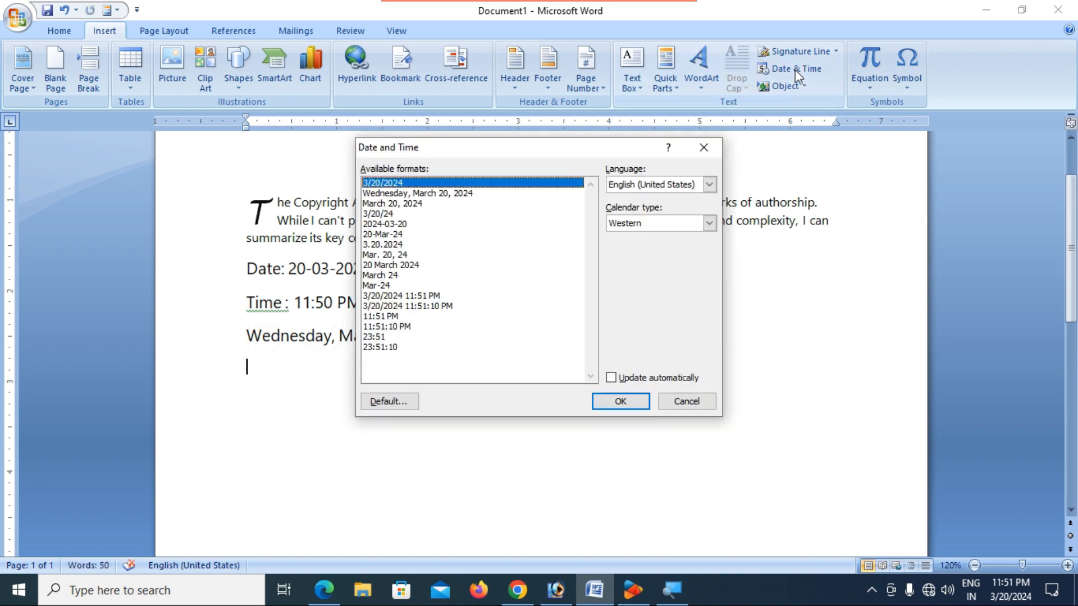
left_click(425, 298)
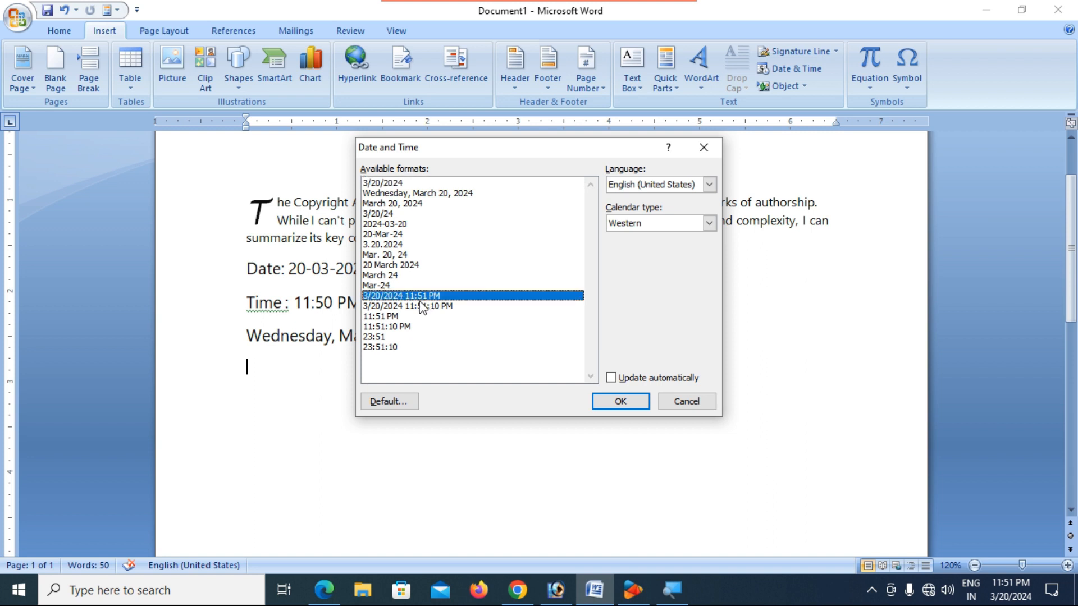
left_click(424, 306)
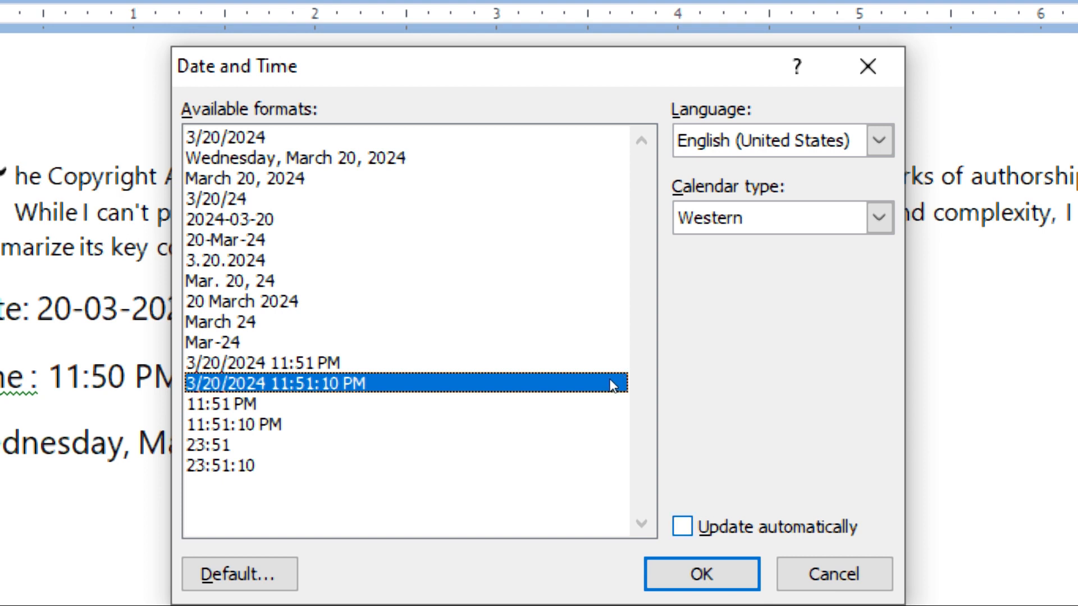
key("alt+u")
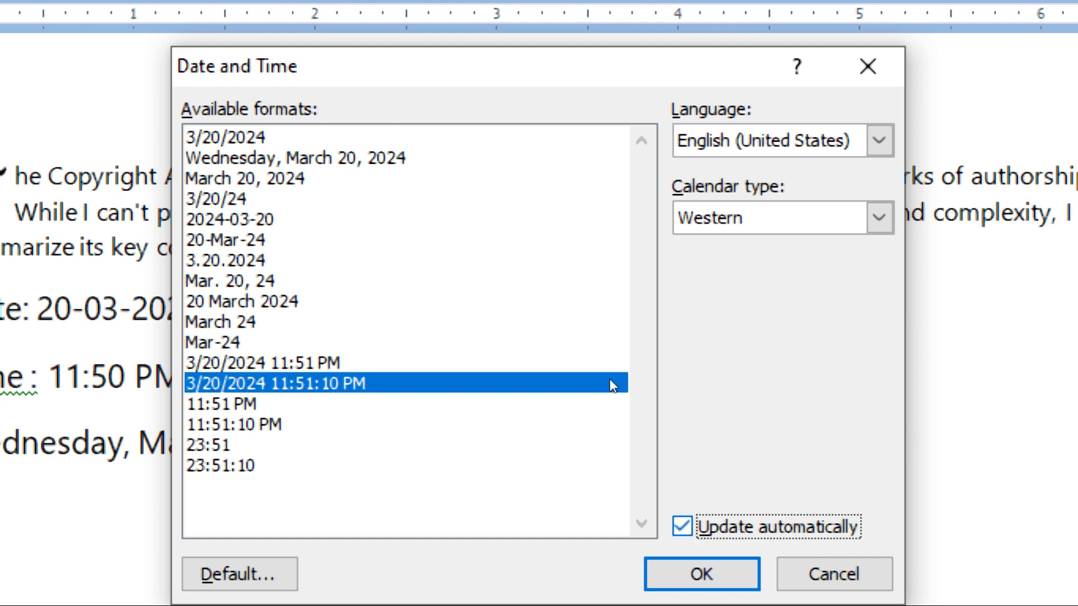
key("Return")
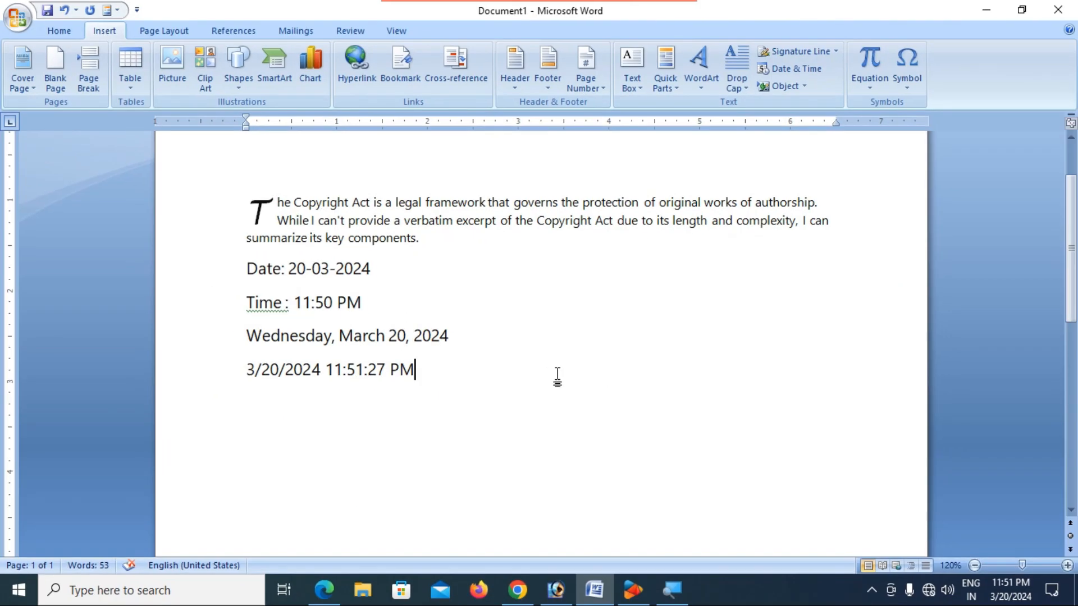
- Update the date-time field until it reads 3/20/2024 11:51:53 PM, then add an empty line below
left_click(394, 374)
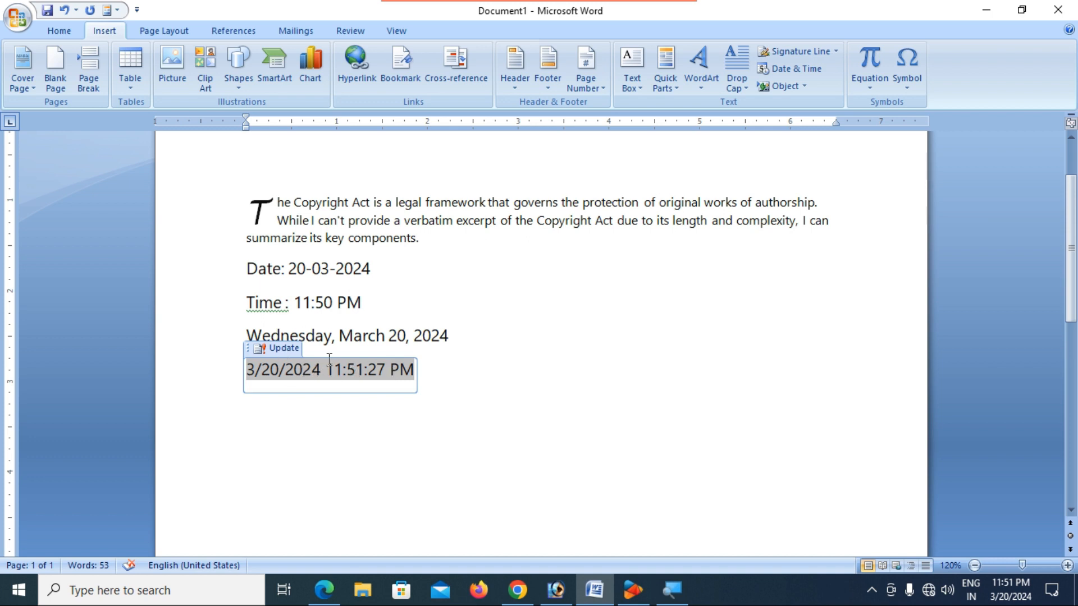
left_click(285, 348)
left_click(284, 348)
left_click(284, 348)
left_click(284, 348)
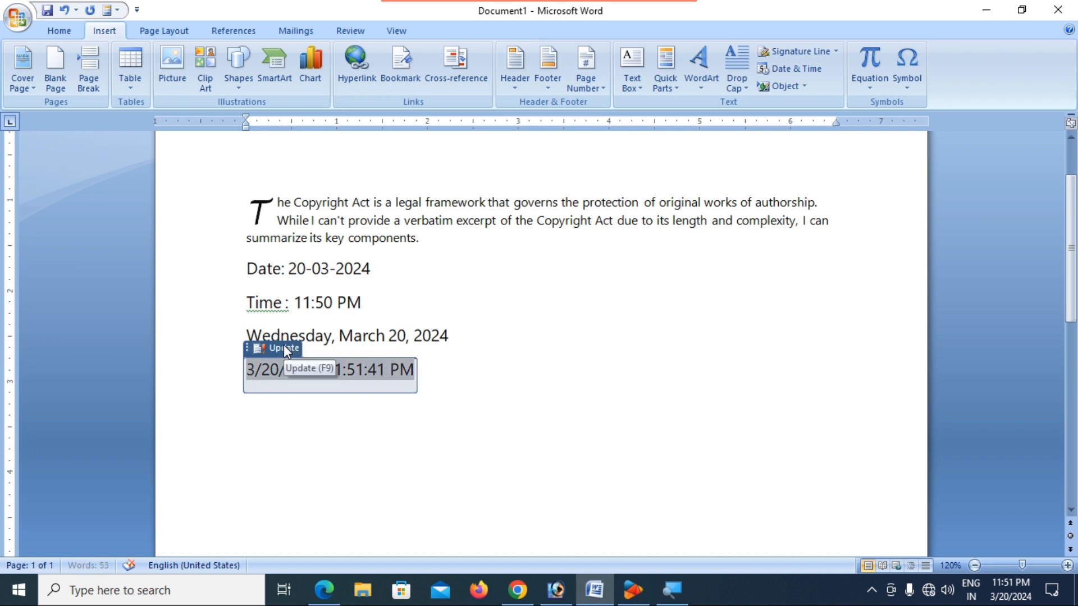
left_click(284, 348)
left_click(284, 348)
left_click(284, 348)
left_click(284, 348)
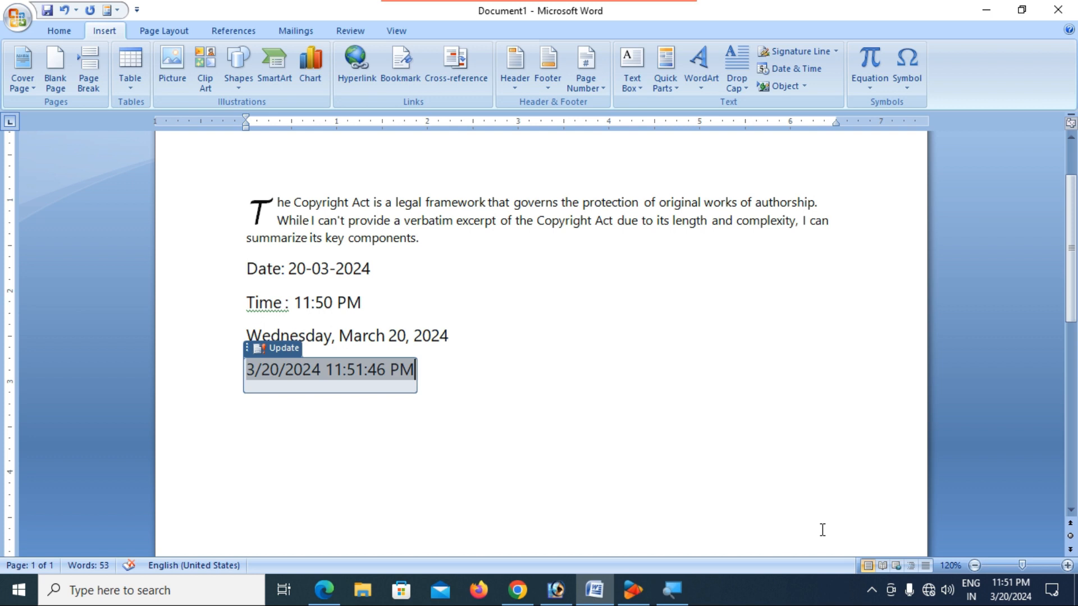
key("F9")
key("F9")
key("F9")
key("F9")
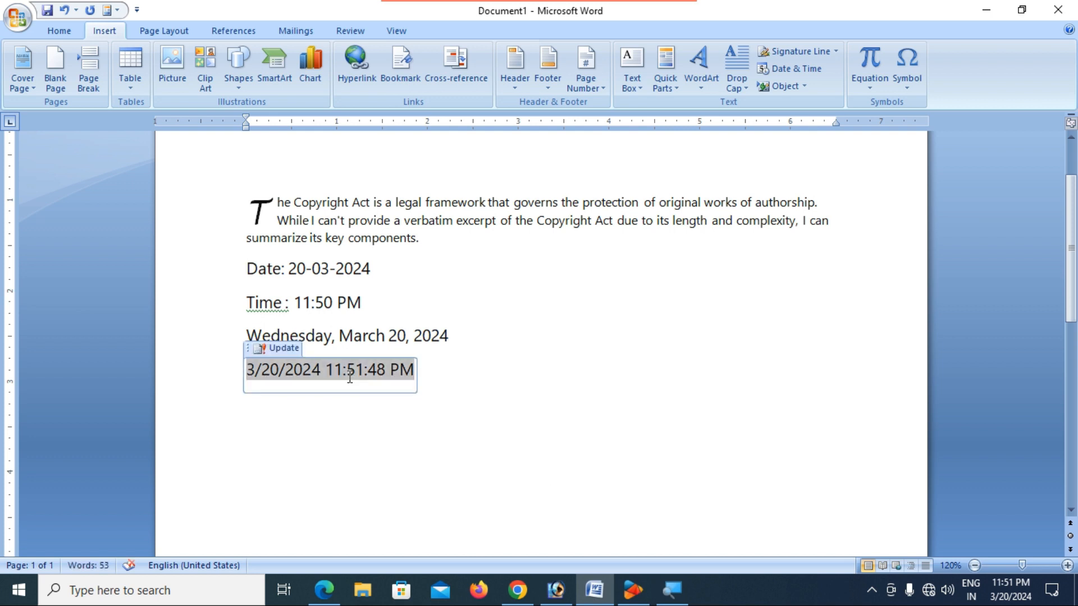
key("F9")
key("F9")
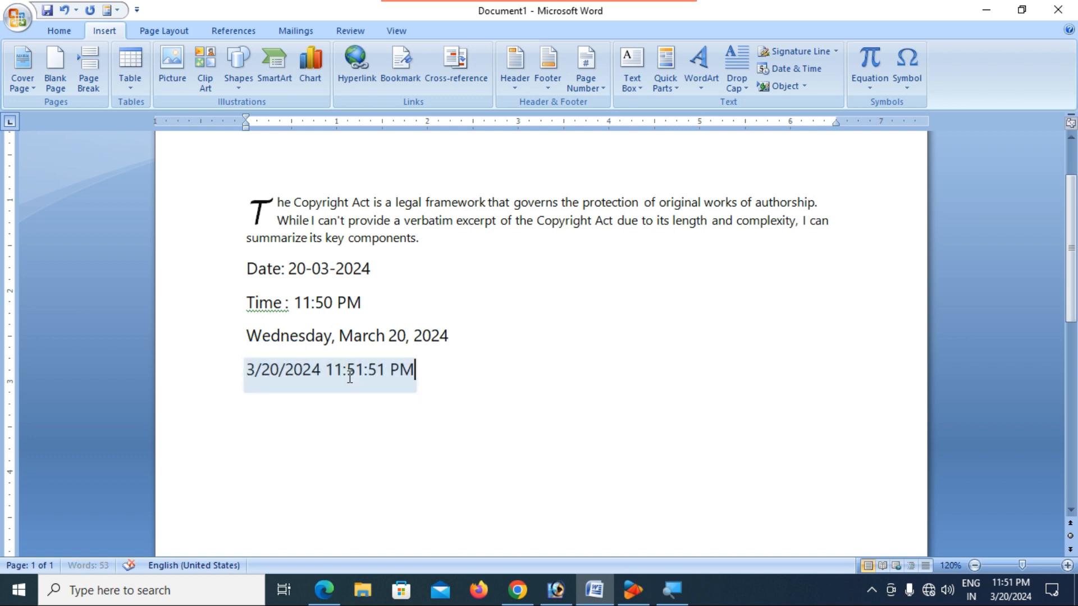
key("F9")
left_click(471, 391)
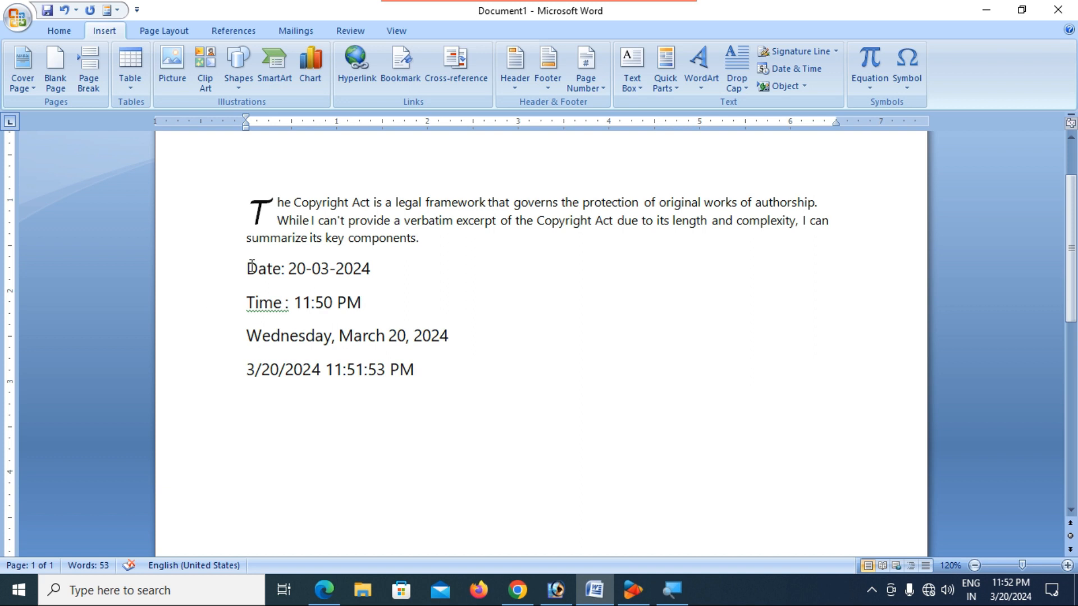
key("Return")
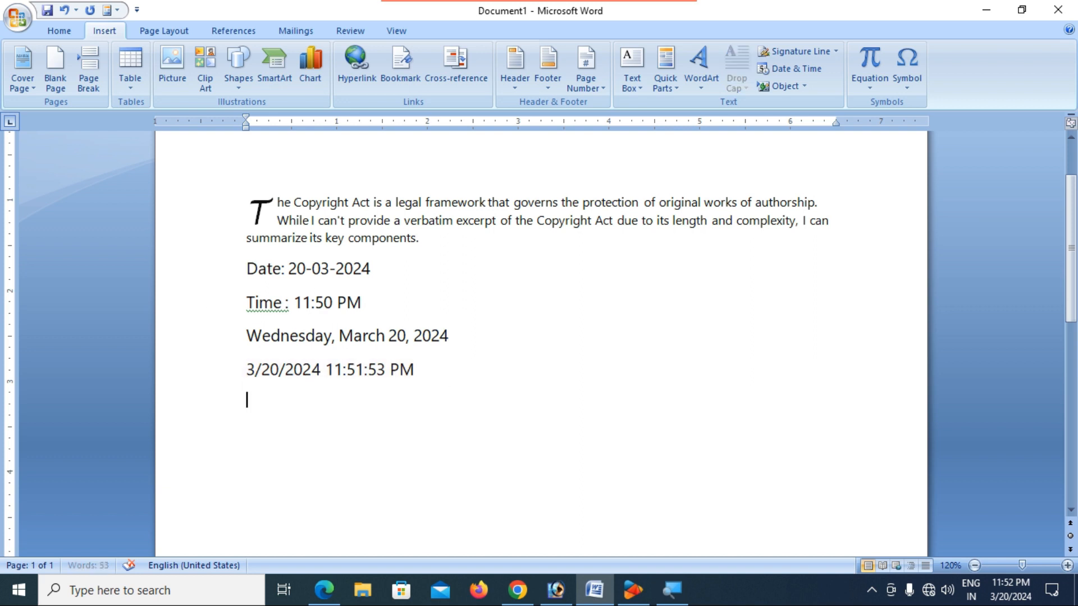
- Insert the Hindi (India) weekday date 'बुधवार, 20 मार्च 2024' and start a new line
left_click(806, 67)
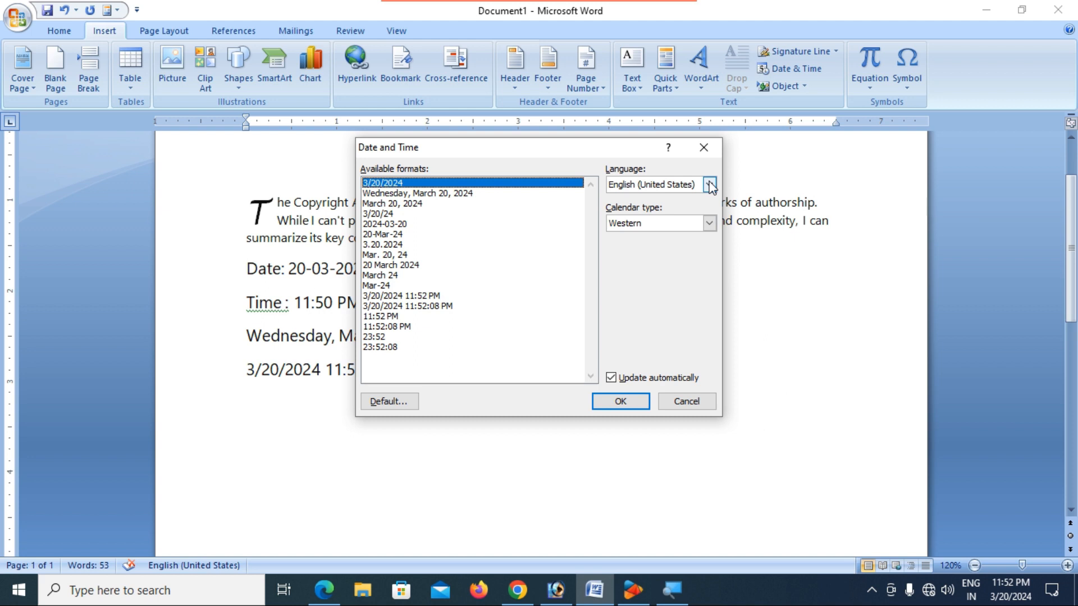
left_click(705, 147)
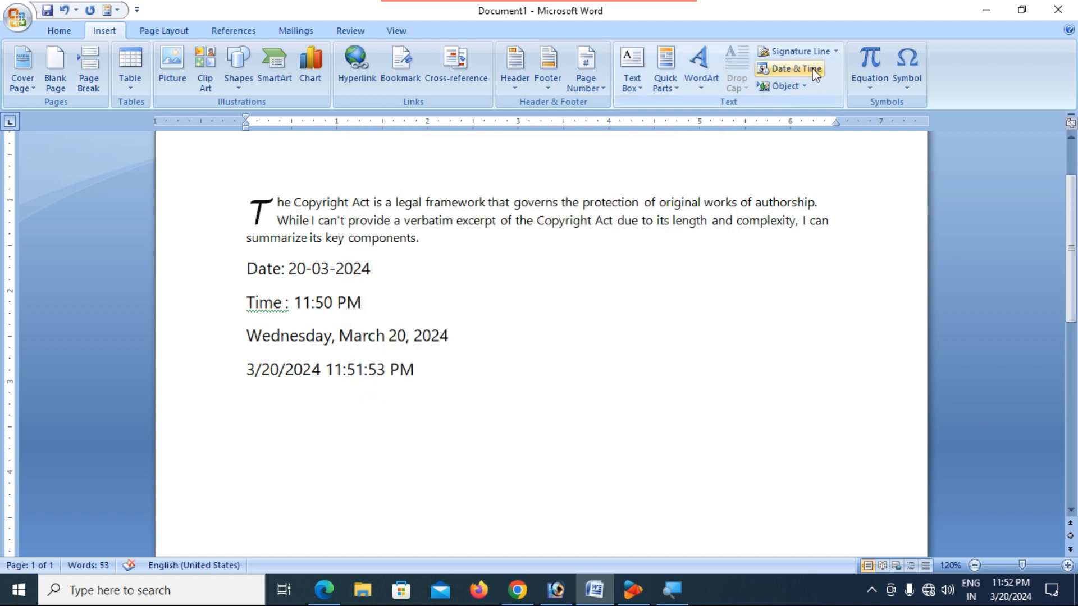
left_click(814, 71)
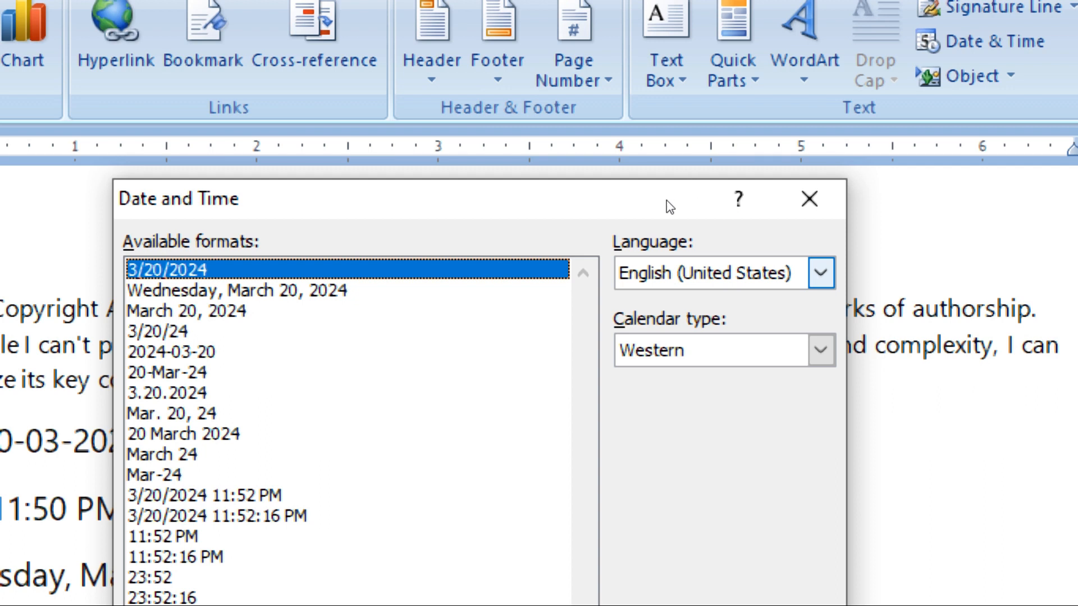
left_click(820, 273)
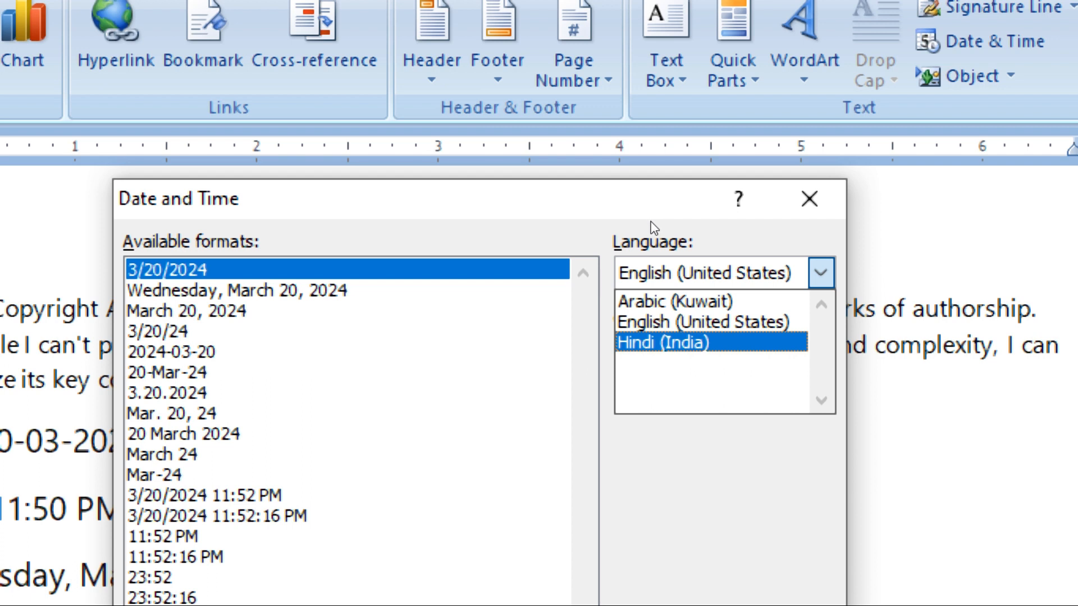
key("Return")
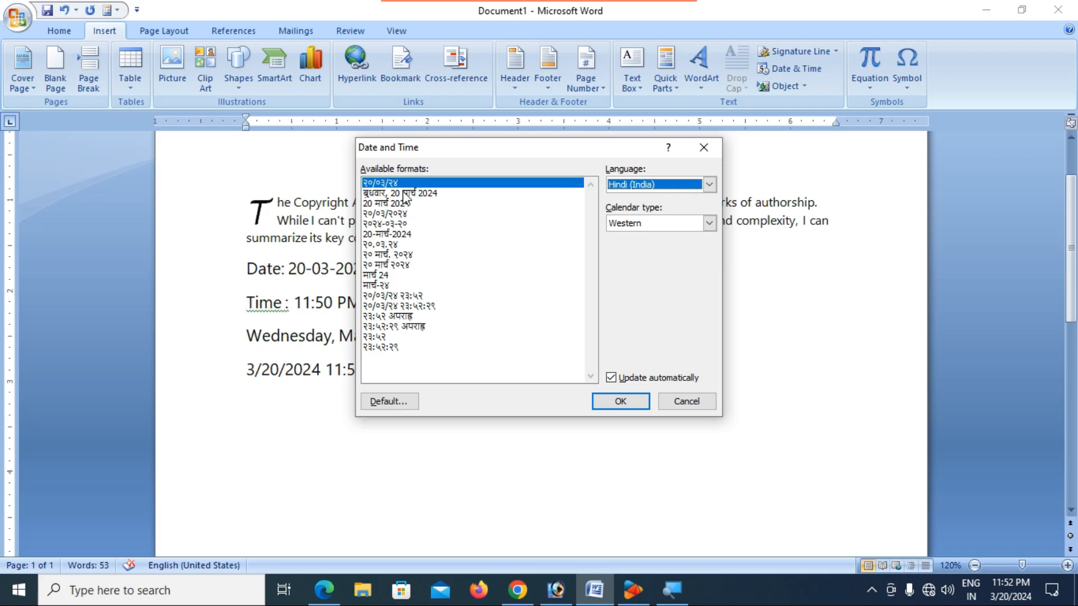
left_click(405, 196)
left_click(620, 402)
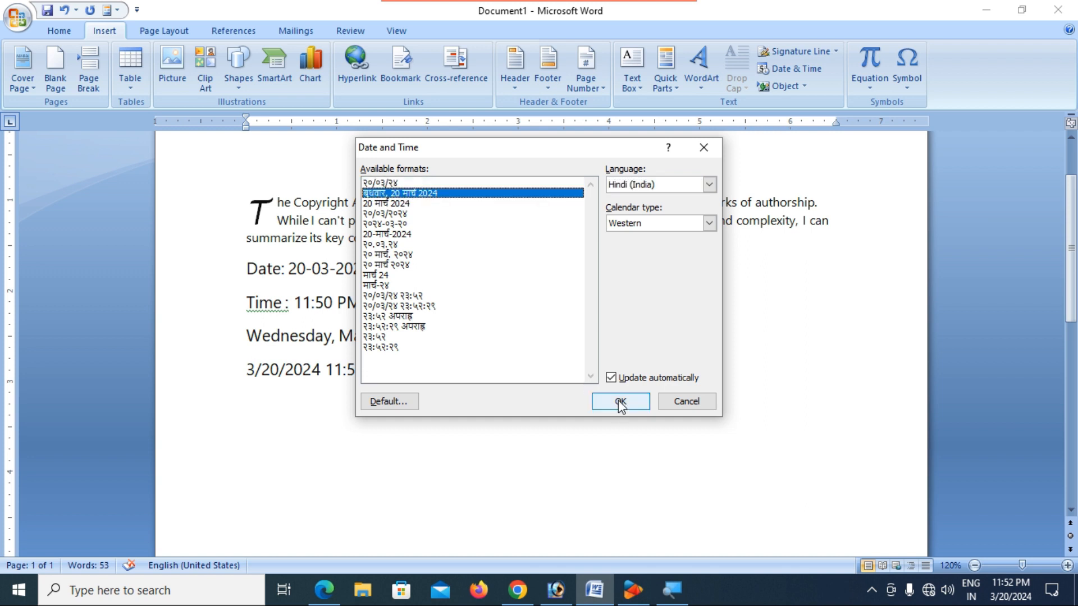
key("Return")
- Insert a Hindi (India) date-time with seconds in Devanagari numerals below the Hindi date
left_click(805, 69)
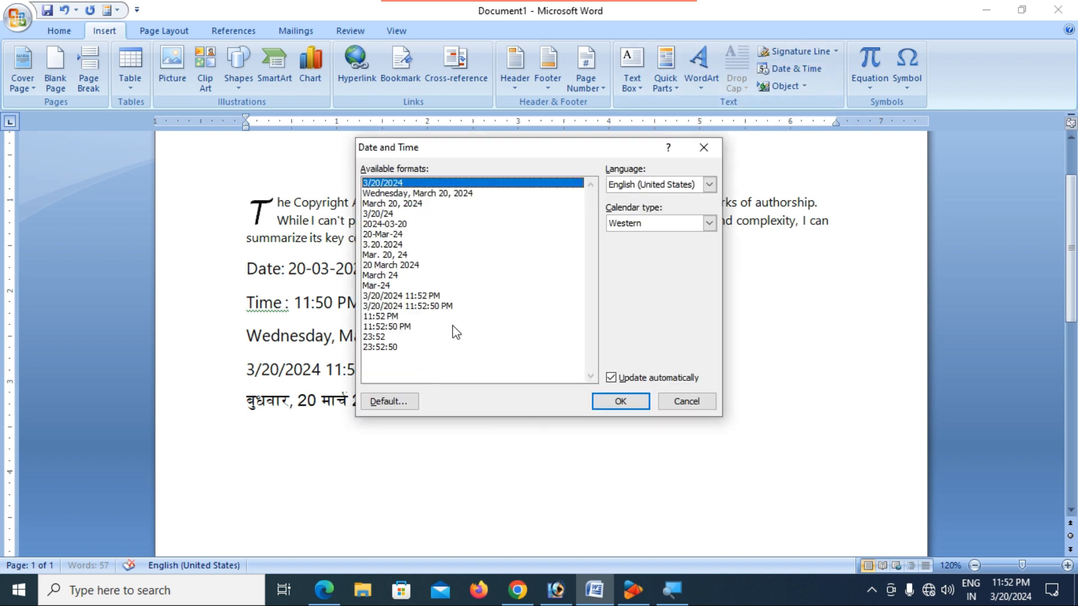
left_click(710, 184)
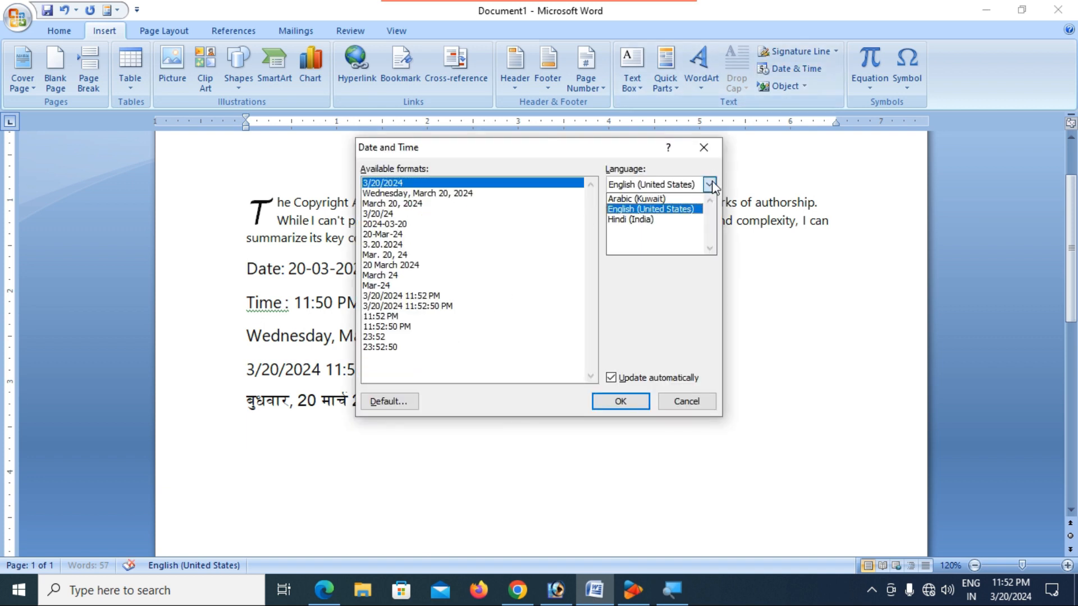
left_click(655, 219)
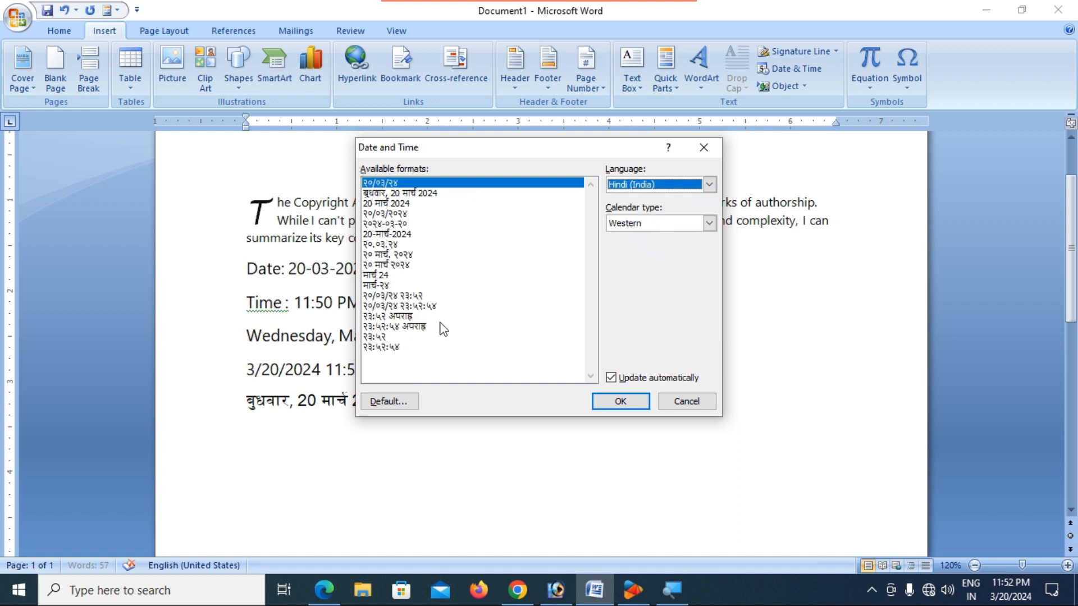
left_click(418, 306)
left_click(603, 411)
left_click(389, 432)
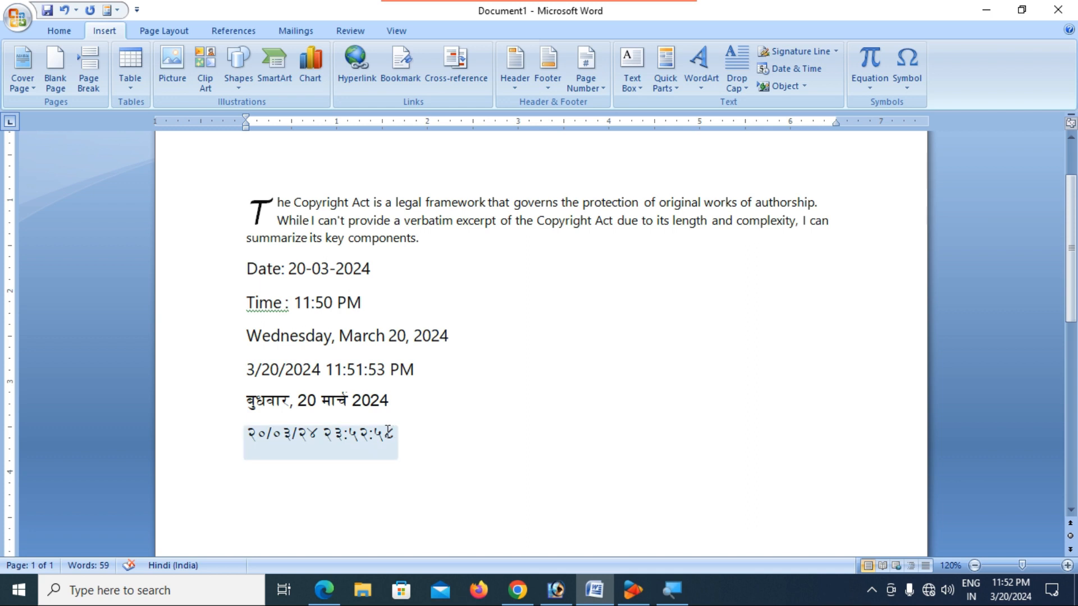
- Update the Hindi date-time field until it reads २०/०३/२४ २३:५३:०९
left_click(388, 433)
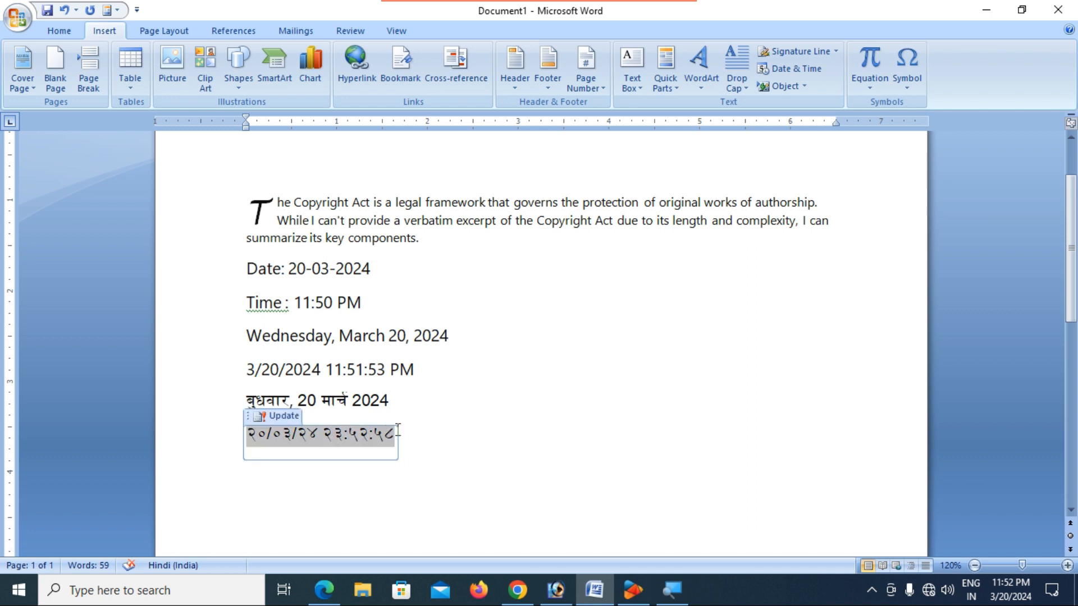
left_click(287, 415)
left_click(287, 415)
left_click(288, 415)
left_click(288, 415)
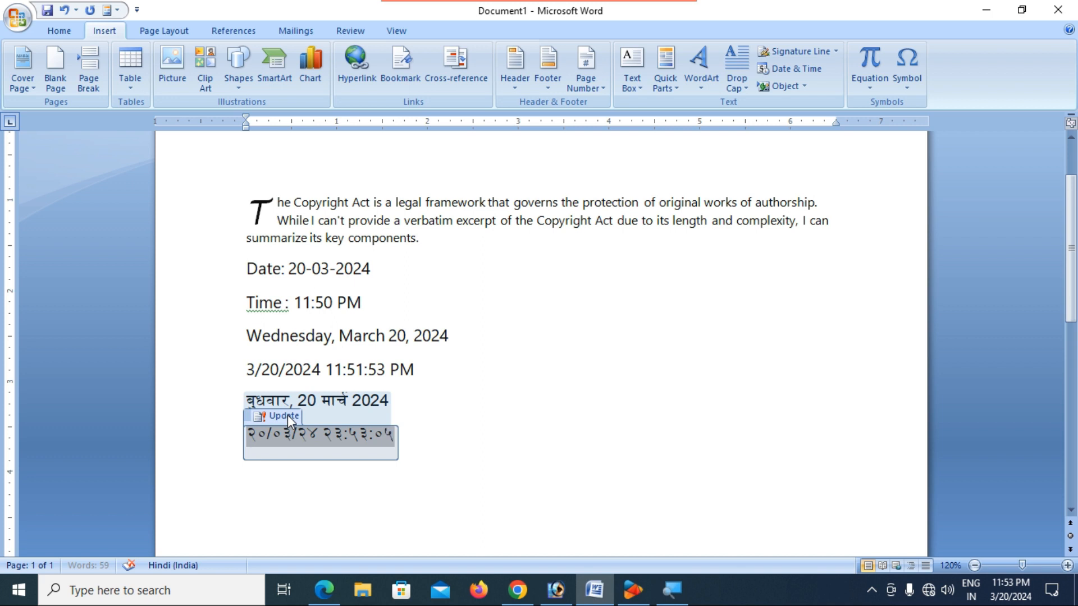
left_click(290, 415)
left_click(258, 418)
left_click(258, 418)
left_click(265, 419)
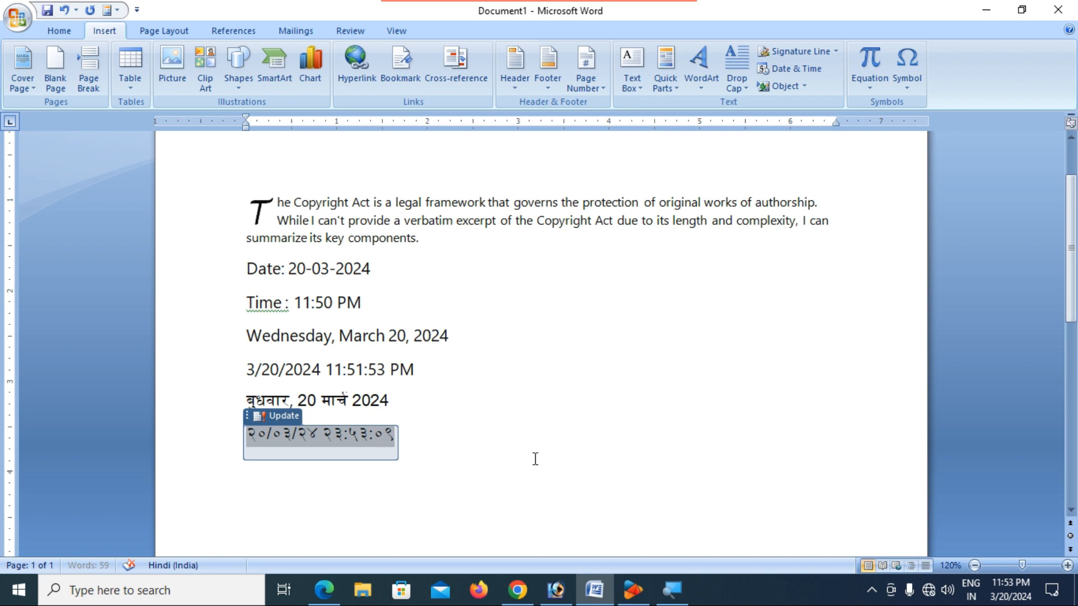
left_click(530, 458)
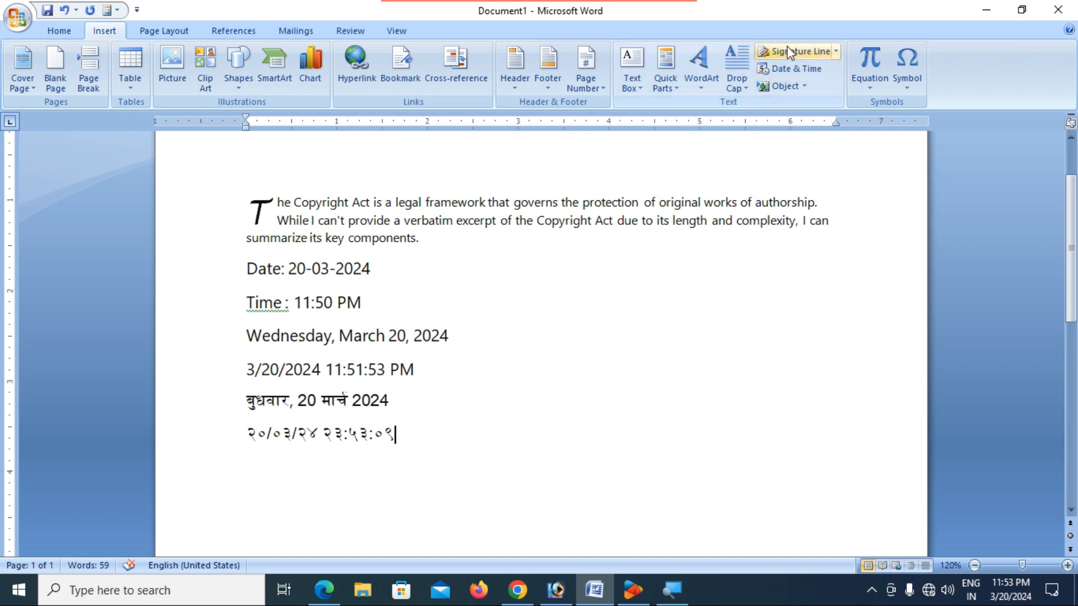
- Add an empty line below the Devanagari date, dismissing the Date and Time and Object dialogs unused
left_click(791, 70)
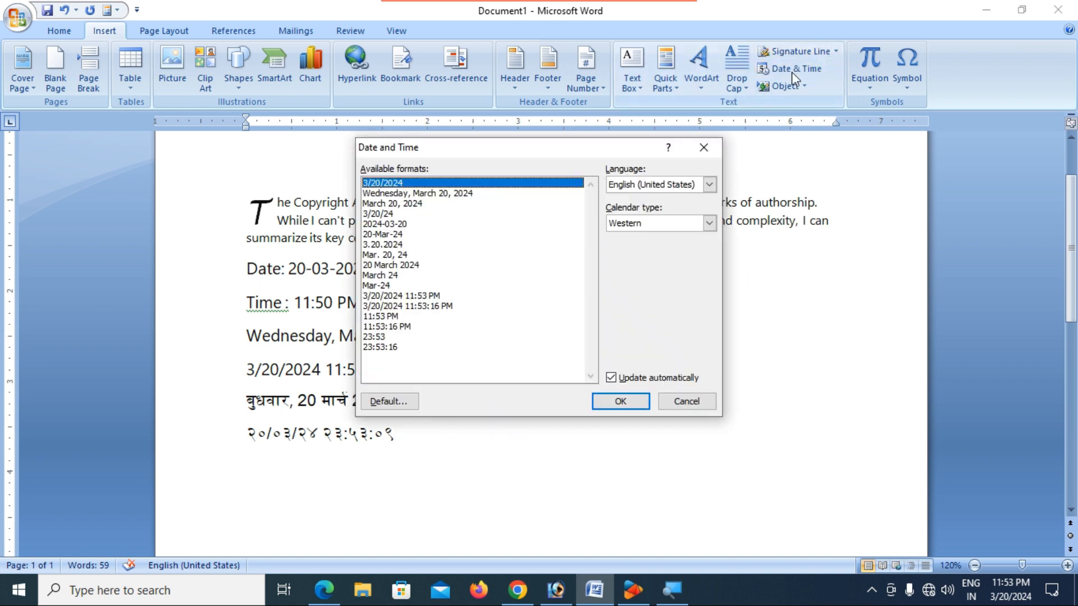
left_click(701, 149)
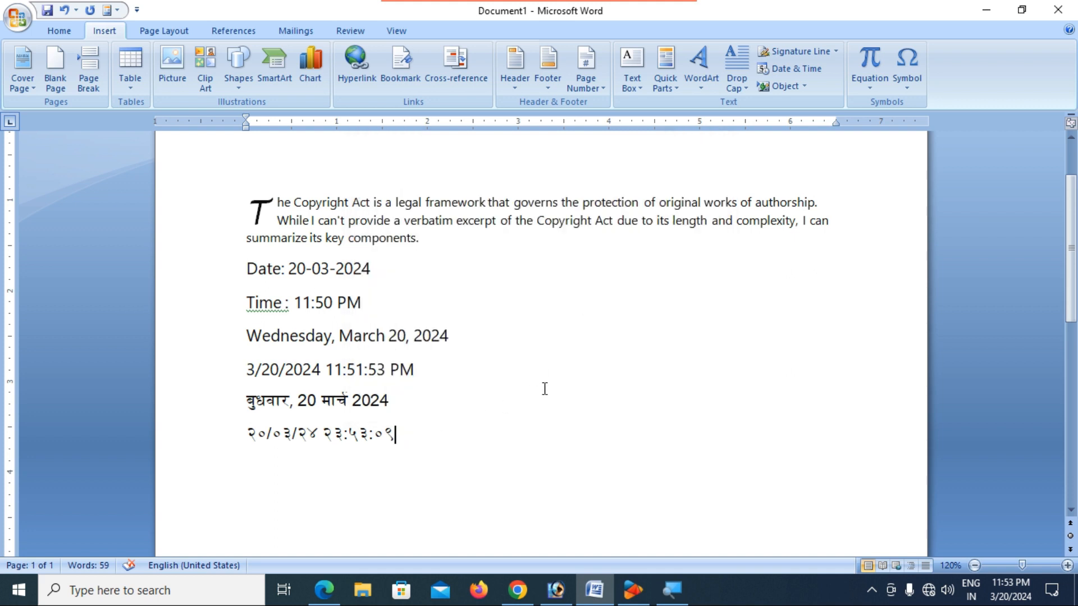
key("Return")
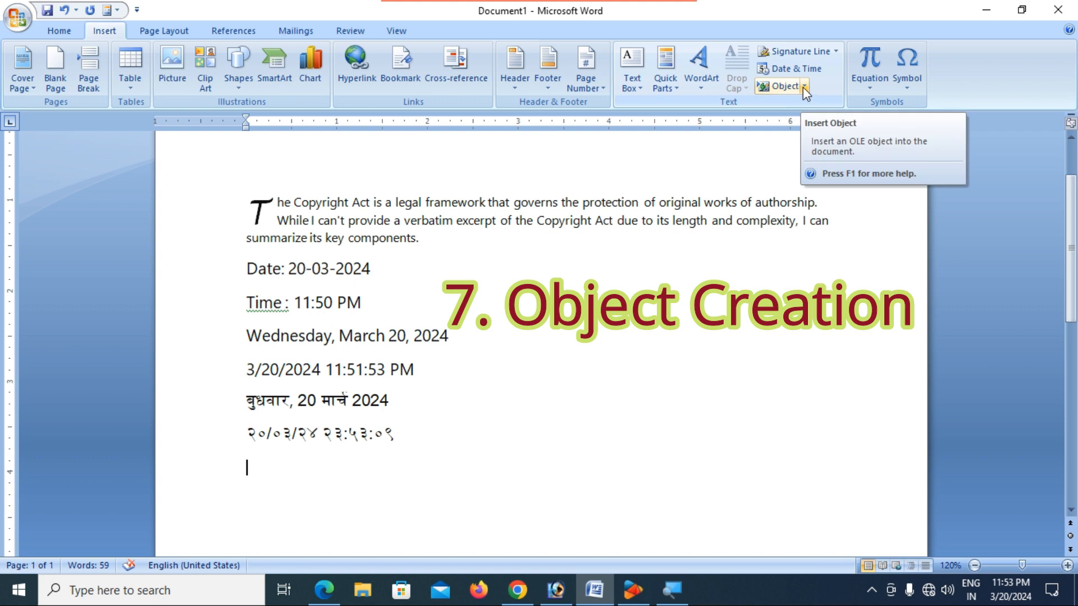
left_click(783, 87)
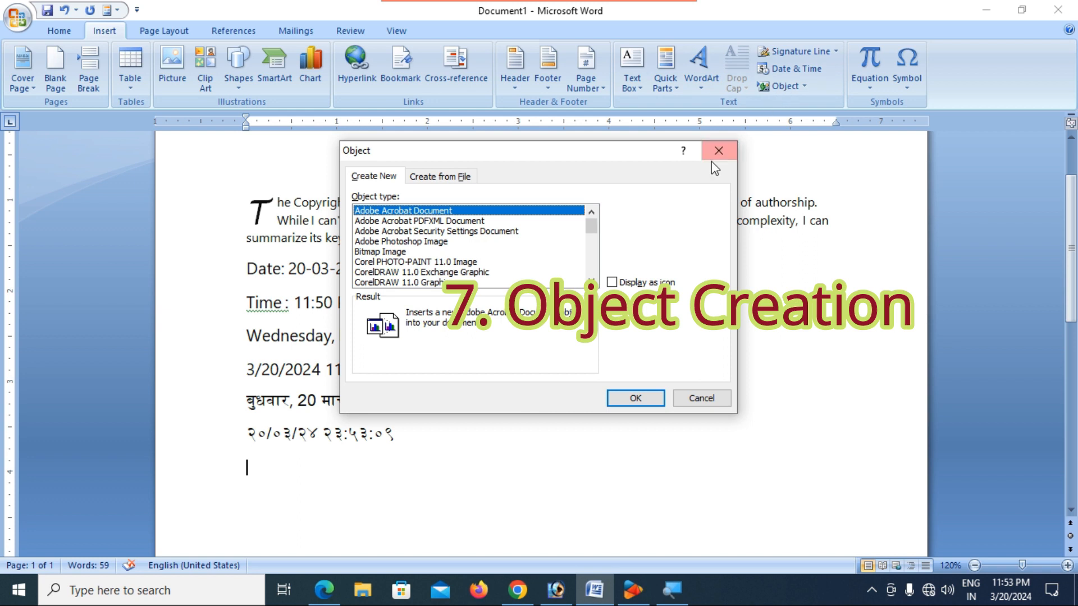
left_click(730, 149)
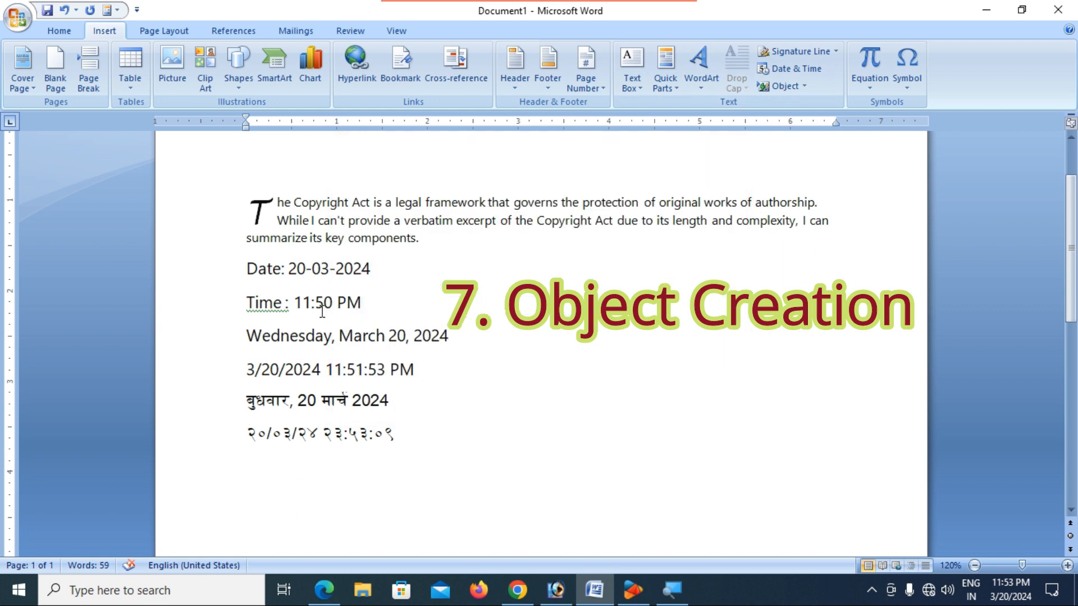
- Delete every line from 'Date:' through the Devanagari date-time line
left_click_drag(241, 269, 411, 449)
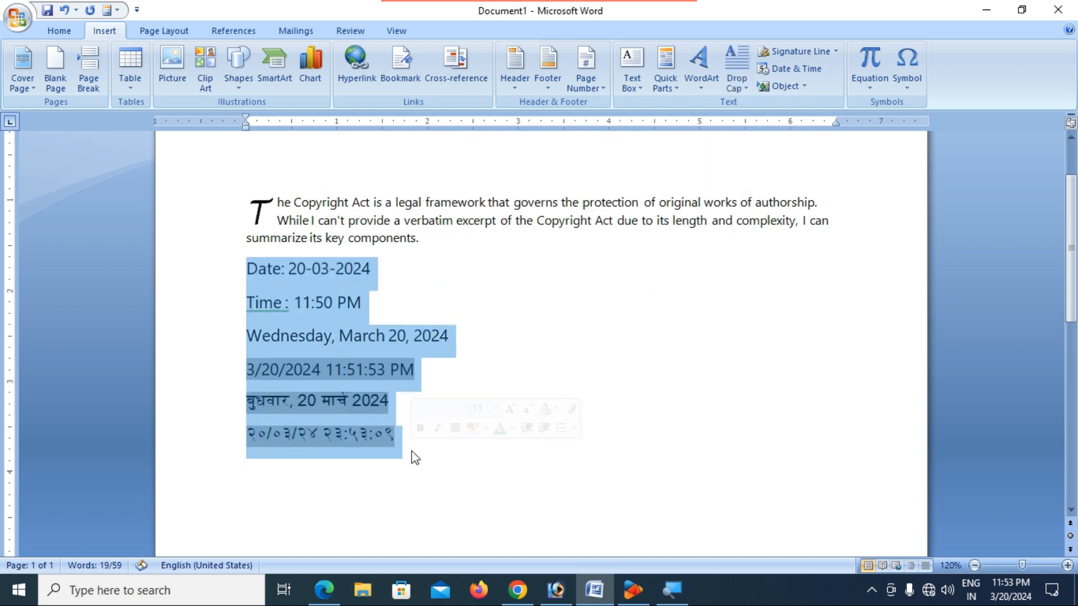
key("Delete")
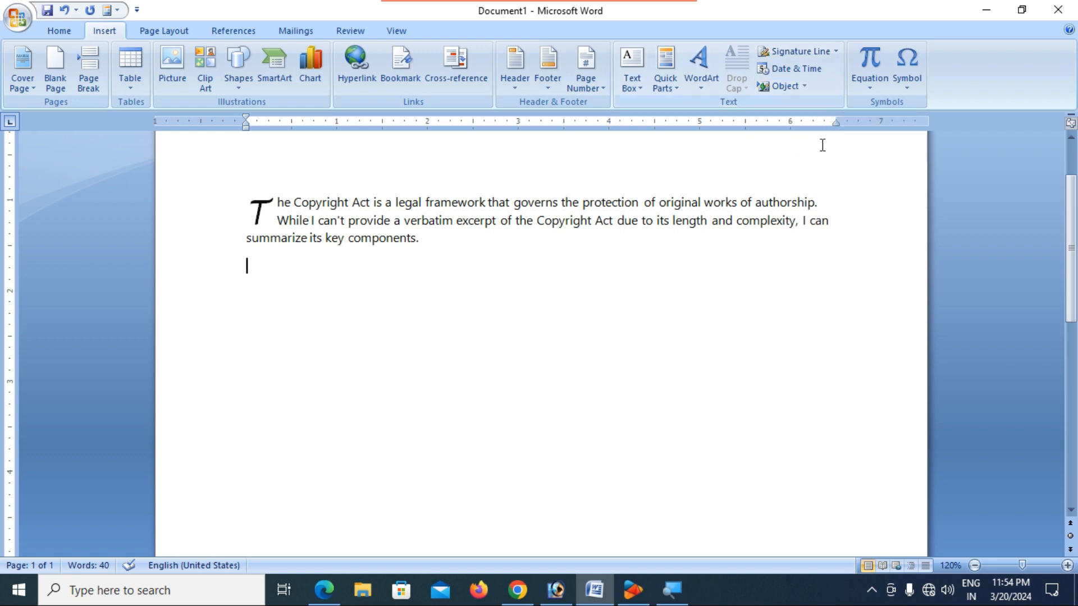
- Insert a new Bitmap Image object from the Create New object types
left_click(790, 85)
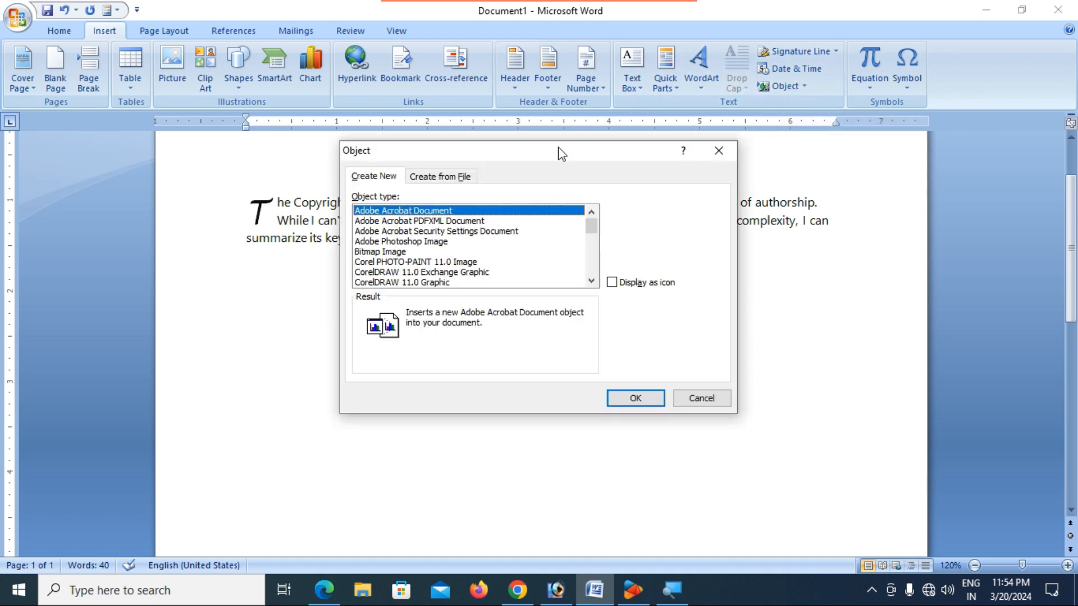
left_click_drag(531, 151, 513, 190)
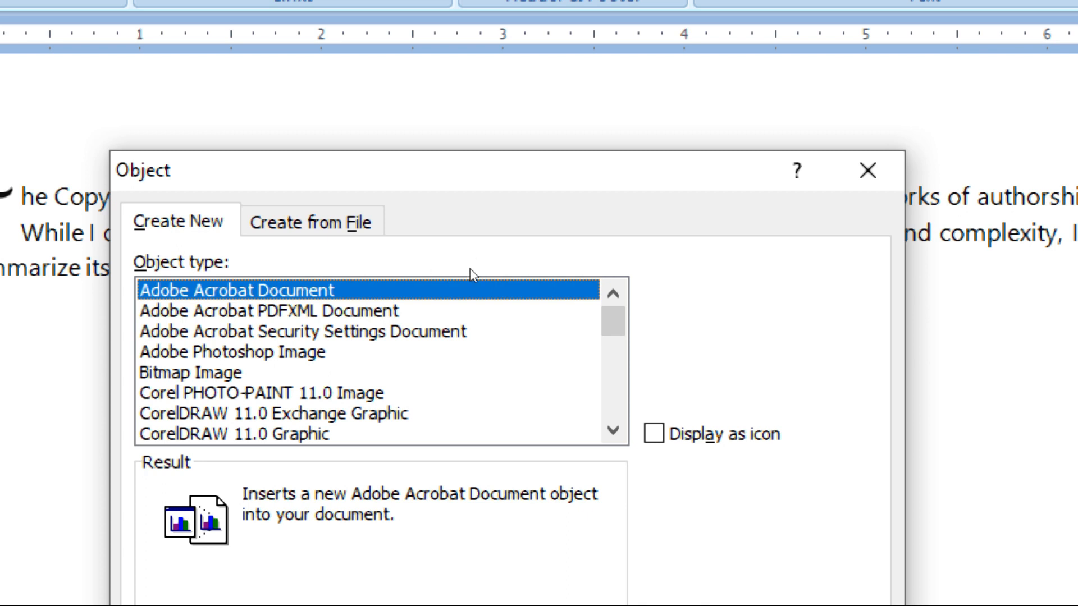
key("Down")
key("Down")
key("Down")
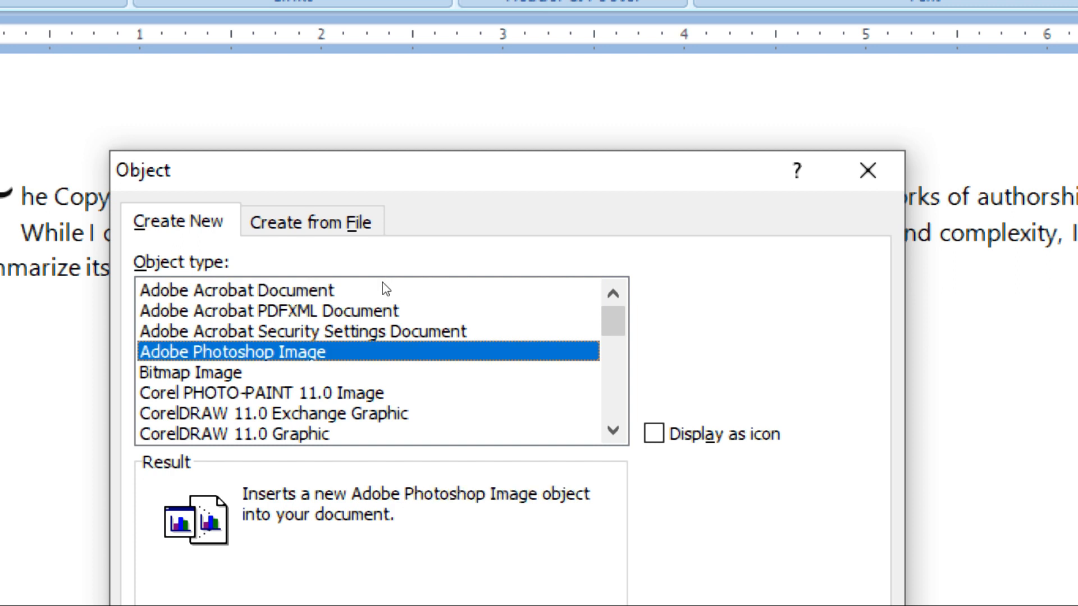
key("Down")
key("Down")
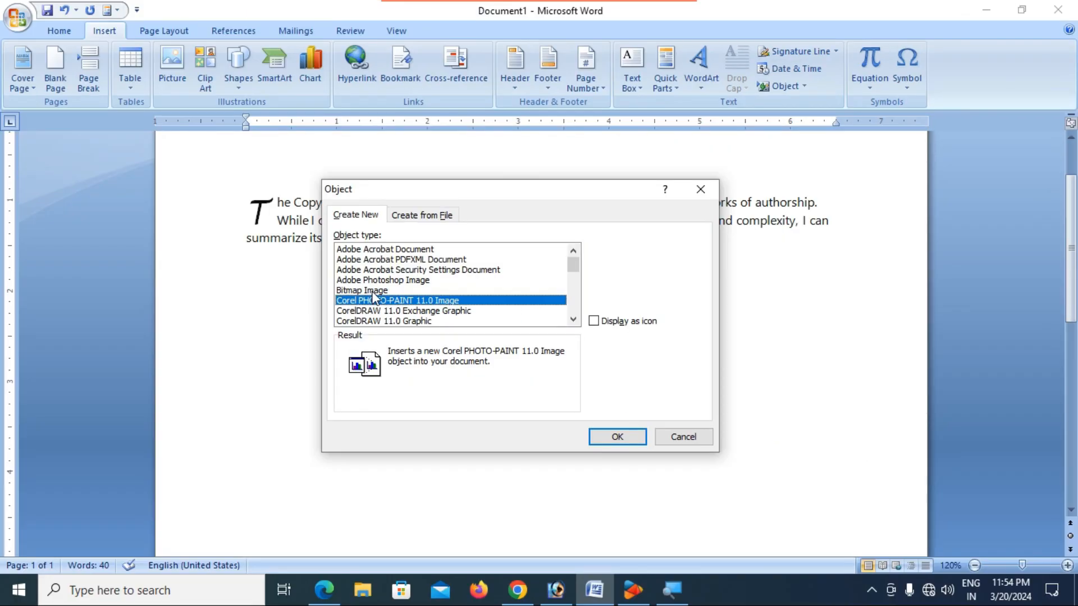
left_click(371, 289)
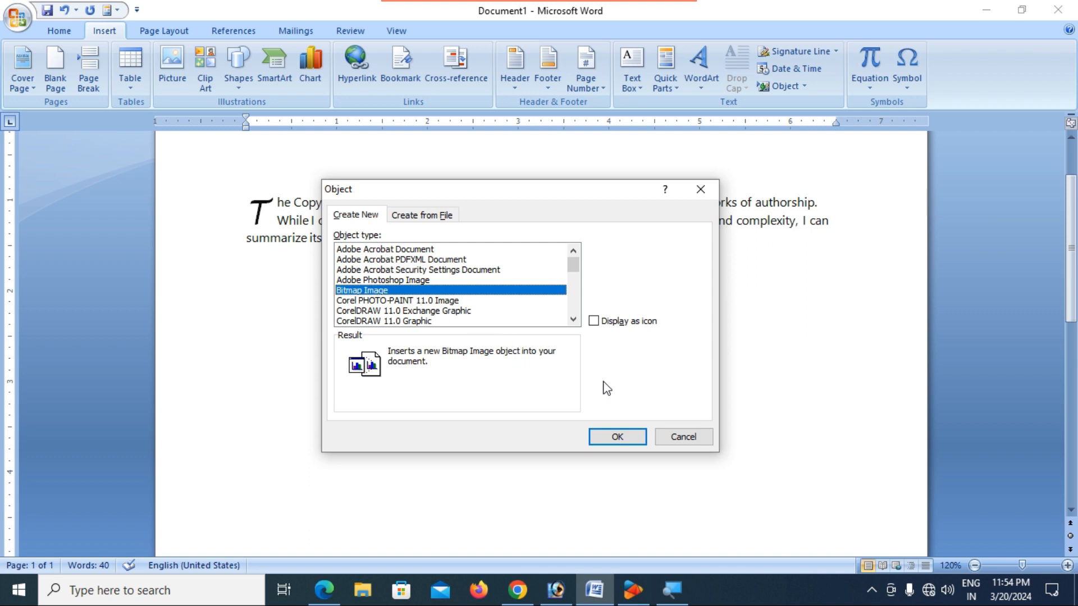
left_click(618, 437)
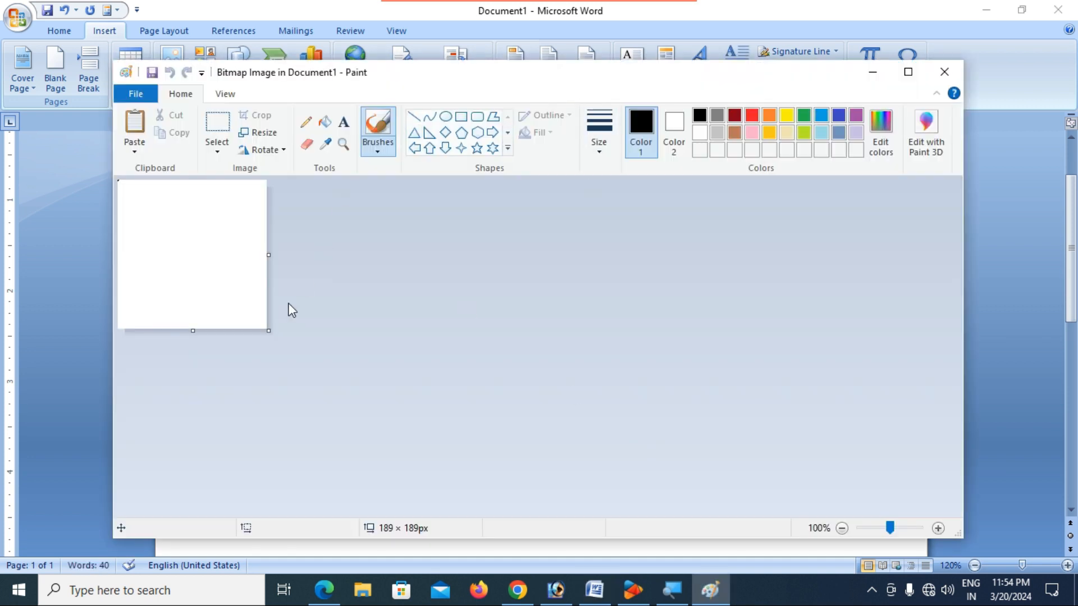
- Enlarge the canvas to about 297 × 299 px and draw a rectangle screen, small stem and oval base
mouse_move(272, 335)
left_mouse_down()
mouse_move(329, 380)
mouse_move(355, 419)
left_mouse_up()
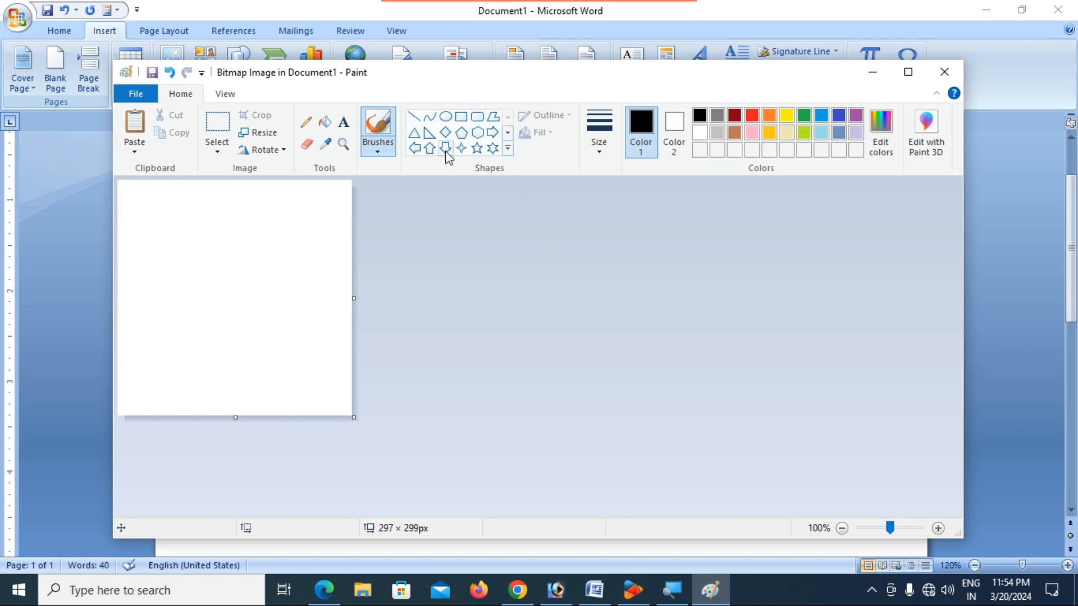
left_click(461, 116)
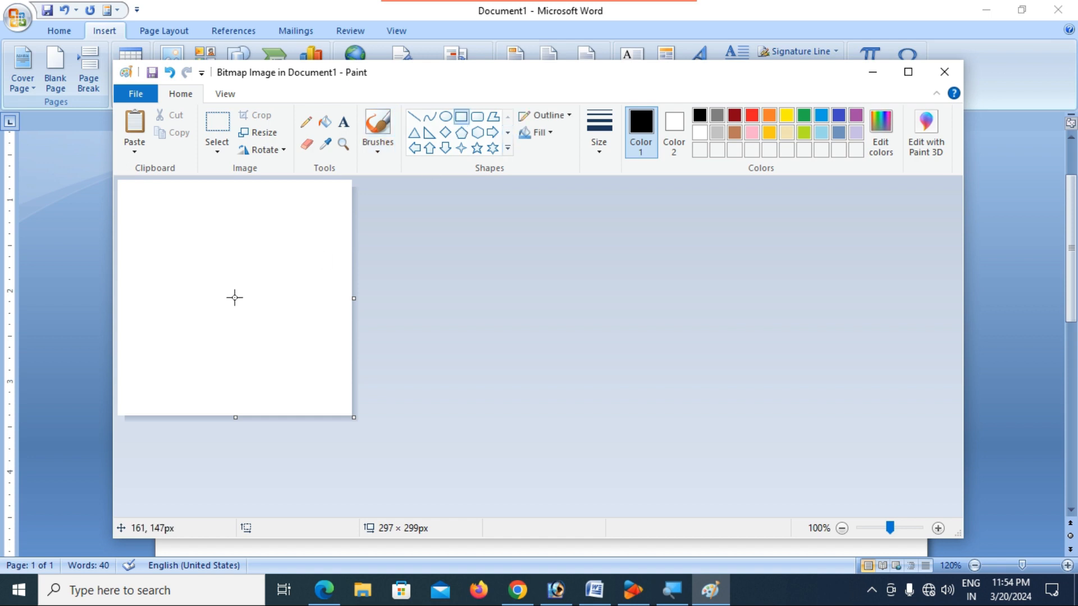
mouse_move(157, 276)
left_mouse_down()
mouse_move(198, 336)
mouse_move(268, 363)
mouse_move(313, 364)
left_mouse_up()
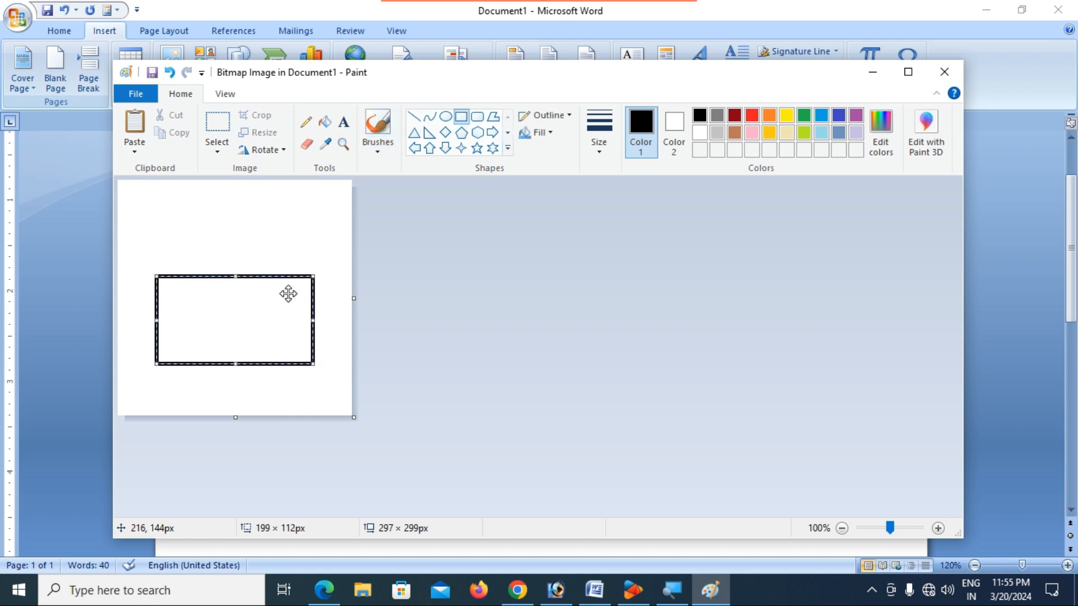
left_click_drag(286, 279, 286, 210)
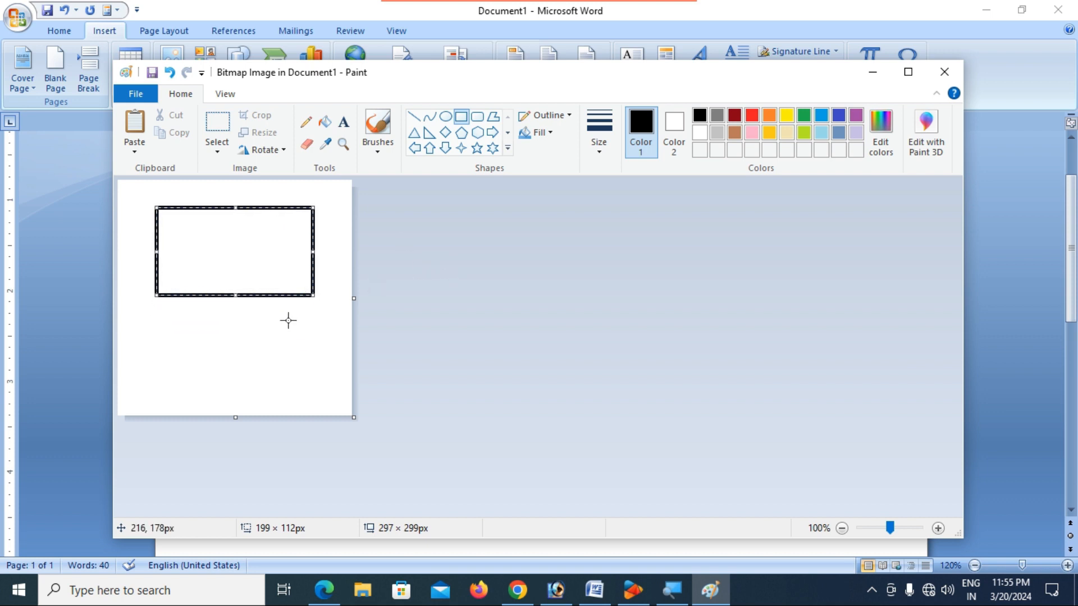
left_click(448, 122)
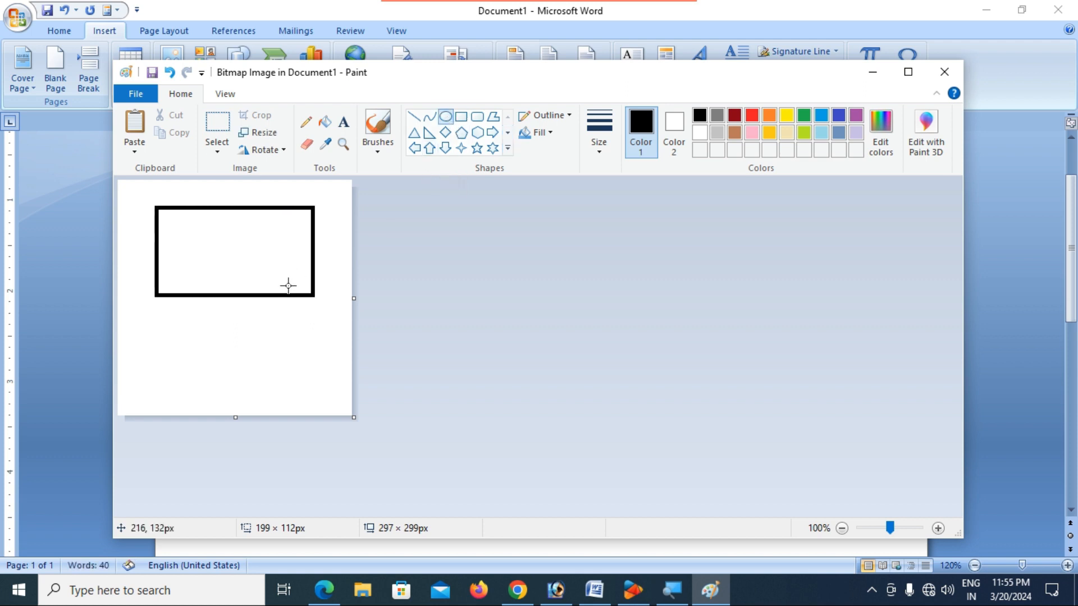
left_click_drag(207, 318, 268, 349)
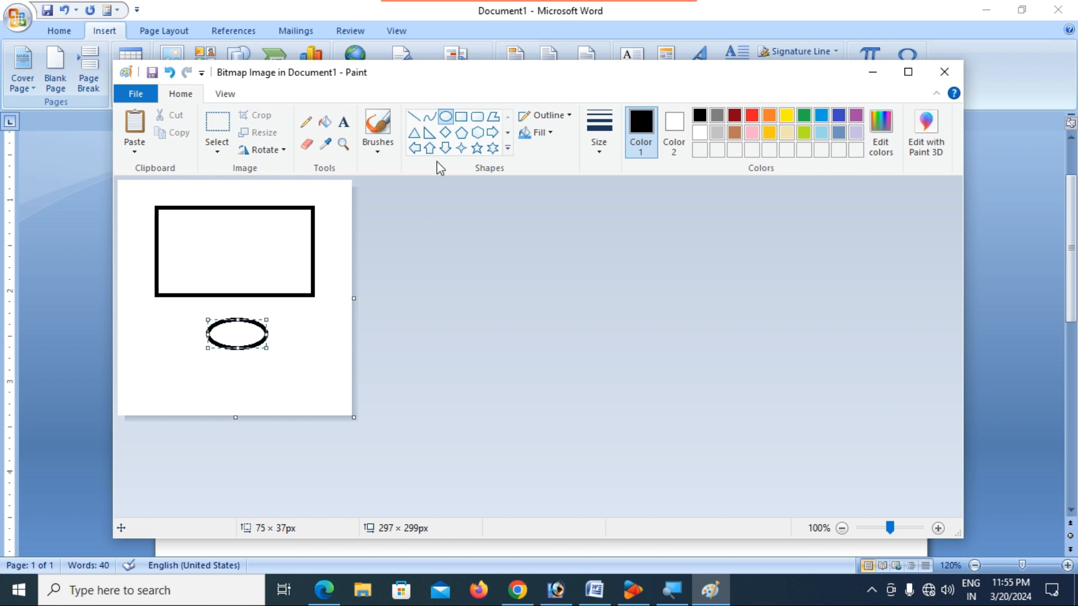
left_click(461, 117)
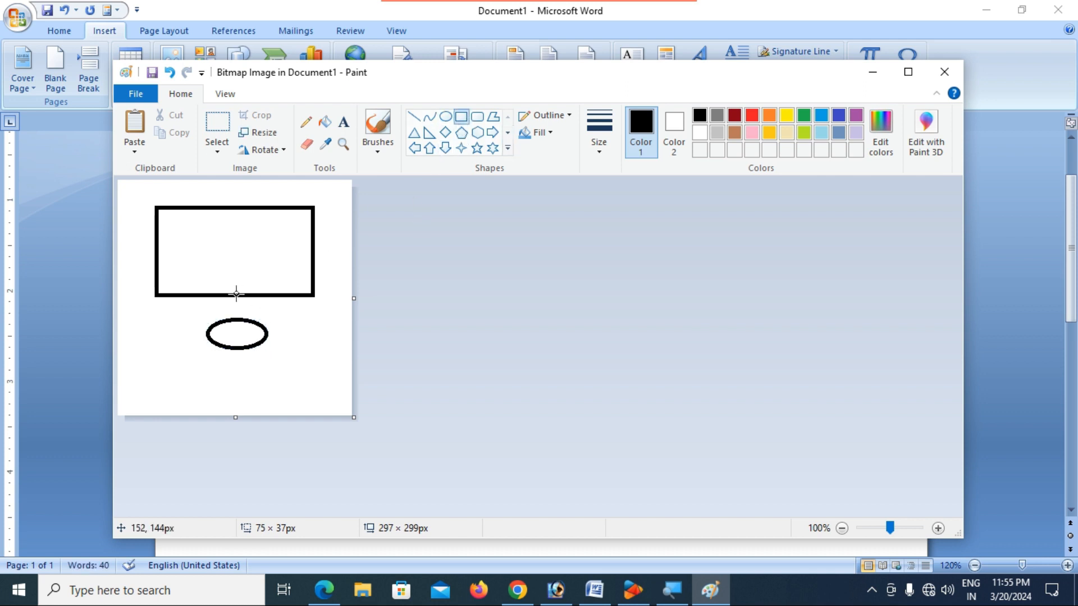
left_click_drag(223, 294, 251, 322)
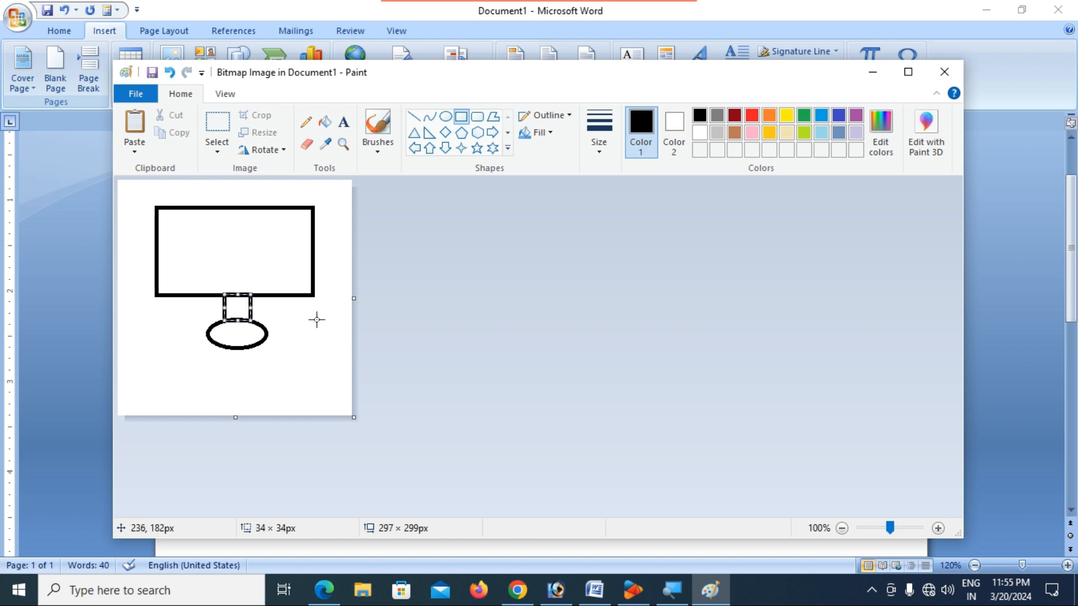
- Fill the monitor screen with blue and the stem and oval base with black
left_click(324, 122)
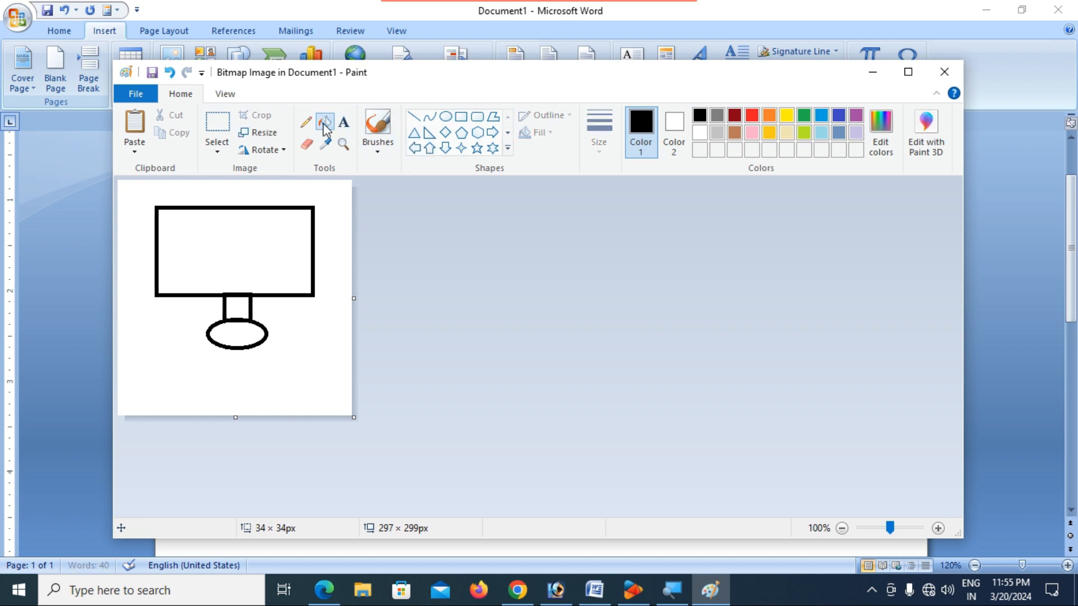
left_click(821, 115)
left_click(225, 238)
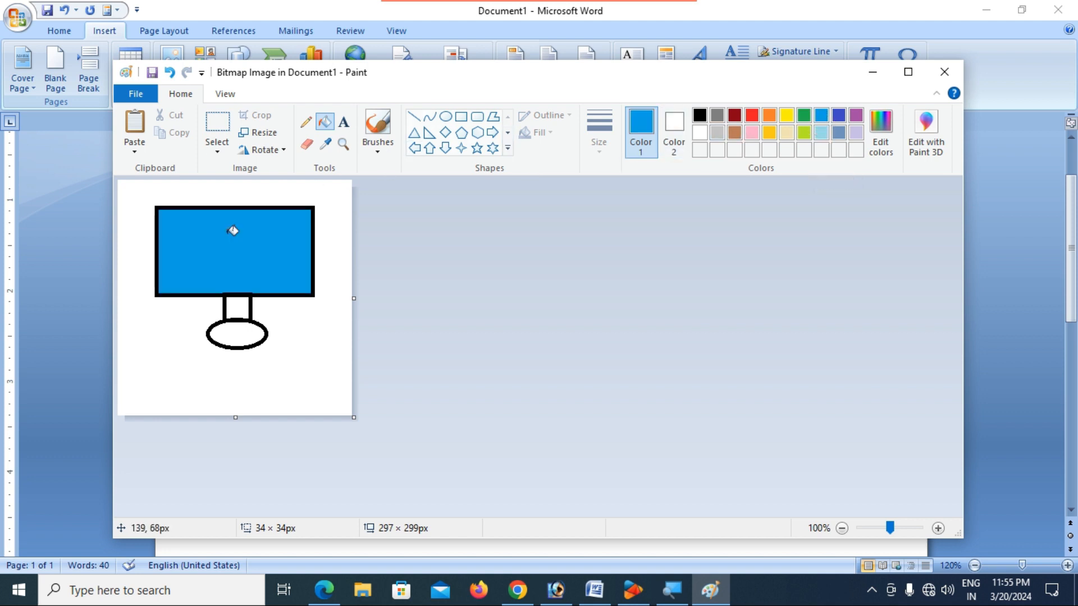
left_click(700, 117)
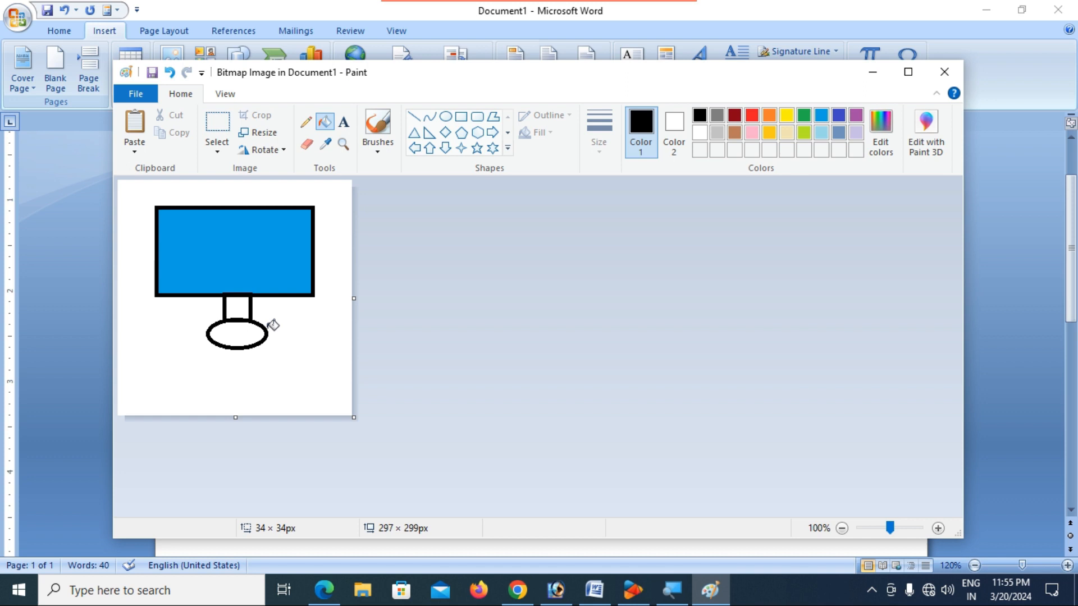
left_click(240, 307)
left_click(244, 331)
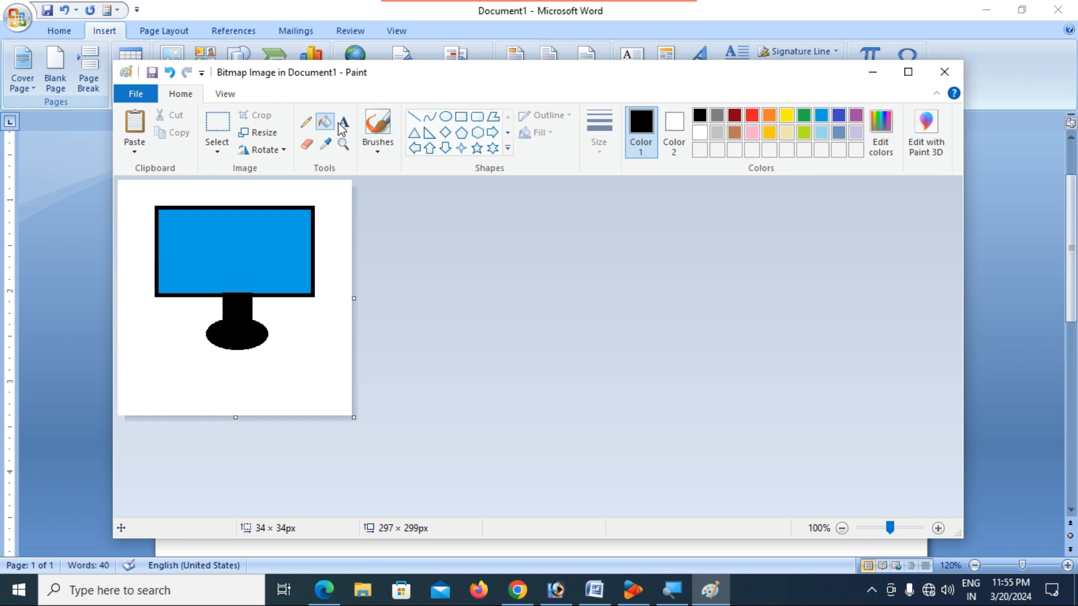
- Back in Word, select everything in Document1 and delete it, leaving a word count of 0
left_click(952, 79)
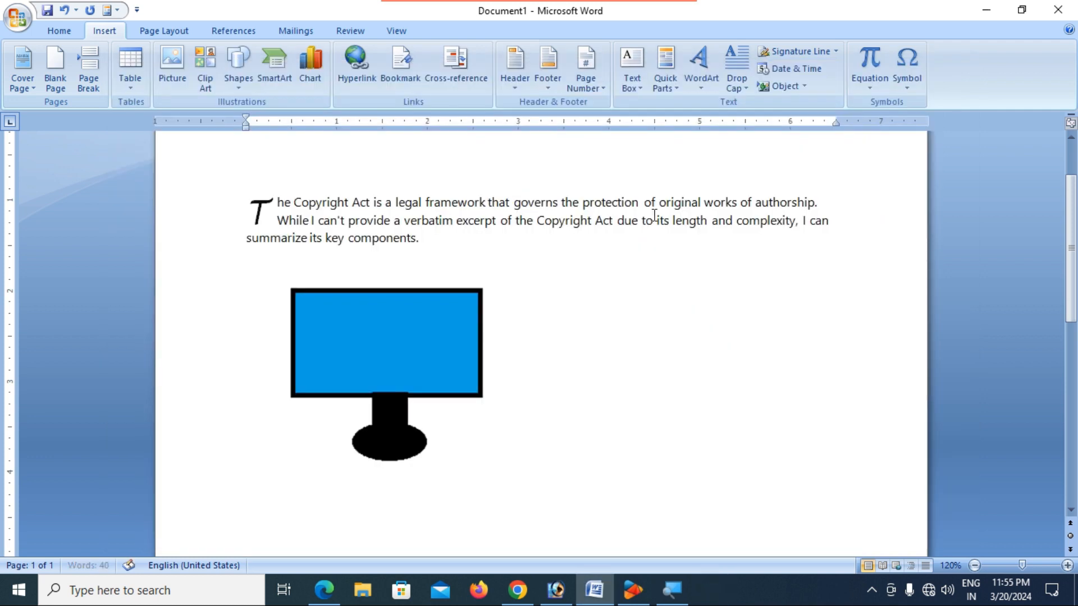
left_click(430, 345)
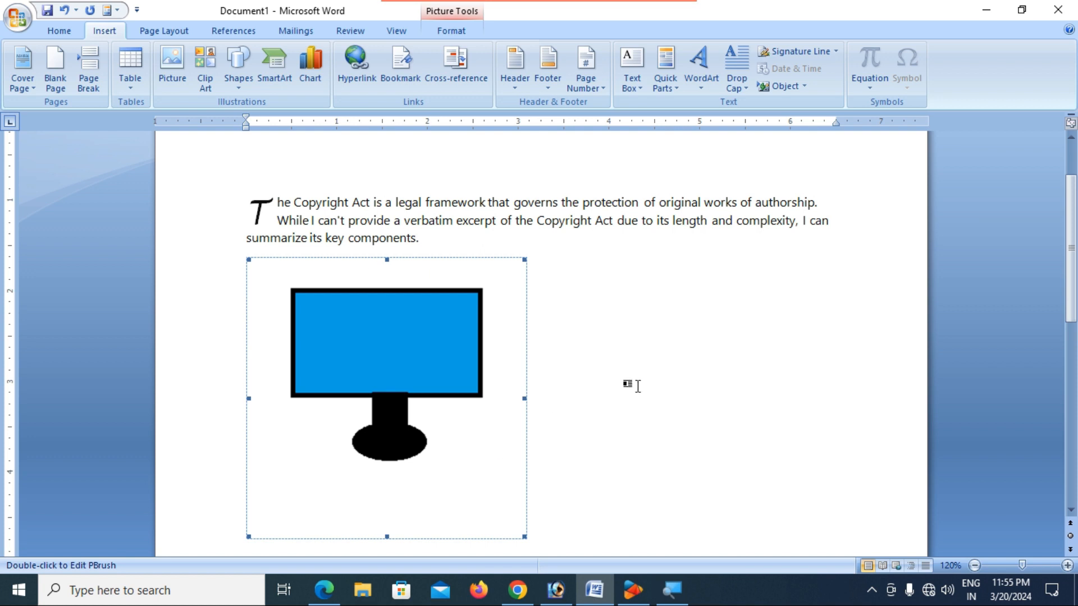
left_click(646, 348)
scroll(511, 348, "down", 3)
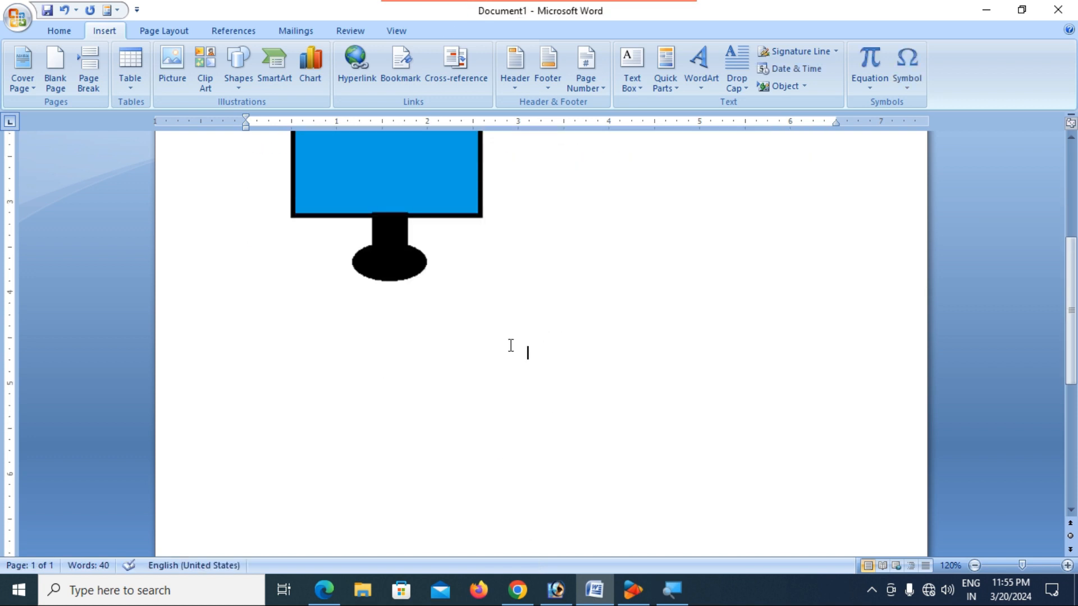
scroll(510, 343, "up", 4)
left_click(429, 349)
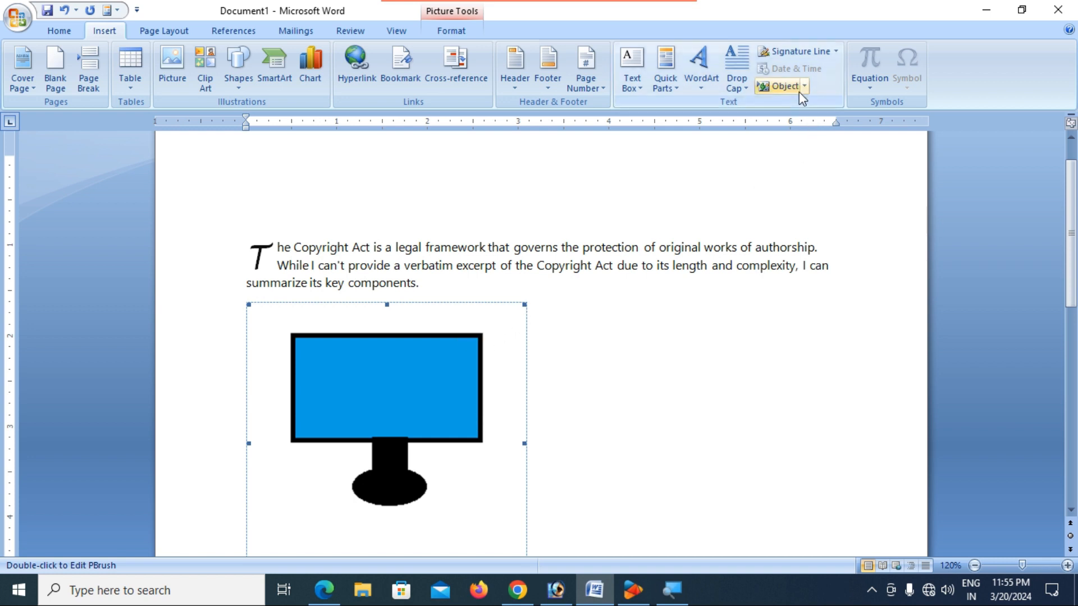
left_click(583, 389)
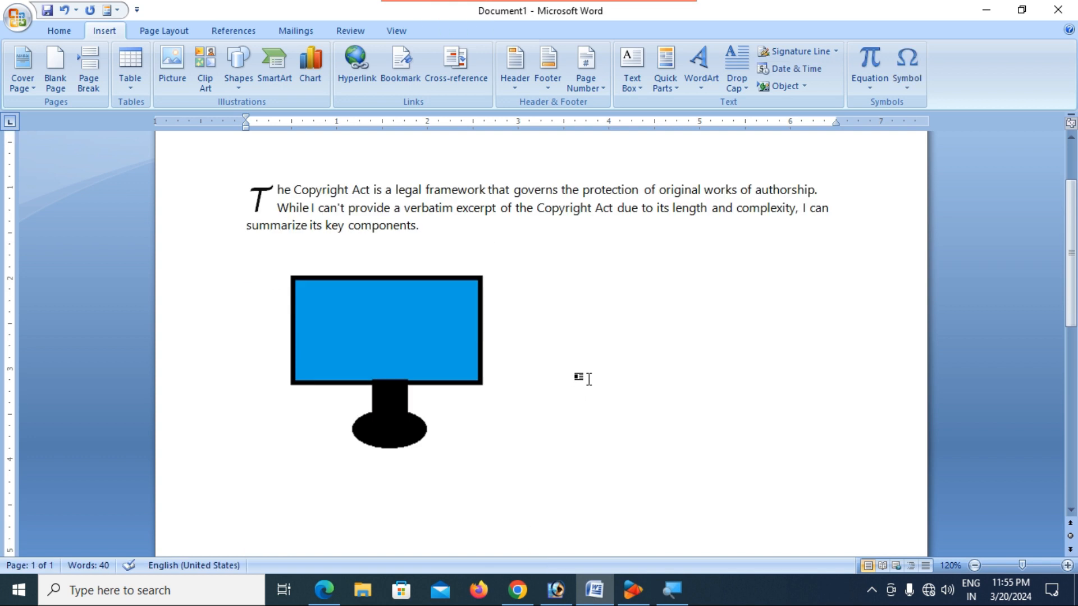
key("ctrl+a")
key("Delete")
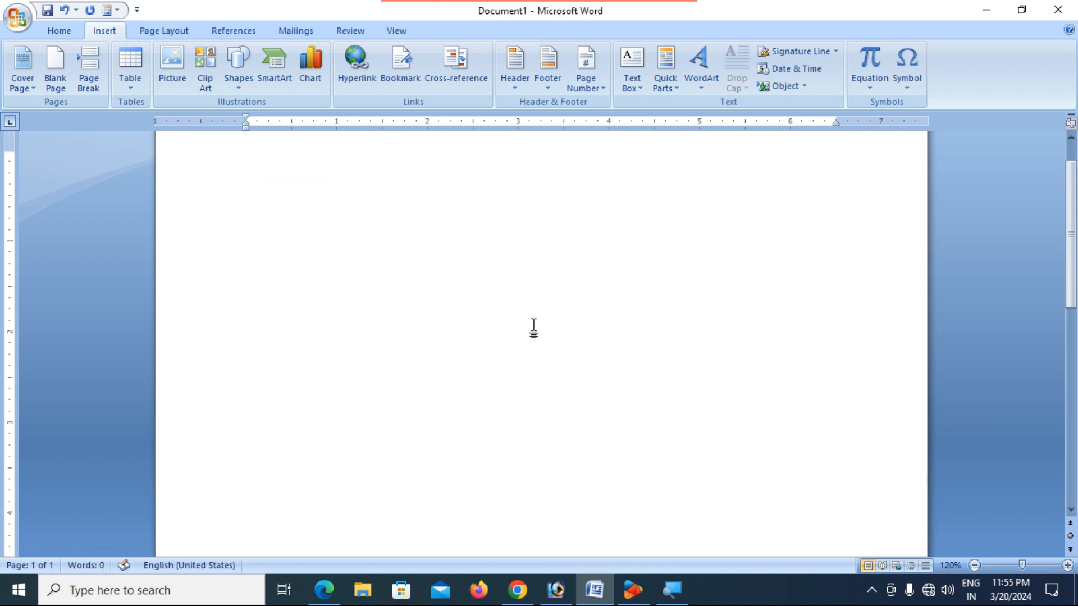
- Open the BA 3rd Year PDF from the Desktop in Word, accepting the file conversion
scroll(430, 289, "up", 1)
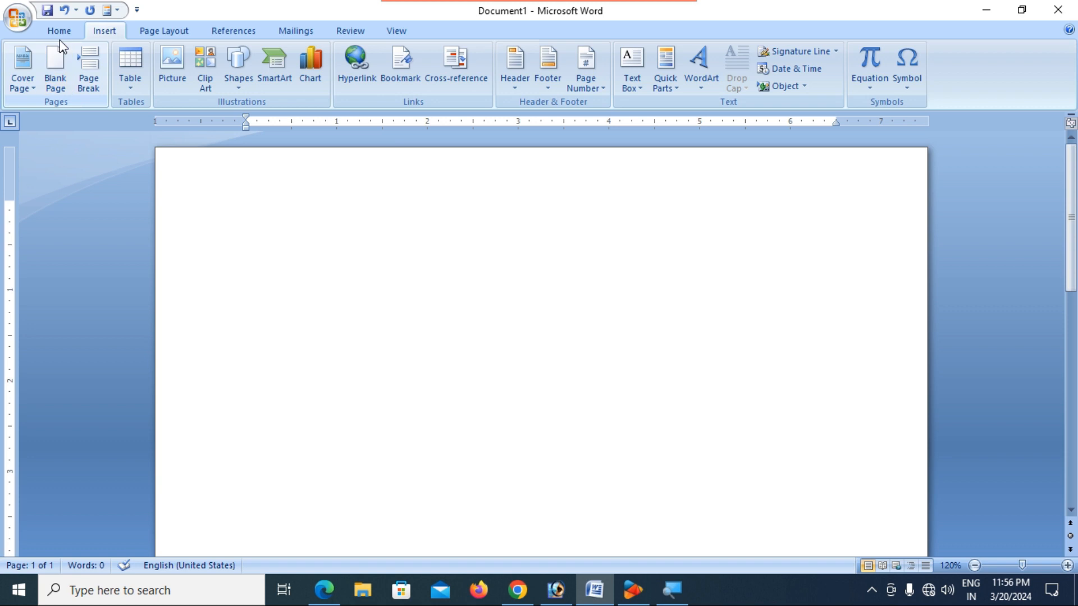
left_click(22, 19)
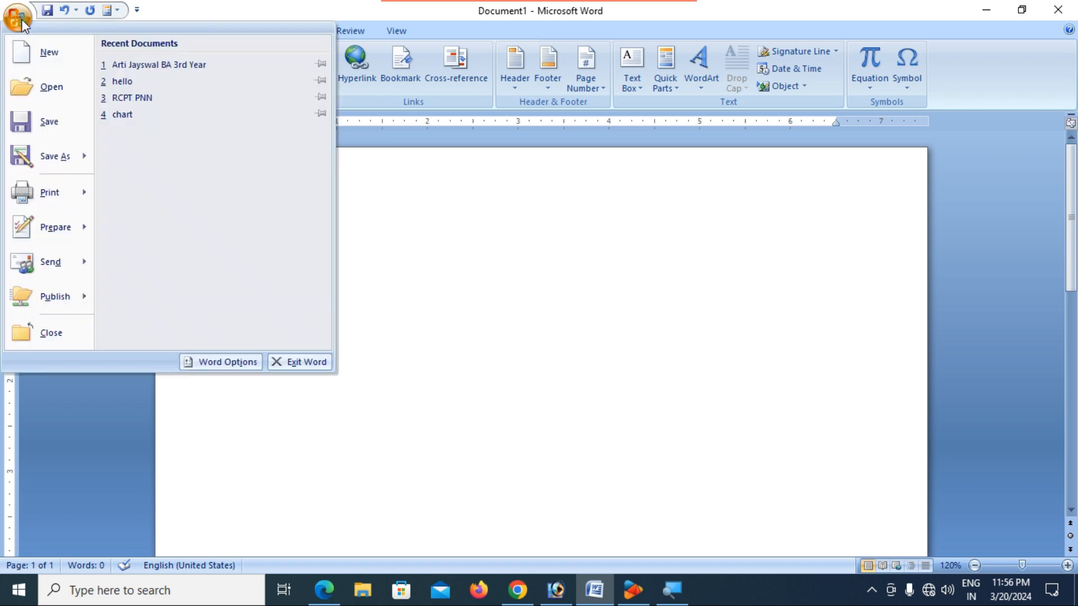
left_click(62, 89)
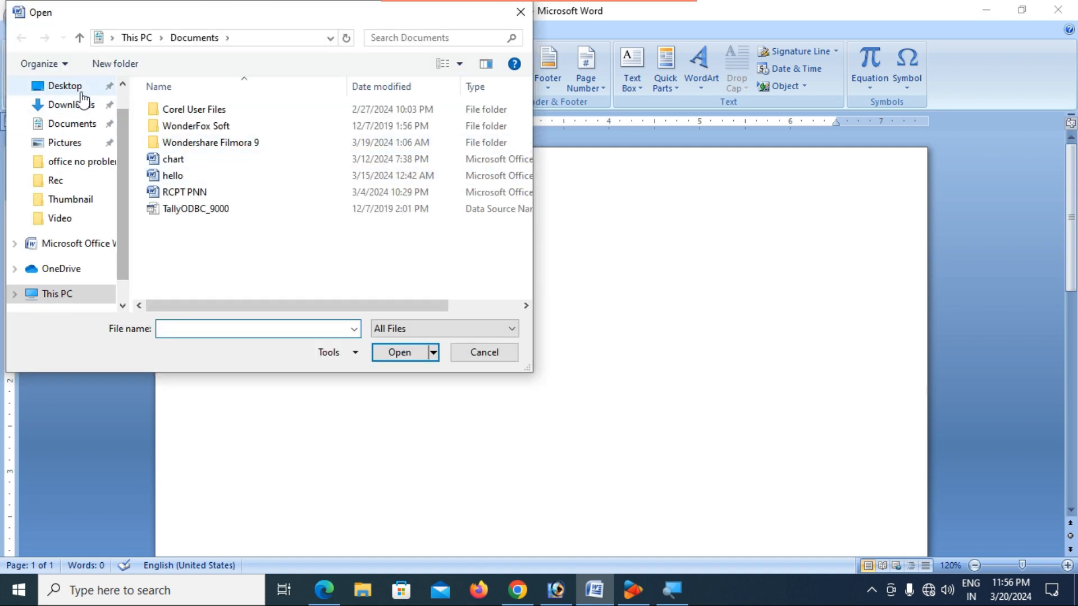
left_click(75, 90)
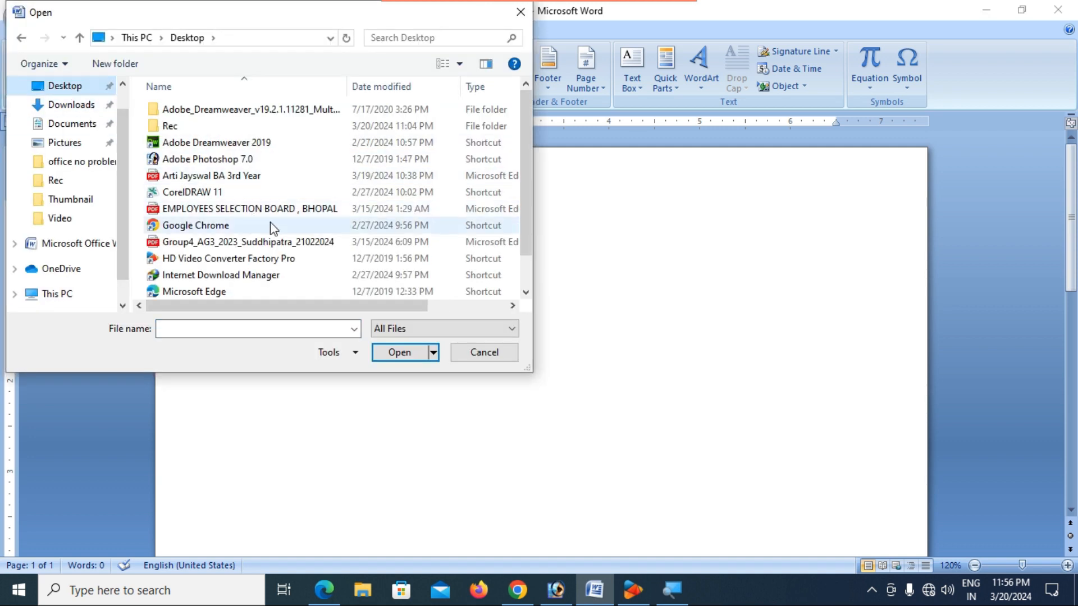
left_click(225, 177)
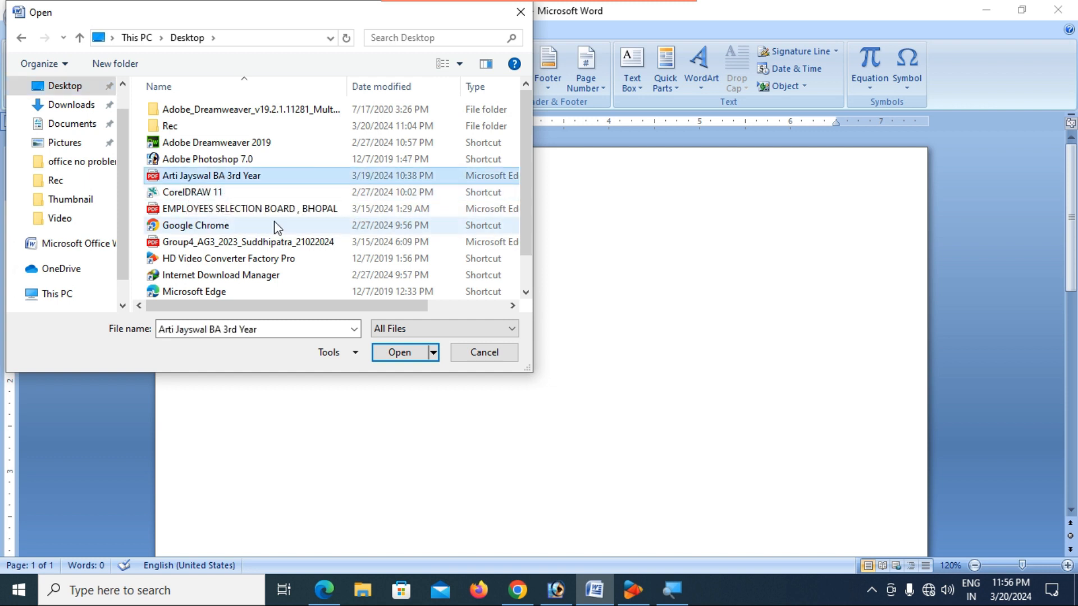
left_click(417, 357)
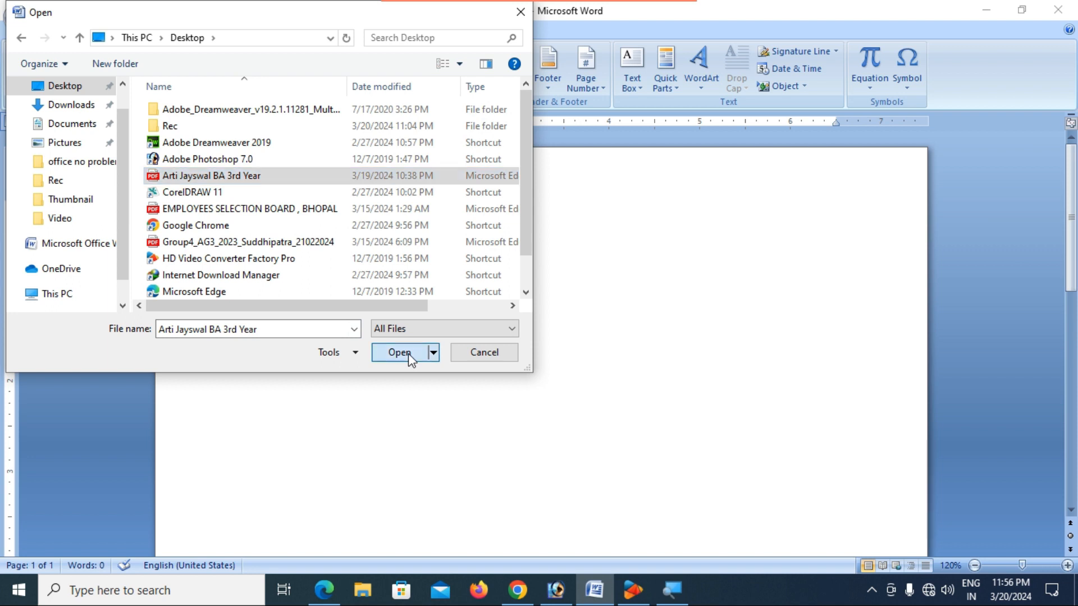
left_click(628, 408)
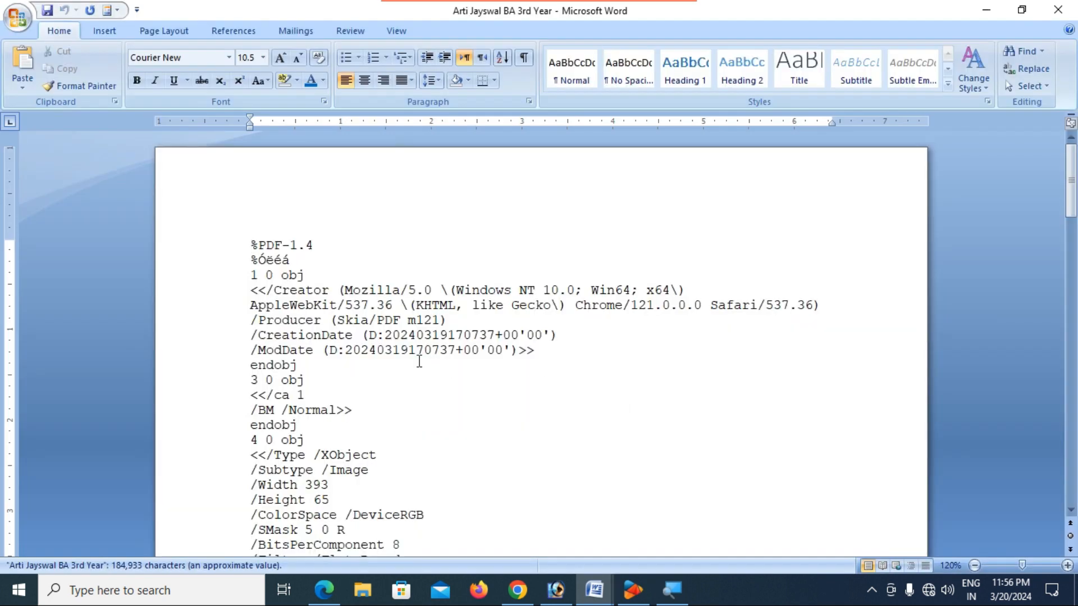
- Delete all the raw PDF code text from the converted document and minimize its window
scroll(419, 361, "down", 5)
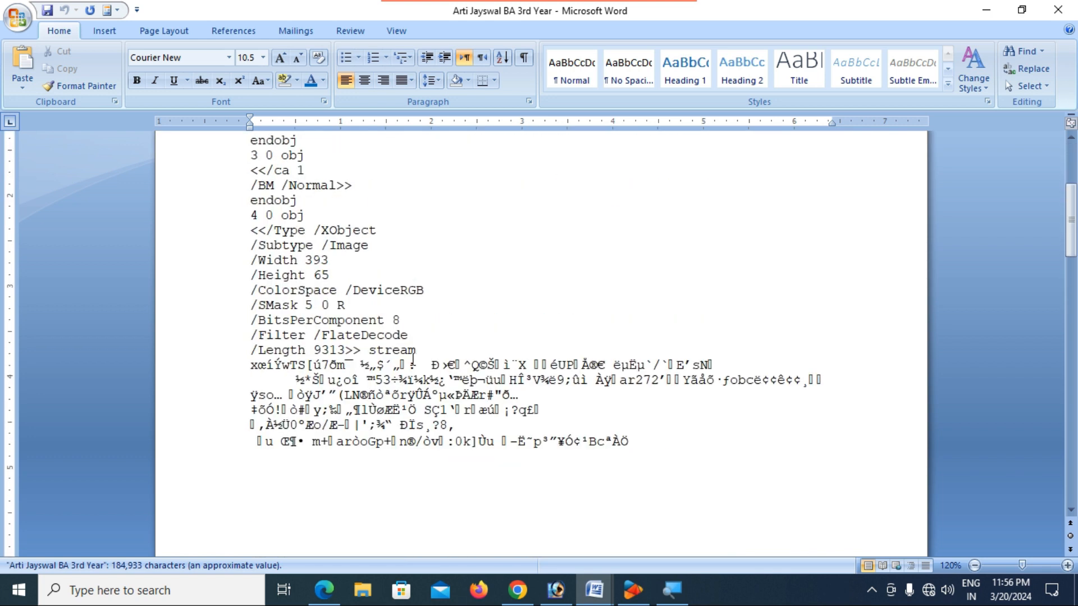
scroll(413, 357, "up", 5)
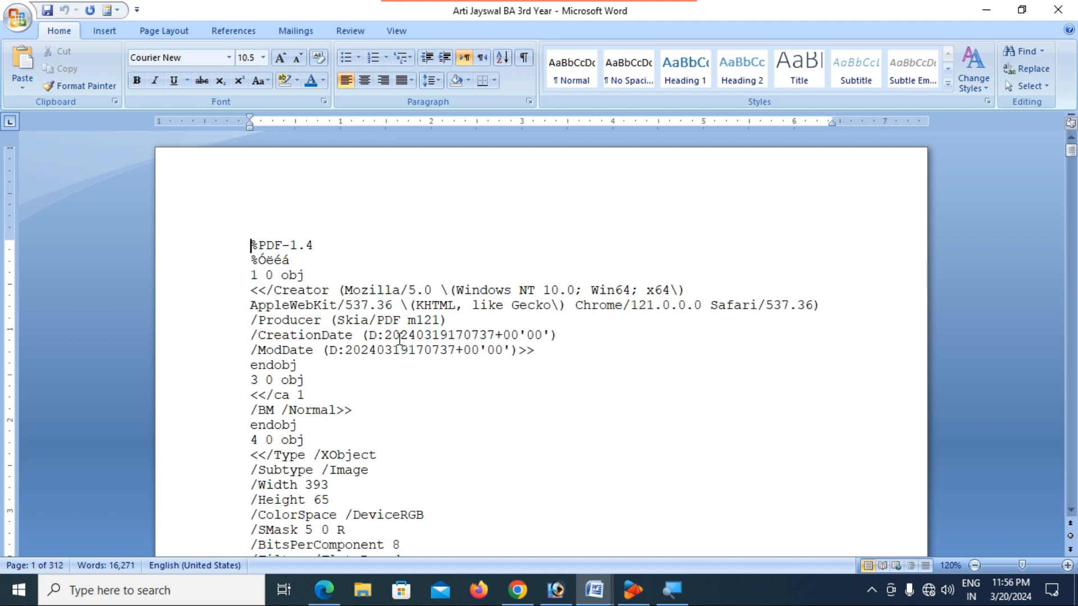
key("ctrl+a")
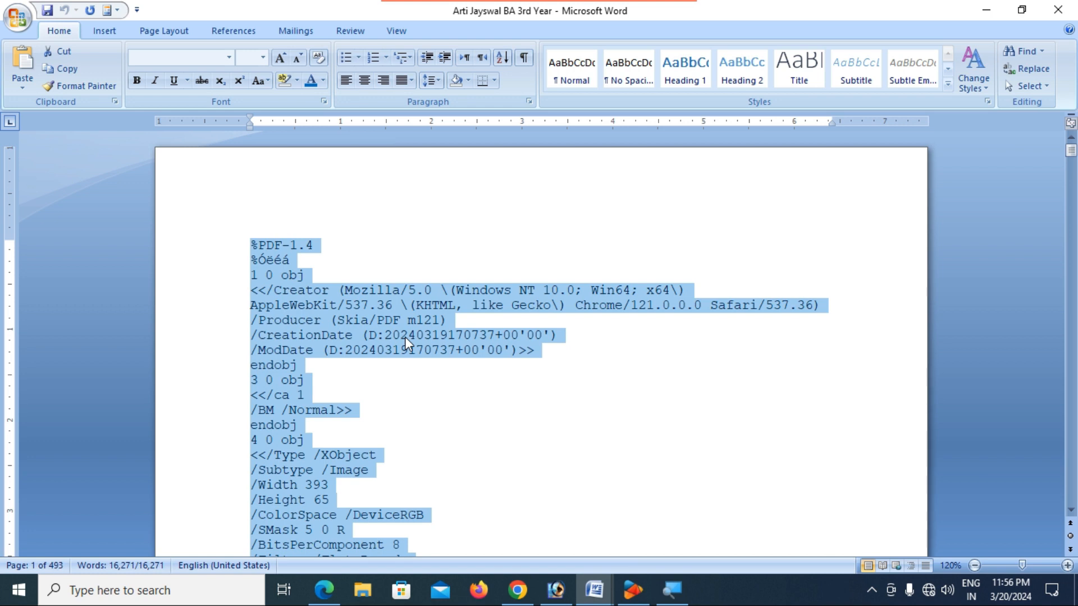
key("Delete")
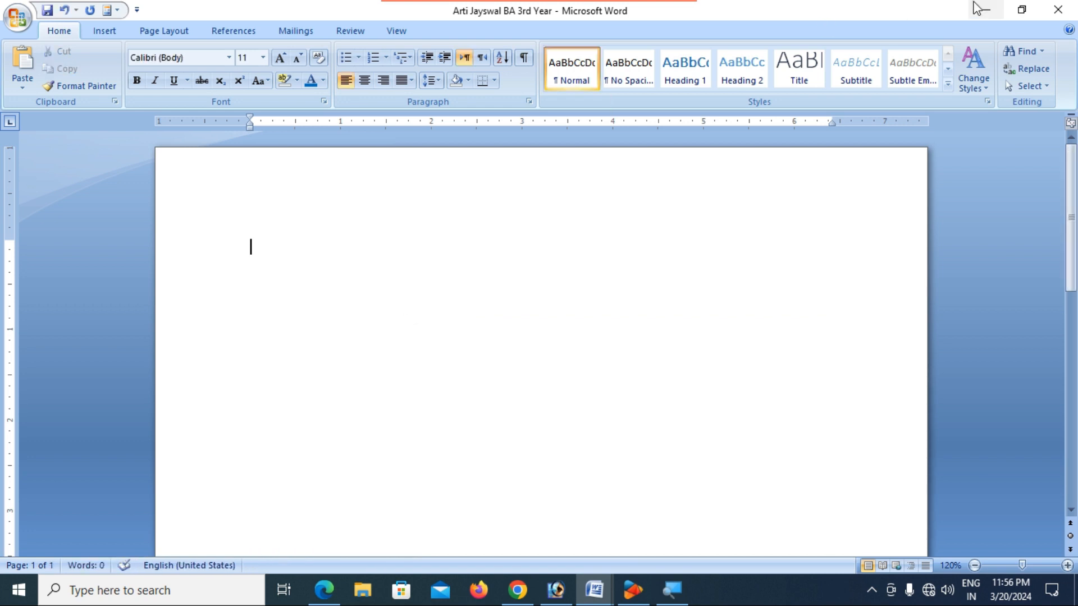
left_click(981, 11)
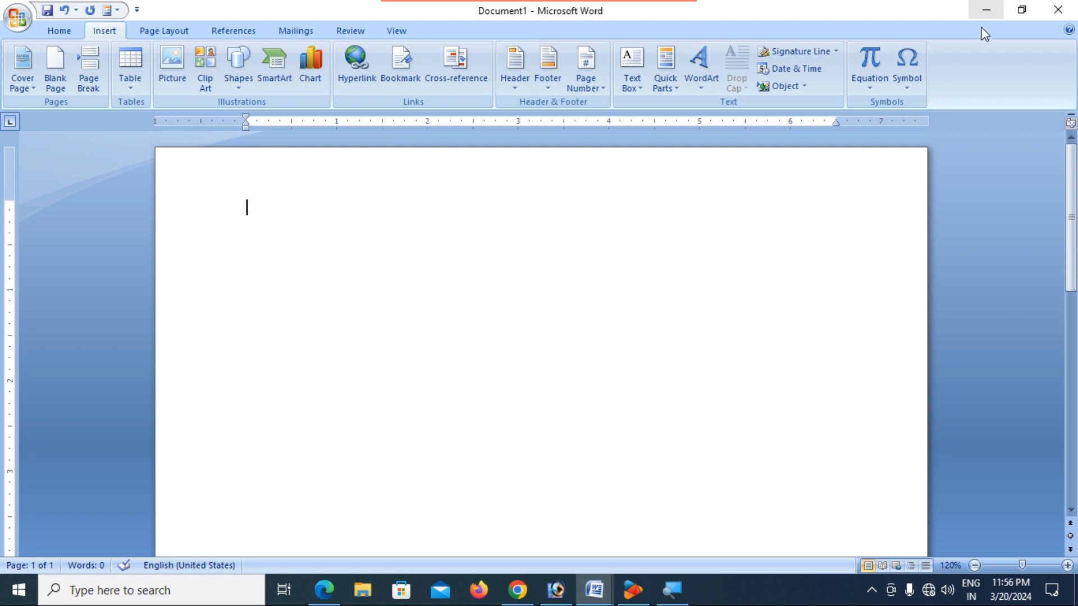
- View the student's fee-receipt PDF in Edge, then close its tab and minimize Edge
left_click(988, 10)
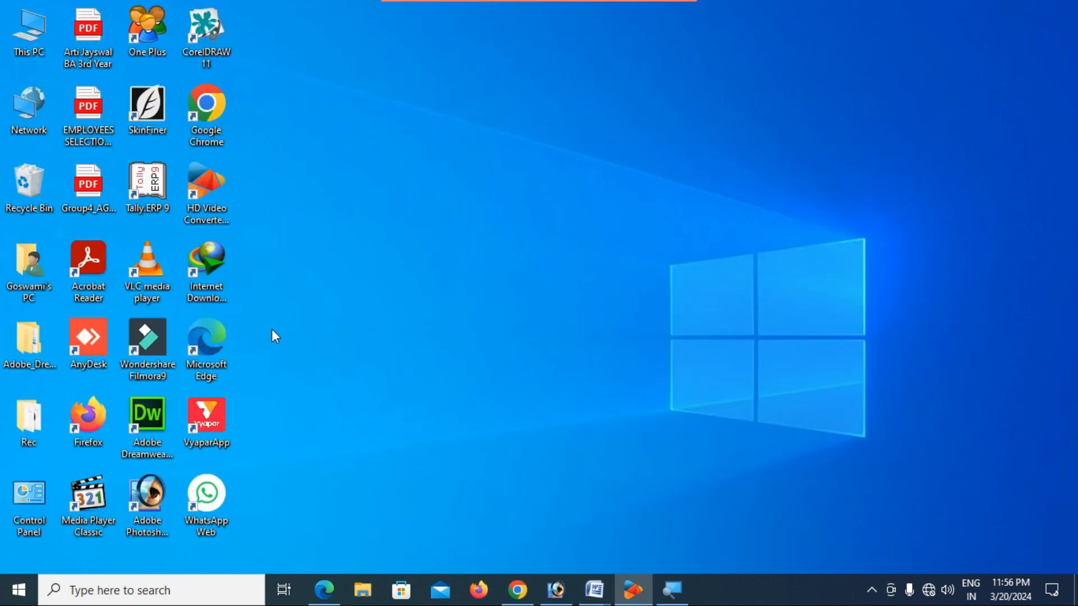
double_click(88, 31)
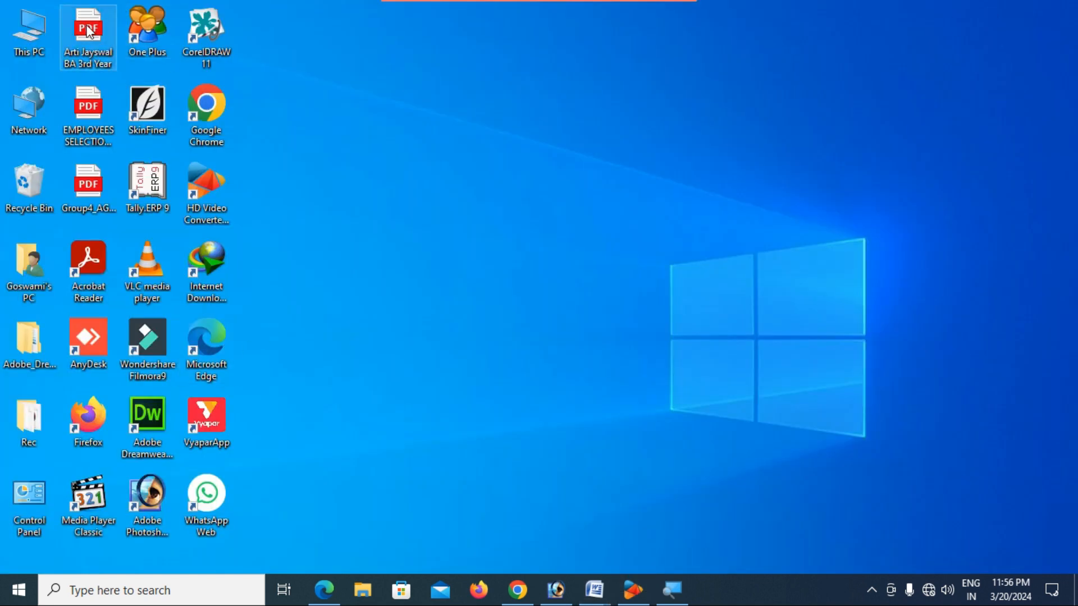
scroll(542, 295, "down", 4)
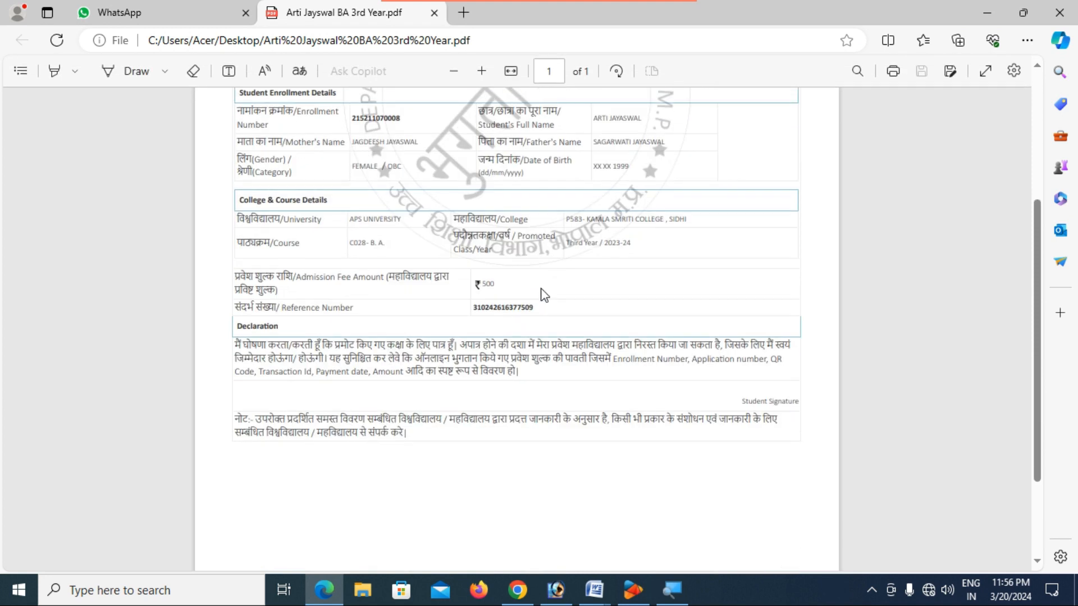
scroll(542, 290, "up", 4)
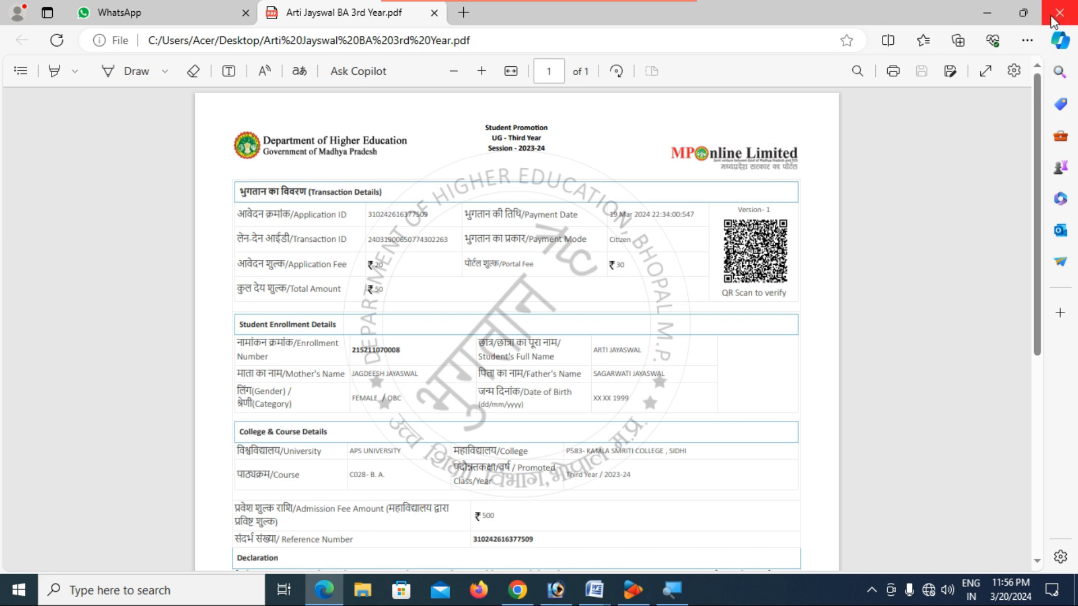
left_click(434, 12)
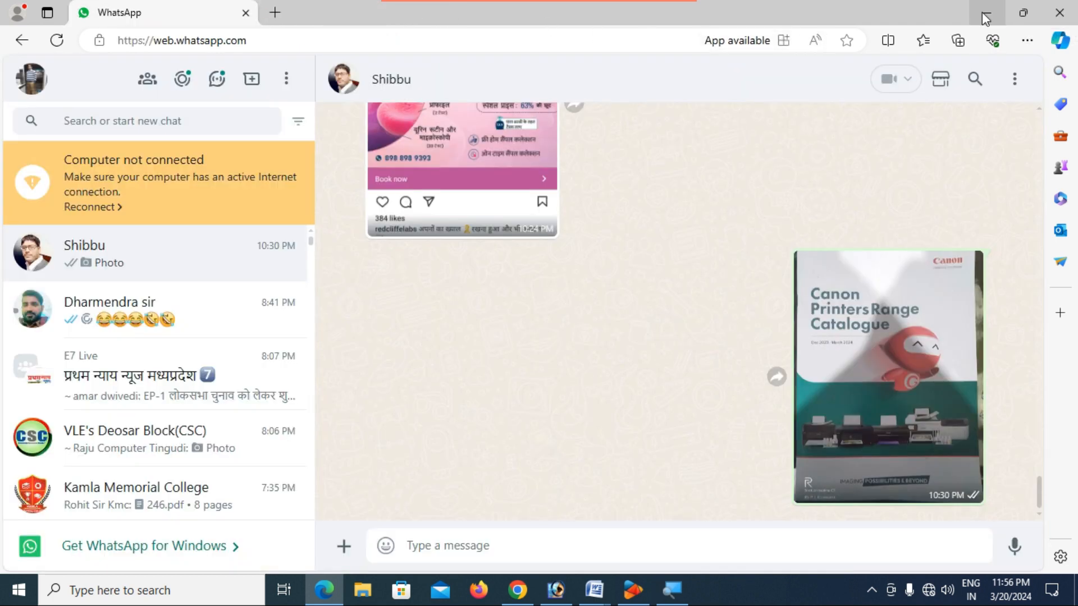
left_click(984, 15)
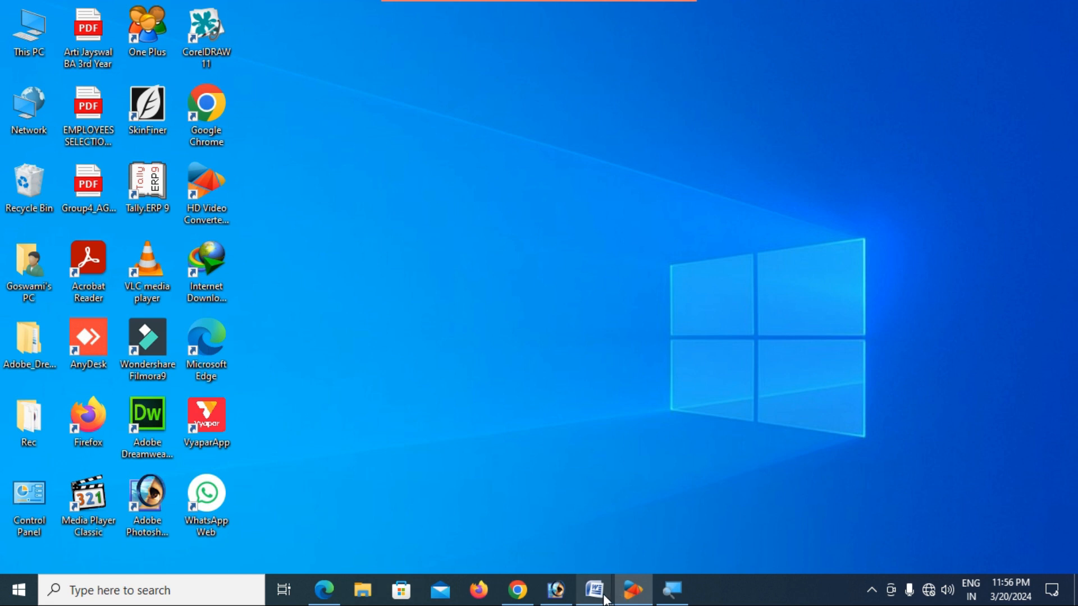
- Return to Document1, open the student's PDF from the Office button's Open command, and maximize it
mouse_move(594, 589)
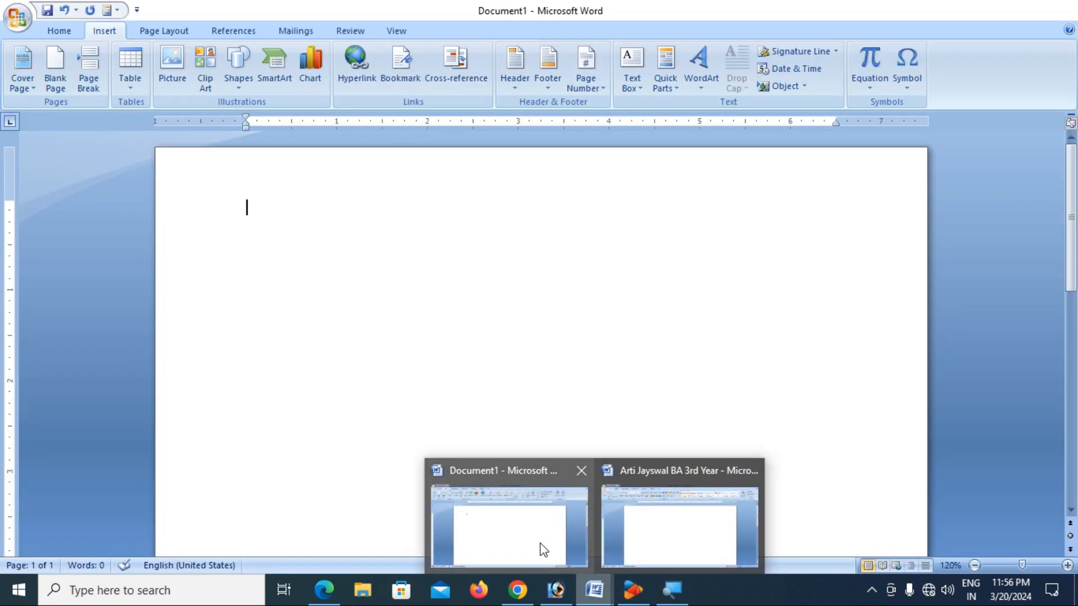
left_click(542, 549)
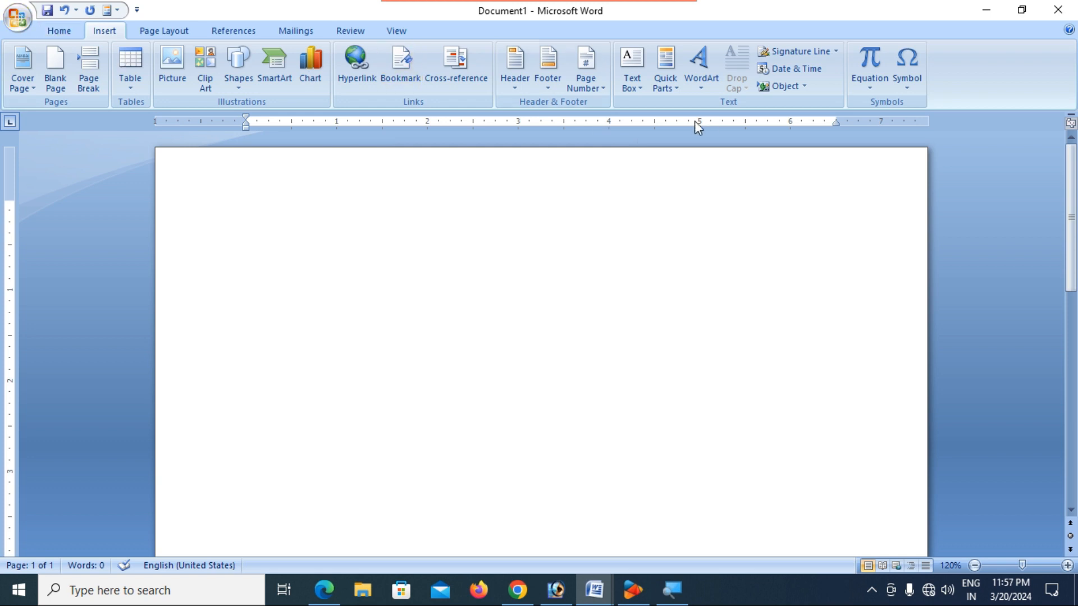
left_click(18, 20)
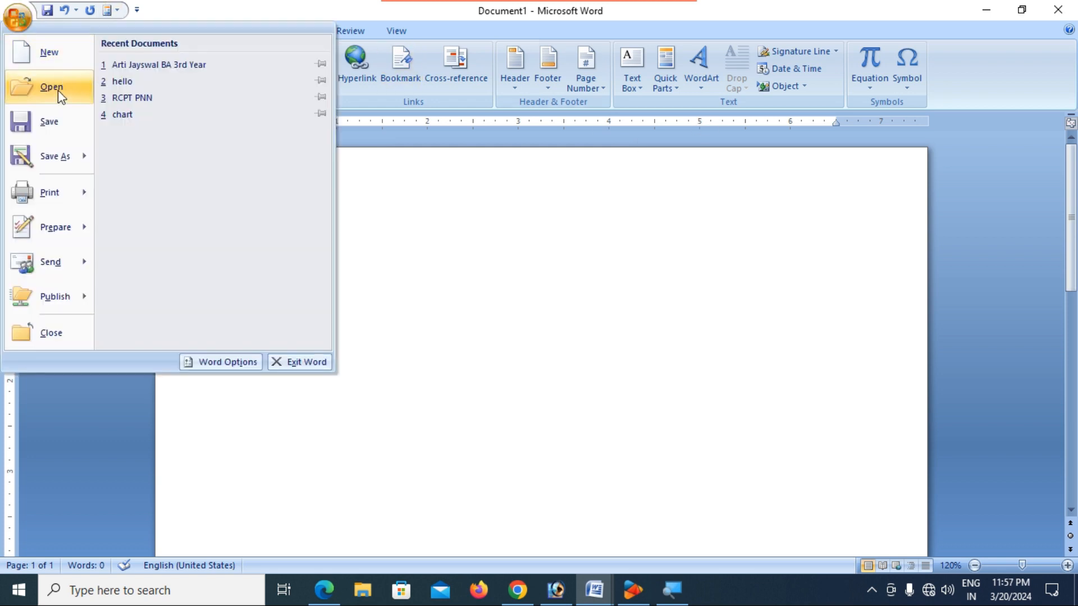
left_click(59, 89)
double_click(219, 176)
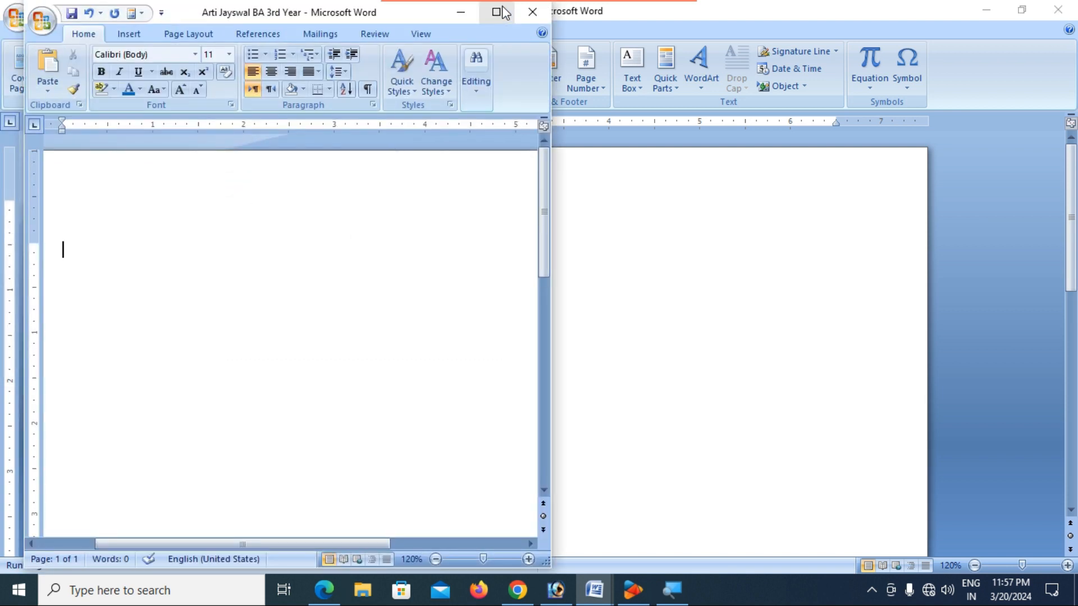
left_click(496, 11)
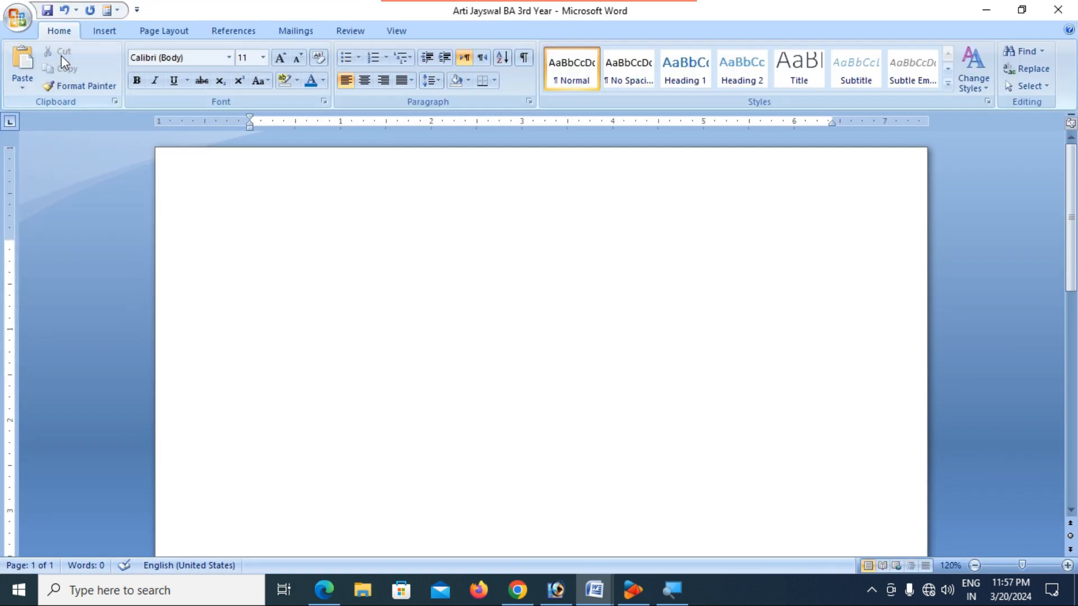
- Reopen the student's PDF, then close that document without saving changes
left_click(16, 19)
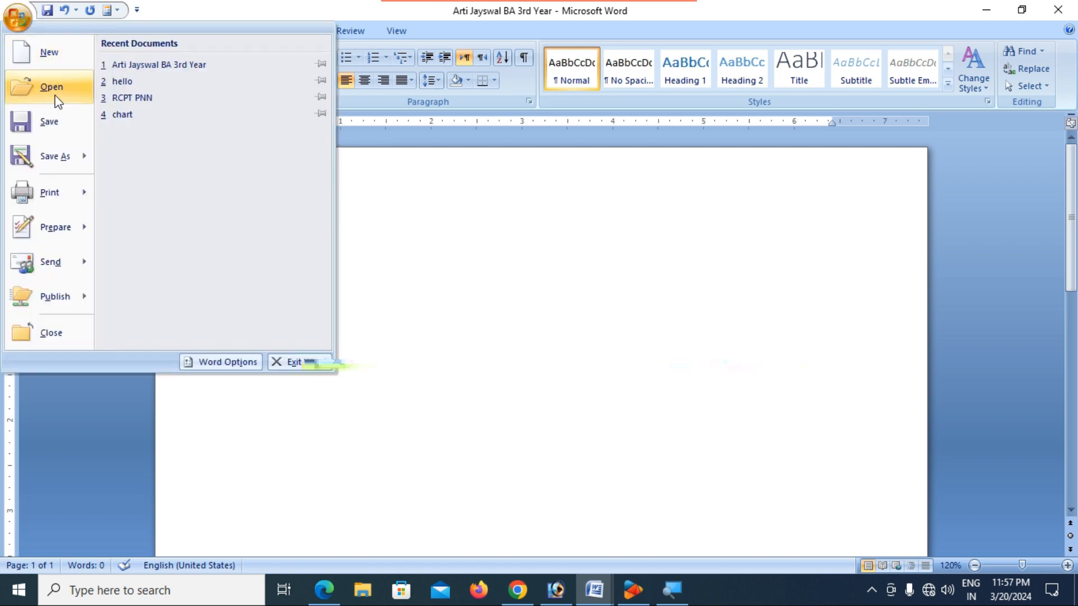
left_click(56, 97)
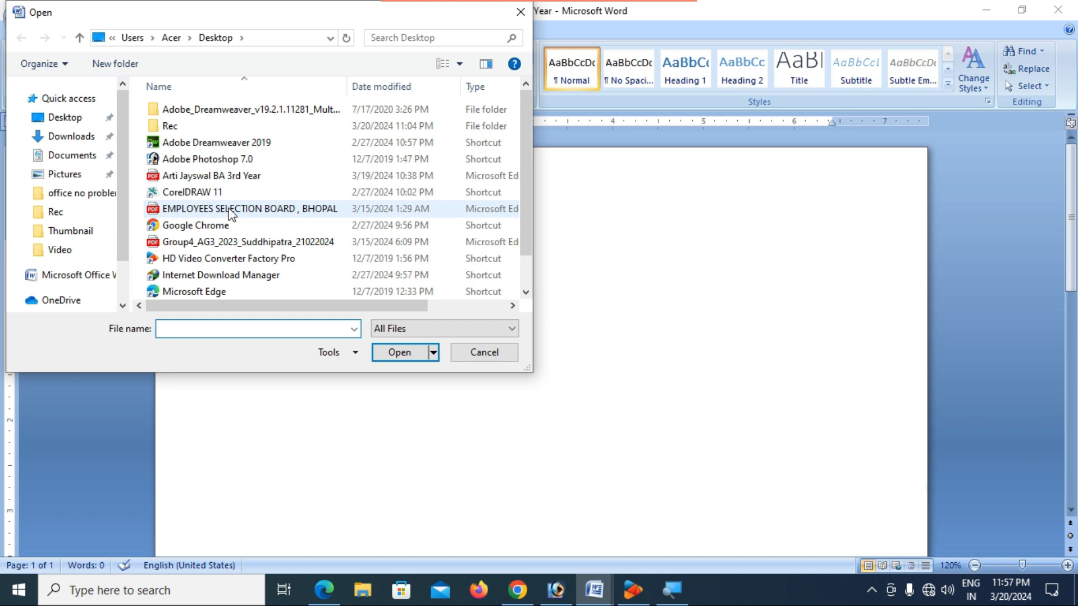
left_click(231, 211)
left_click(216, 178)
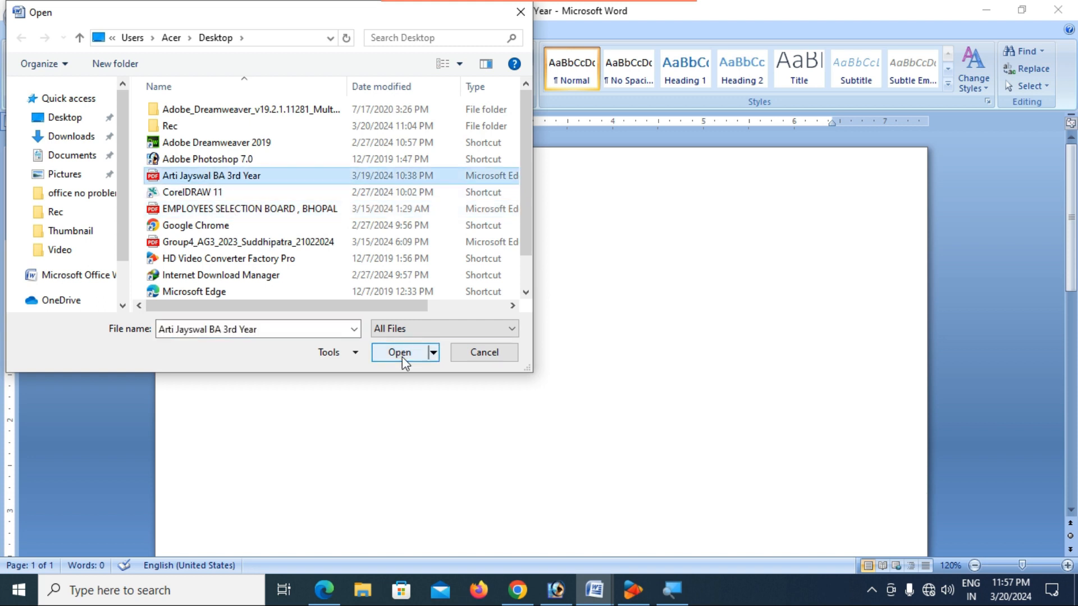
left_click(399, 351)
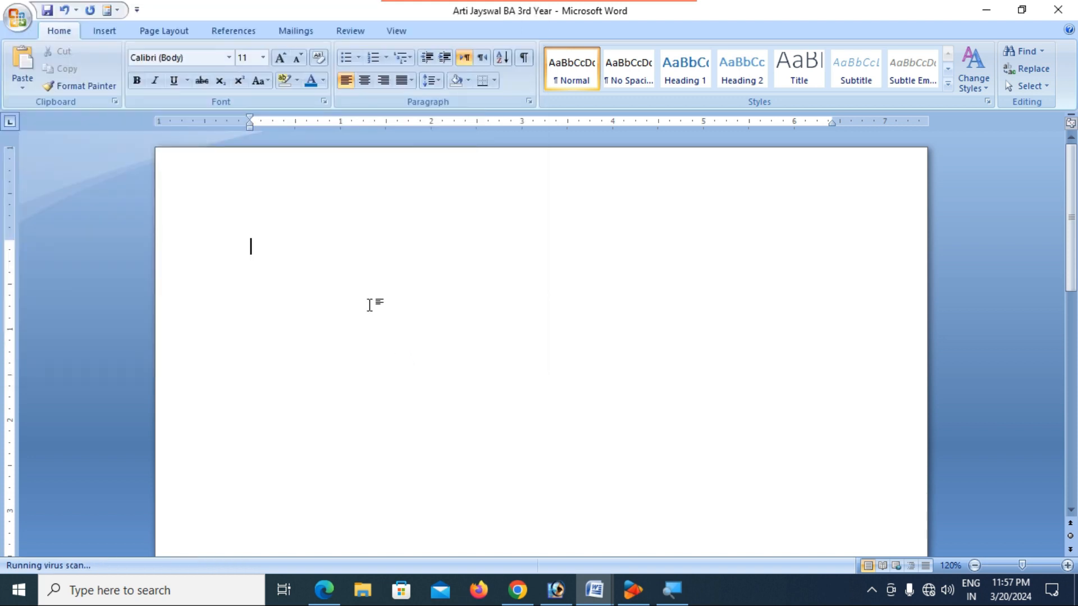
left_click(1058, 11)
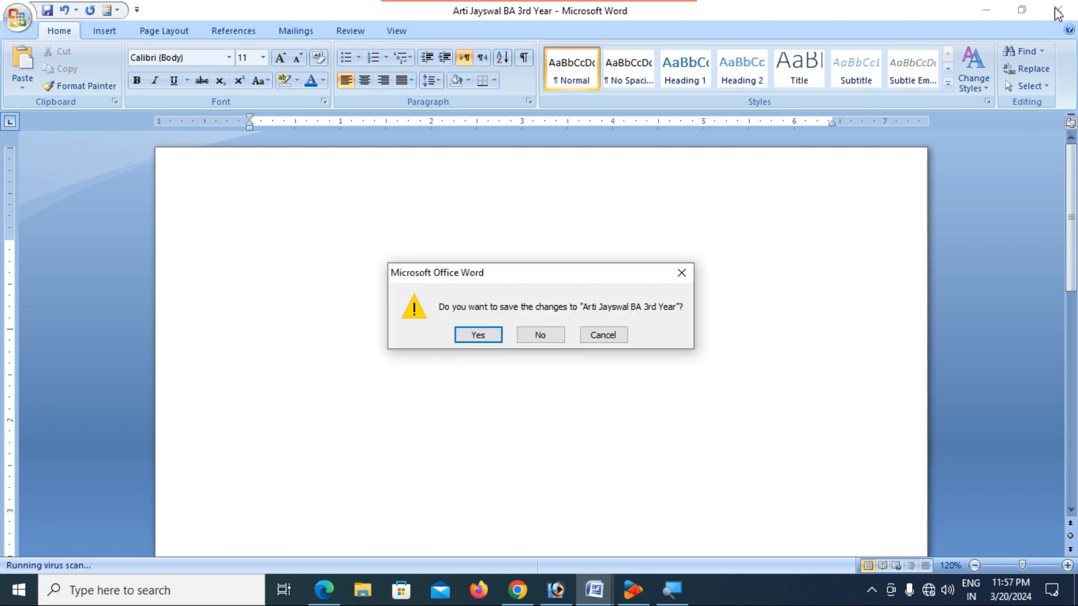
left_click(542, 337)
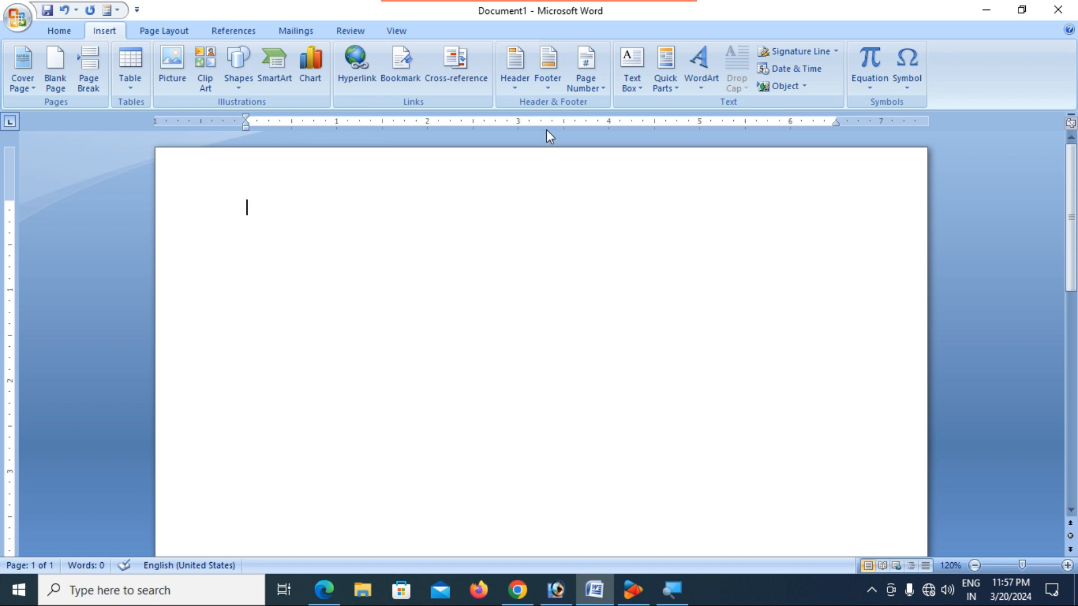
- Insert an Adobe Acrobat Document object using the student's PDF from the Desktop
left_click(805, 86)
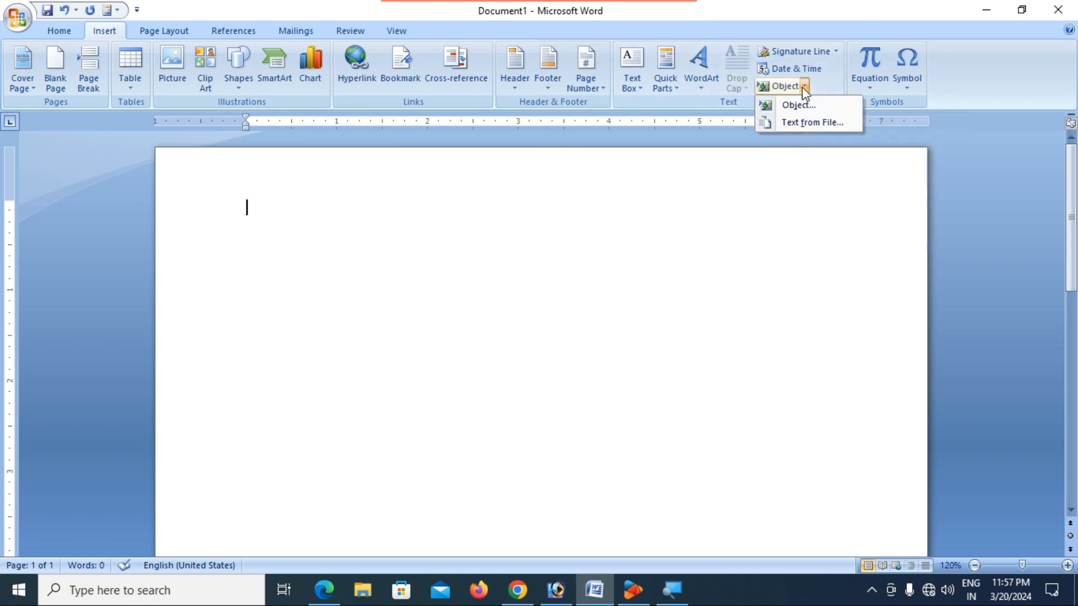
left_click(803, 111)
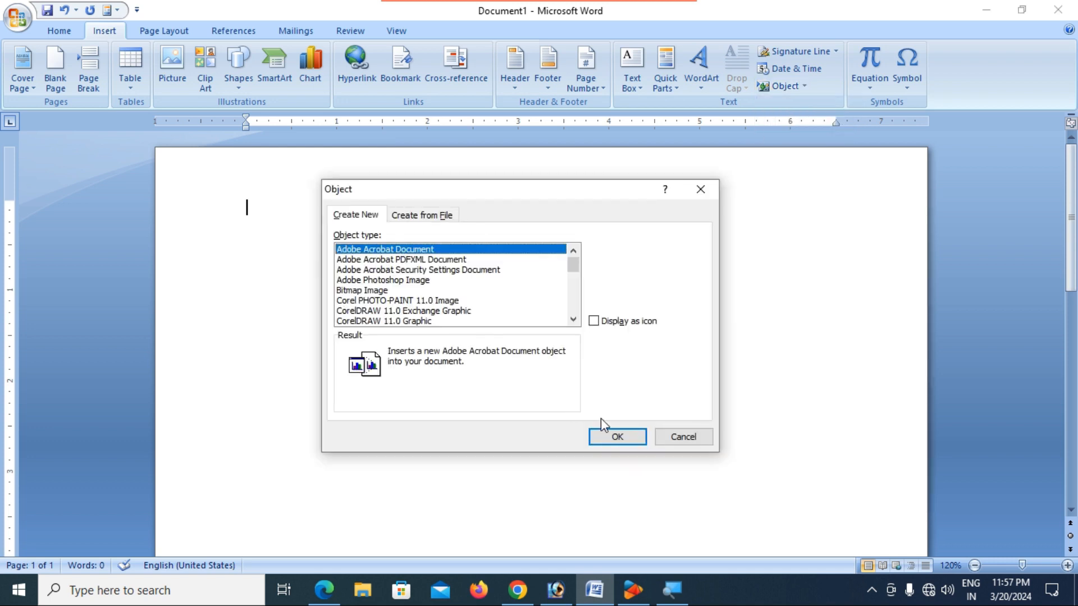
left_click(617, 437)
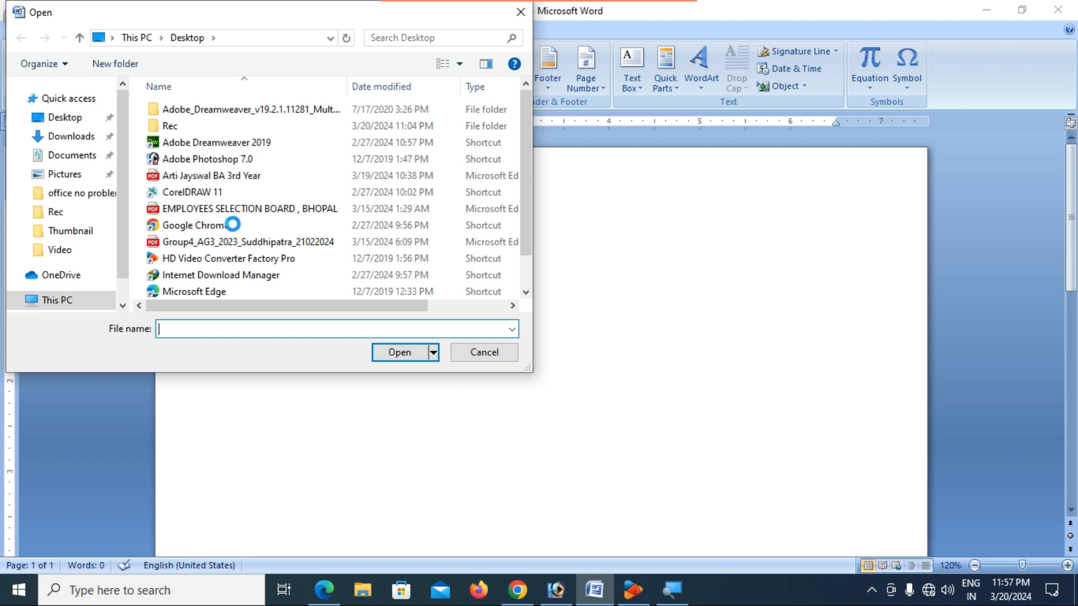
left_click(247, 176)
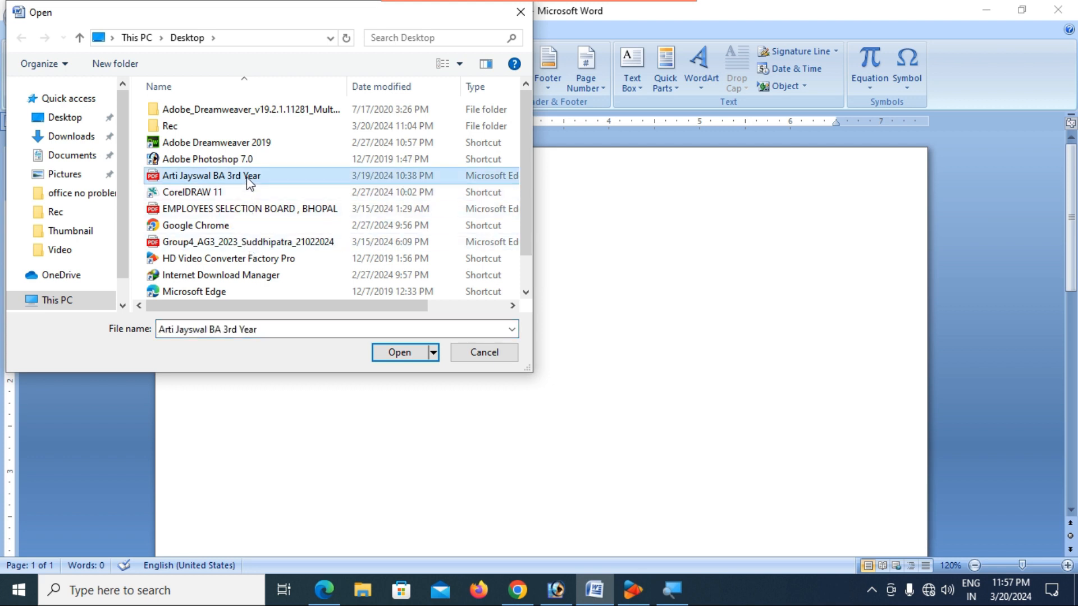
left_click(406, 354)
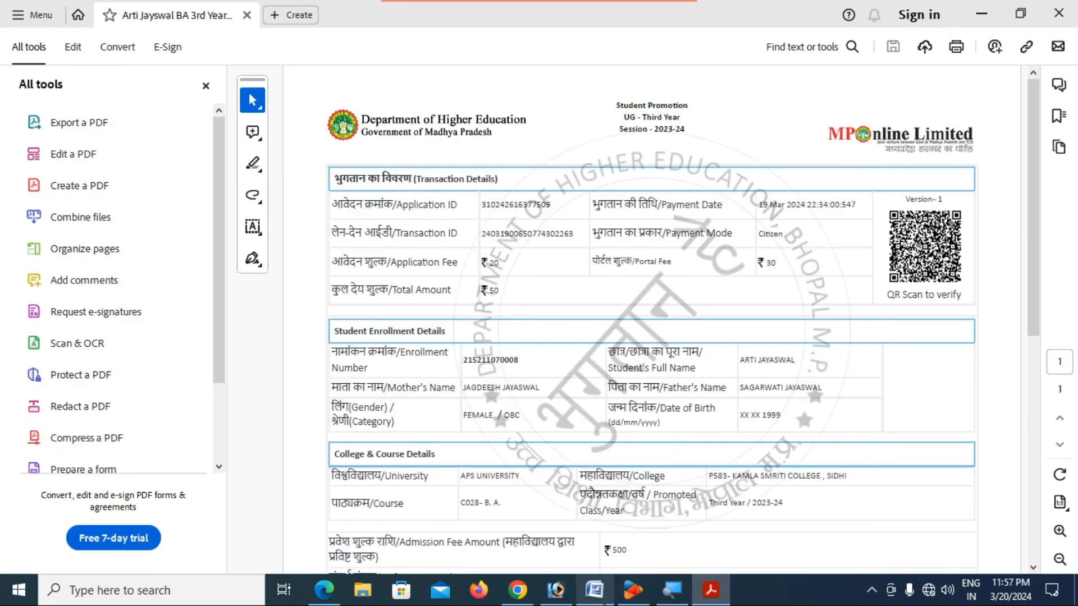
- Back in Word, select the embedded fee-receipt Acrobat object, then open and dismiss the Object list
left_click(594, 595)
scroll(624, 443, "up", 4)
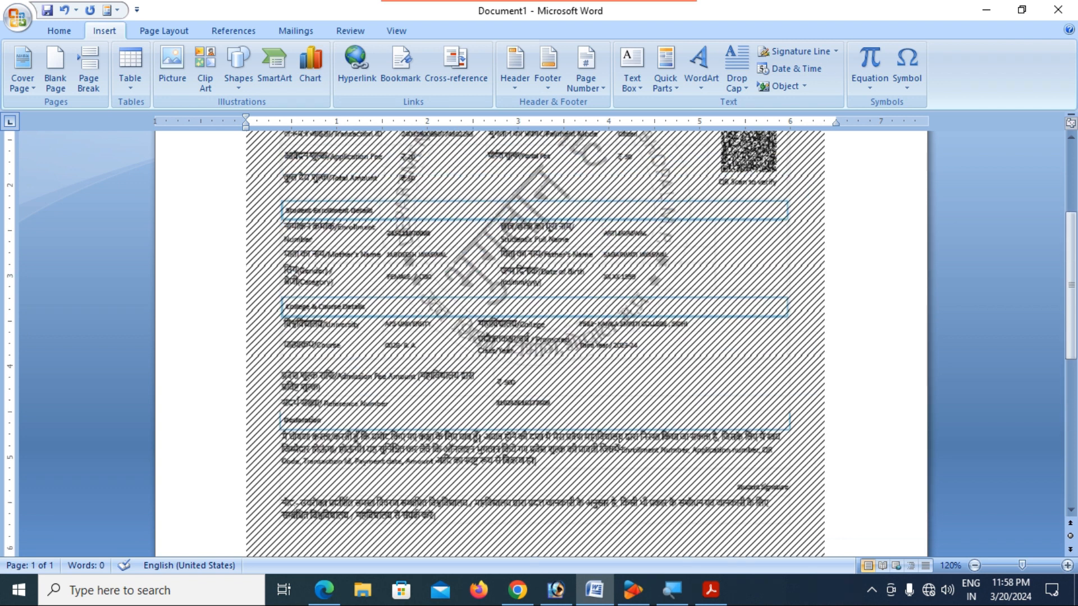
scroll(618, 444, "up", 5)
left_click(670, 231)
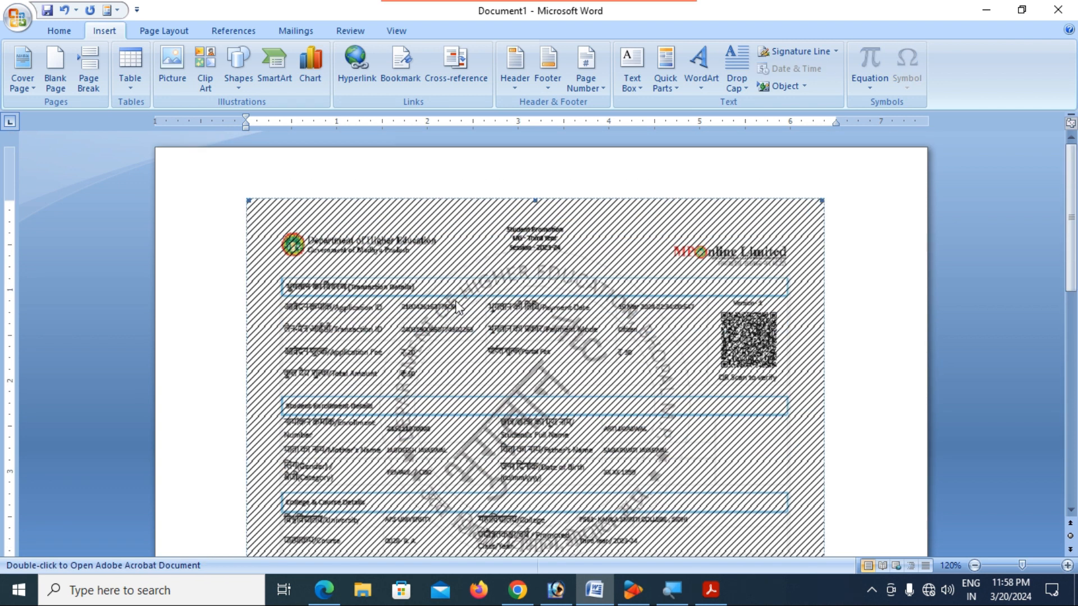
scroll(458, 308, "down", 8)
scroll(579, 244, "up", 7)
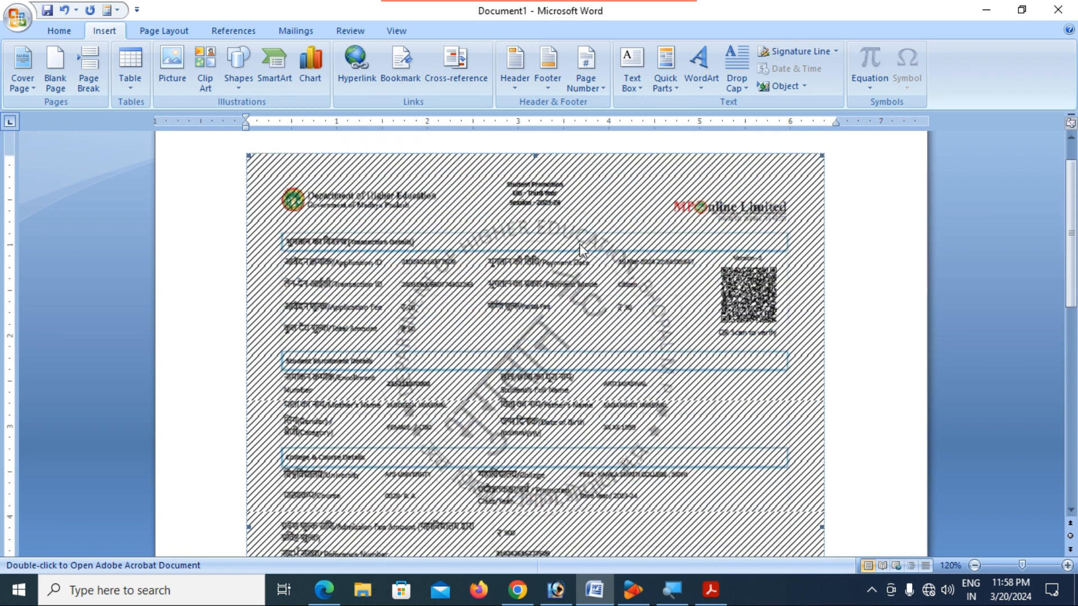
left_click(805, 88)
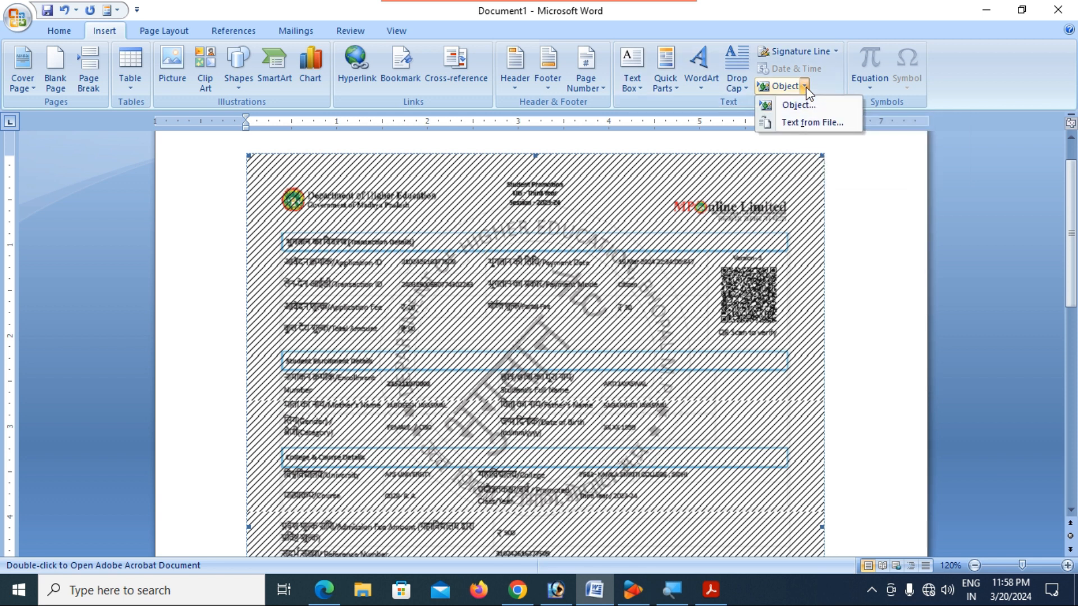
left_click(803, 189)
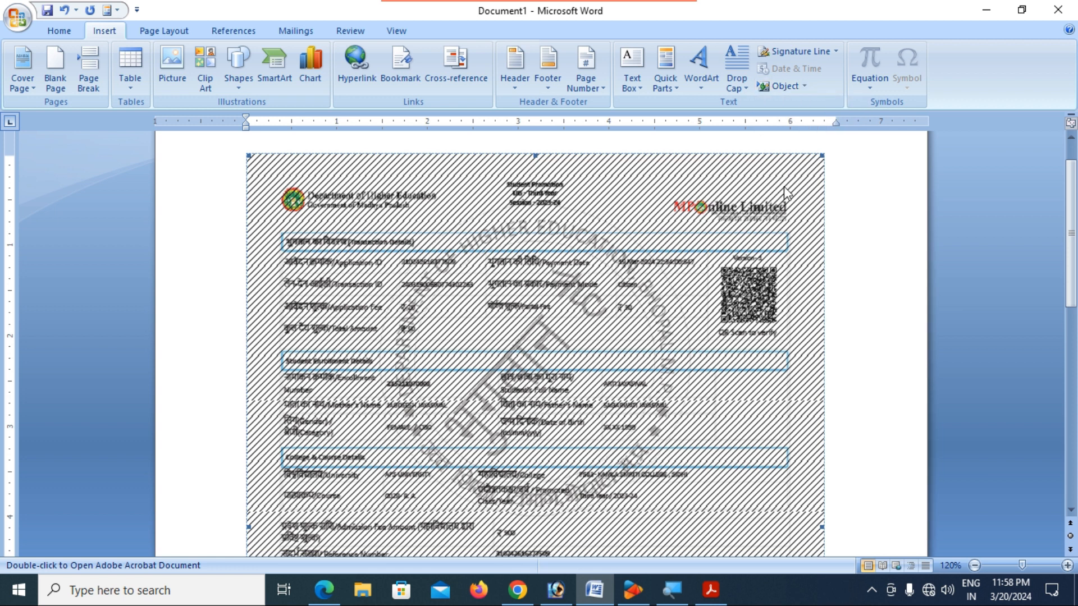
- Delete the embedded PDF, then pick Bitmap Image in the Object dialog and cancel it
key("Delete")
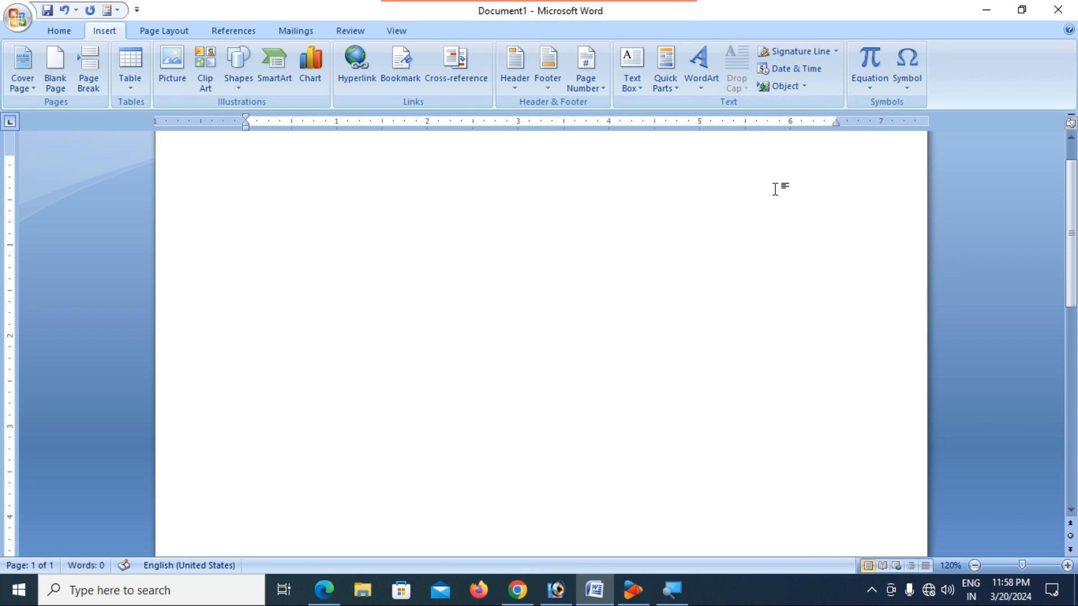
left_click(804, 87)
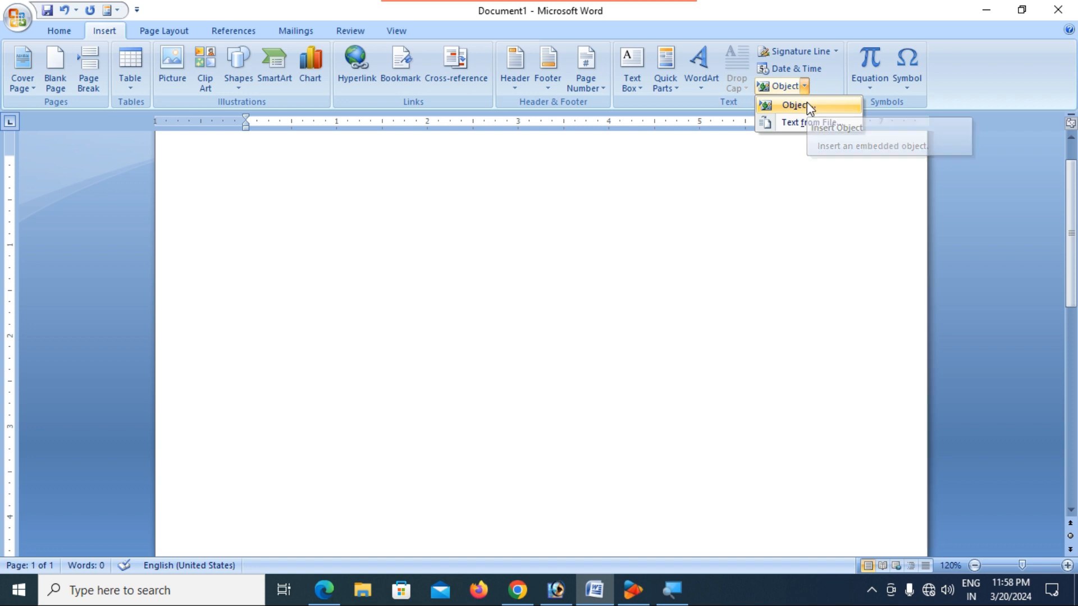
left_click(807, 103)
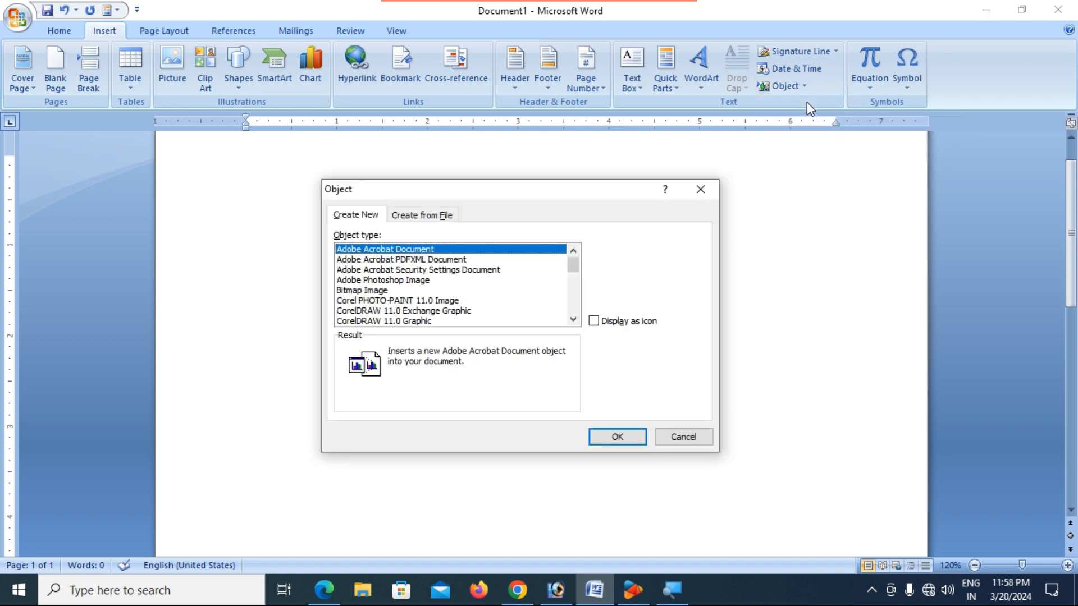
left_click(393, 292)
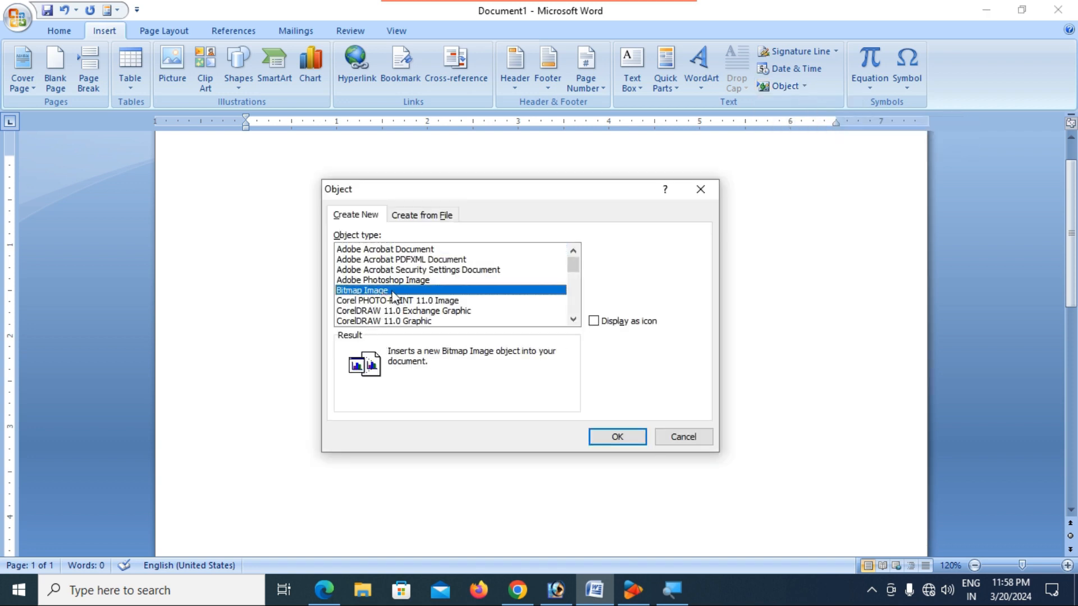
left_click(573, 319)
left_click(573, 320)
left_click(573, 319)
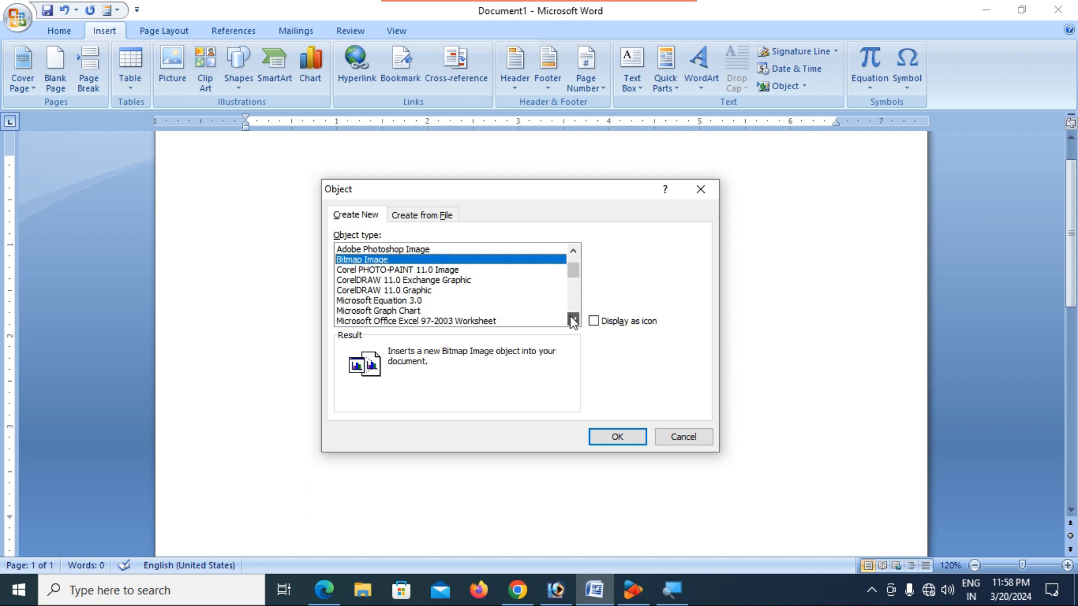
left_click(573, 320)
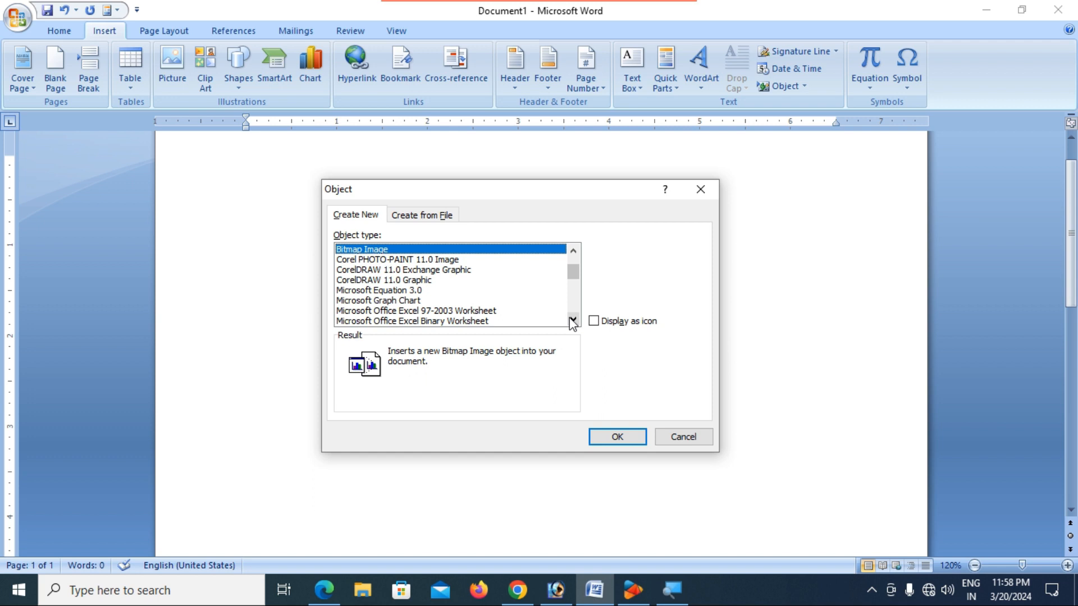
left_click(698, 436)
scroll(713, 376, "up", 1)
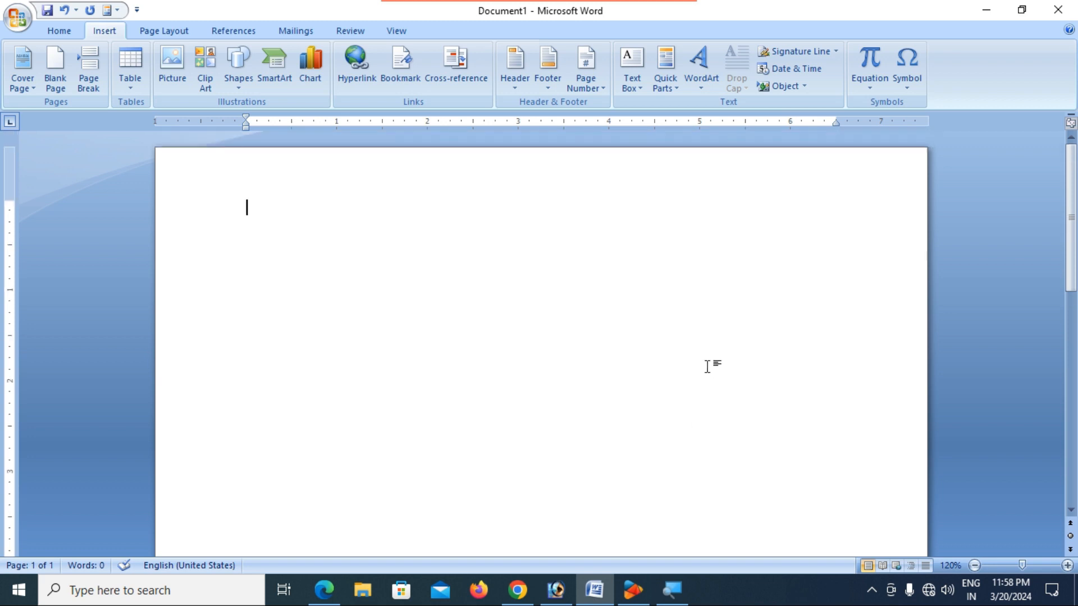
- Open and dismiss the Object list, scroll the empty page, then minimize Word
left_click(803, 86)
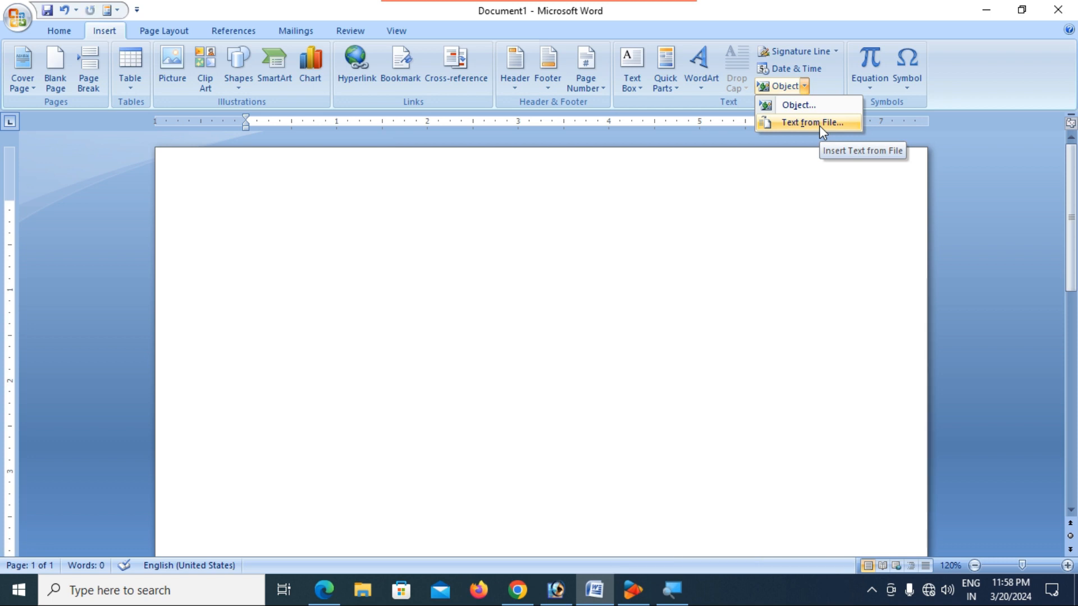
left_click(655, 291)
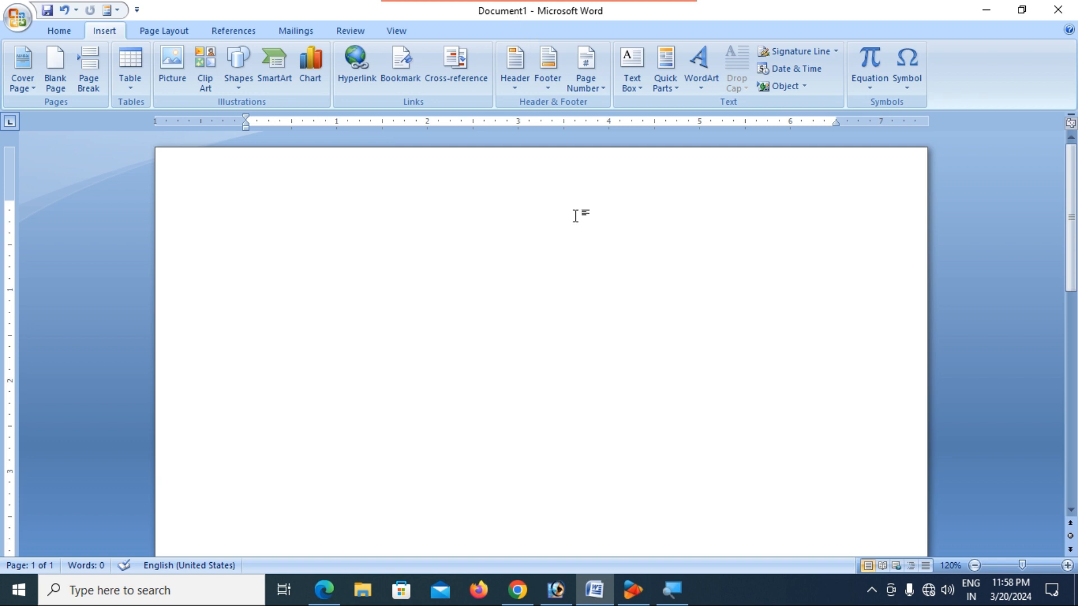
scroll(574, 208, "up", 3)
scroll(575, 207, "down", 4)
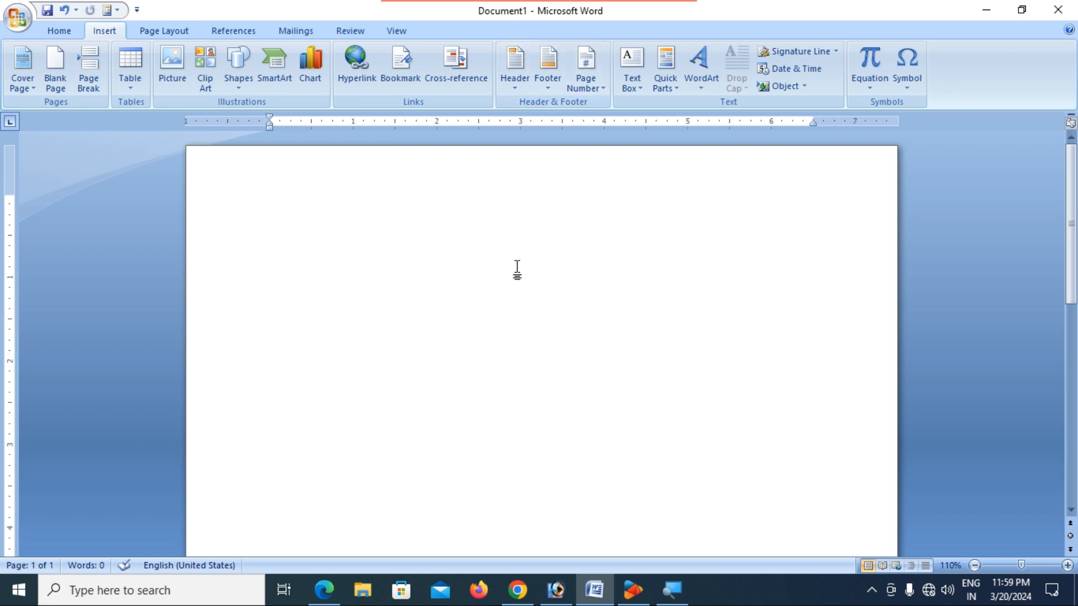
scroll(531, 325, "down", 6)
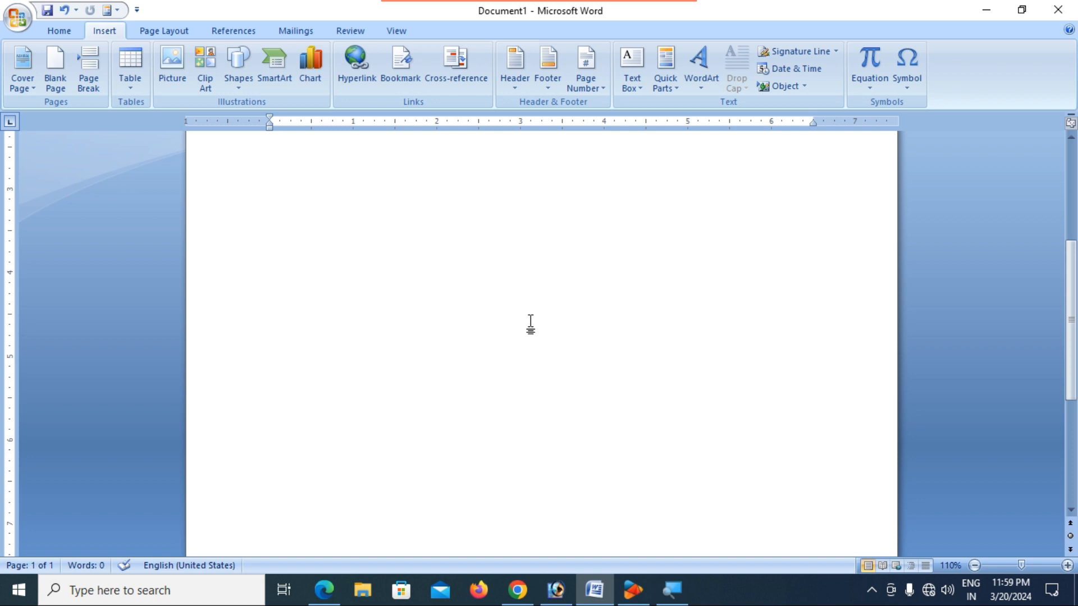
scroll(530, 325, "down", 8)
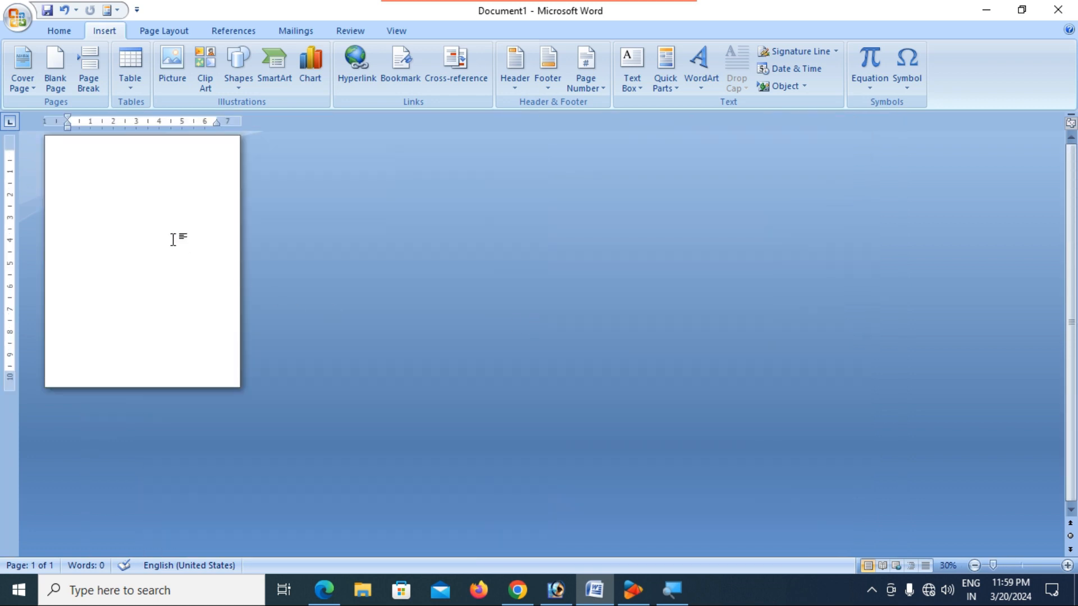
scroll(177, 240, "up", 9)
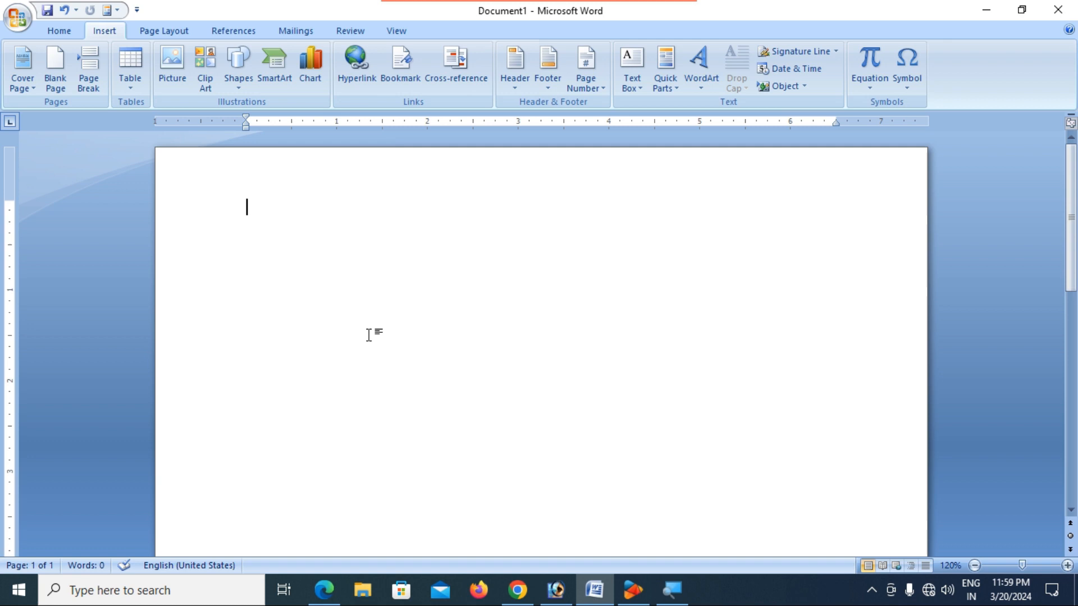
left_click(986, 9)
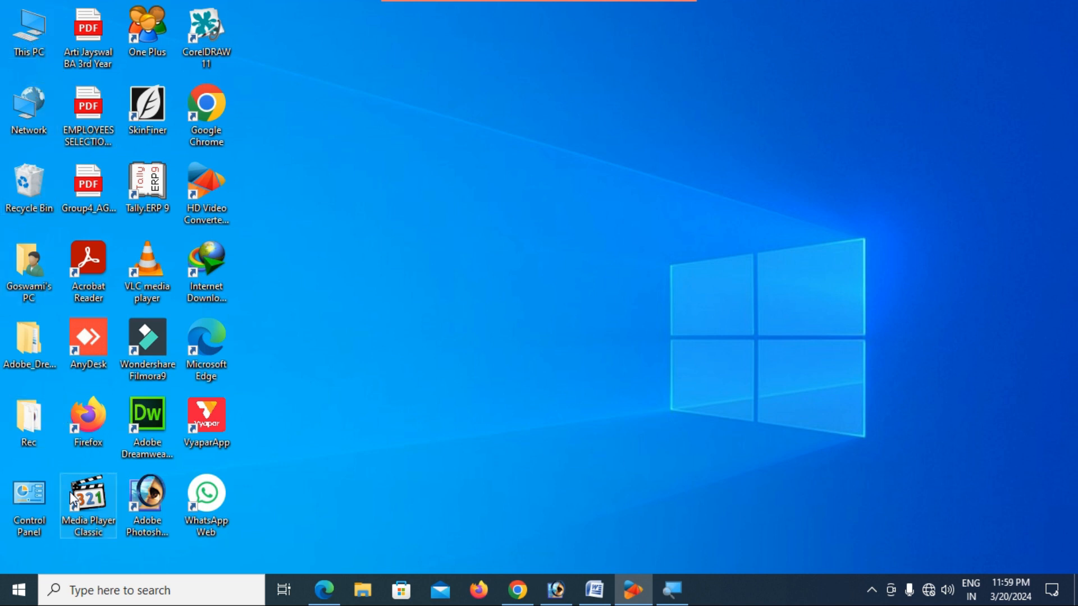
- Open the chart document in Word from File Explorer
key("super+e")
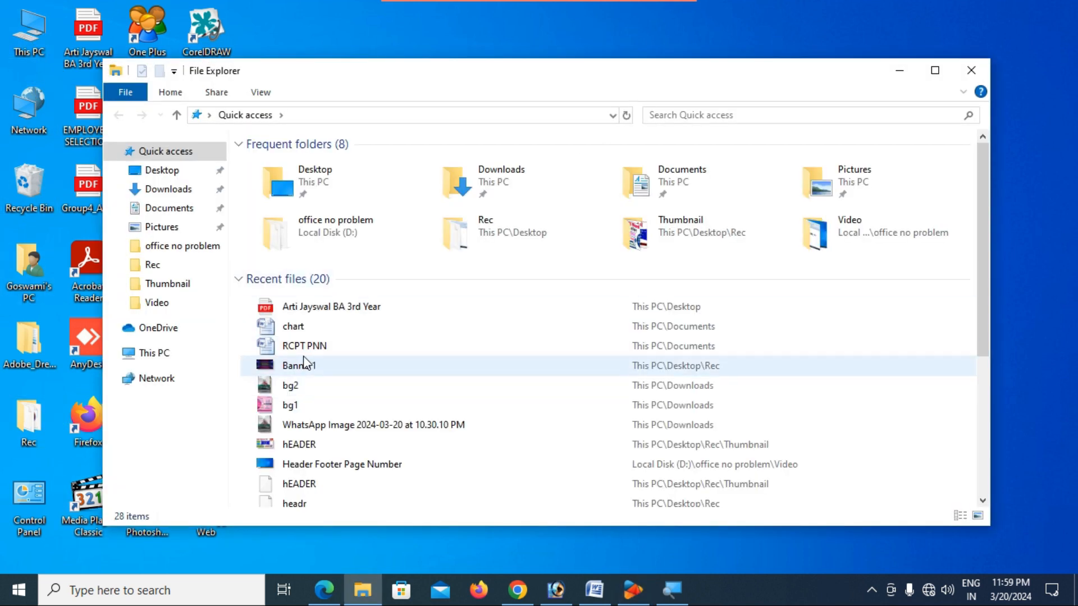
double_click(314, 330)
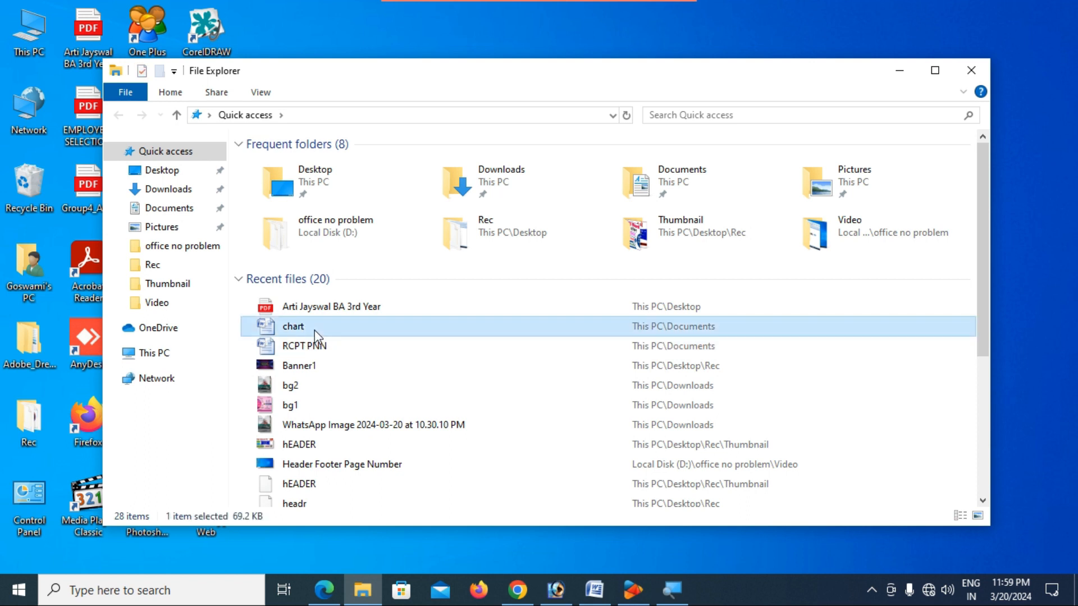
scroll(516, 334, "down", 15)
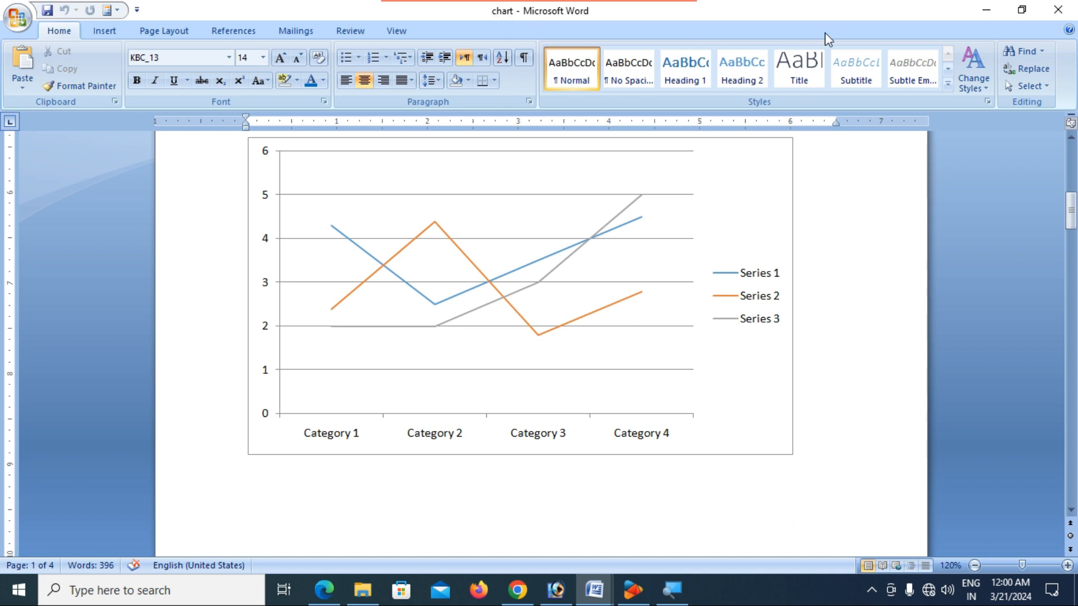
- Close the chart document's window from the taskbar and return to the blank Document1
mouse_move(594, 590)
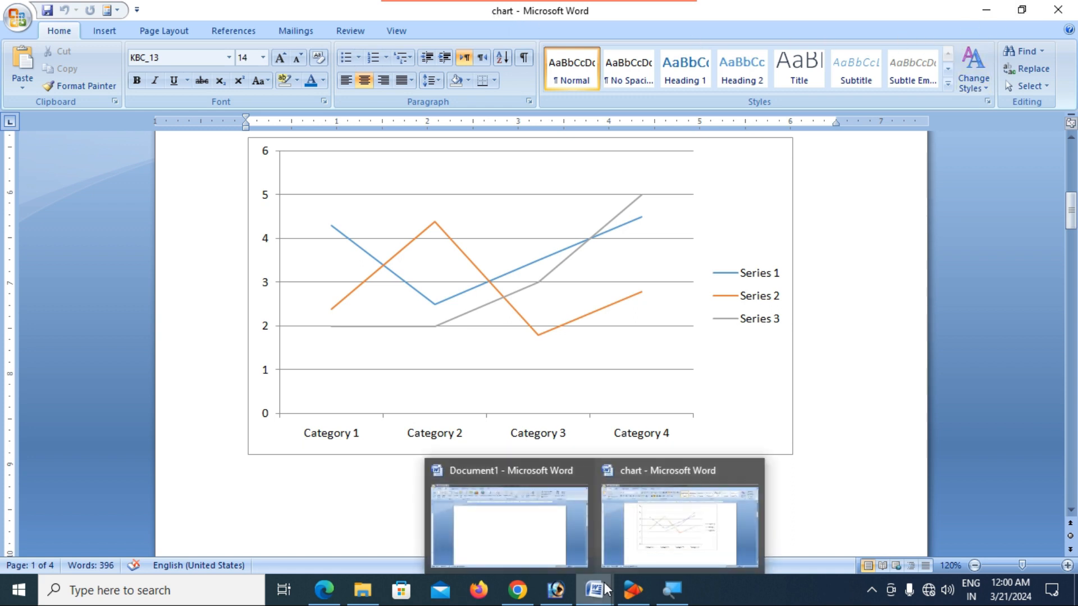
left_click(527, 533)
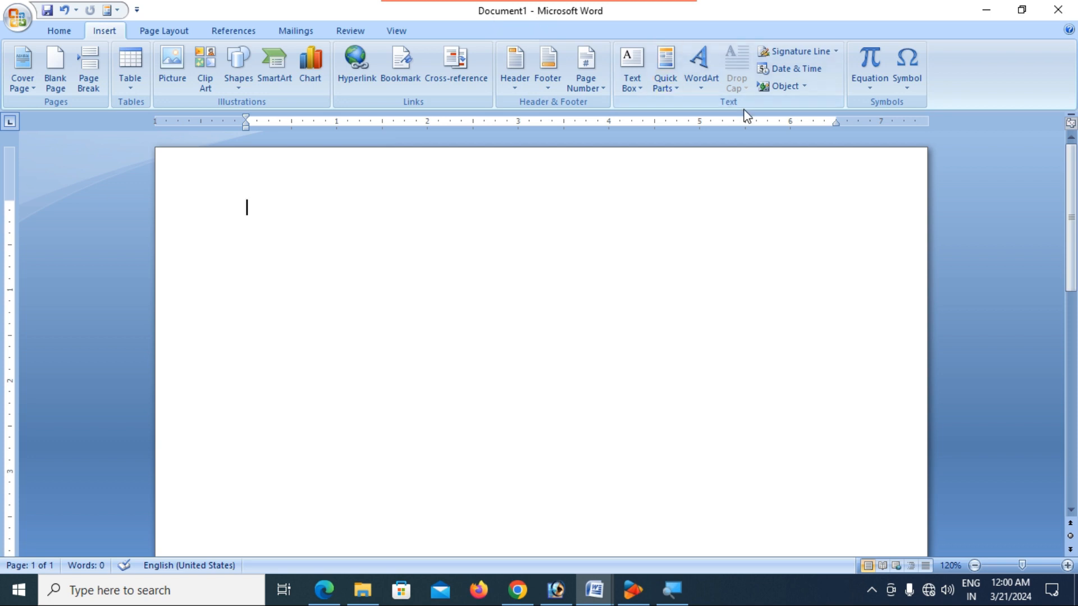
mouse_move(594, 600)
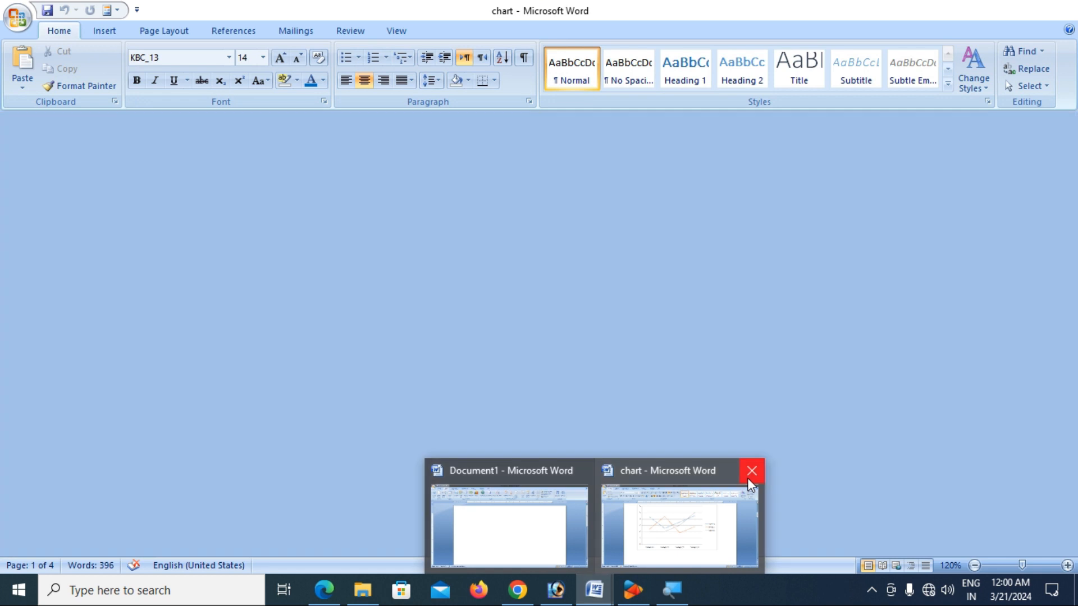
left_click(747, 478)
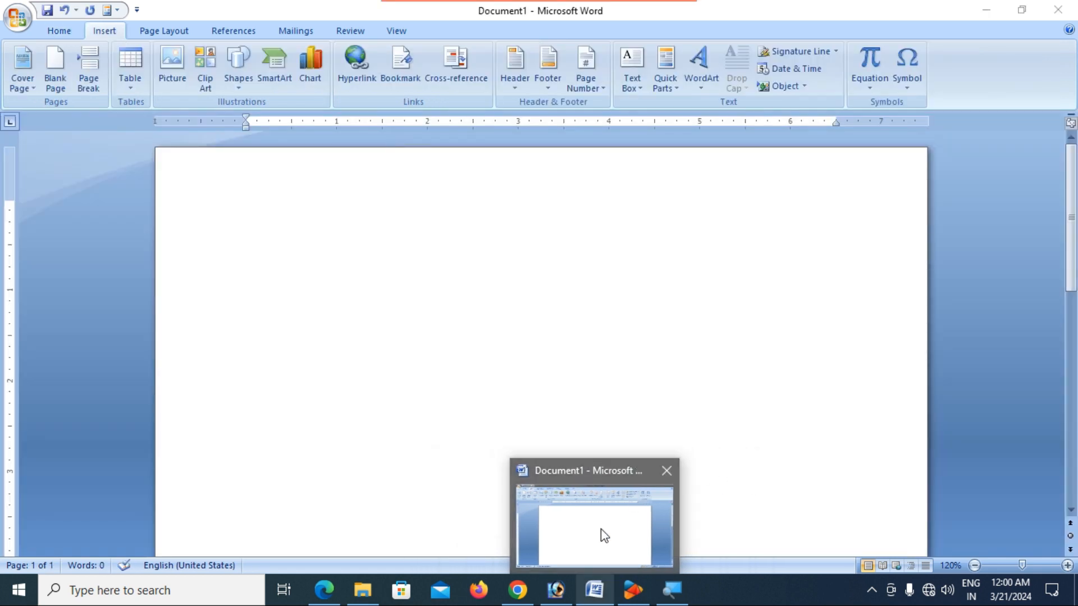
left_click(476, 330)
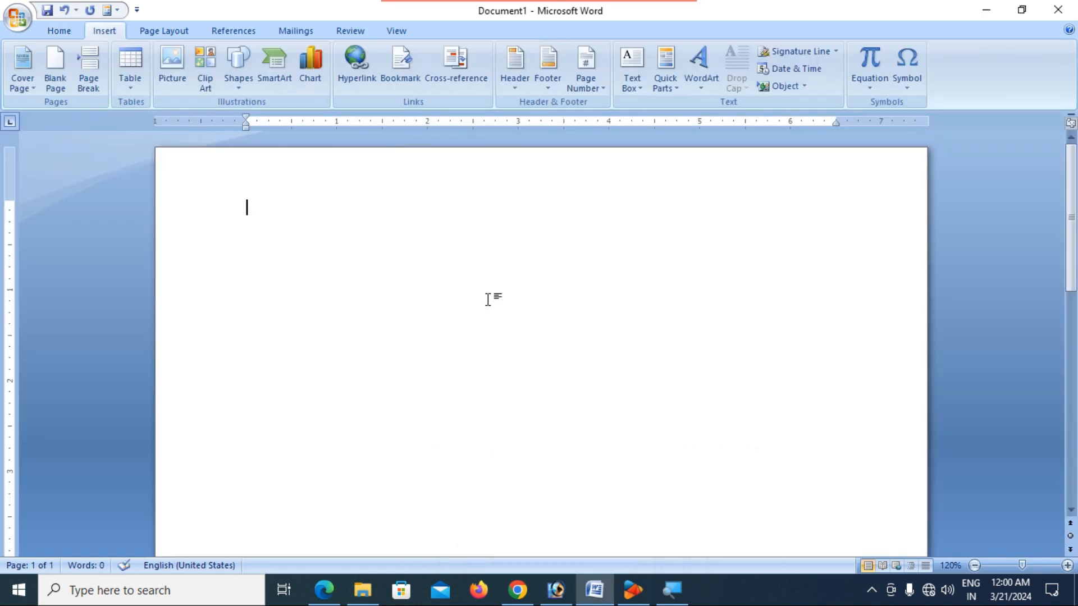
scroll(437, 261, "down", 1)
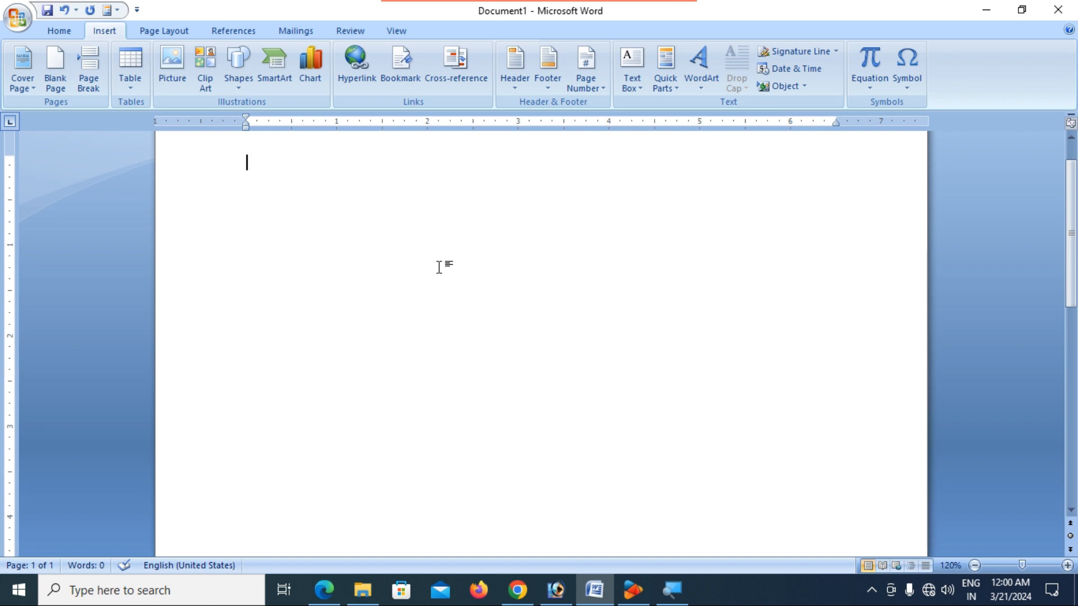
- Reopen the chart document from the Documents folder via the Office button's Open command
left_click(16, 17)
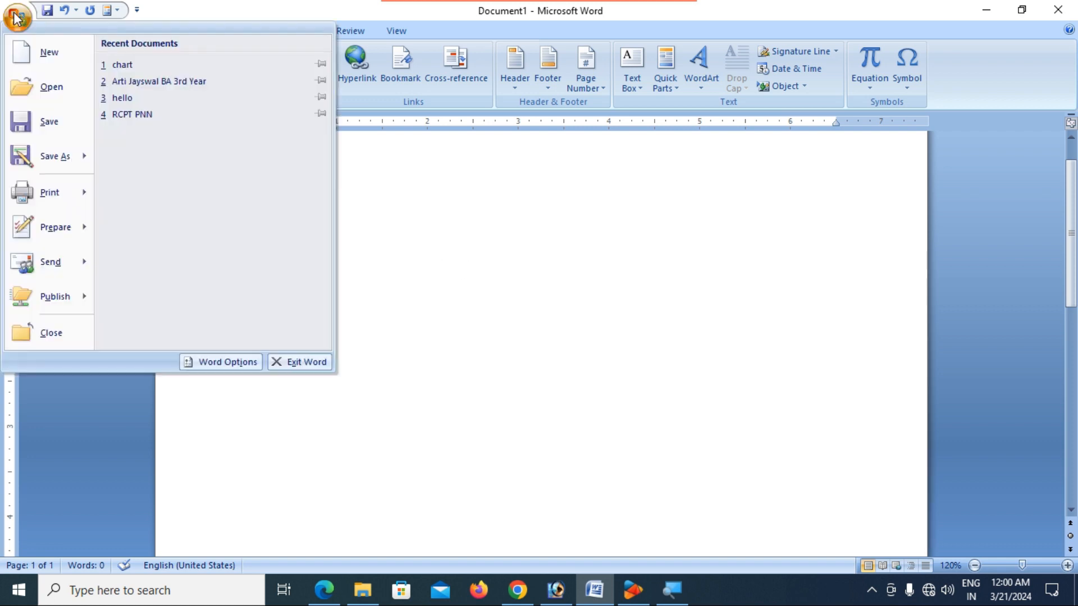
left_click(56, 96)
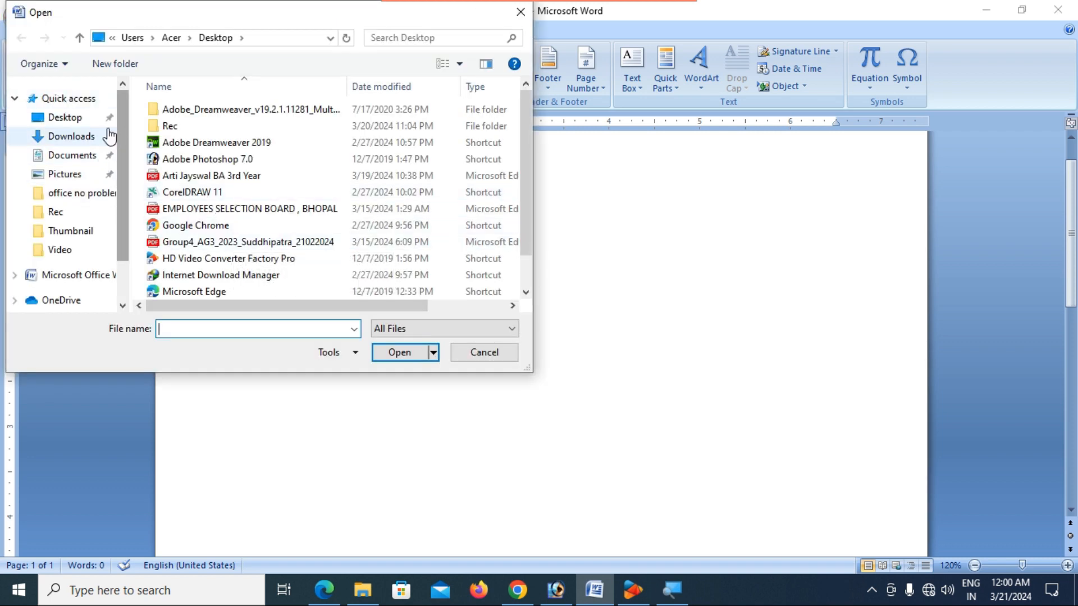
mouse_move(122, 174)
left_mouse_down()
mouse_move(123, 233)
mouse_move(125, 168)
left_mouse_up()
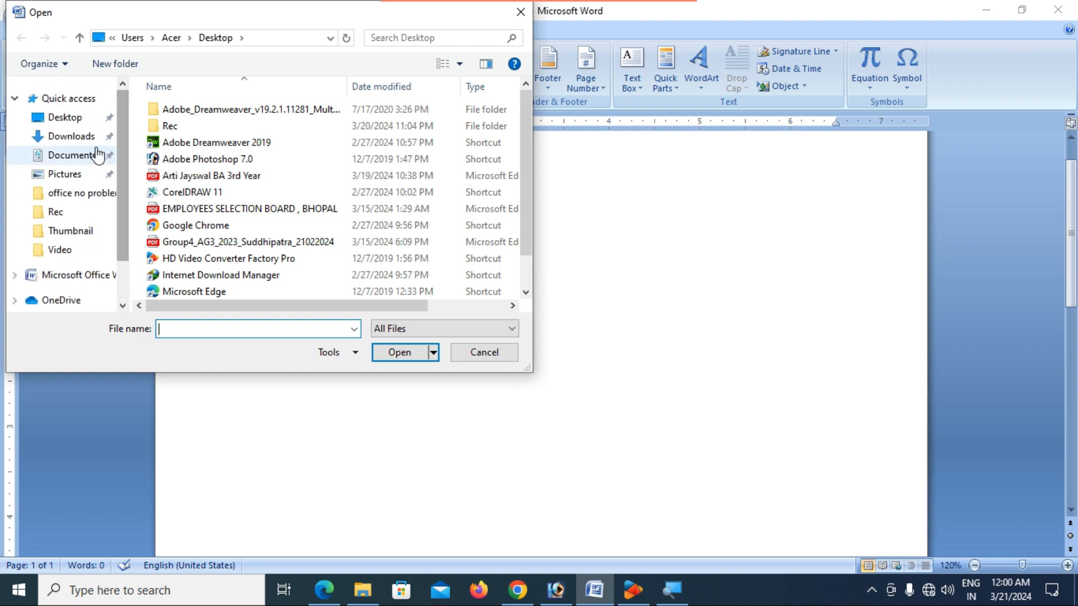
left_click(79, 161)
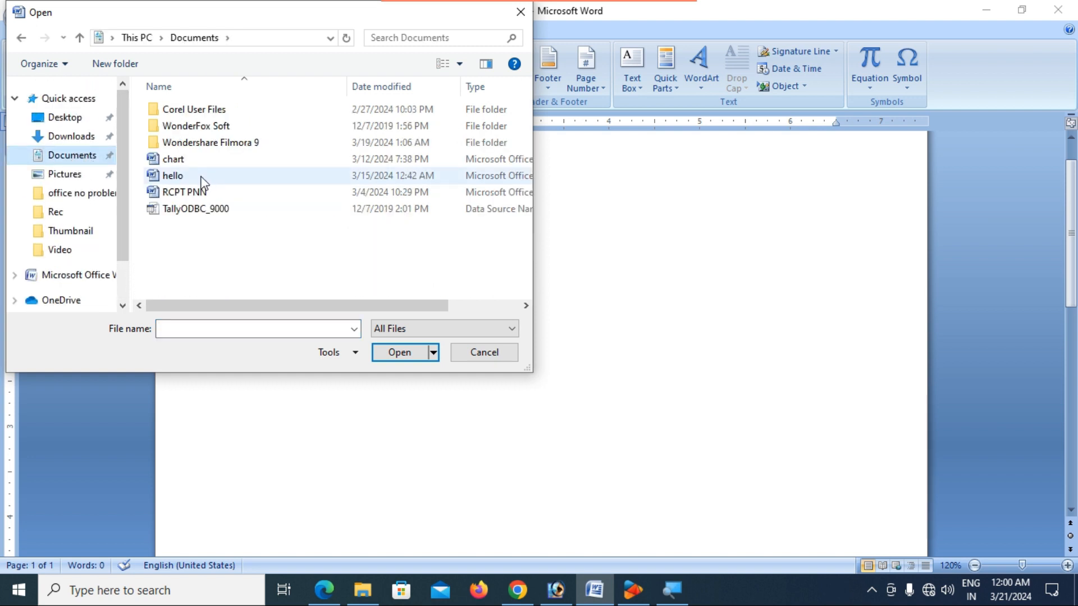
left_click(187, 163)
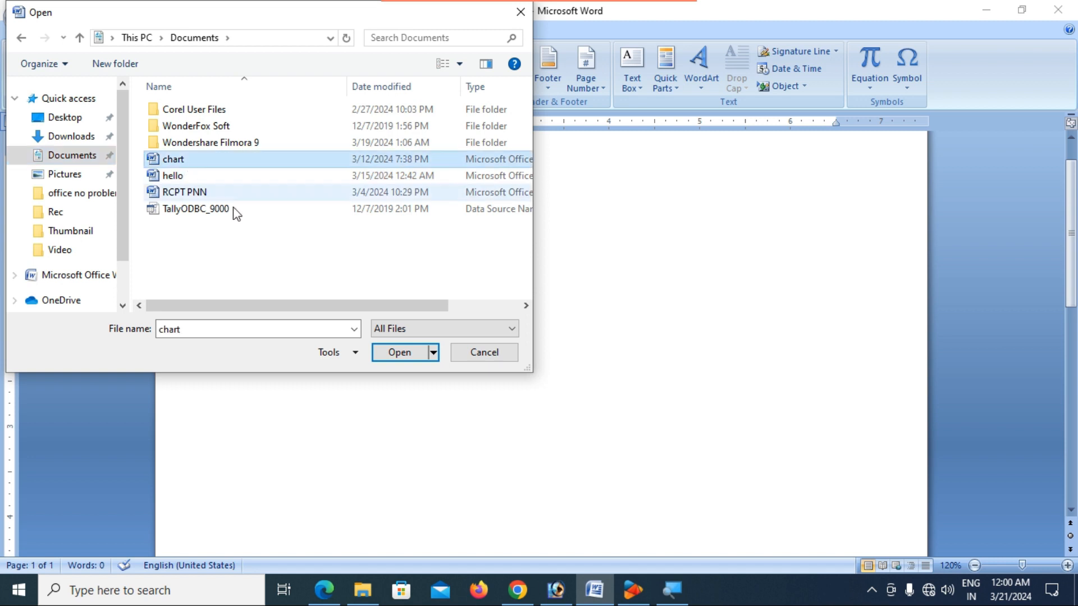
left_click(413, 352)
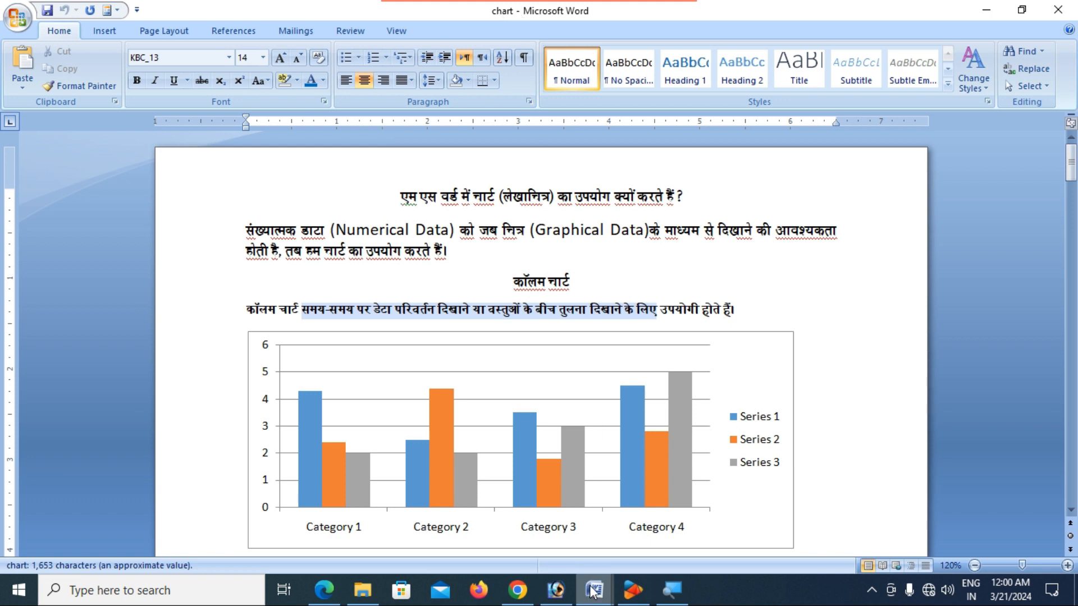
mouse_move(592, 593)
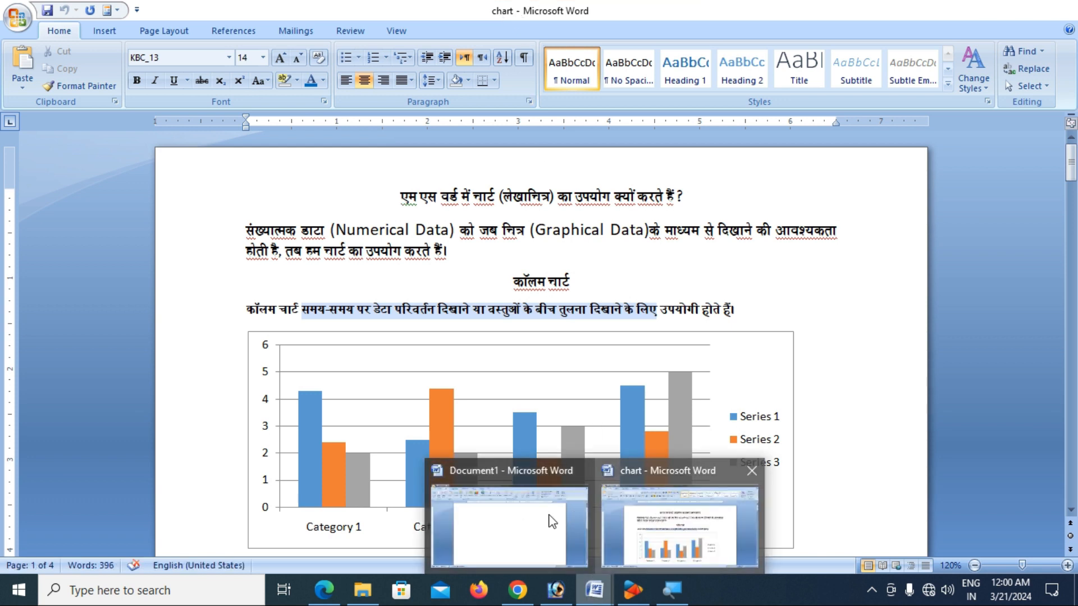
mouse_move(527, 514)
- Close the chart window, then insert the chart file into Document1 with Object > Text from File
left_click(751, 474)
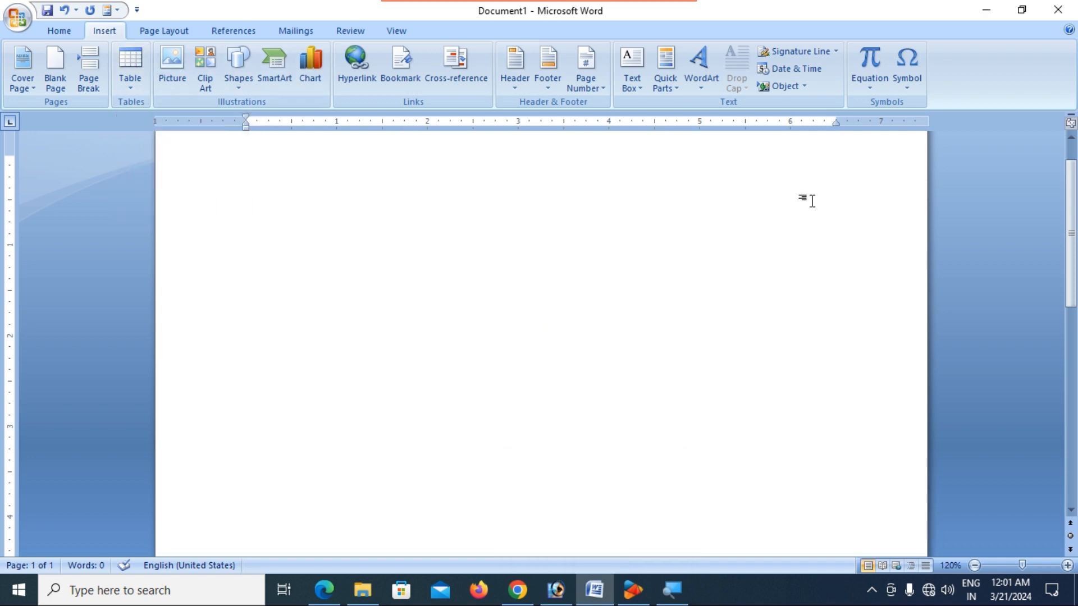
scroll(584, 323, "up", 1)
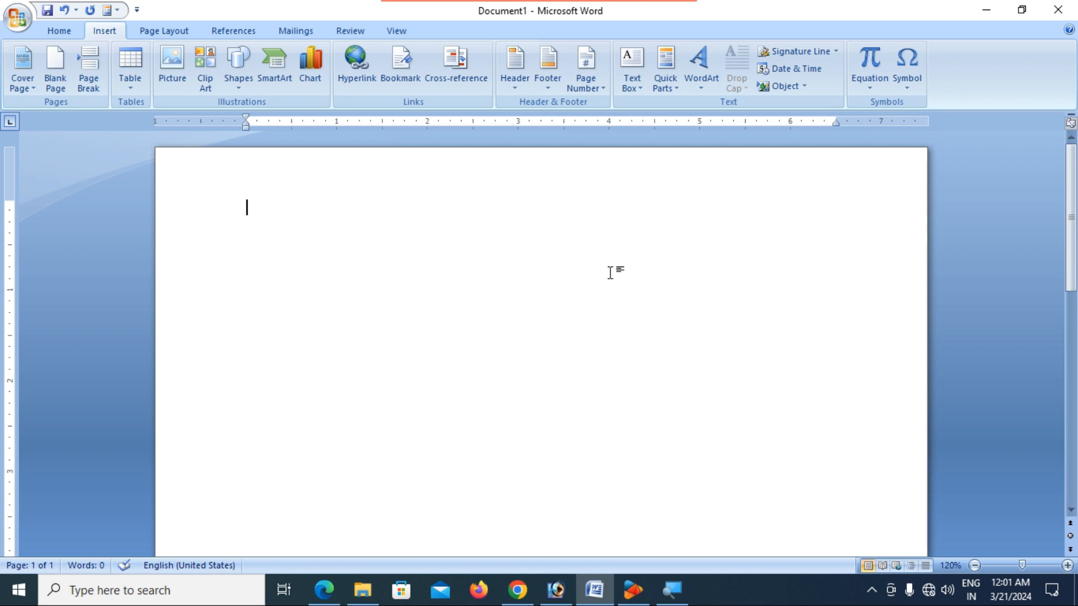
left_click(806, 88)
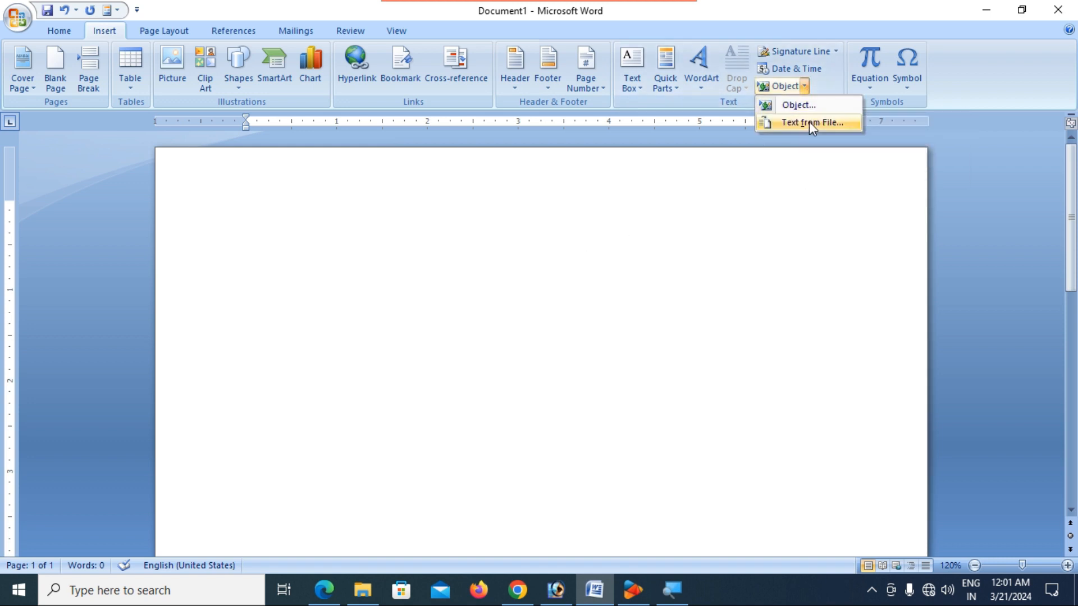
left_click(809, 121)
left_click(177, 161)
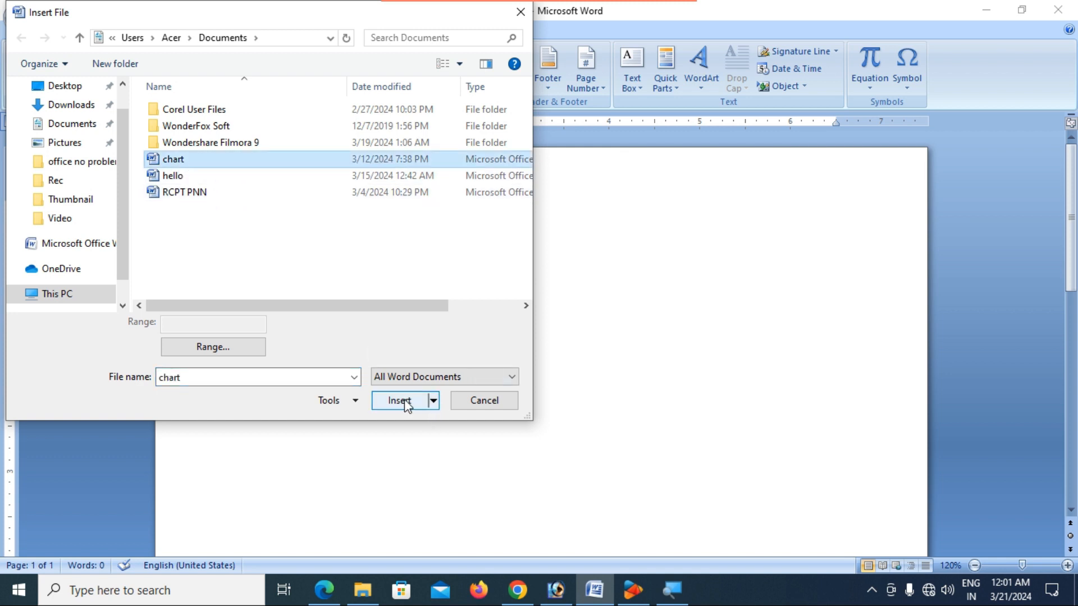
left_click(404, 399)
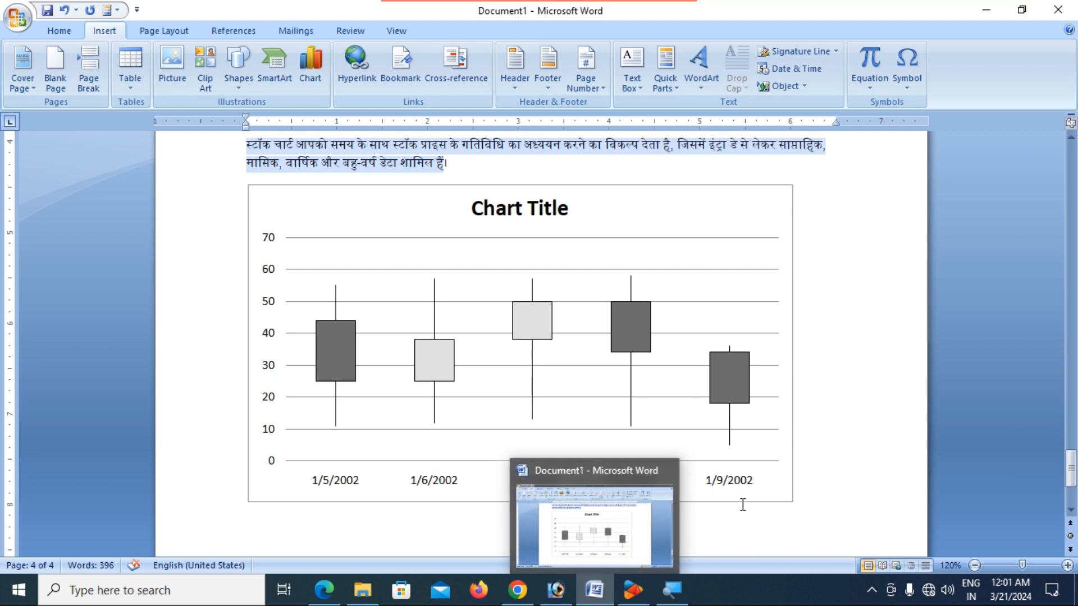
scroll(837, 413, "up", 15)
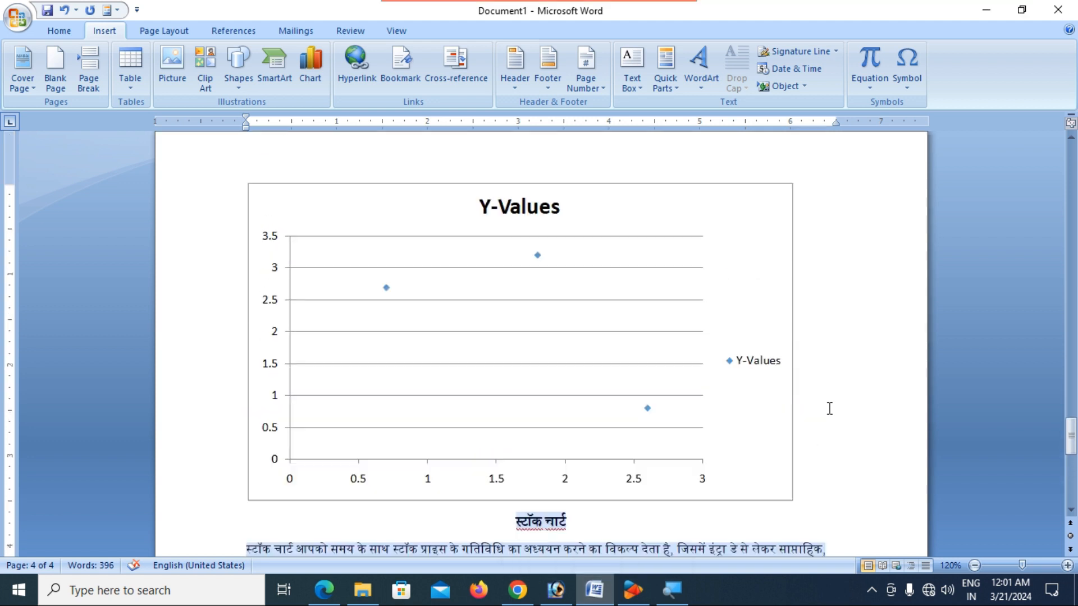
scroll(817, 401, "up", 15)
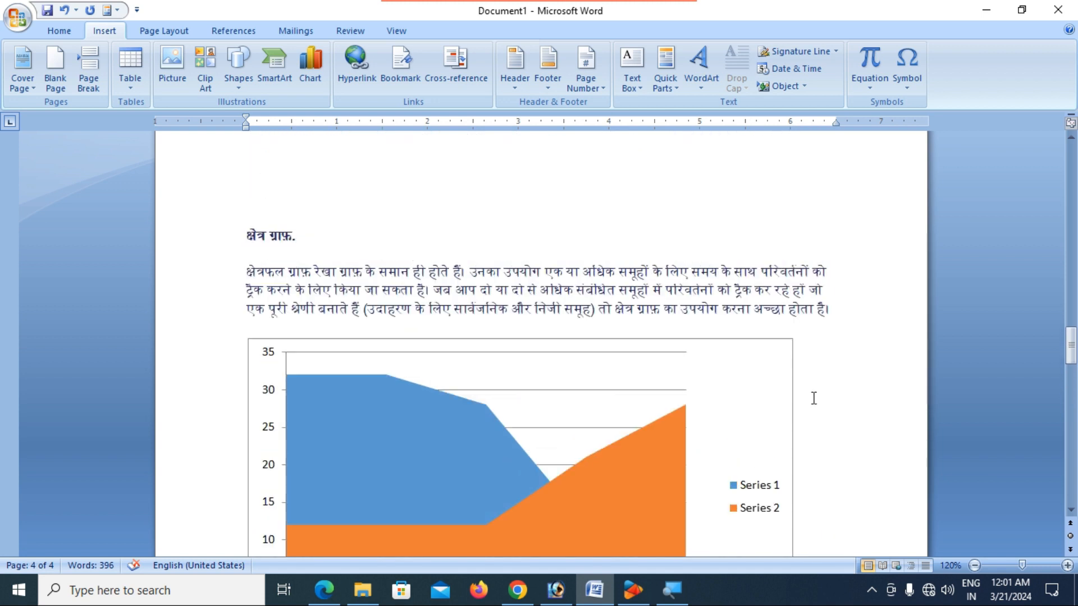
scroll(787, 386, "up", 15)
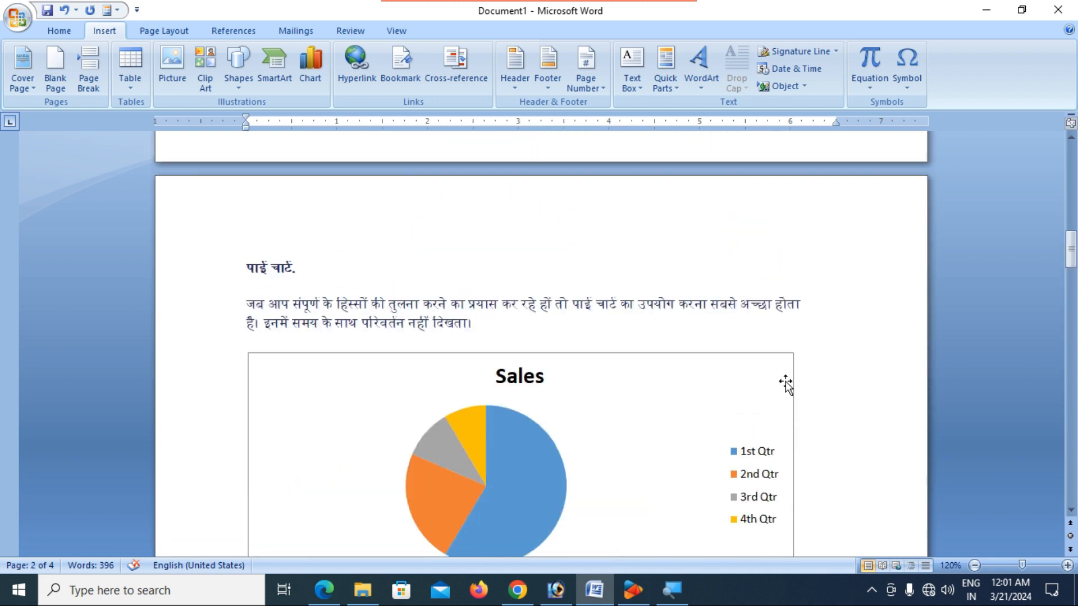
scroll(783, 380, "up", 10)
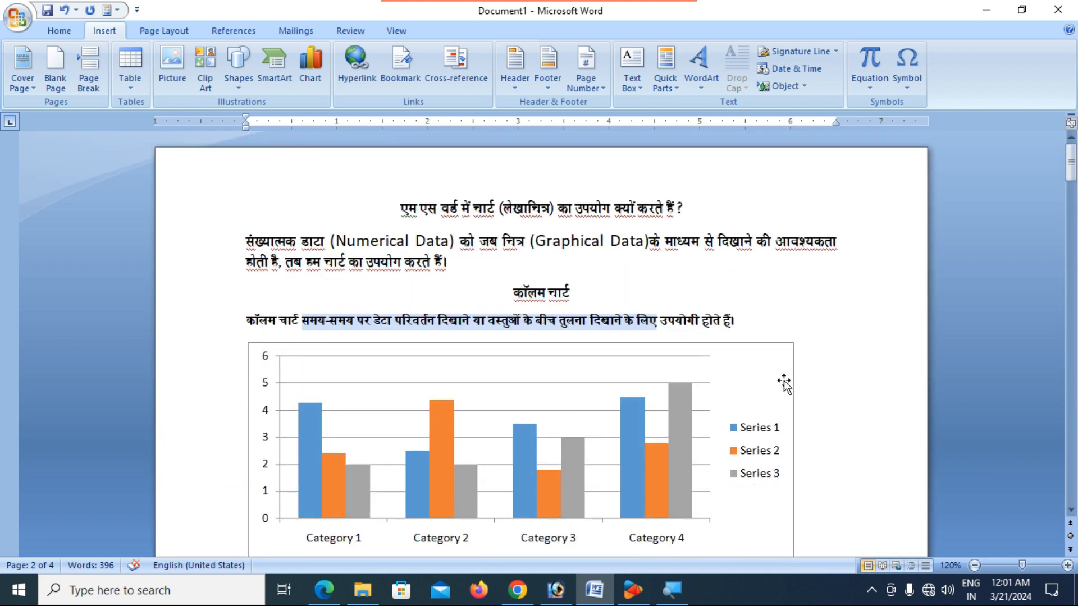